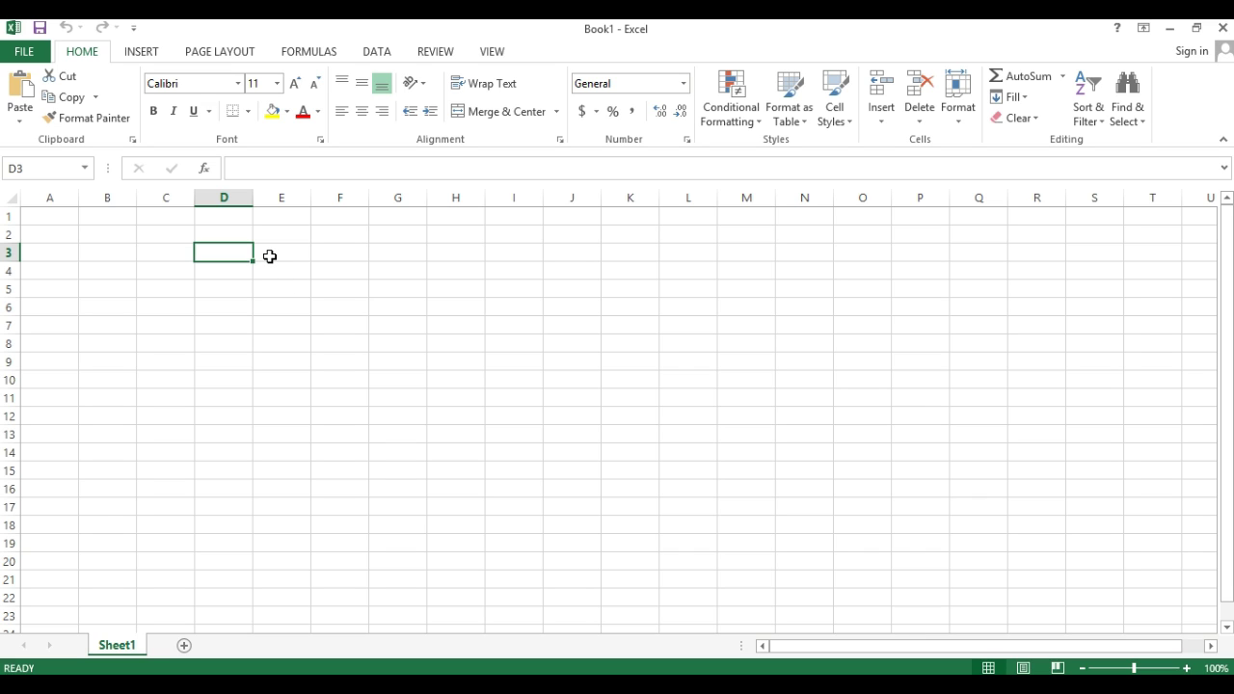
Narrow columns B and L to thin margin strips on either side of the invoice area
click(169, 247)
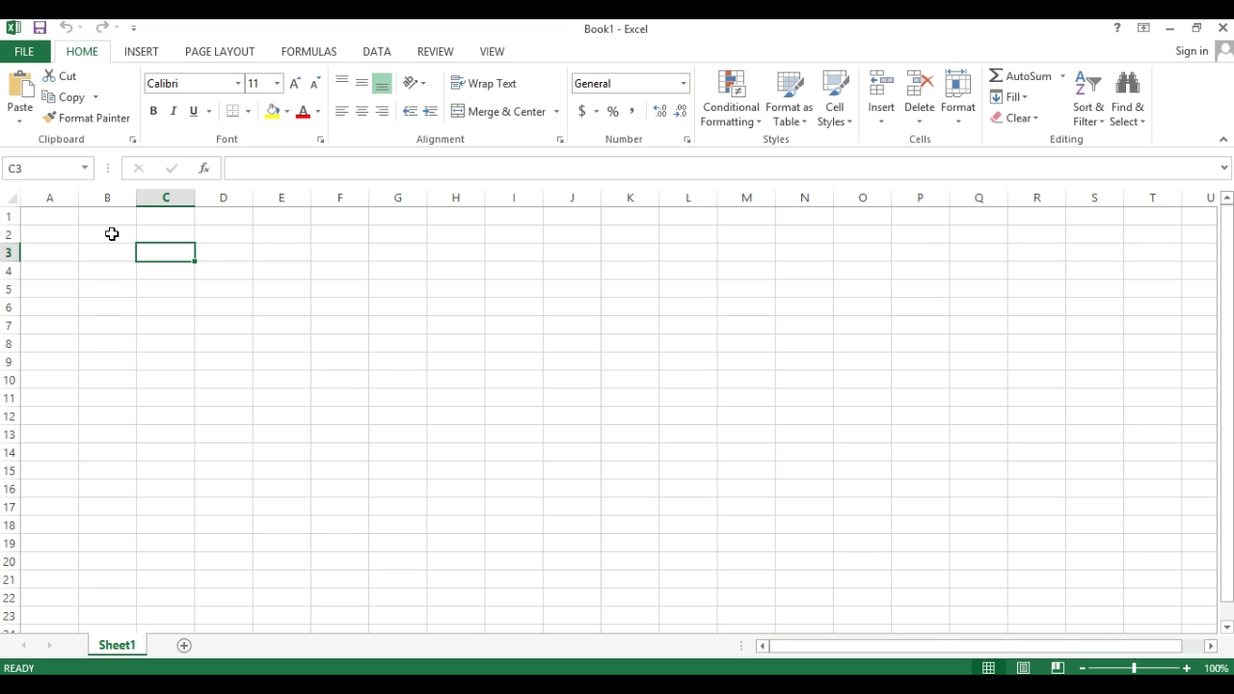
drag(136, 199, 87, 206)
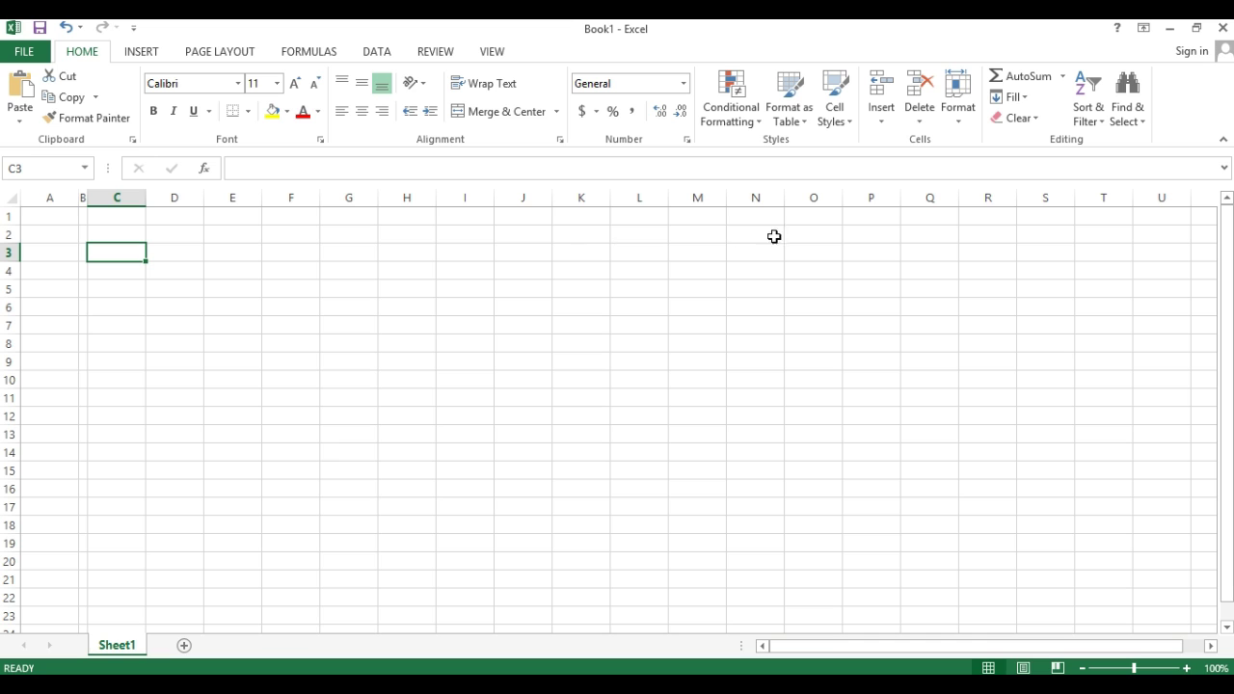
click(667, 199)
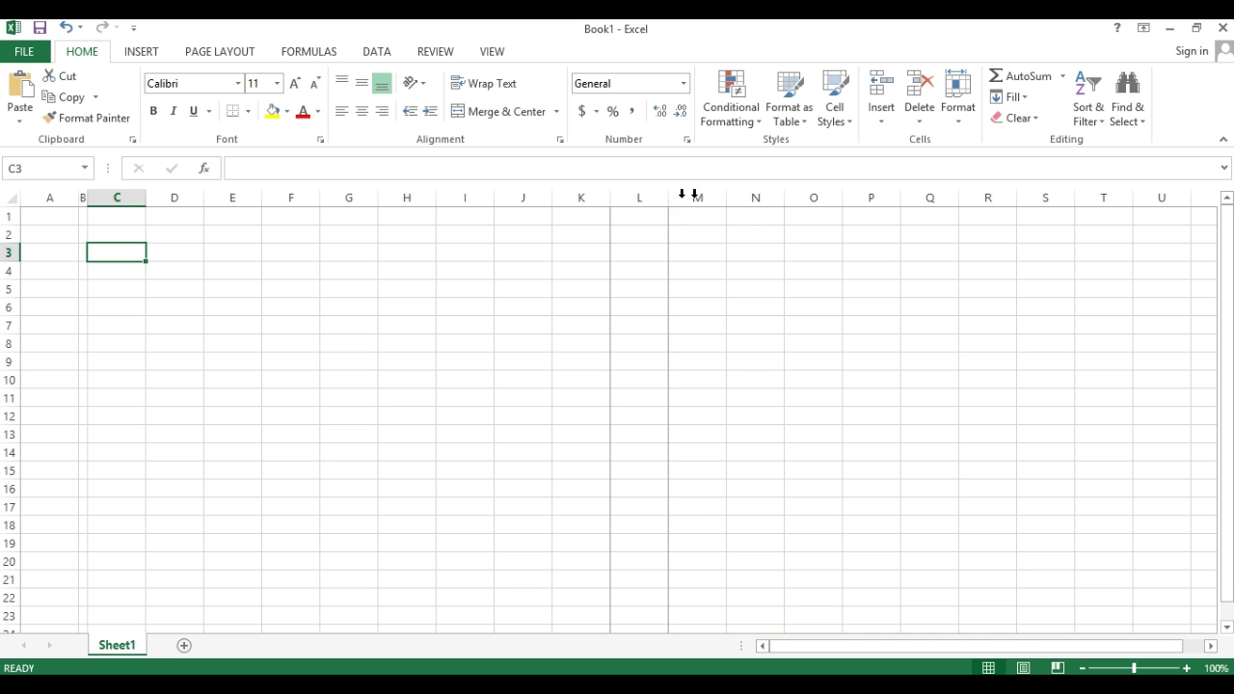
drag(668, 196, 619, 202)
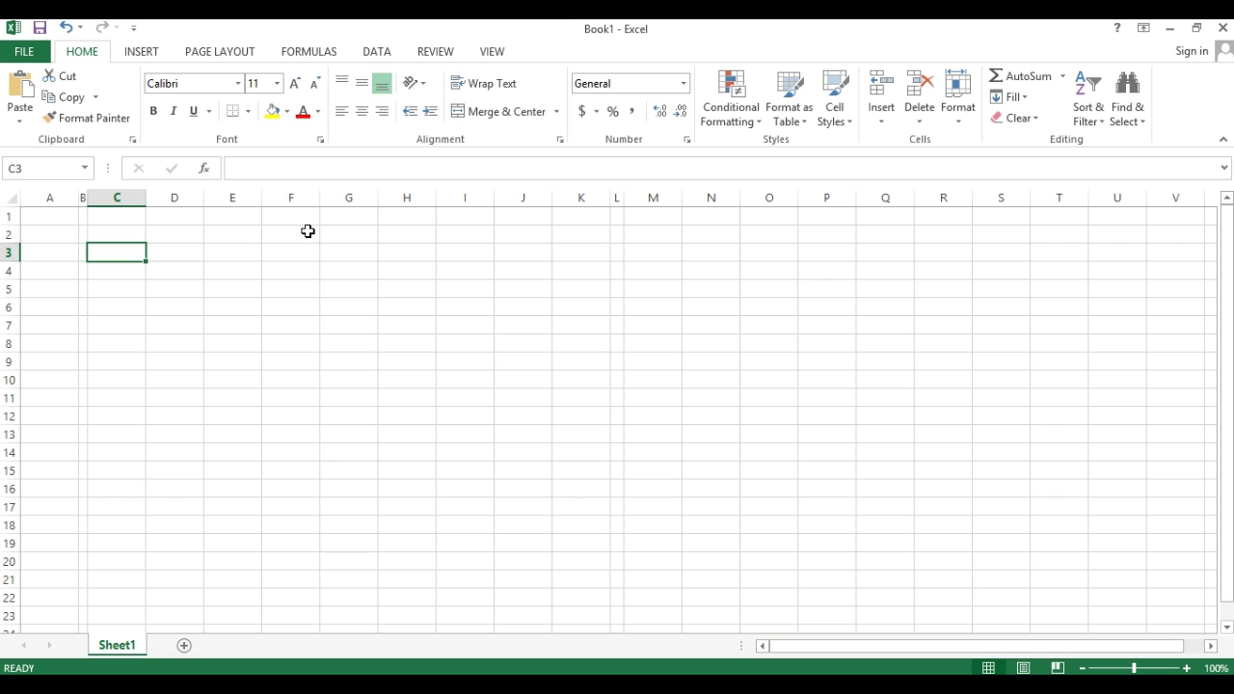
Merge and center cells F2:G2 and enter the title "Retail Invoice" in them
drag(308, 231, 339, 232)
click(486, 111)
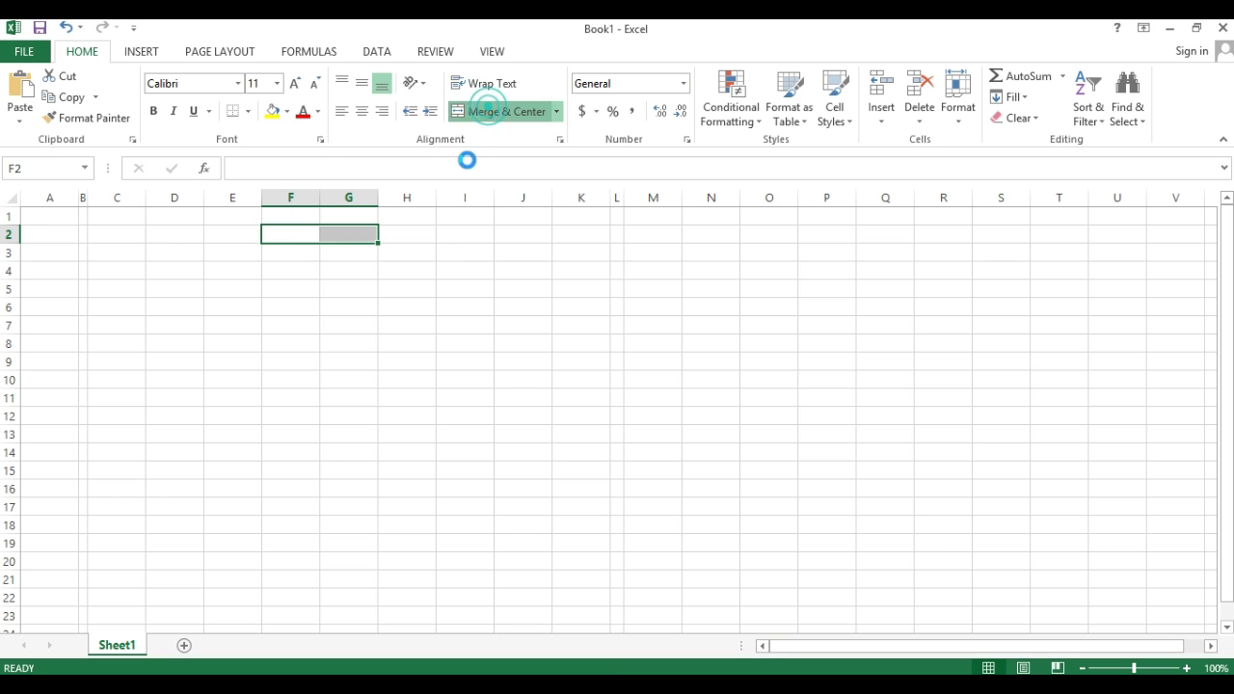
text(retail Invoice)
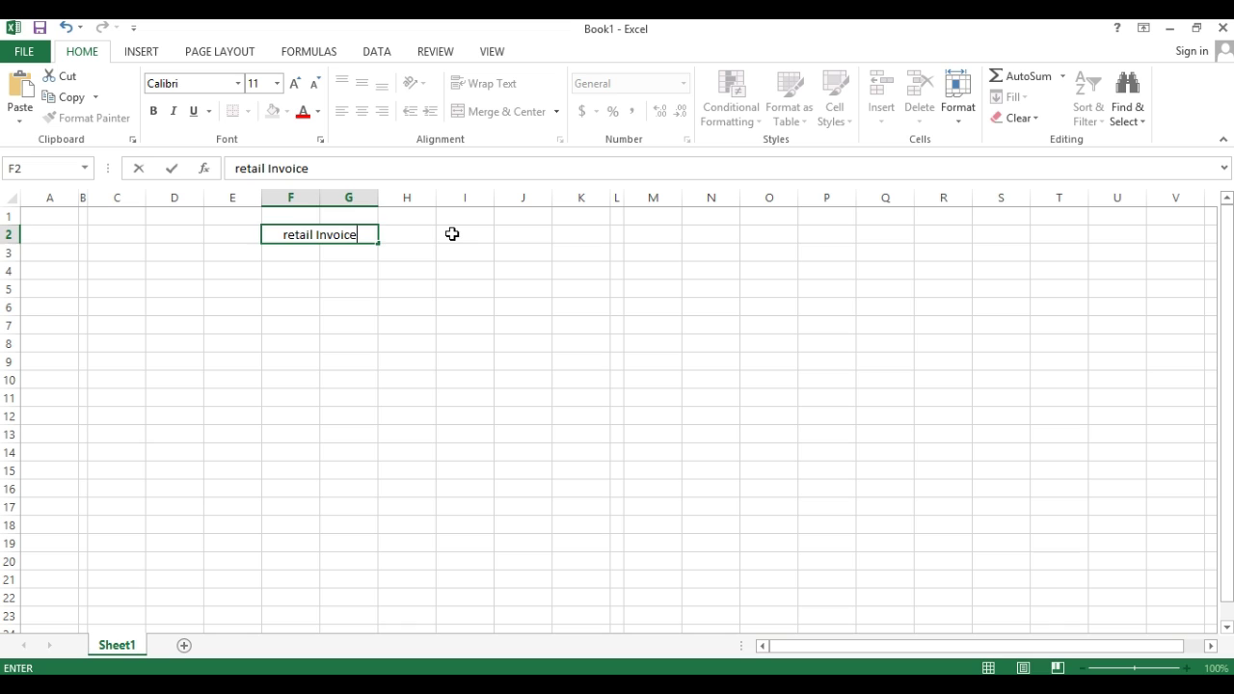
key(Return)
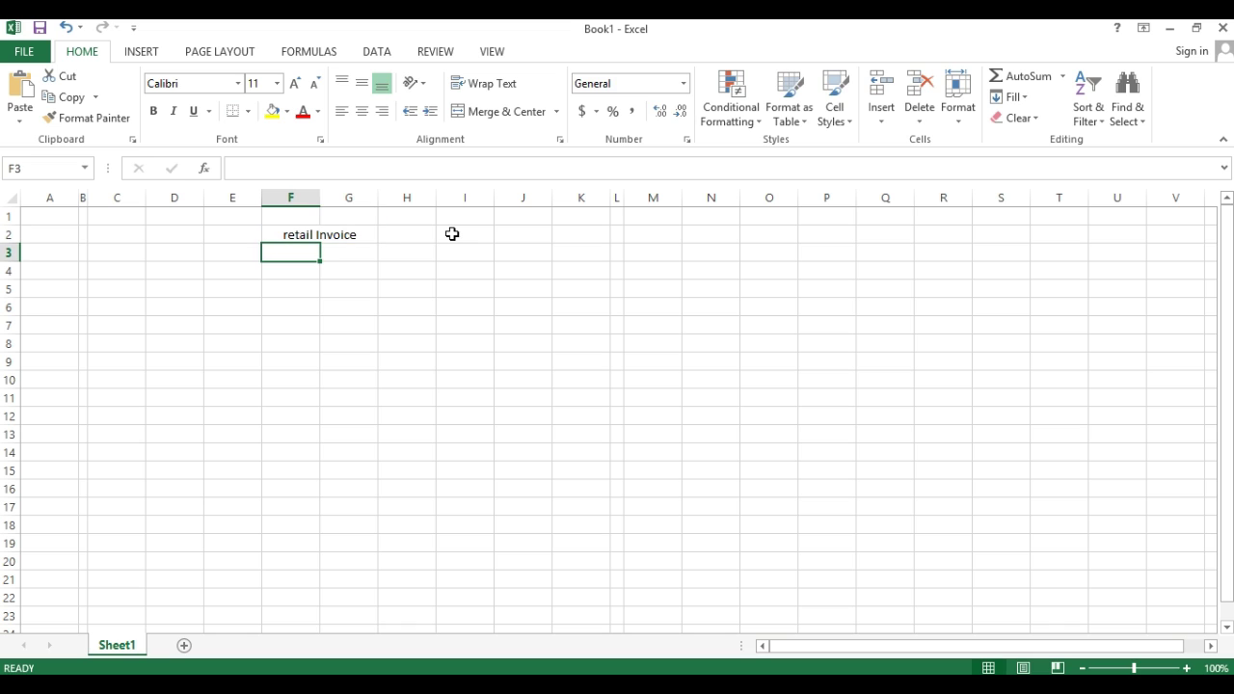
double_click(283, 236)
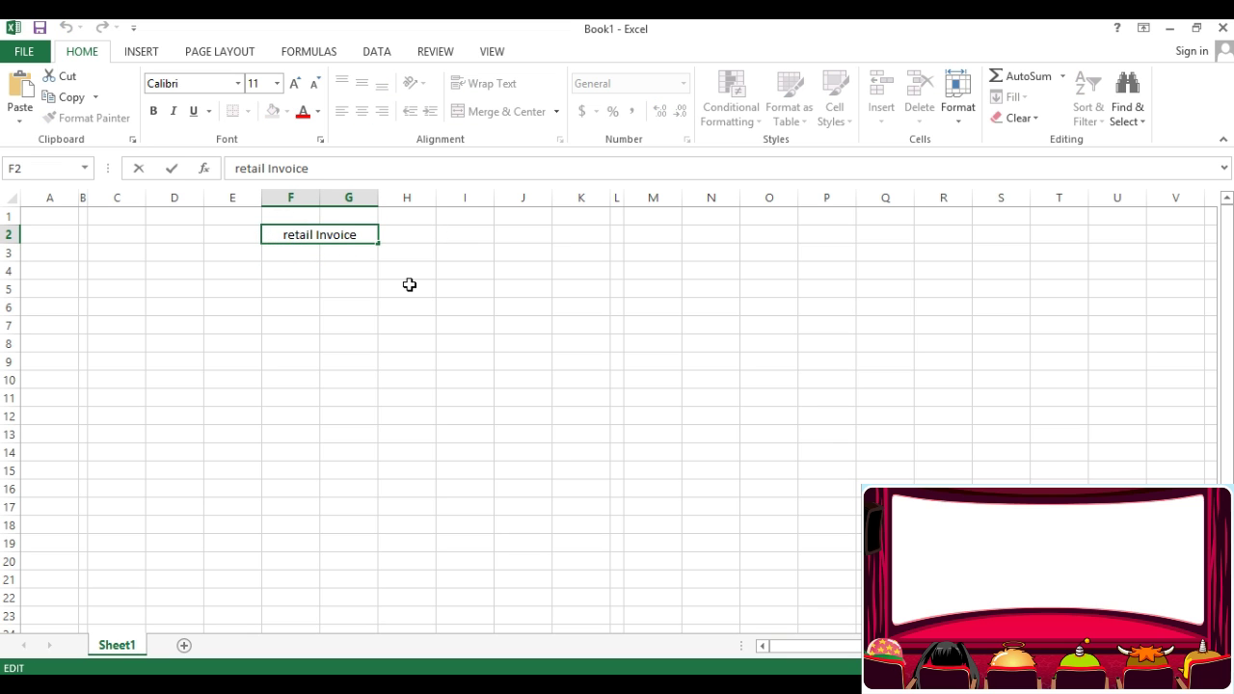
key(Delete)
text(R)
key(ctrl+Return)
key(Right)
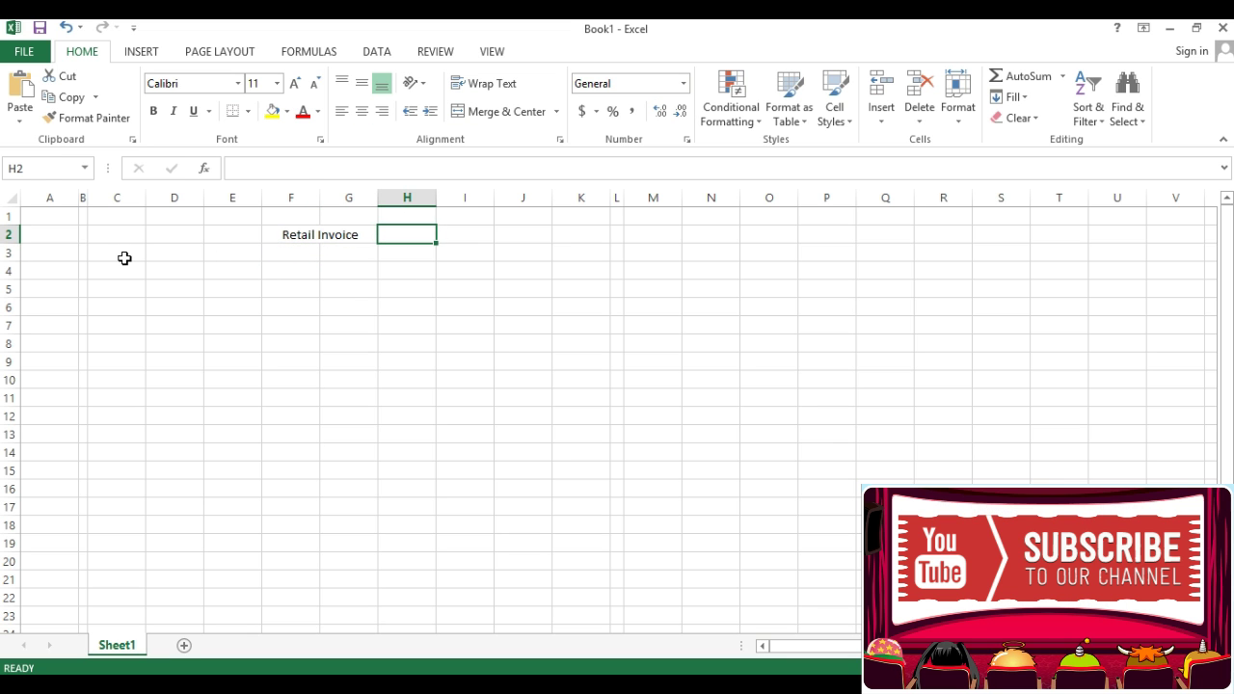
Merge and center C3:F7 and enter "Your own company name" with "And Address" on a second line
drag(124, 257, 289, 326)
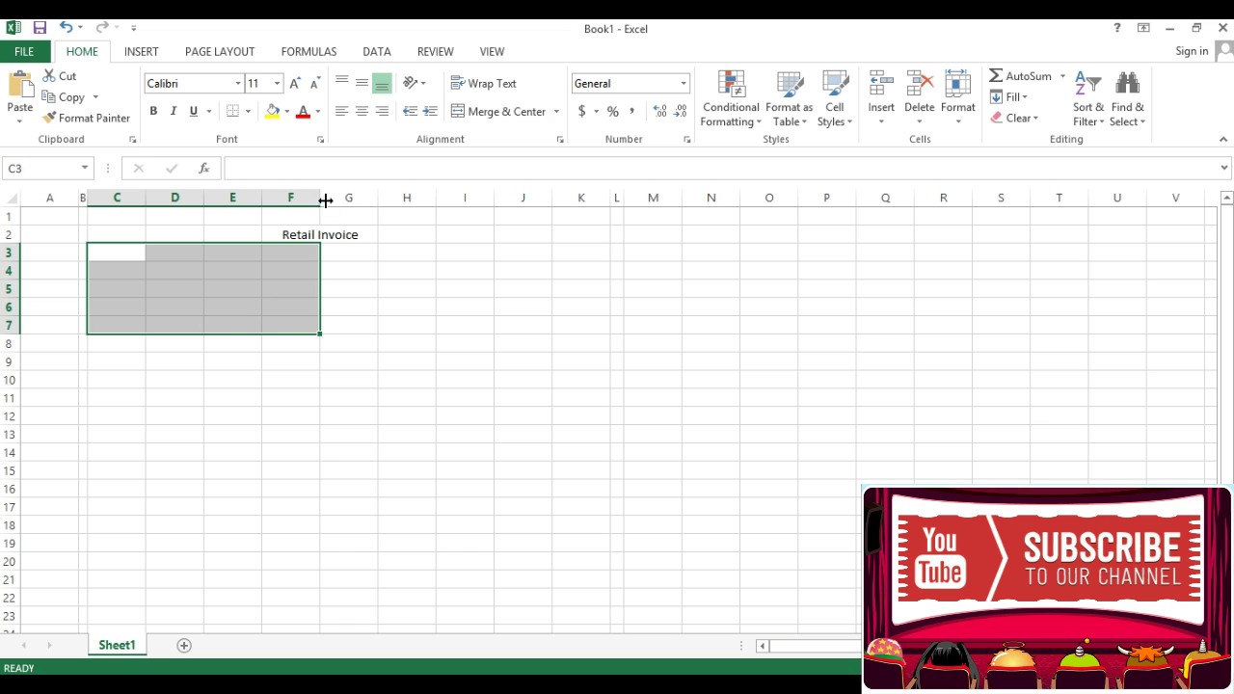
click(490, 113)
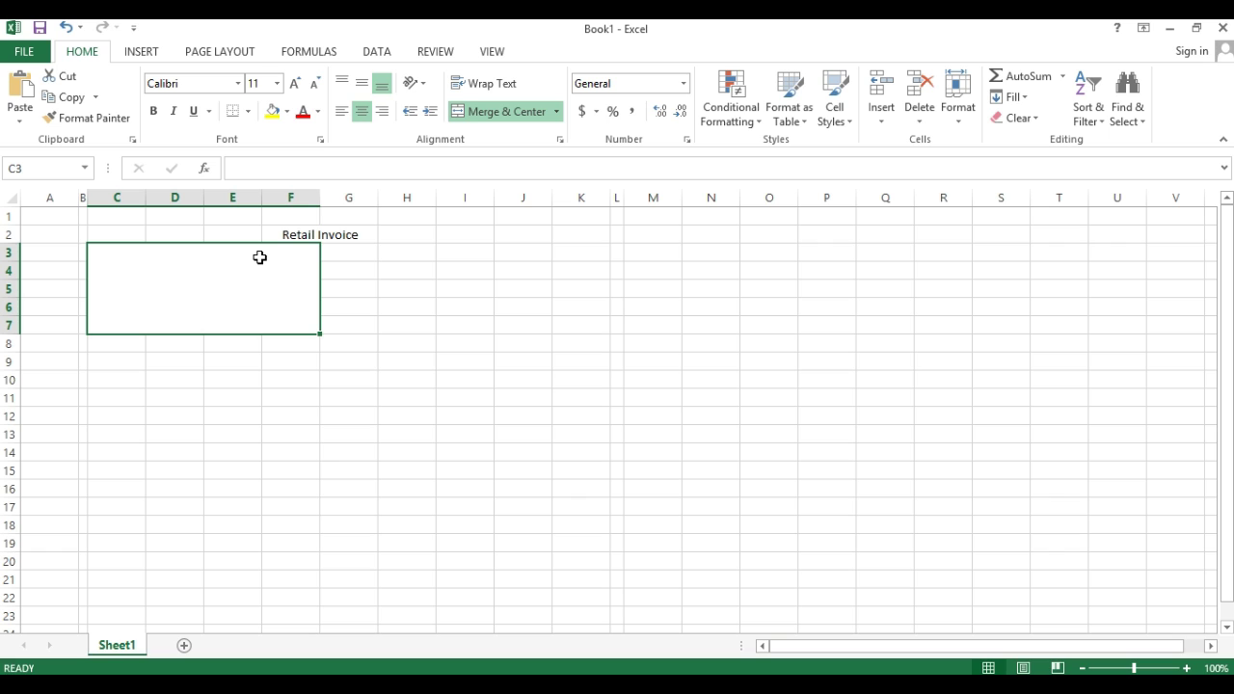
text(Your own )
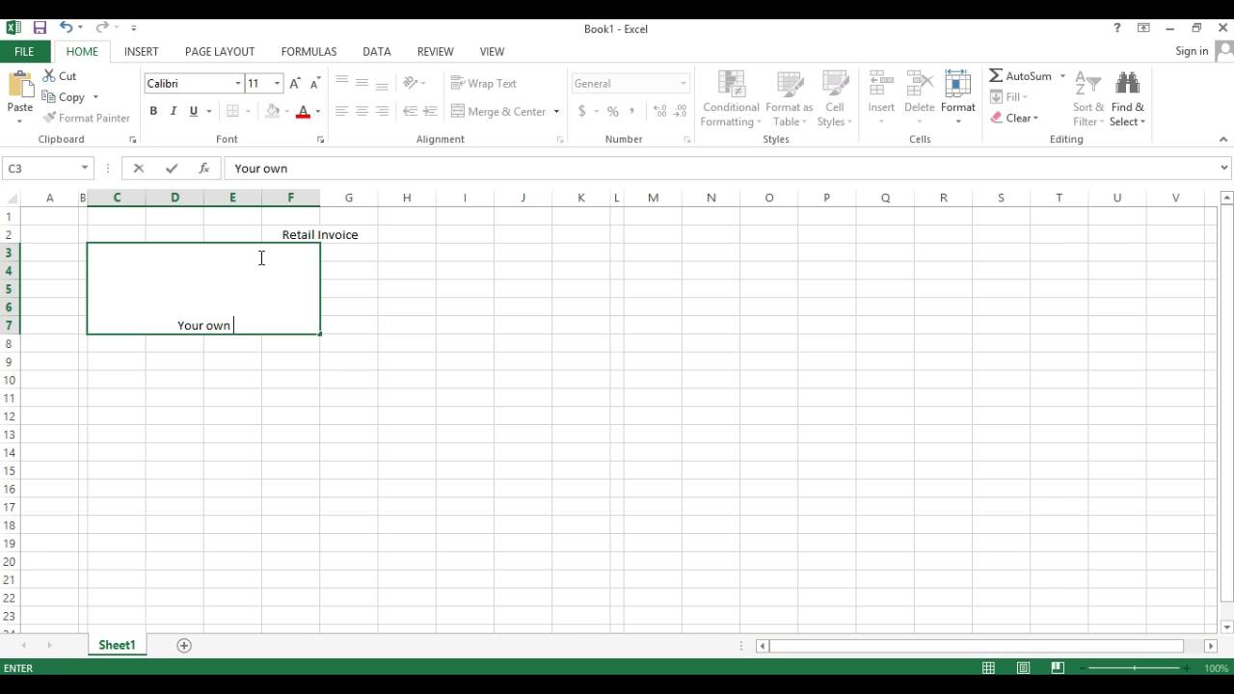
text(company na)
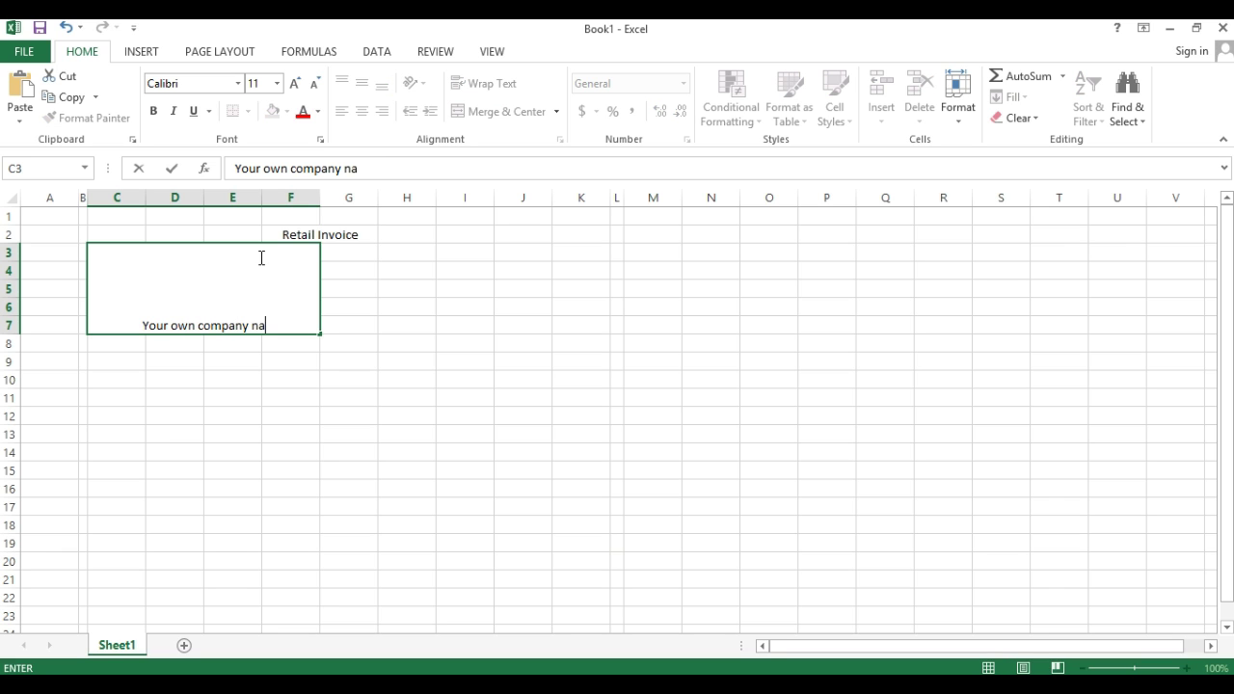
text(me)
key(alt+Return)
text(And A)
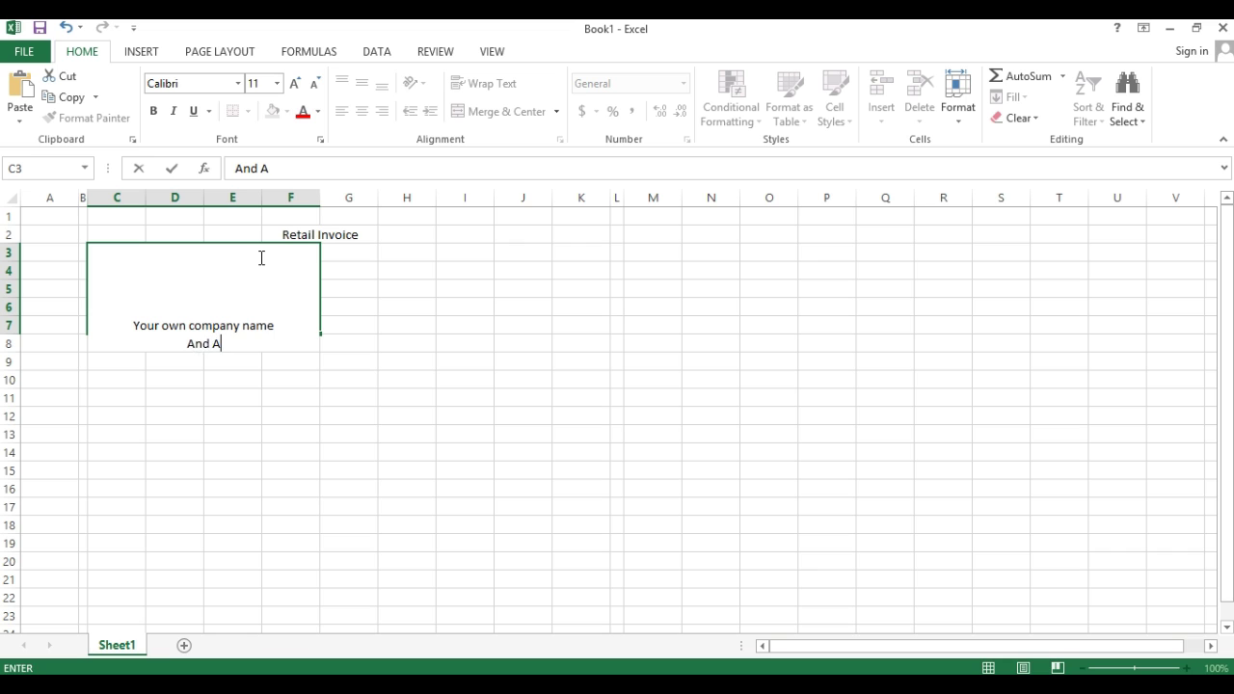
text(ddress)
key(alt+Return)
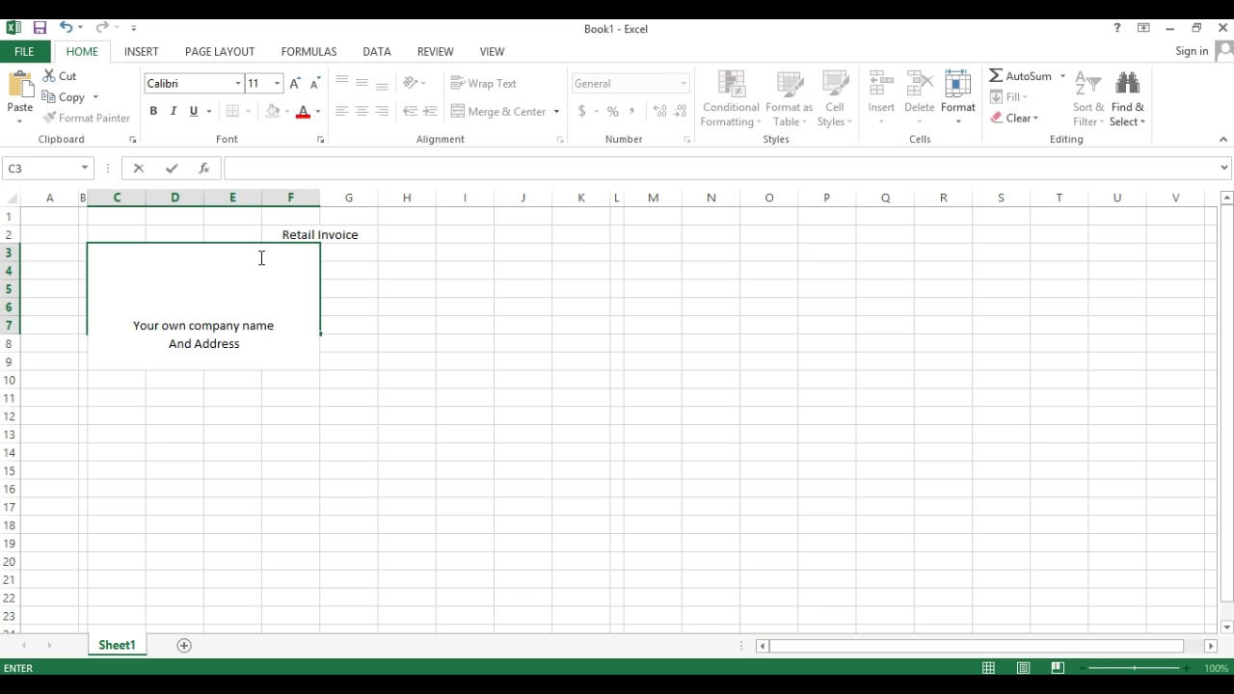
key(Return)
Apply a thick box border around the merged company name and address block
click(260, 258)
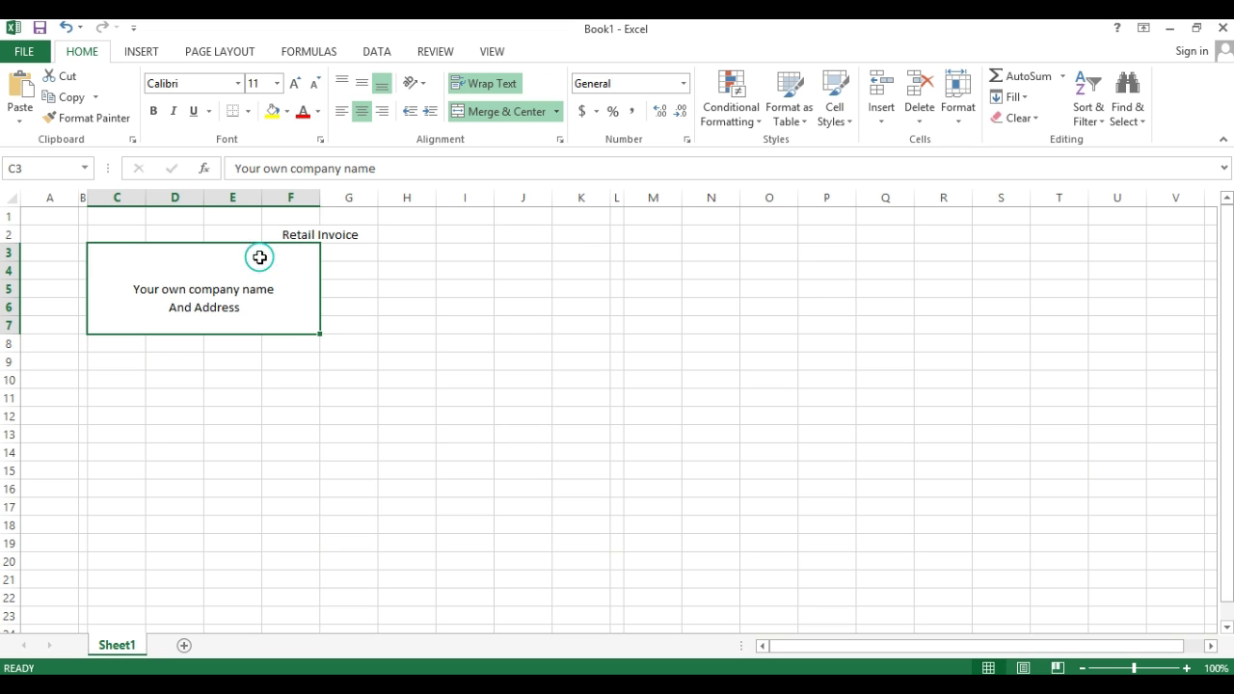
click(248, 111)
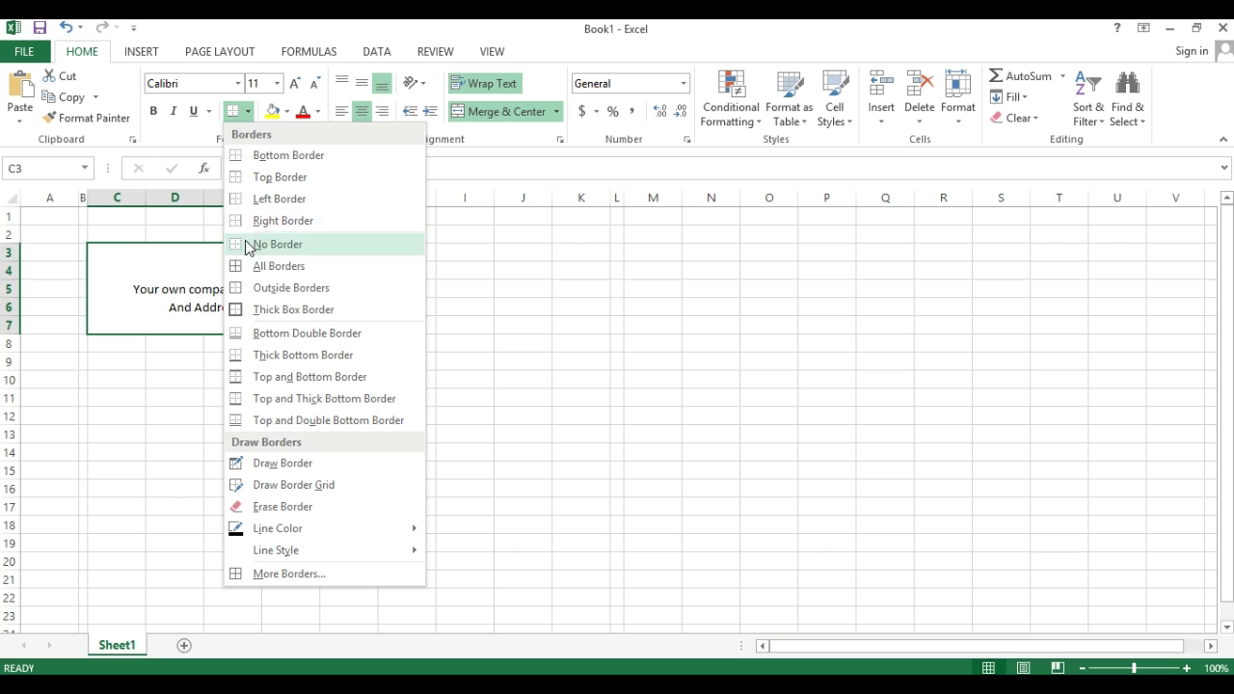
click(265, 310)
Enter the label "Invoice No" in I3 and move it to H3
click(465, 251)
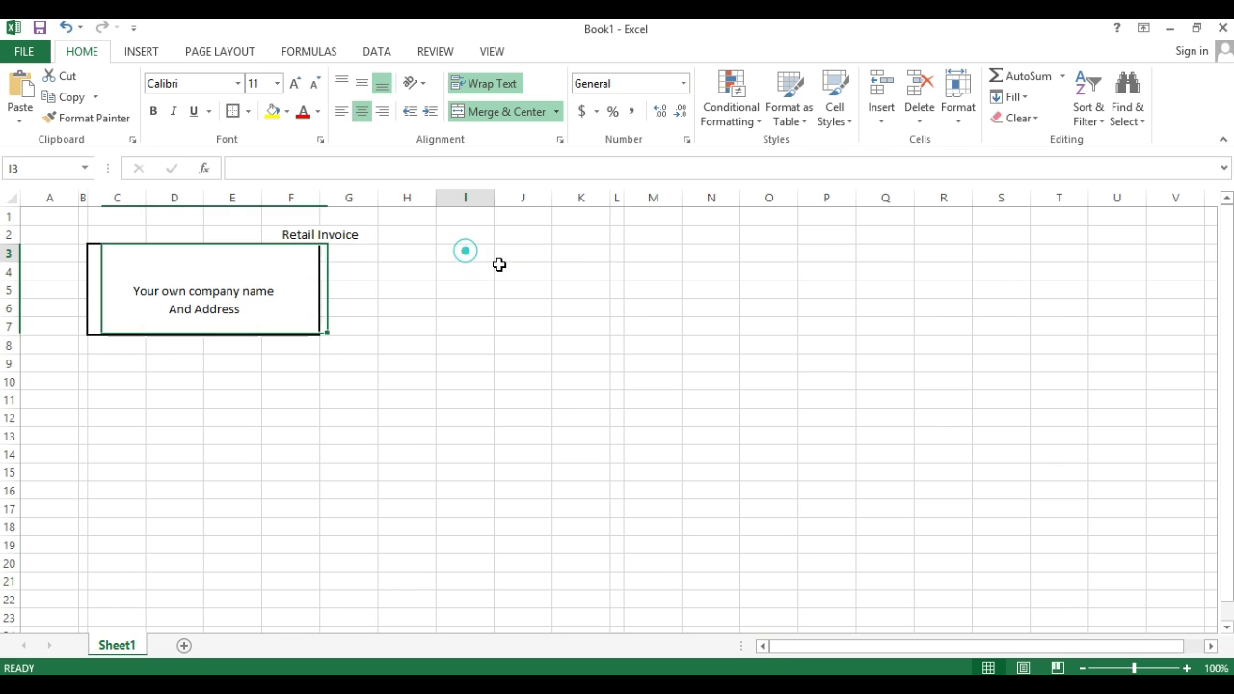
text(Invoice)
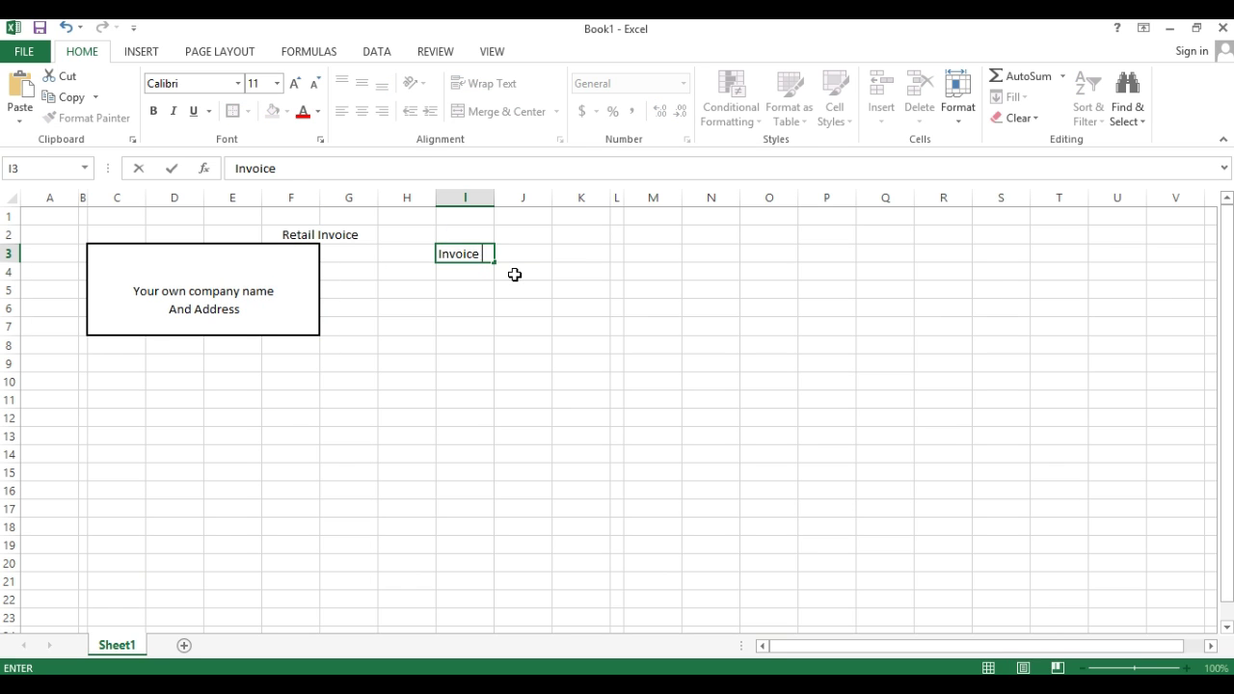
text( No)
key(Right)
key(Right)
key(Left)
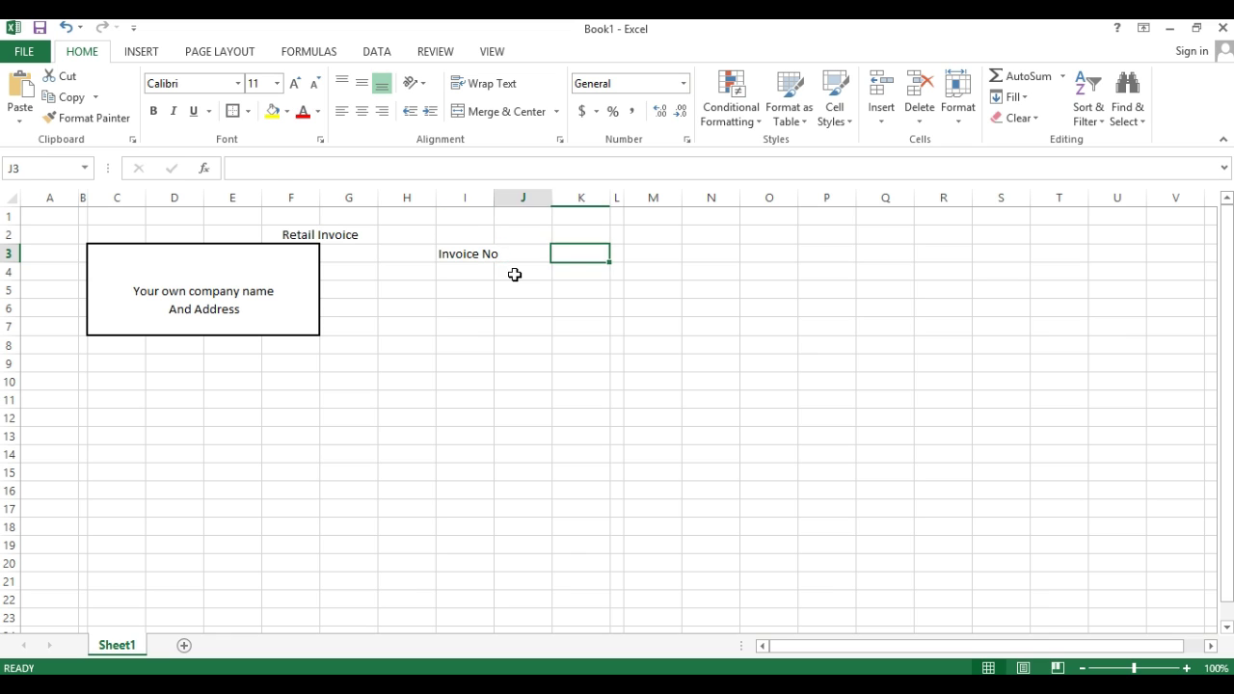
key(Left)
key(ctrl+x)
key(Left)
key(ctrl+v)
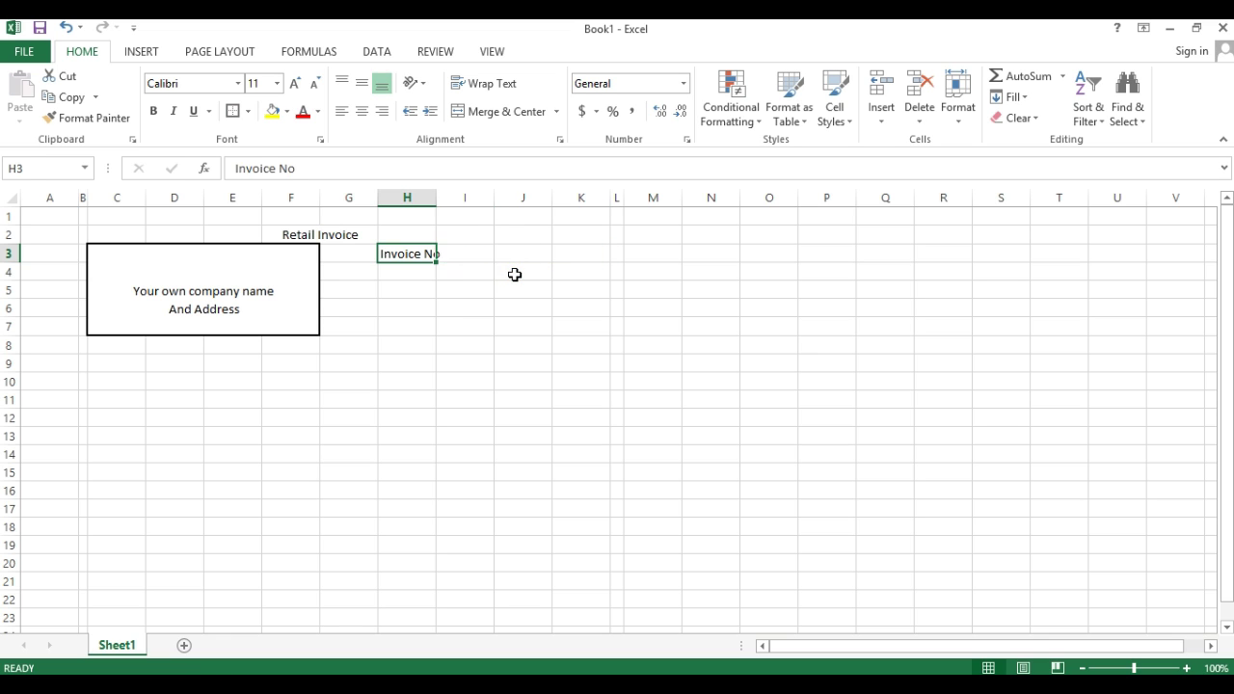
Enter the label "Date" in J3, on the same row as the invoice number label
key(Right)
key(Right)
text(FDate)
key(Right)
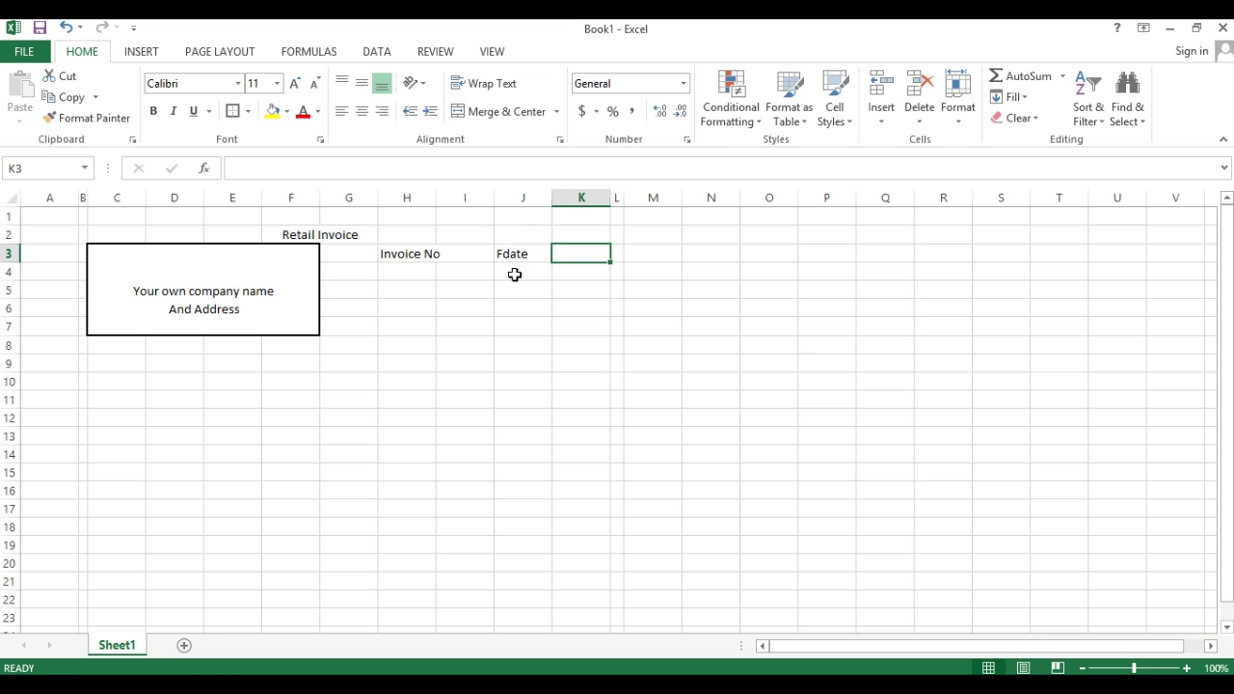
key(Left)
text(Date)
key(Left)
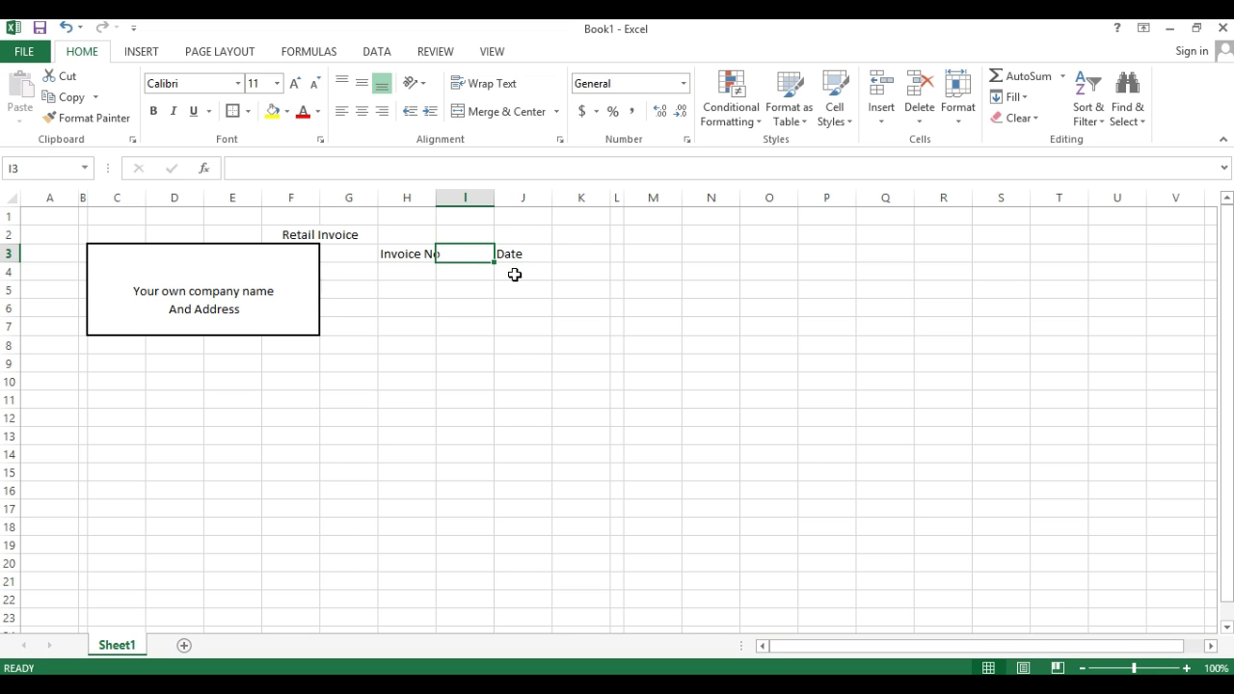
Apply all borders to the invoice number and date cells H3:K3
drag(424, 255, 558, 263)
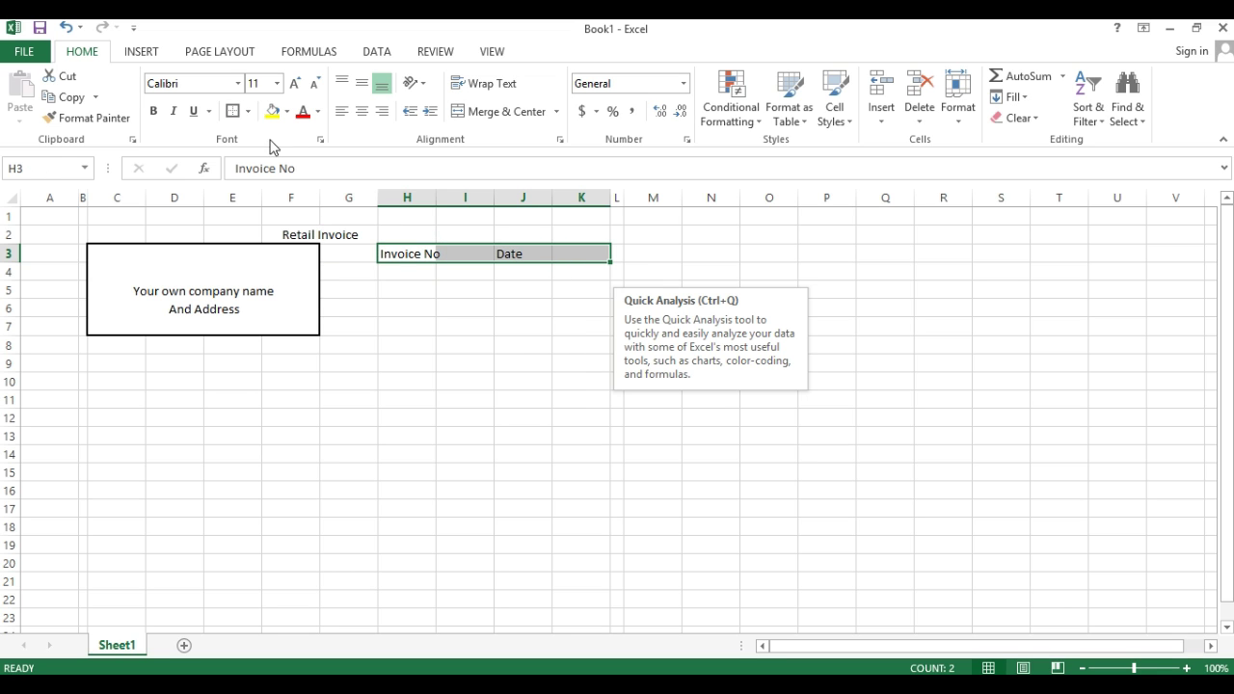
click(248, 112)
click(261, 264)
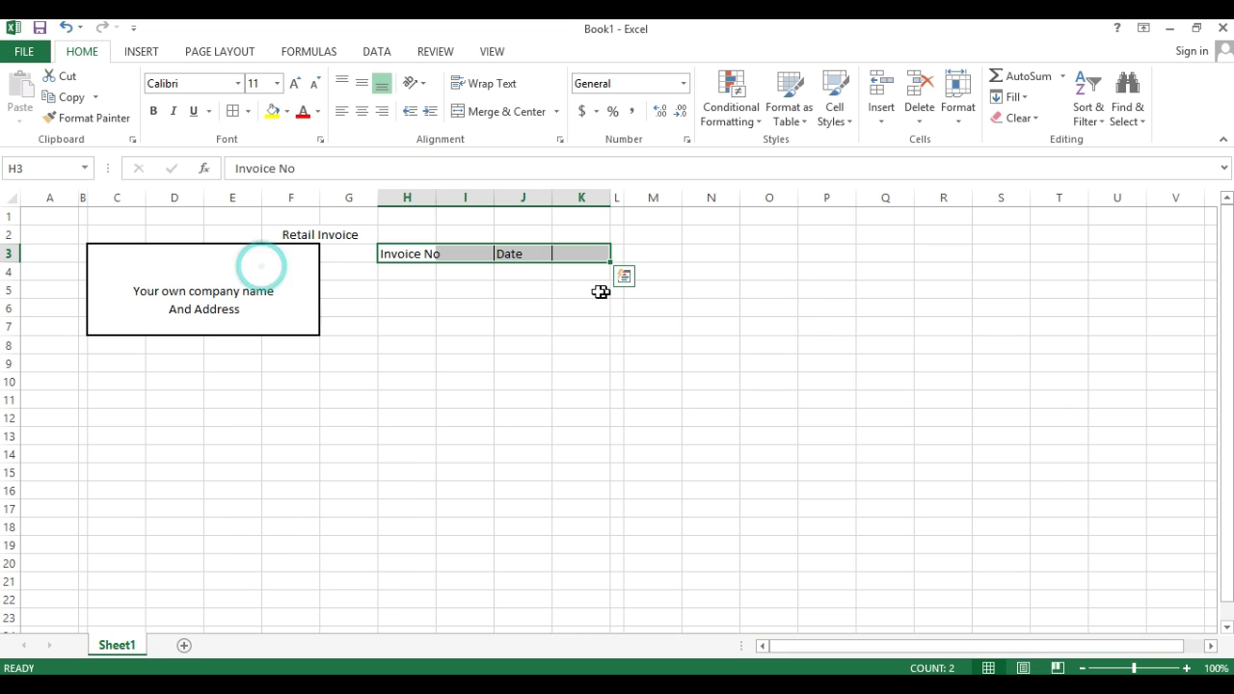
Insert a new column before the narrow column L
click(616, 197)
right_click(617, 197)
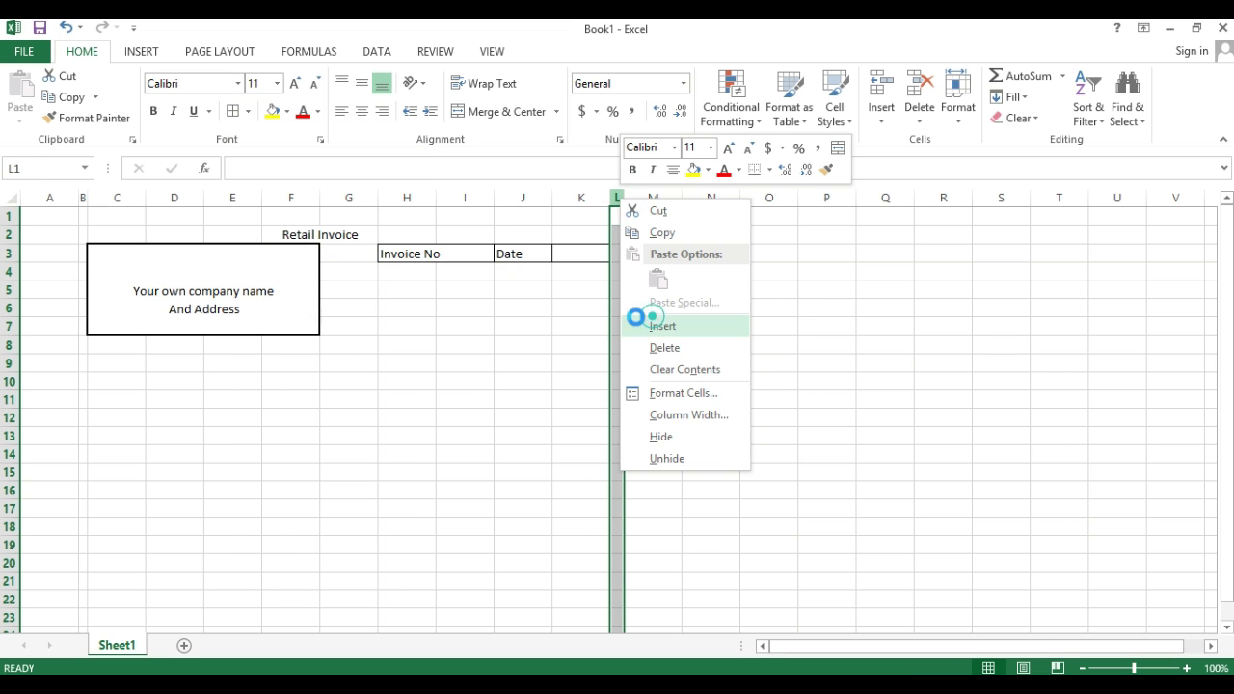
click(648, 321)
click(574, 292)
Enter the label "Order No" in H5 and widen column H slightly to fit its labels
click(418, 292)
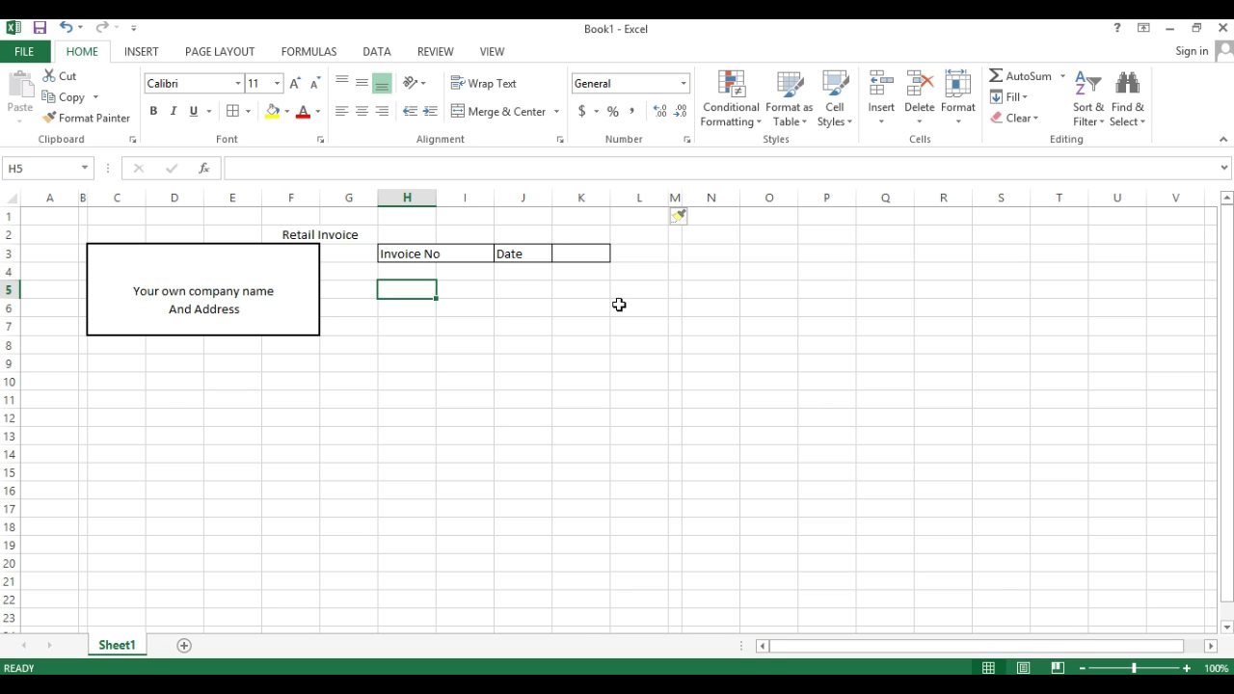
text(Order No)
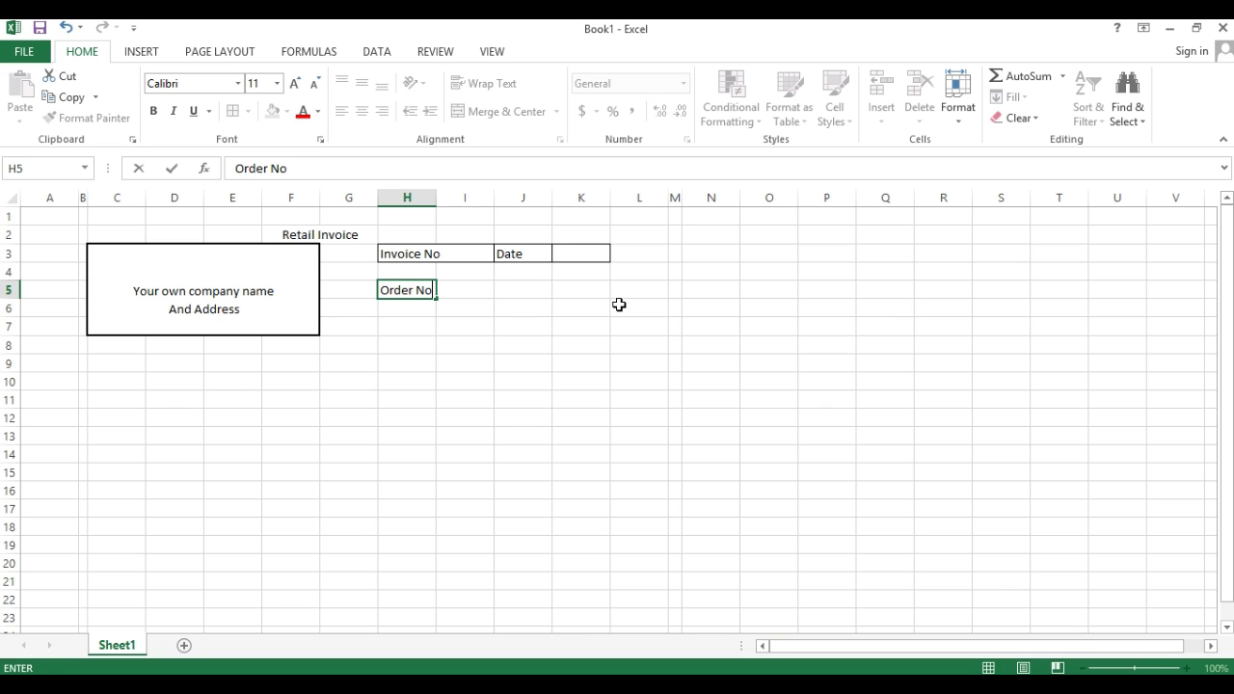
key(Tab)
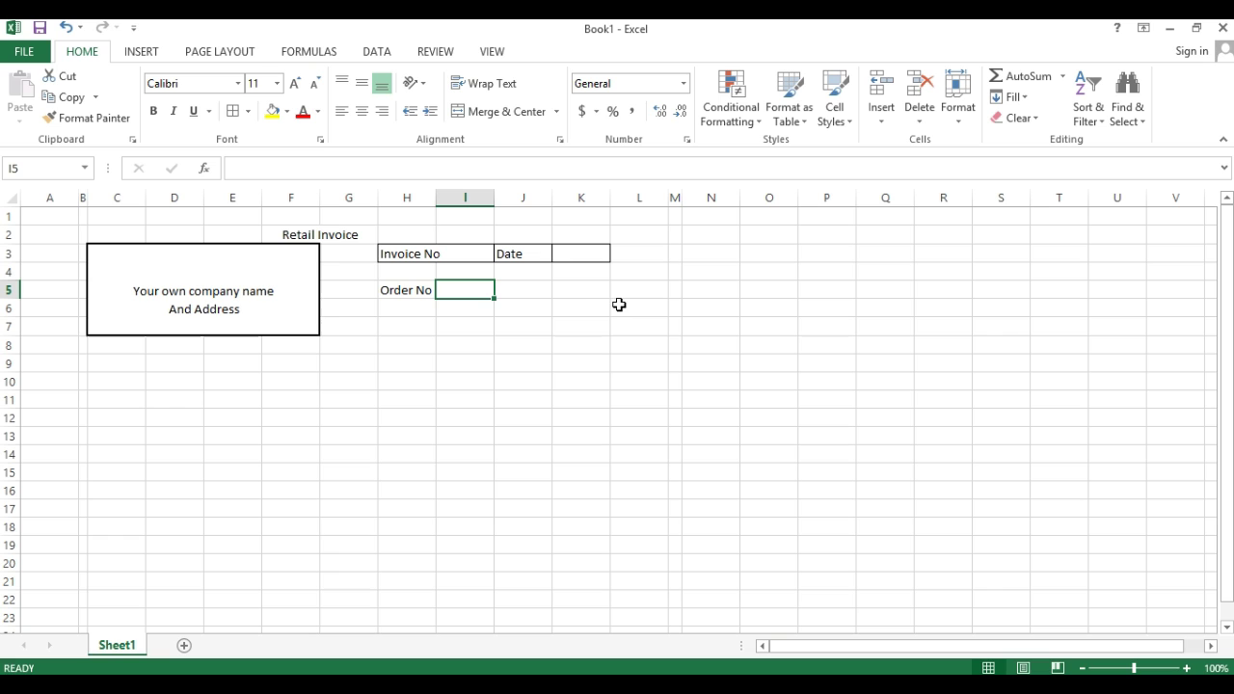
drag(437, 200, 442, 200)
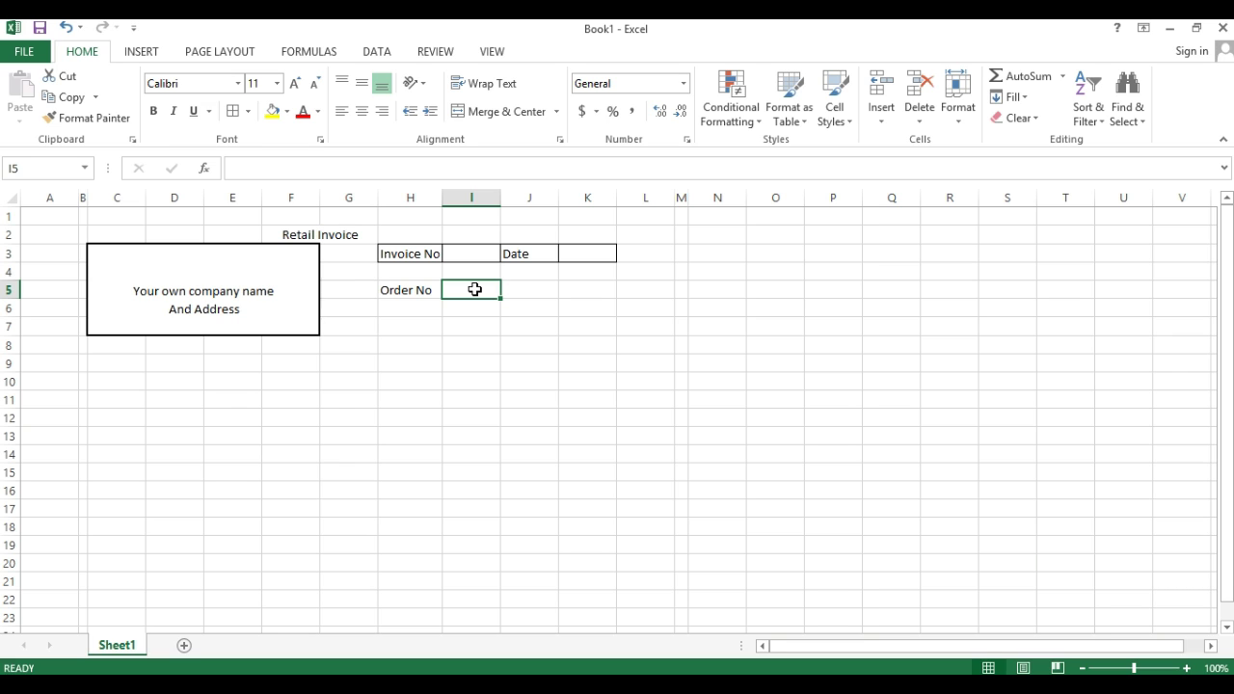
Enter the label "Order Date" in J5 and fit column J's width to its content
click(526, 287)
text(O)
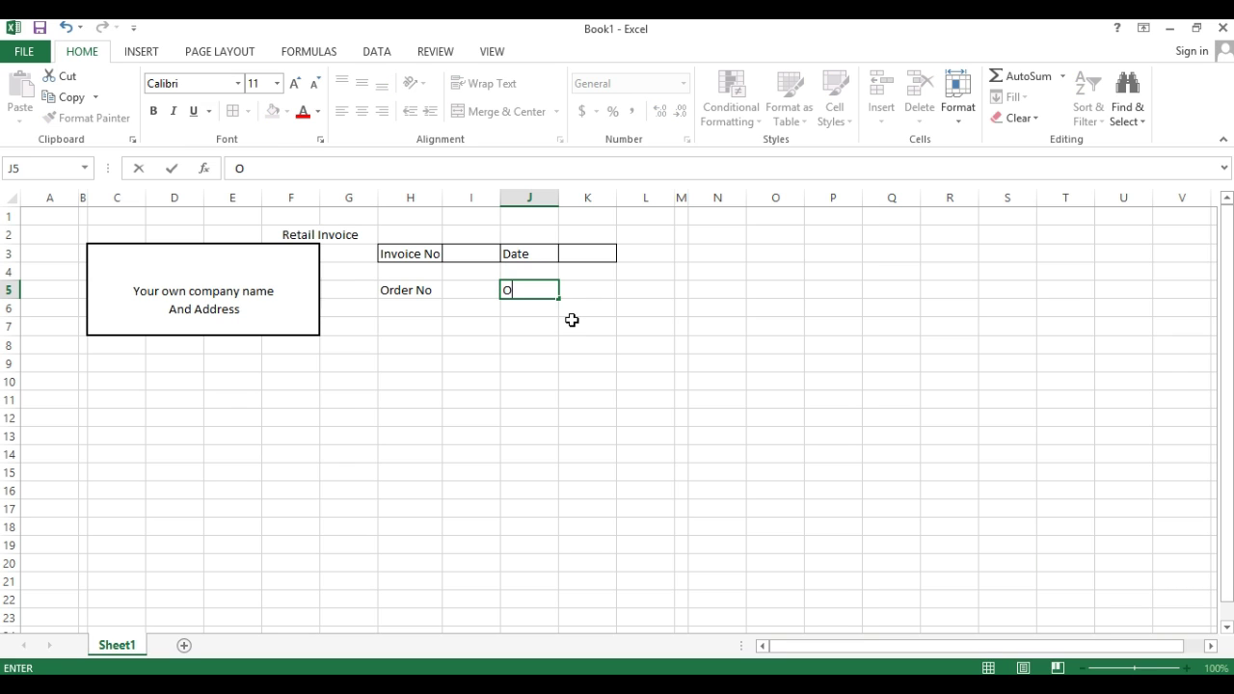
text(rder Date)
key(Tab)
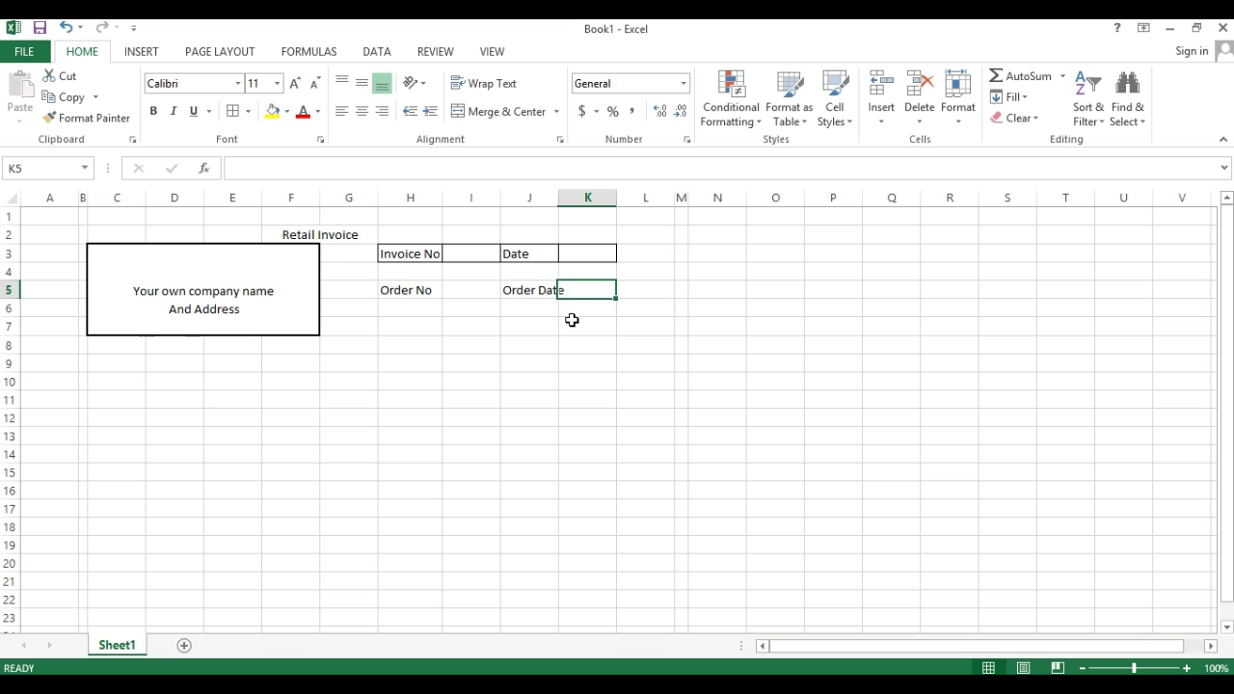
click(560, 196)
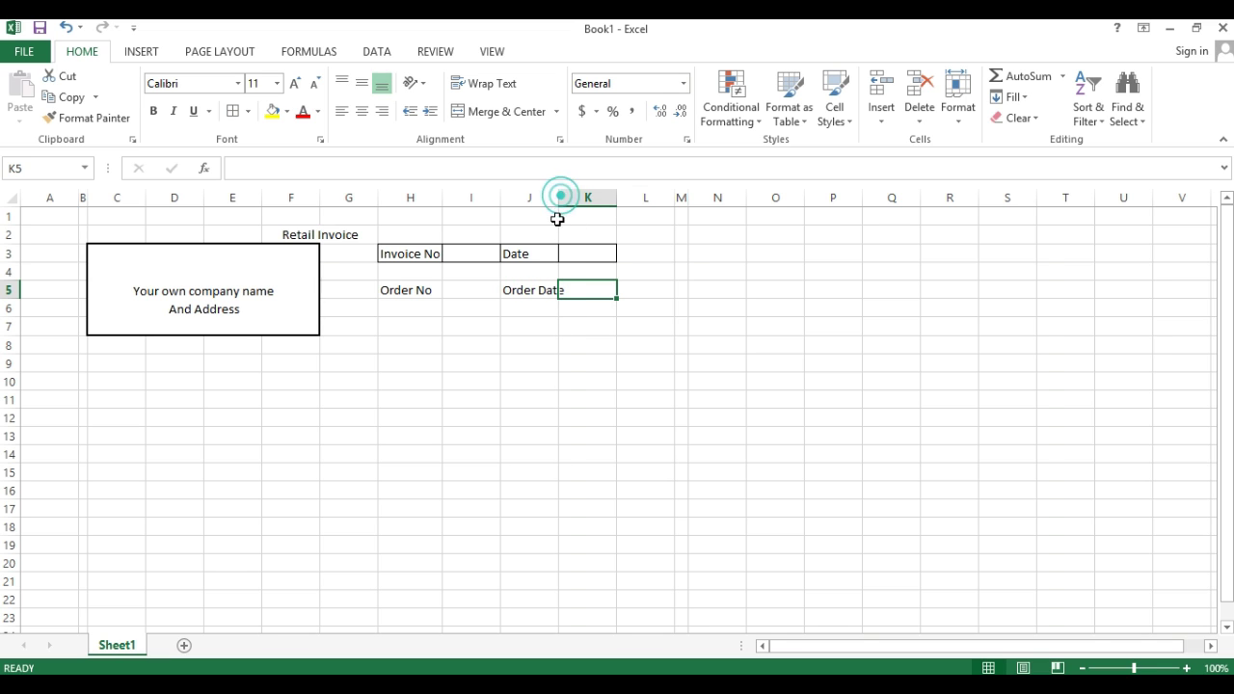
double_click(559, 196)
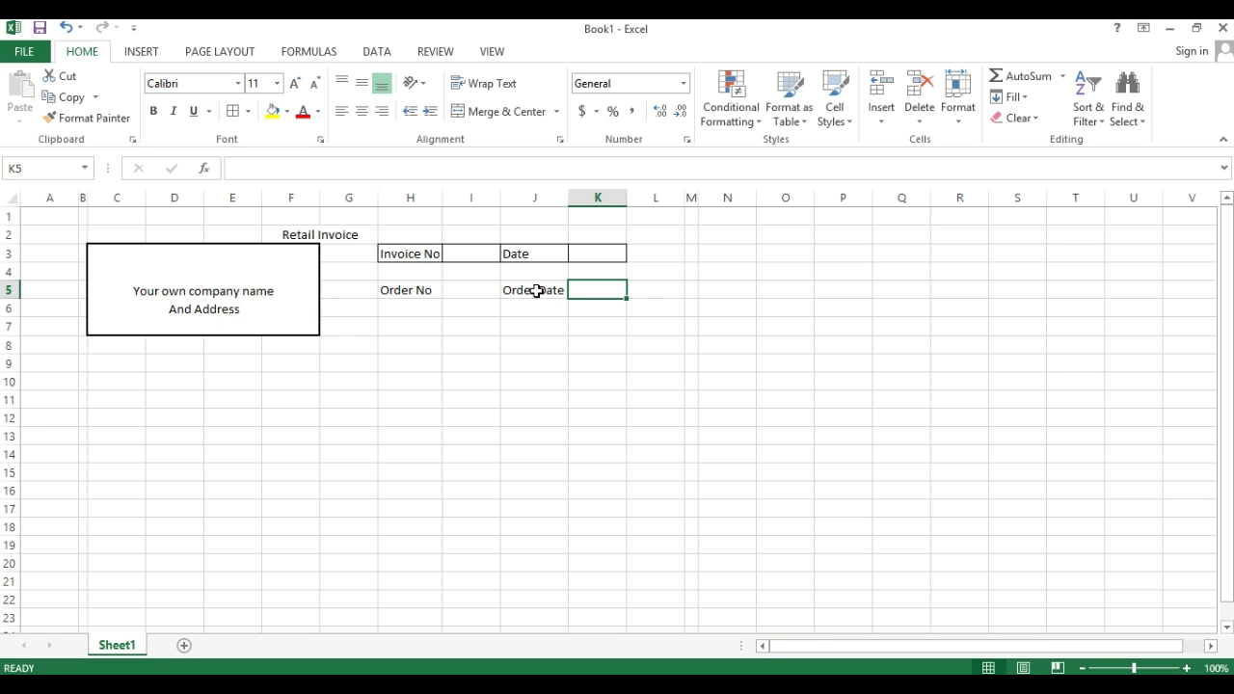
Rename the worksheet Sheet1 as "1"
double_click(132, 644)
text(1)
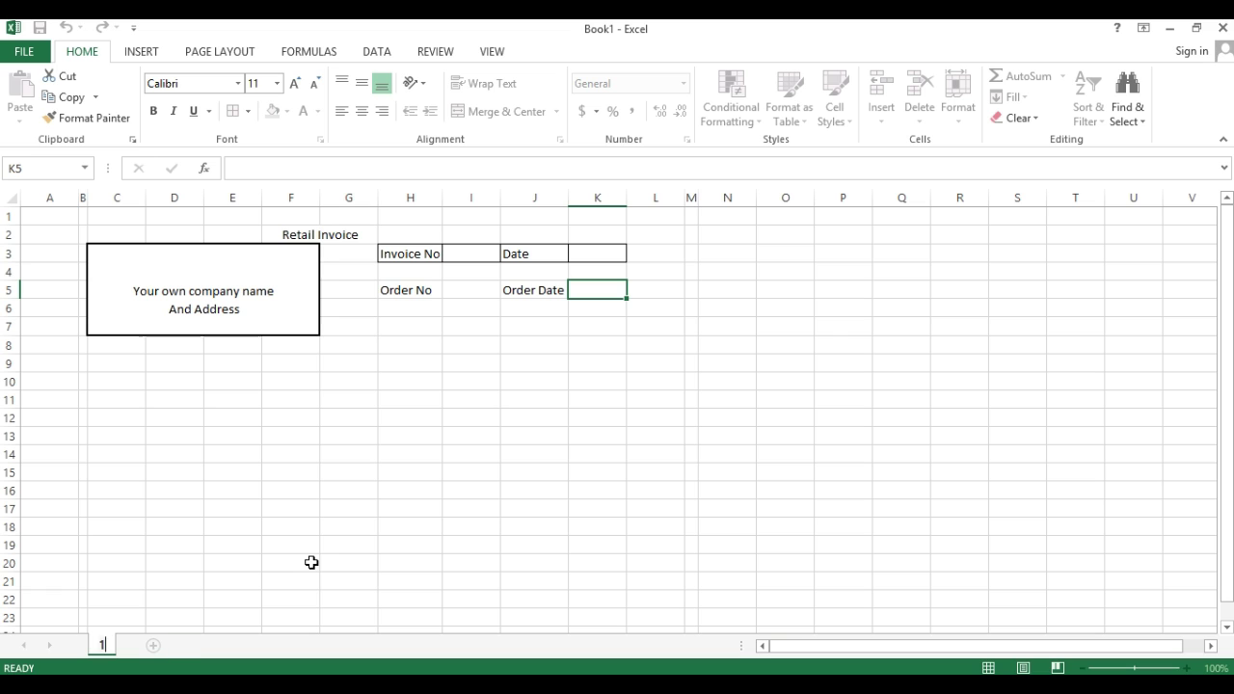
click(303, 518)
right_click(108, 644)
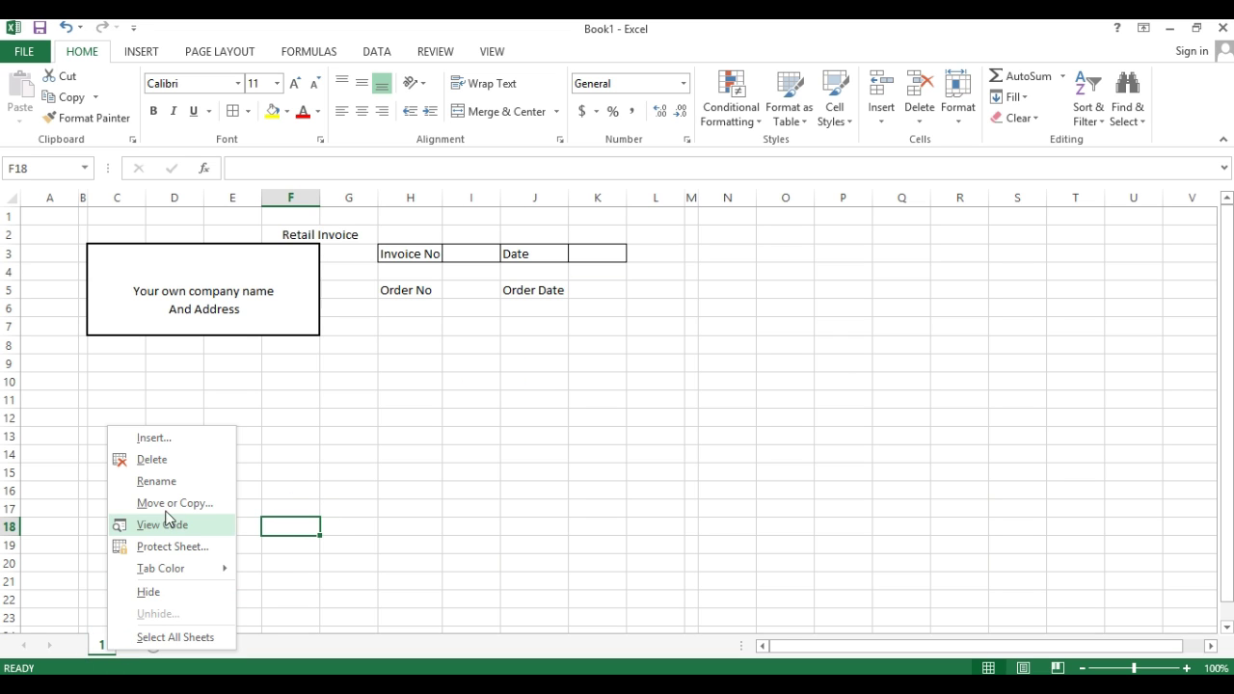
key(Escape)
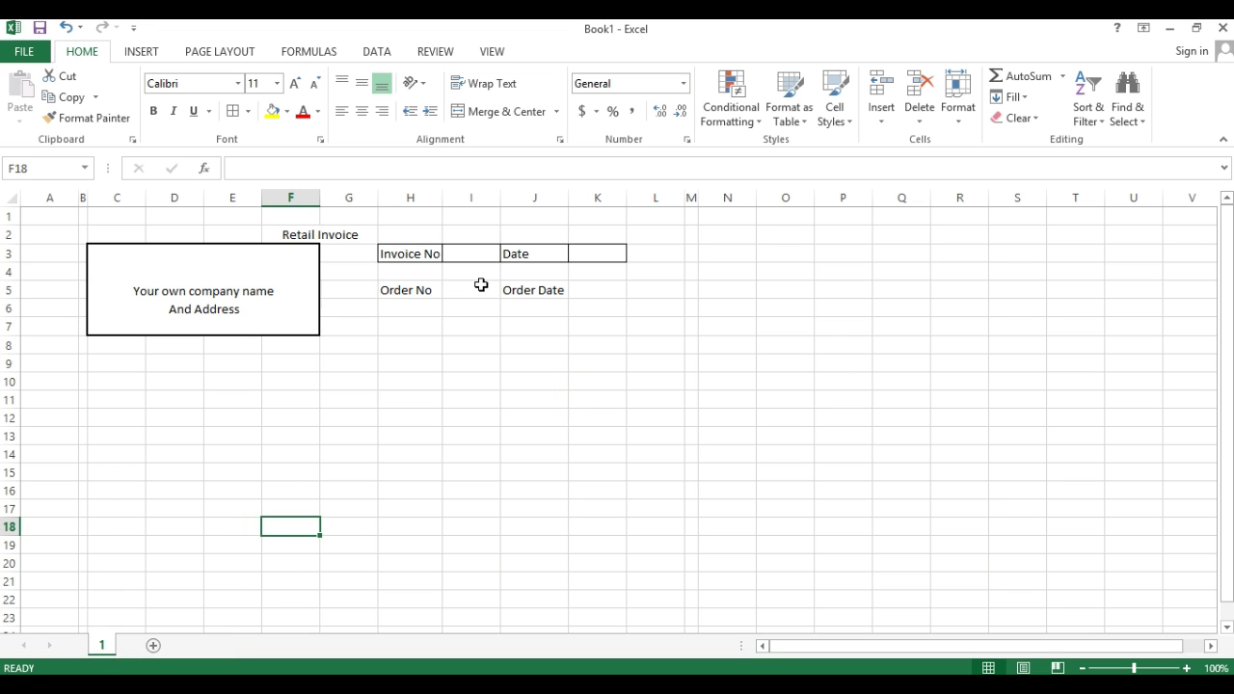
click(482, 254)
click(590, 253)
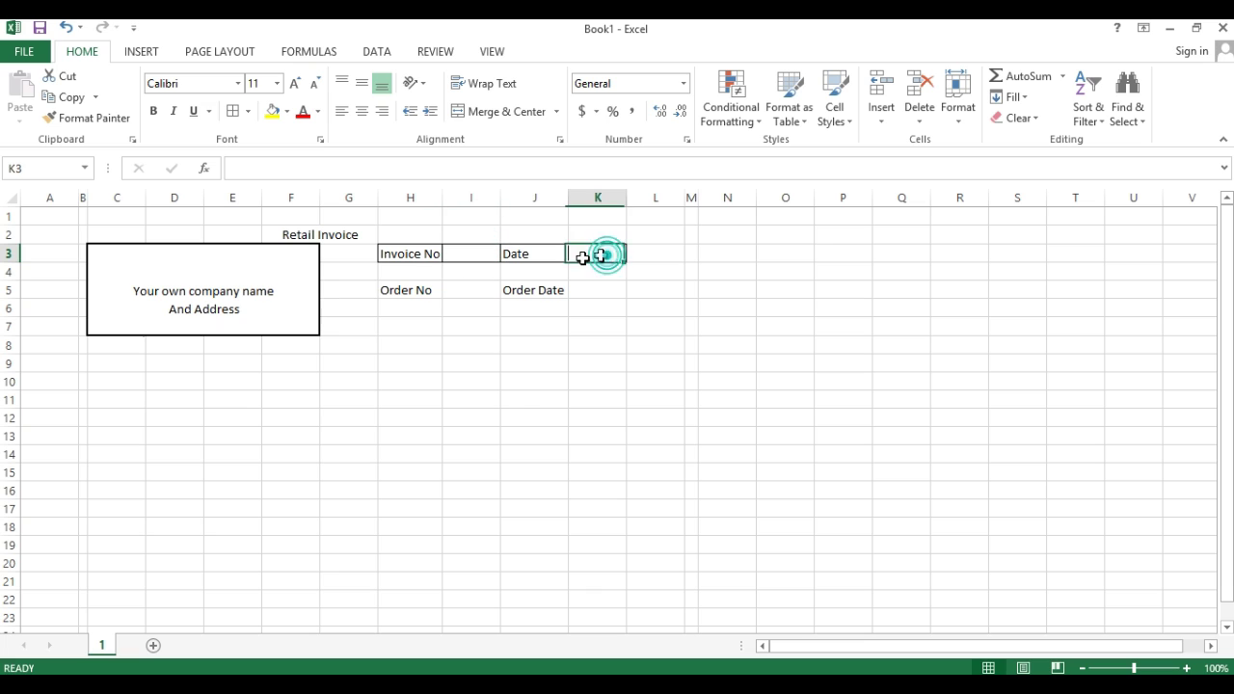
click(468, 289)
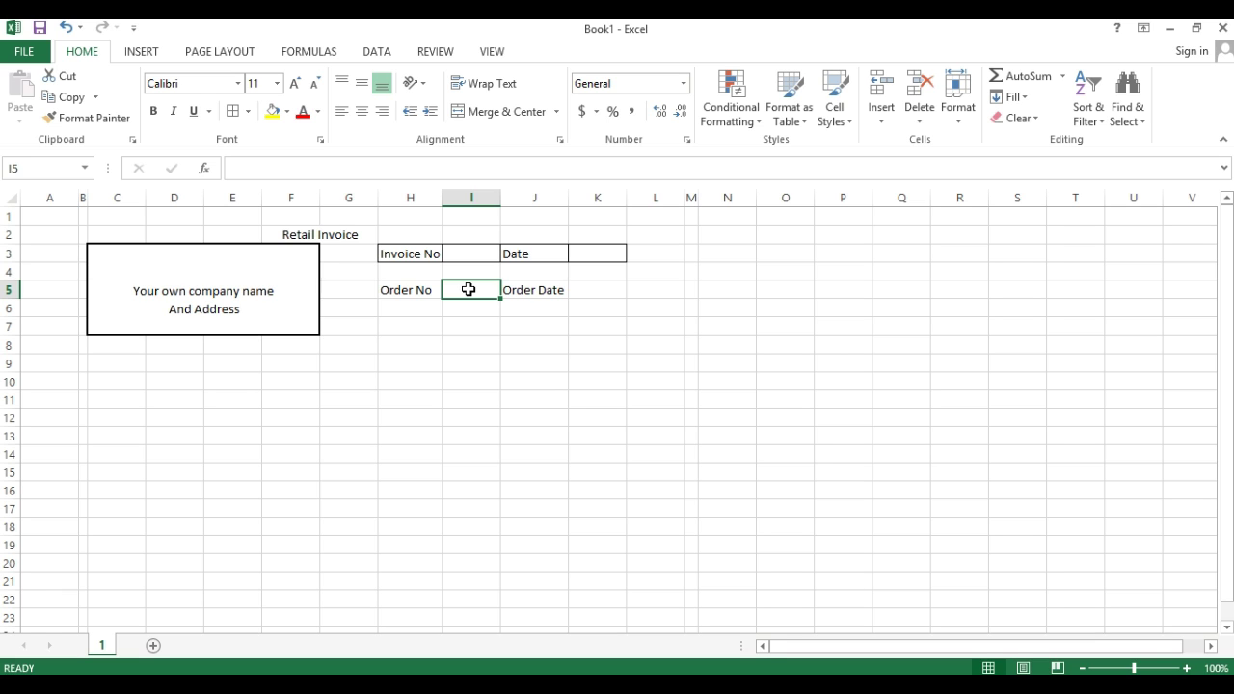
click(395, 331)
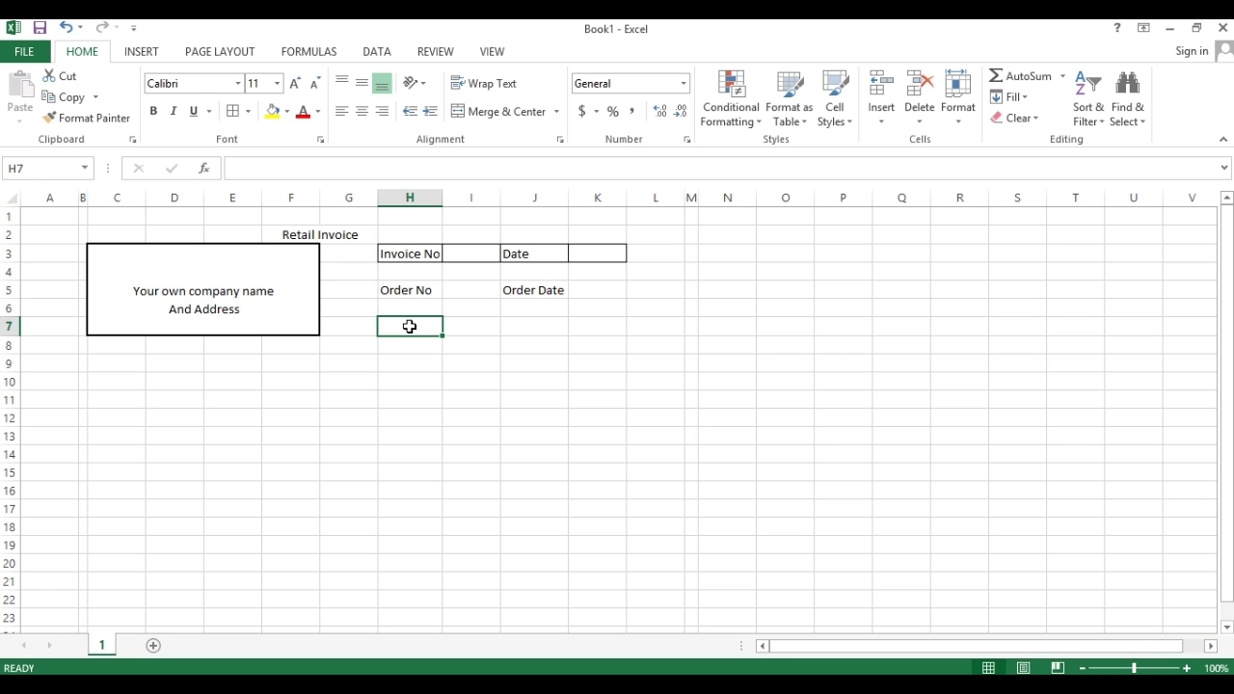
text(Ssent)
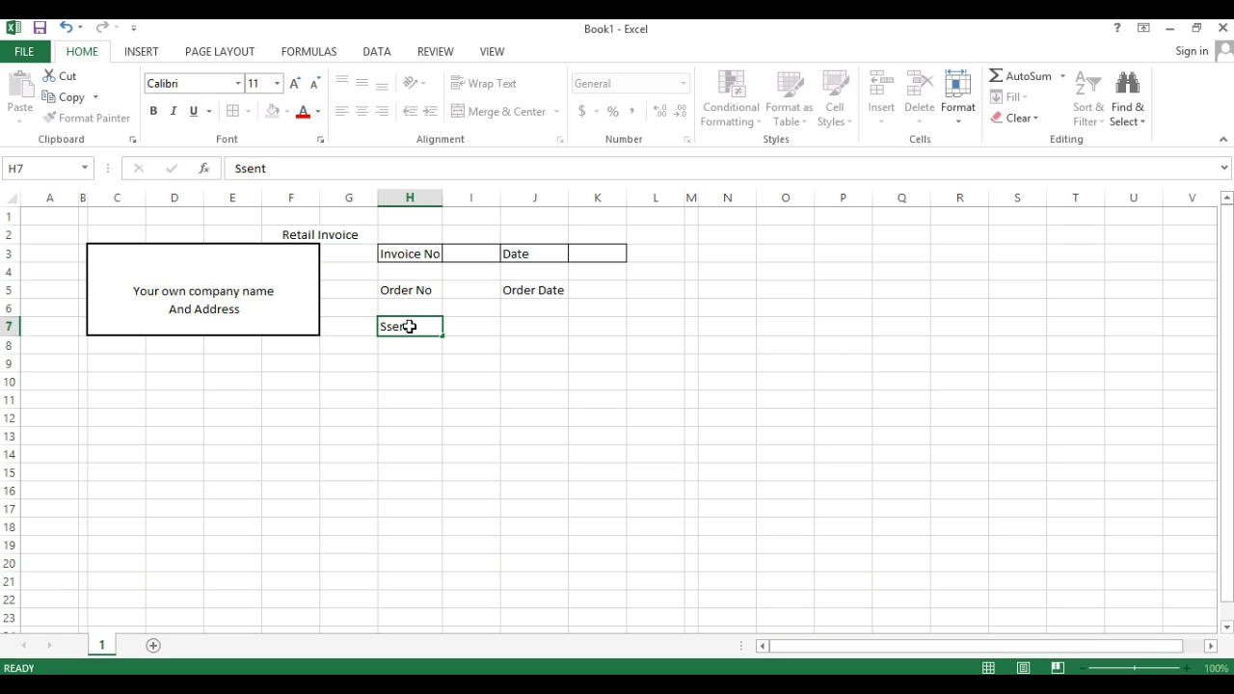
key(Escape)
key(Up)
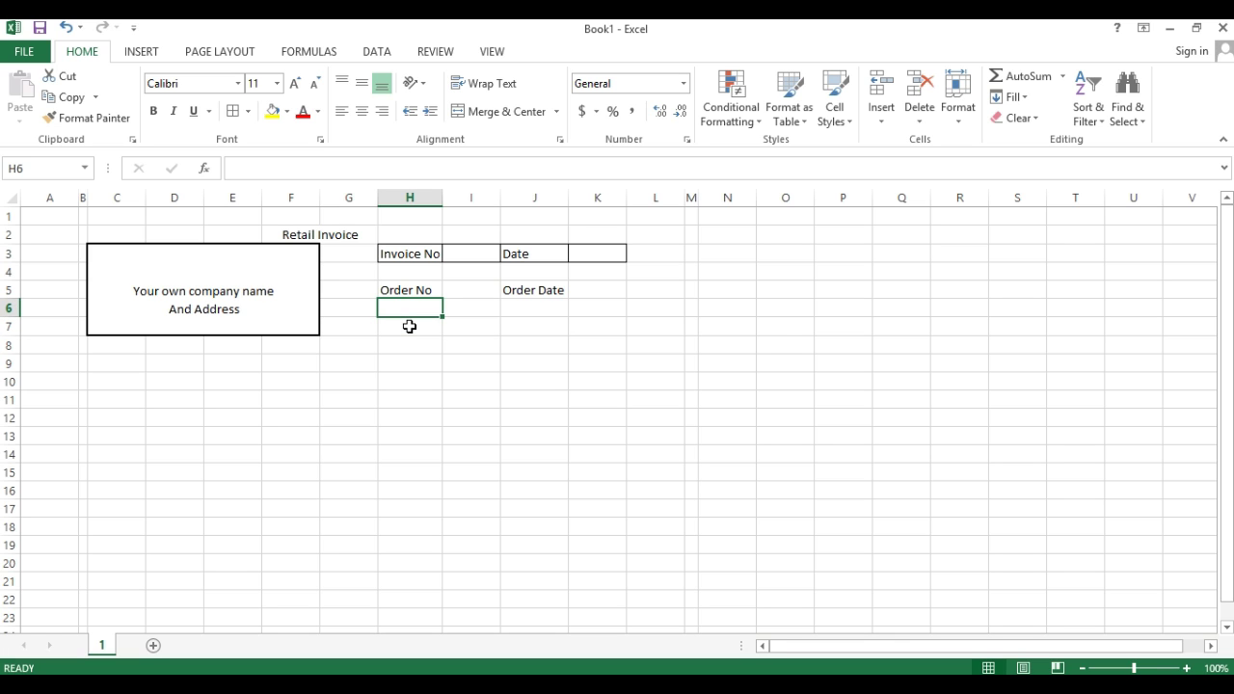
Enter the label "Shipped Through" in H6, directly below the order number label
text(Sen)
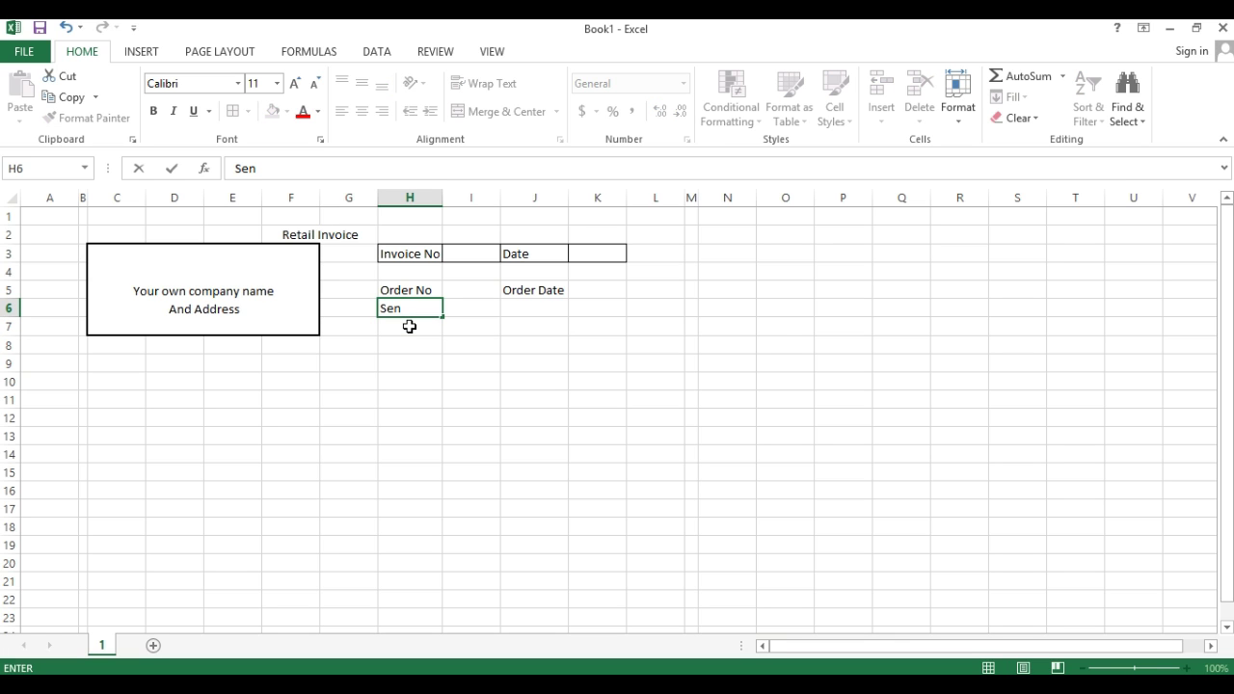
key(BackSpace)
key(BackSpace)
key(BackSpace)
text(Shipped)
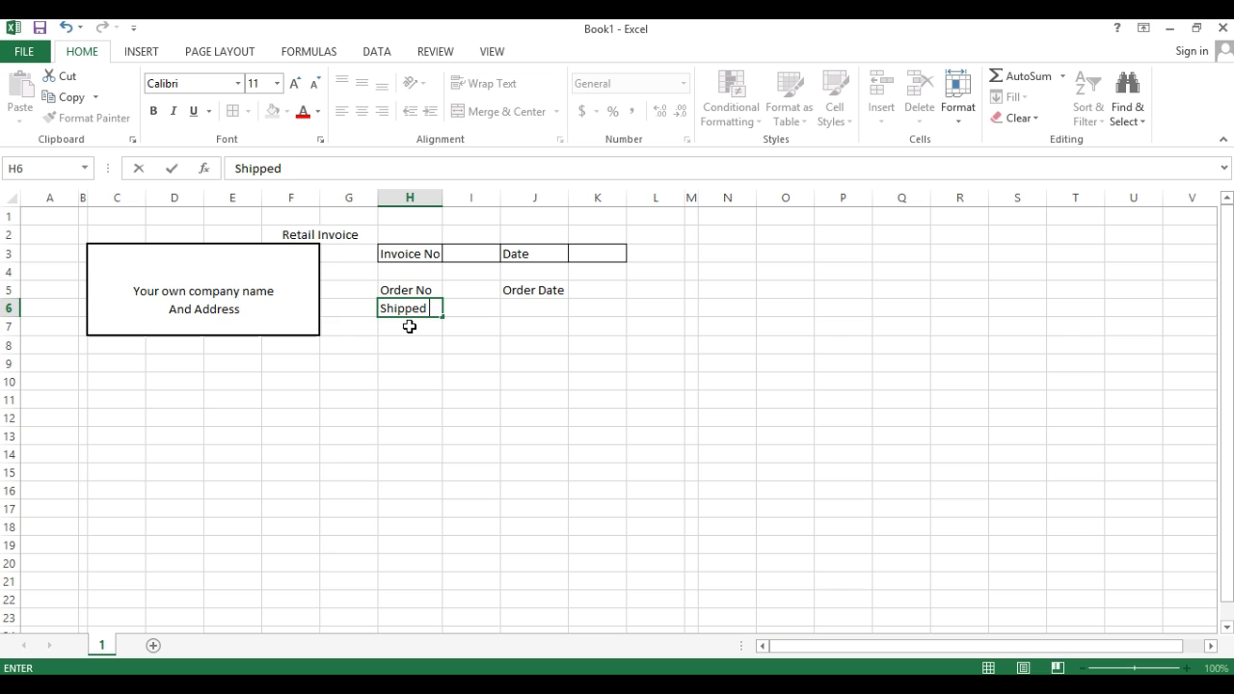
text( Throug)
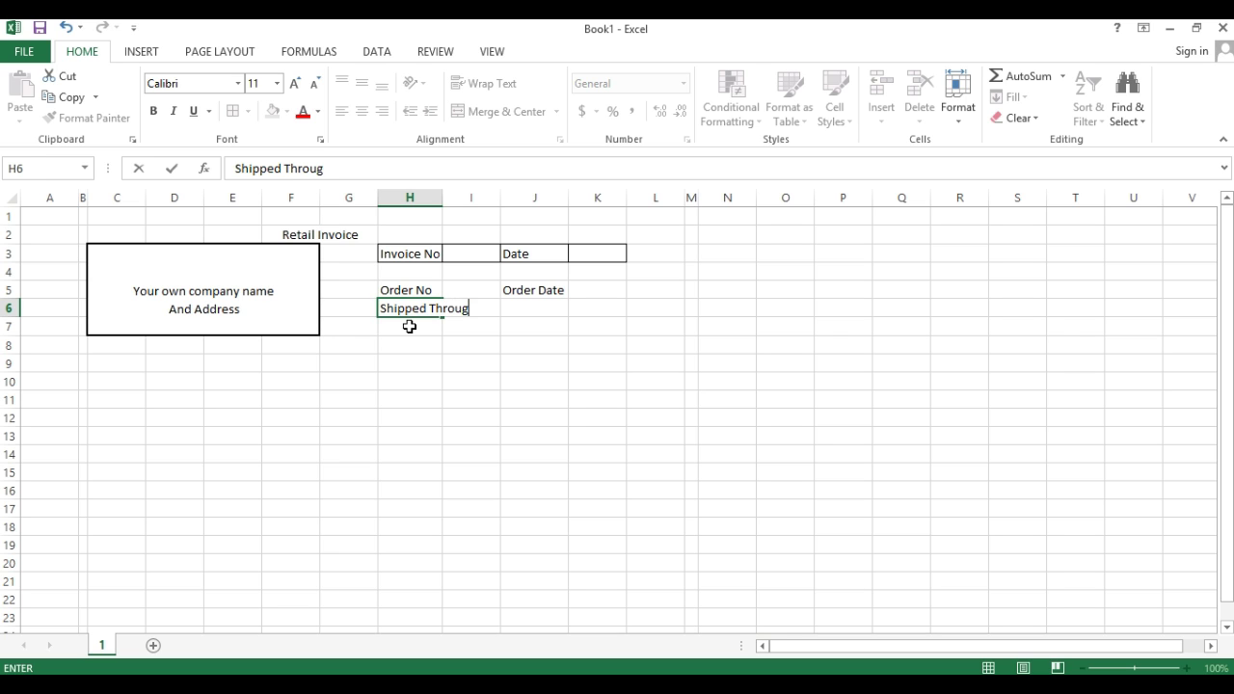
text(h)
key(Tab)
key(Tab)
text(Fe)
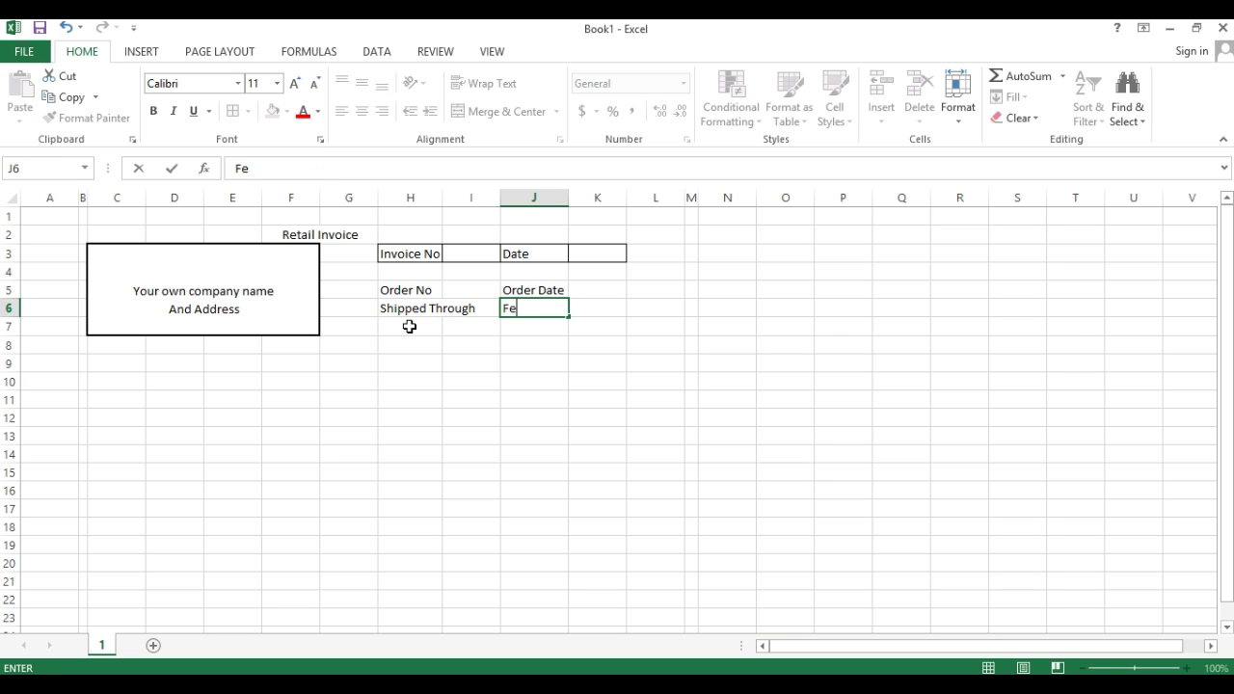
text(d)
key(Escape)
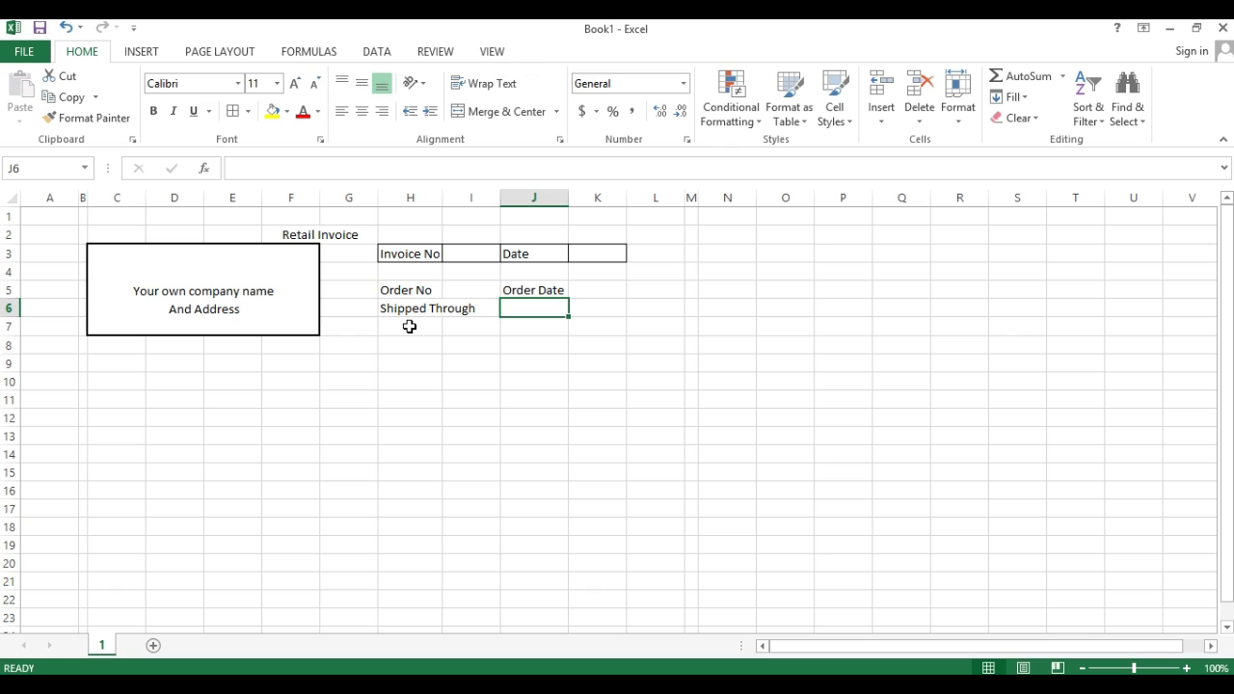
text(ATS)
key(Escape)
text(Delhive)
key(Escape)
click(410, 326)
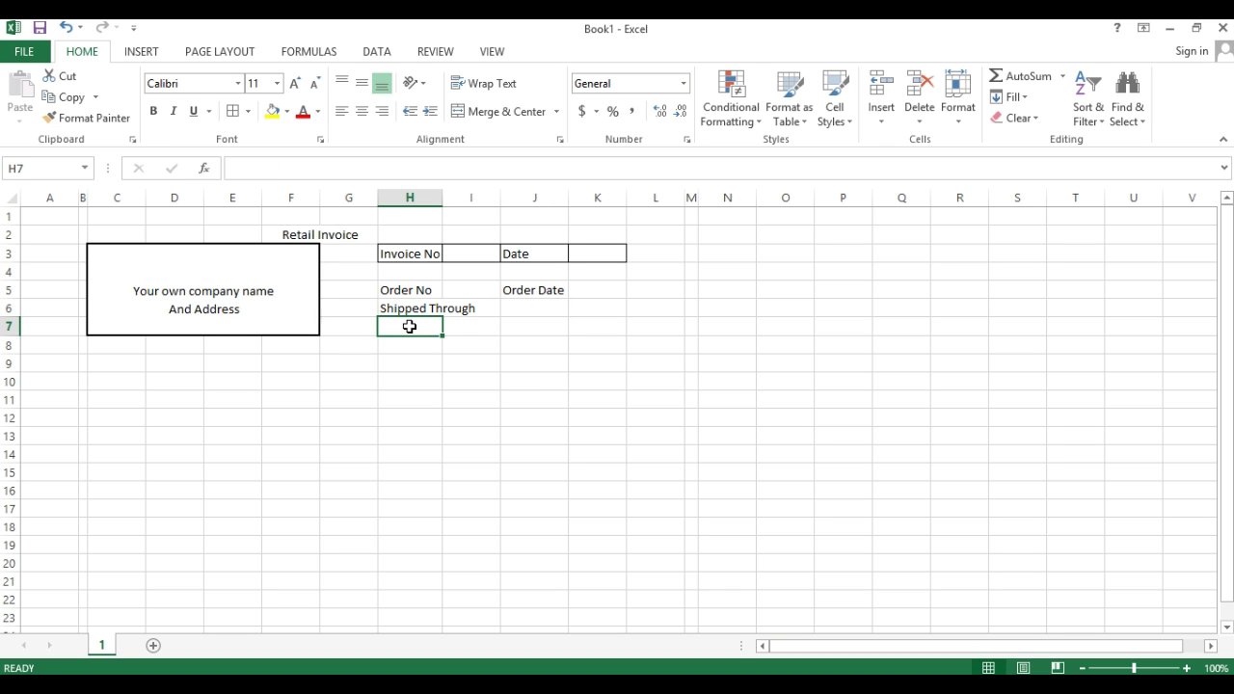
text(Tracki)
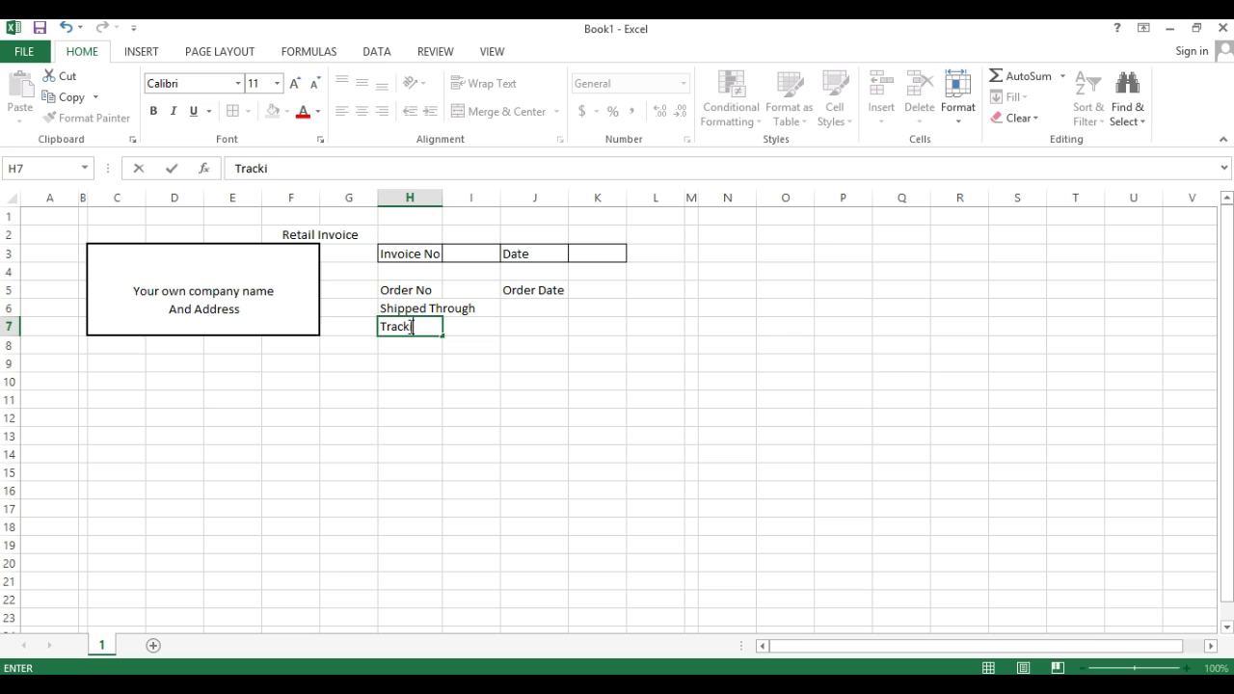
text(ng Number)
key(Escape)
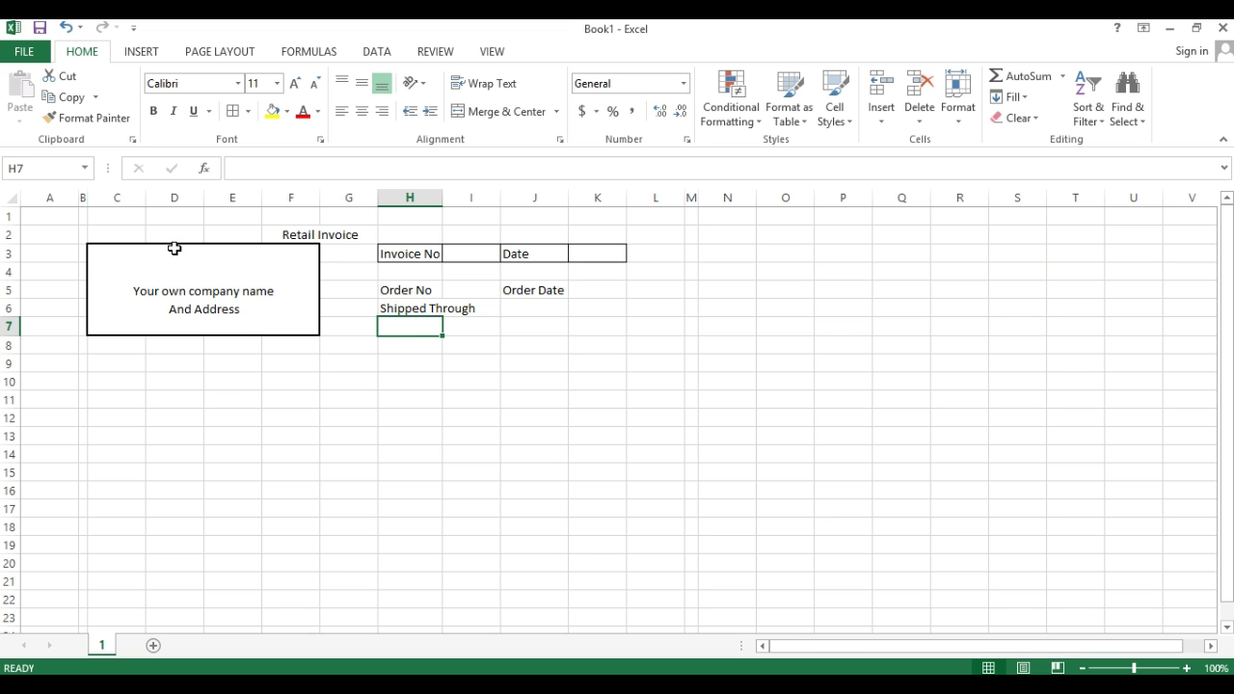
Insert a new column before the company block's first column and widen the new column C slightly
click(110, 198)
right_click(110, 199)
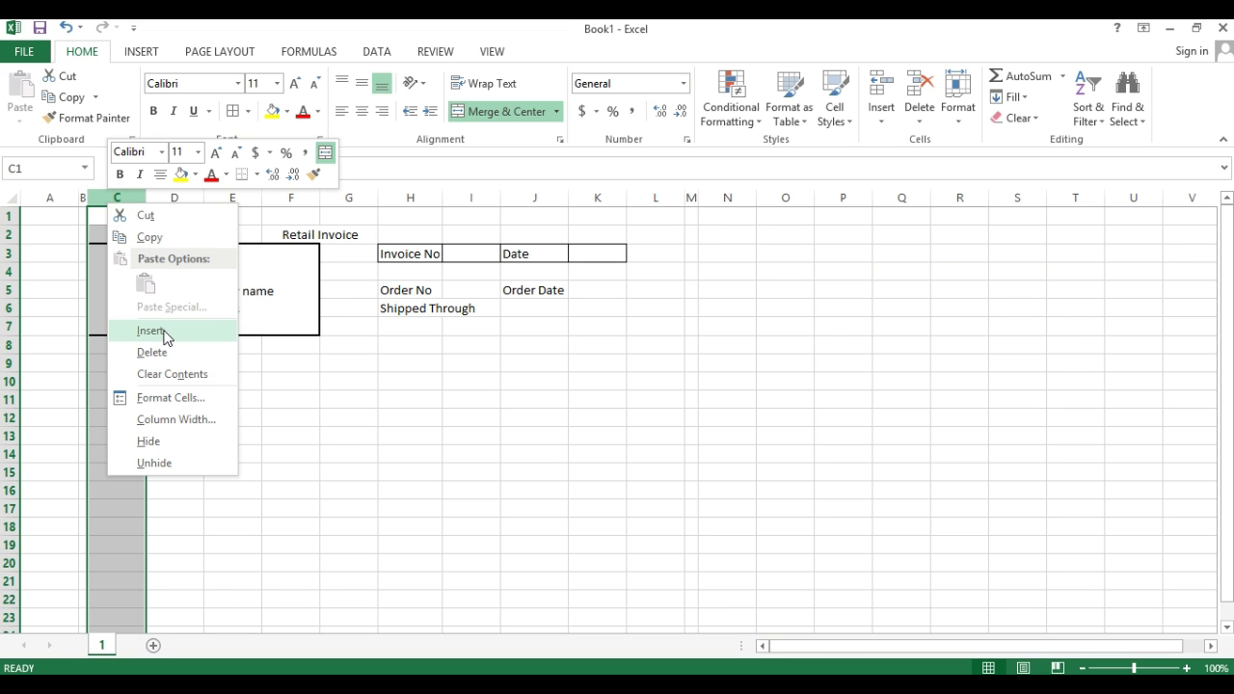
click(154, 331)
click(126, 221)
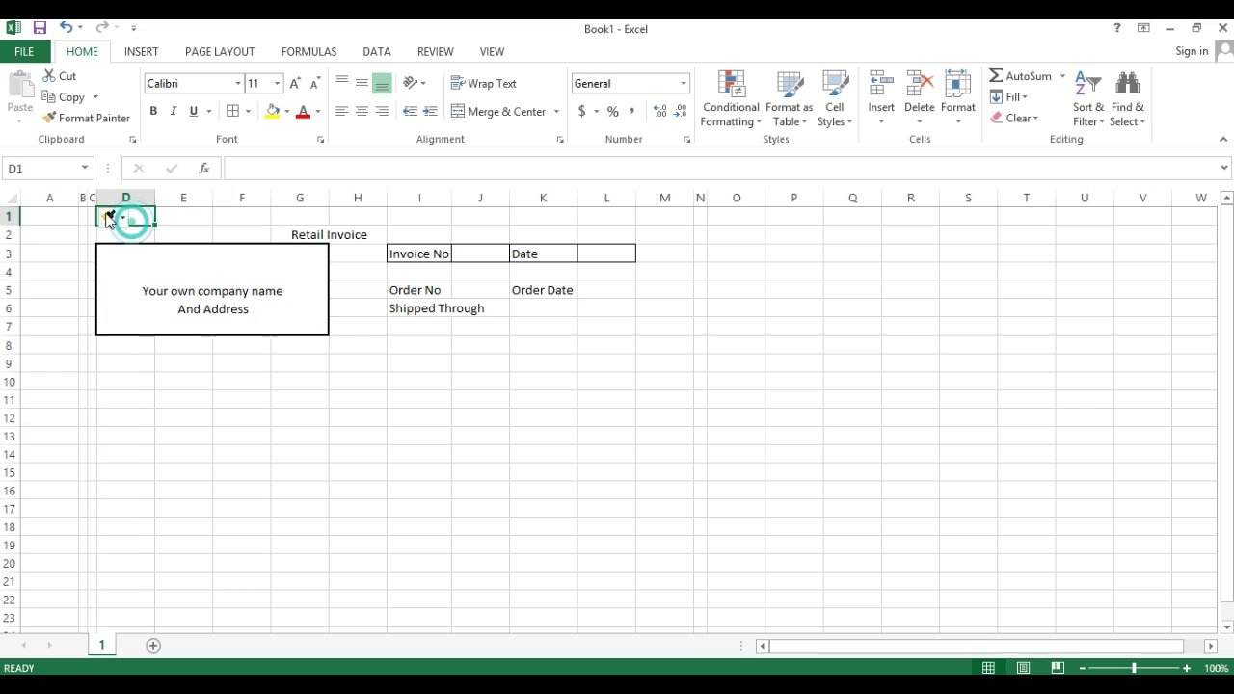
drag(96, 198, 108, 199)
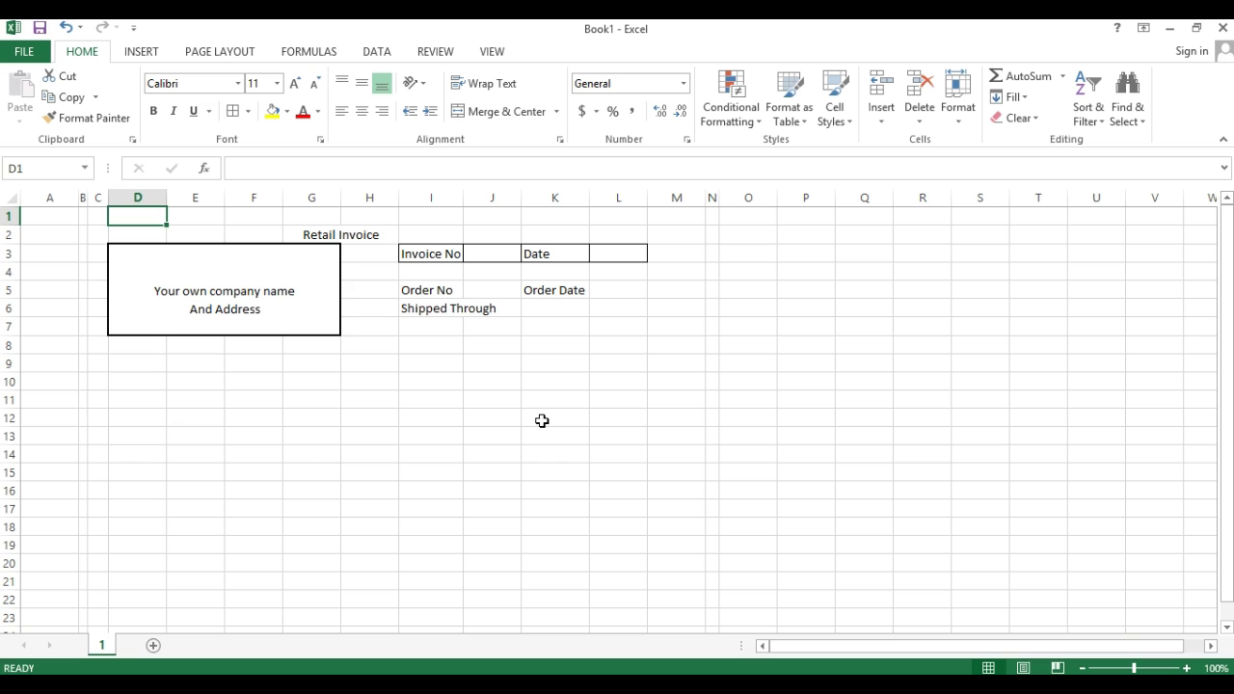
Enter the label "Buyer" in D8, directly below the company block
click(137, 361)
drag(148, 360, 318, 451)
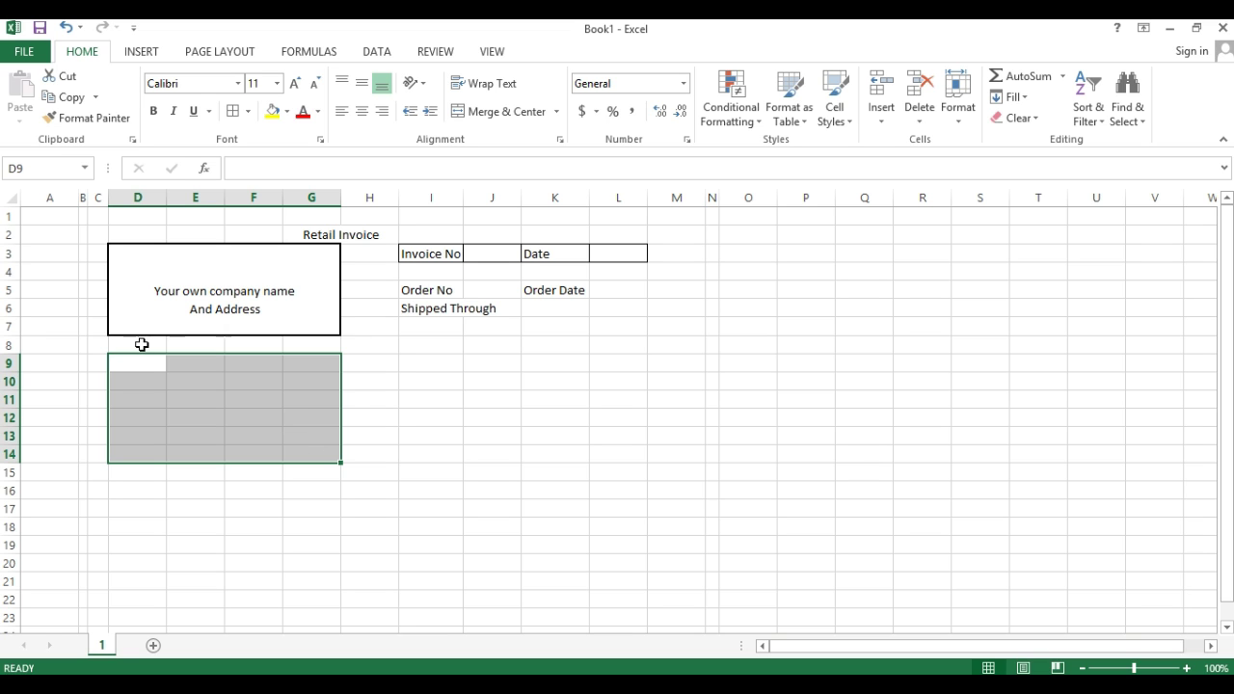
click(144, 344)
text(Buyer)
key(Return)
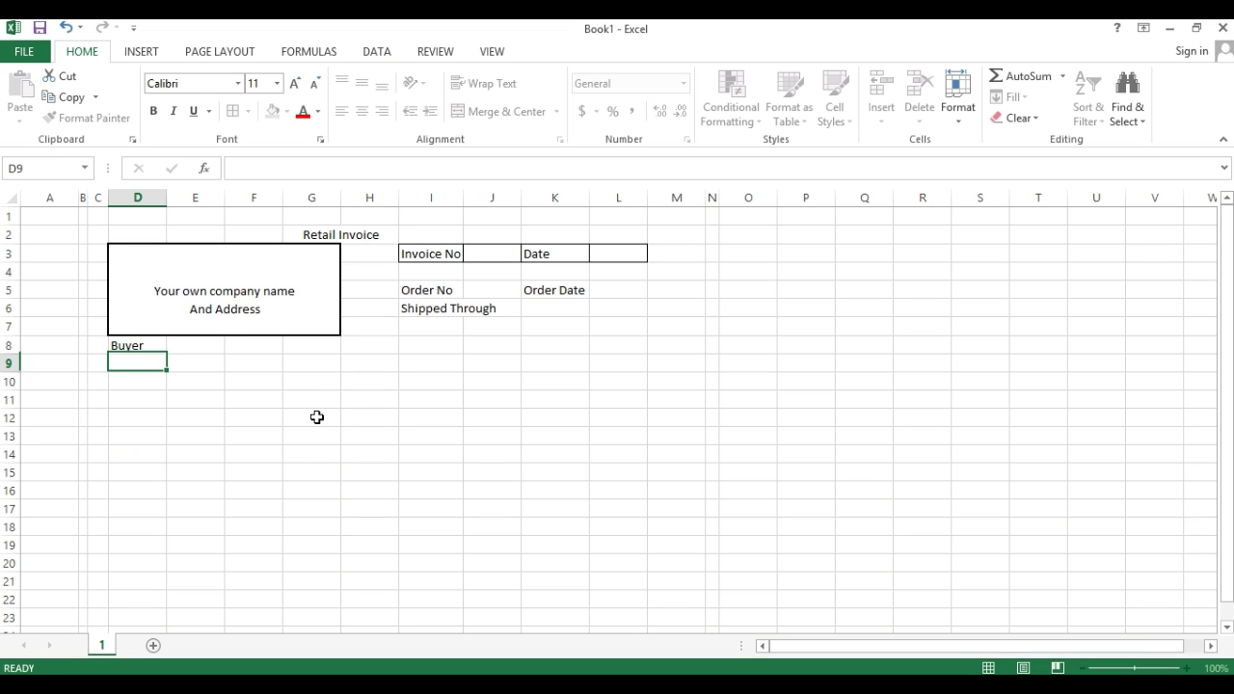
Merge and center D9:G14 as the buyer details block and apply all borders to it and the Buyer cell D8
drag(151, 367, 327, 450)
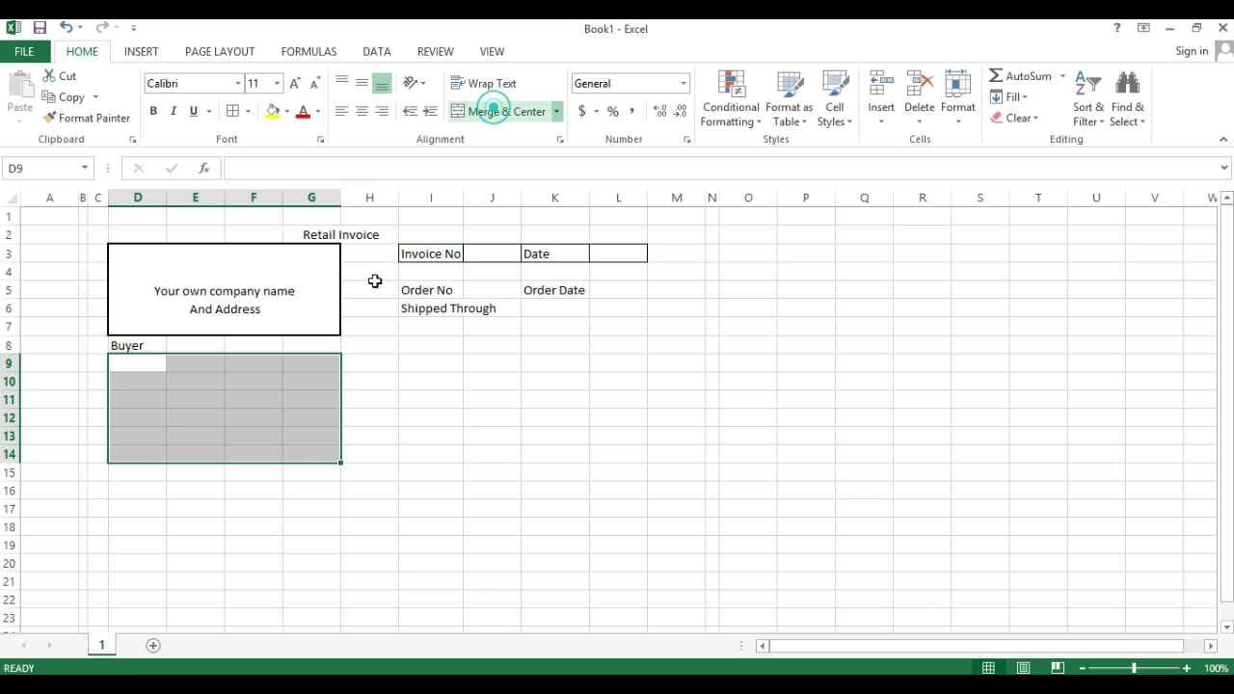
click(502, 111)
click(234, 112)
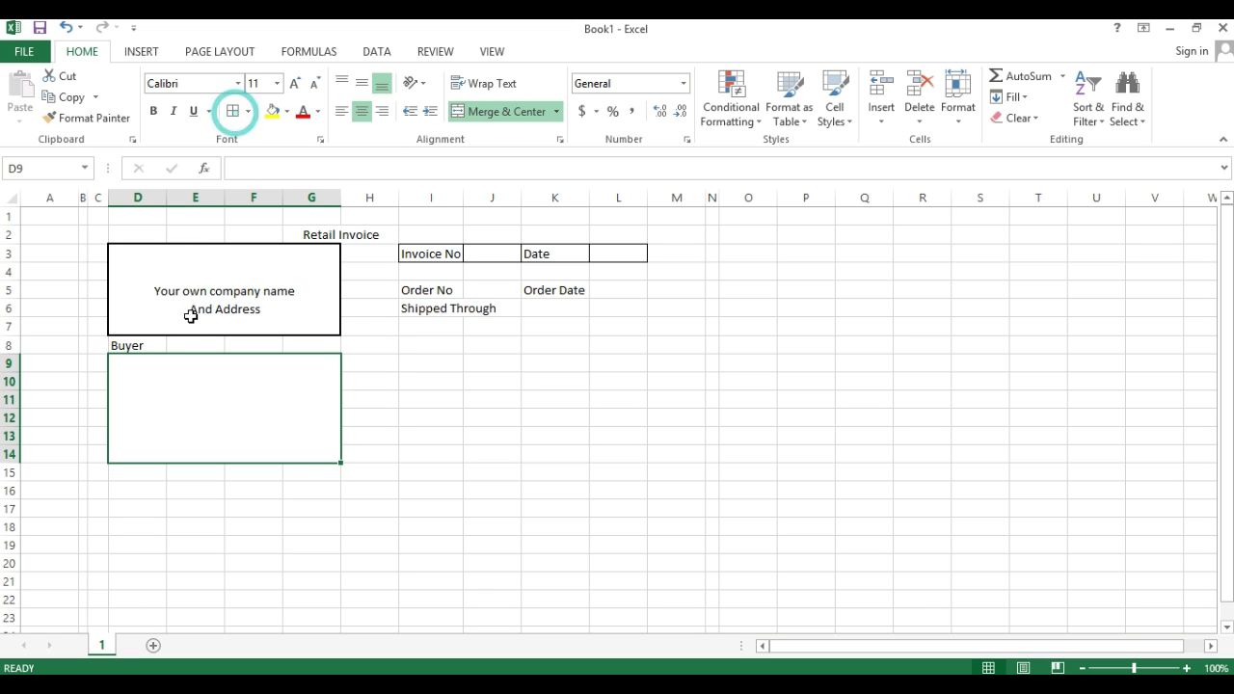
click(151, 345)
click(276, 440)
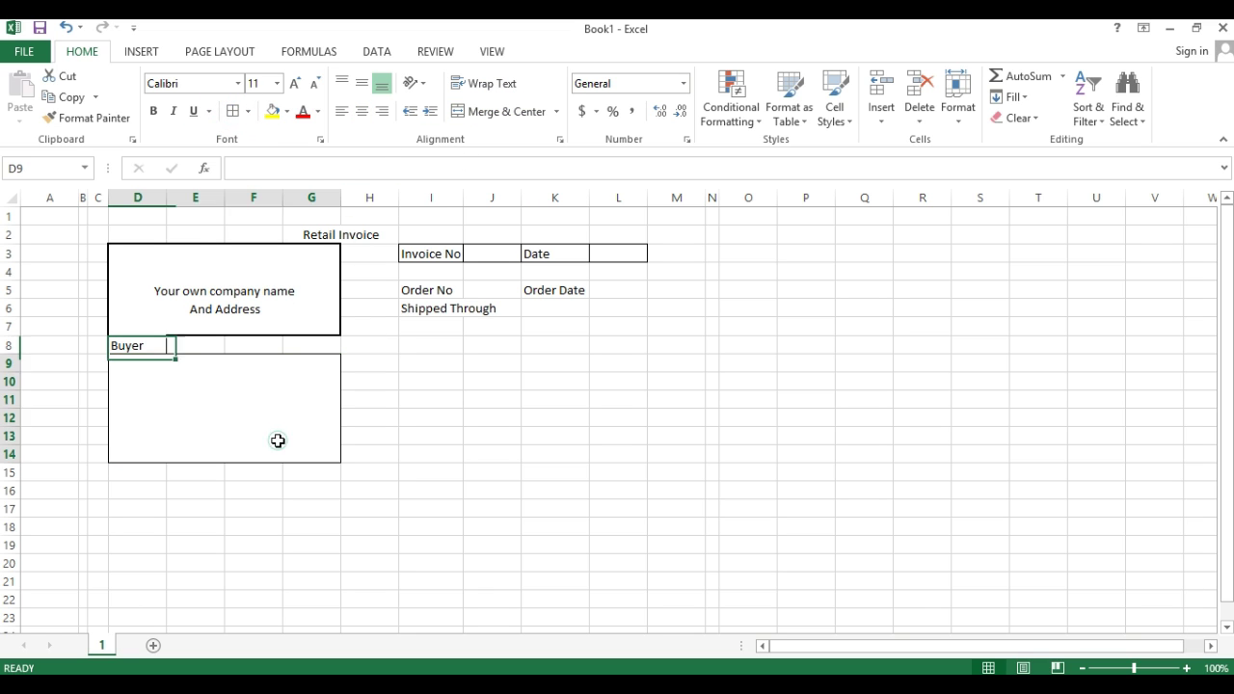
Hide the worksheet's gridlines
click(485, 49)
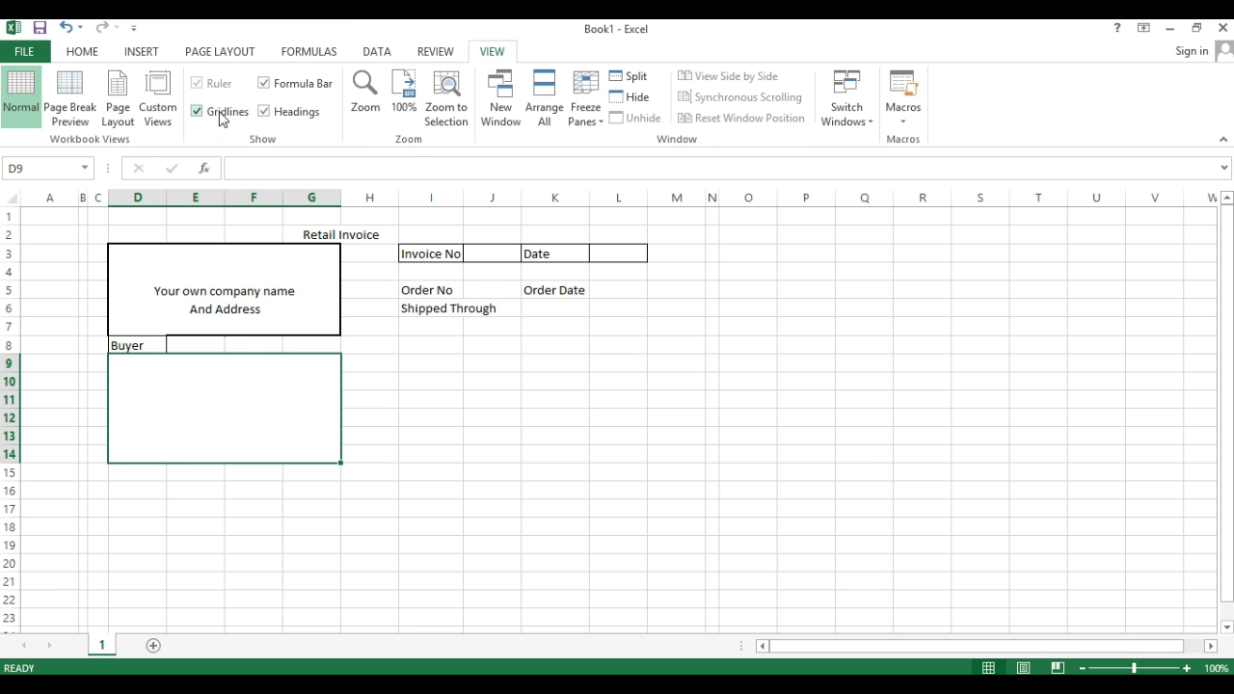
click(198, 111)
click(464, 396)
click(265, 372)
click(470, 384)
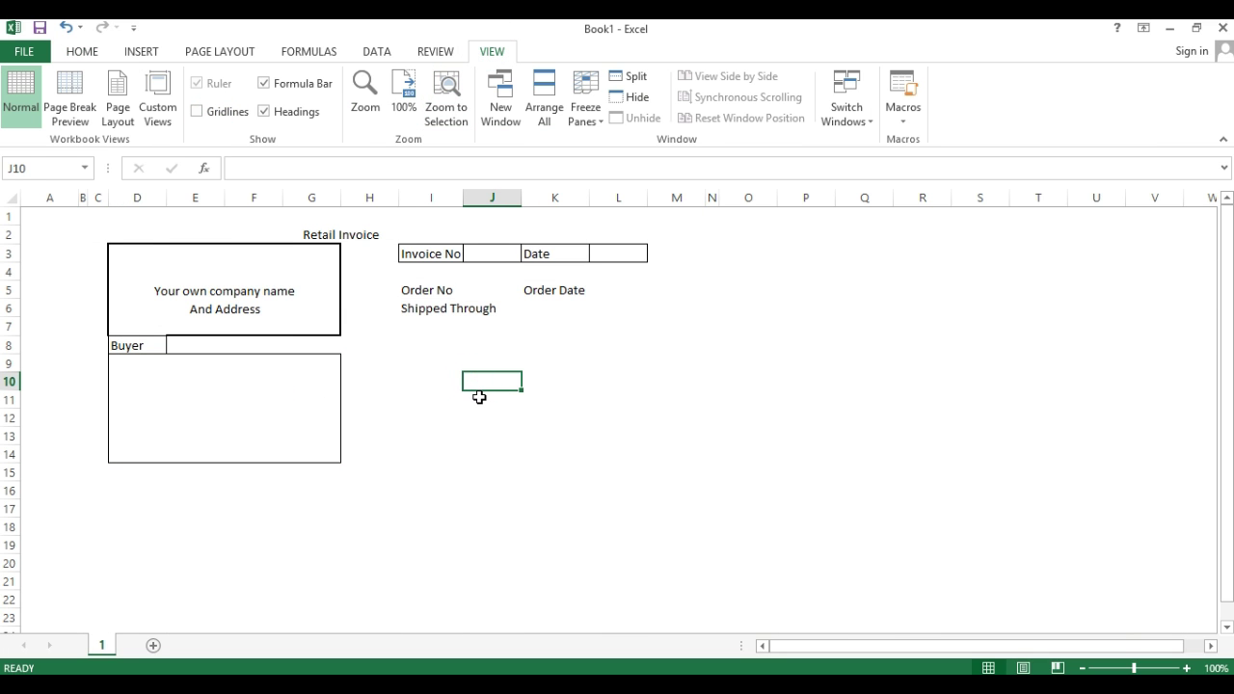
click(409, 377)
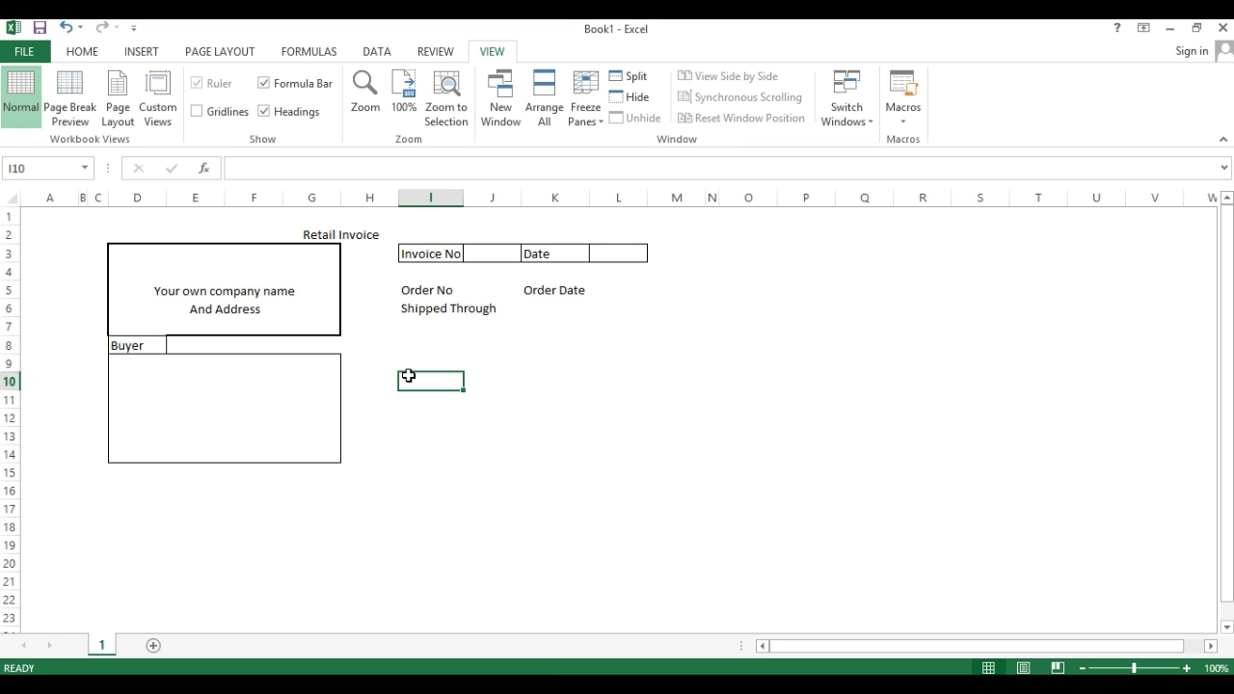
Merge and center D16:G16 and enter the item table heading "Description" in it
click(144, 491)
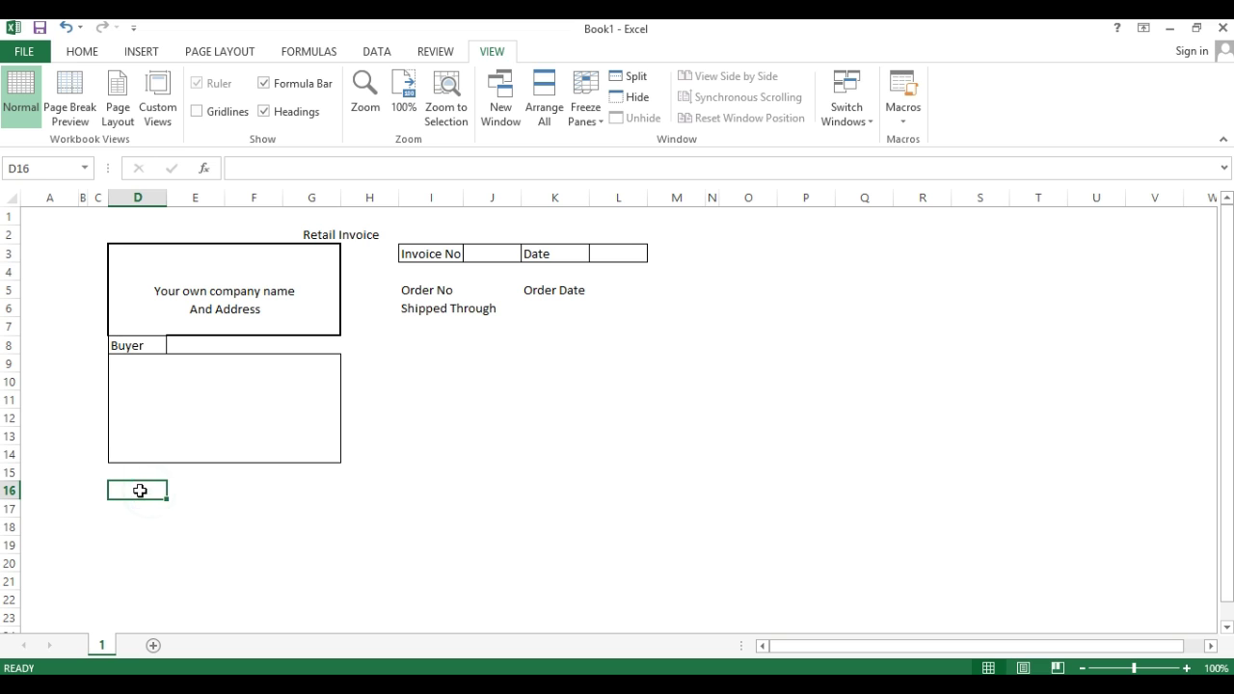
drag(140, 490, 340, 488)
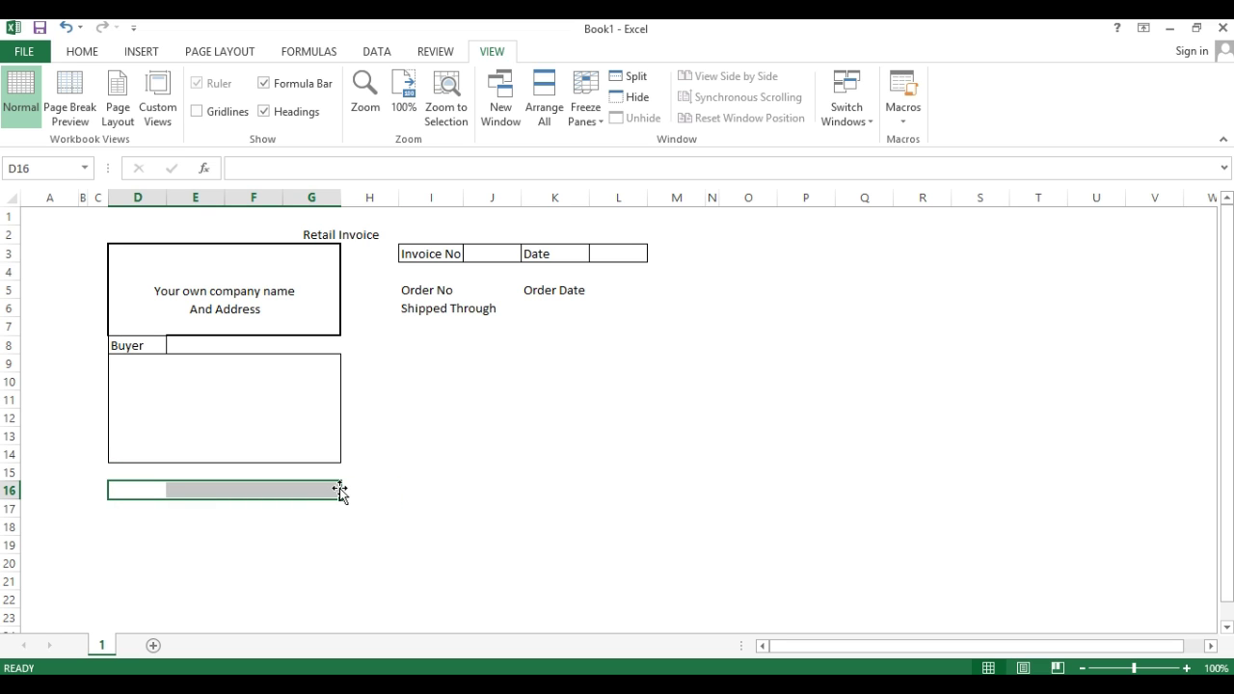
click(318, 489)
drag(213, 490, 165, 493)
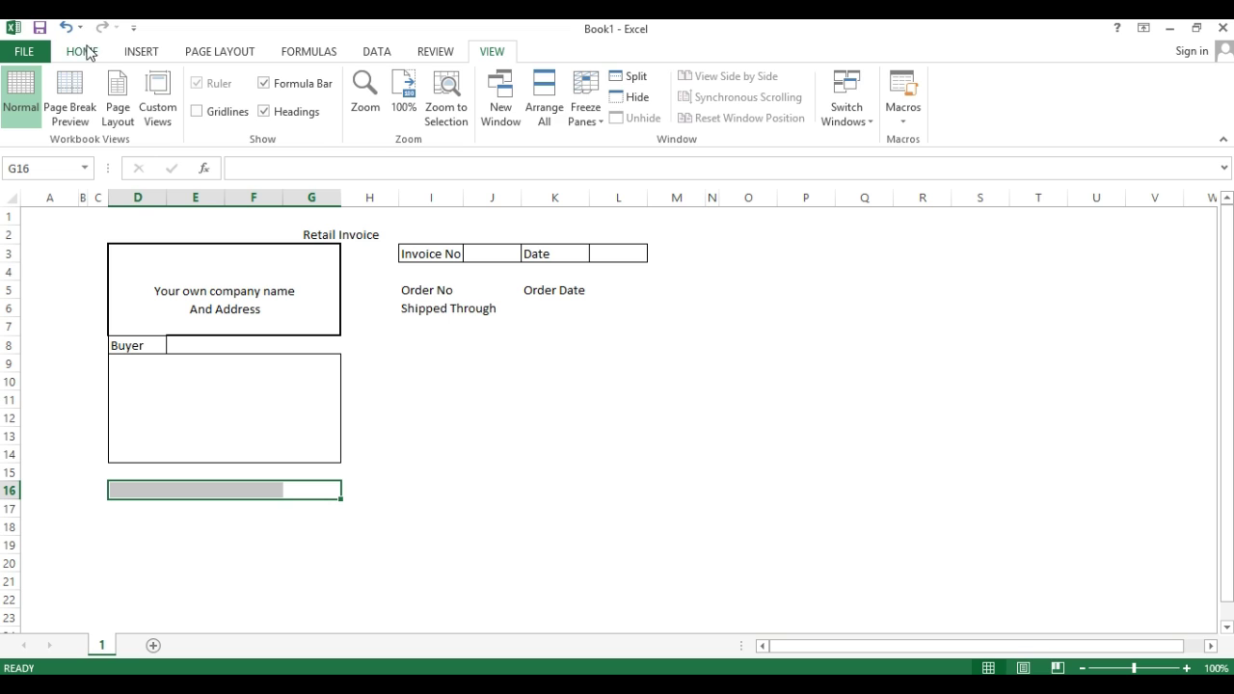
click(81, 52)
click(497, 111)
text(Description)
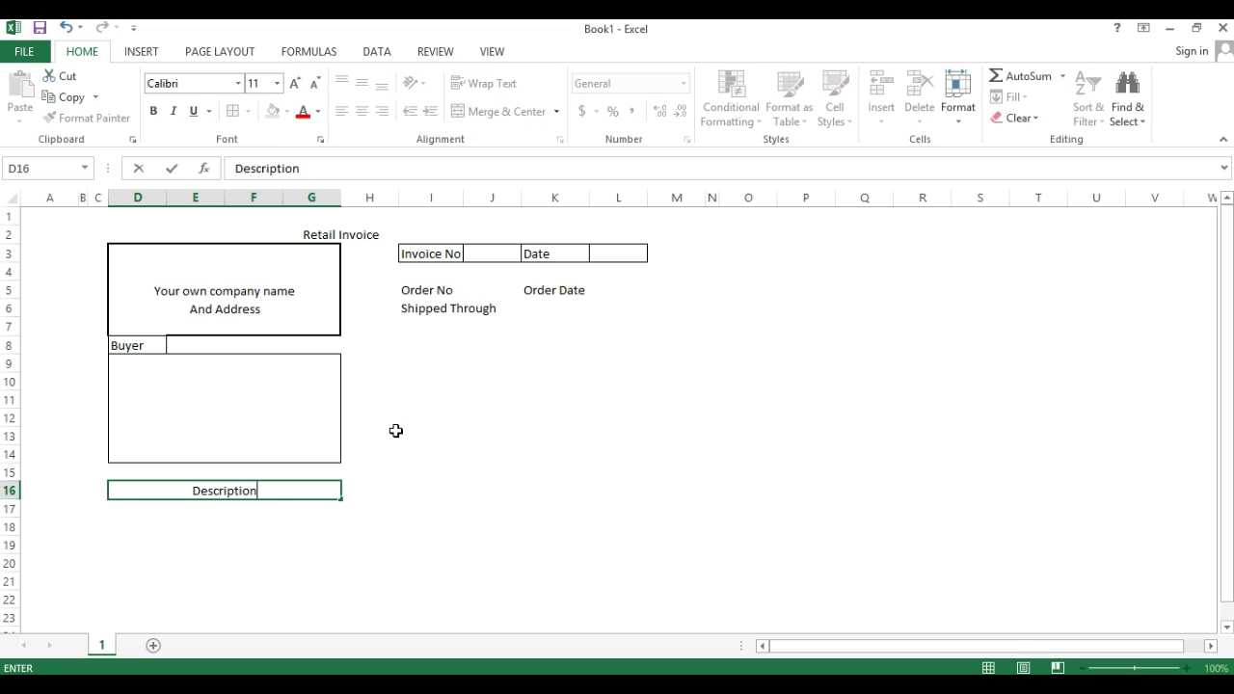
key(Tab)
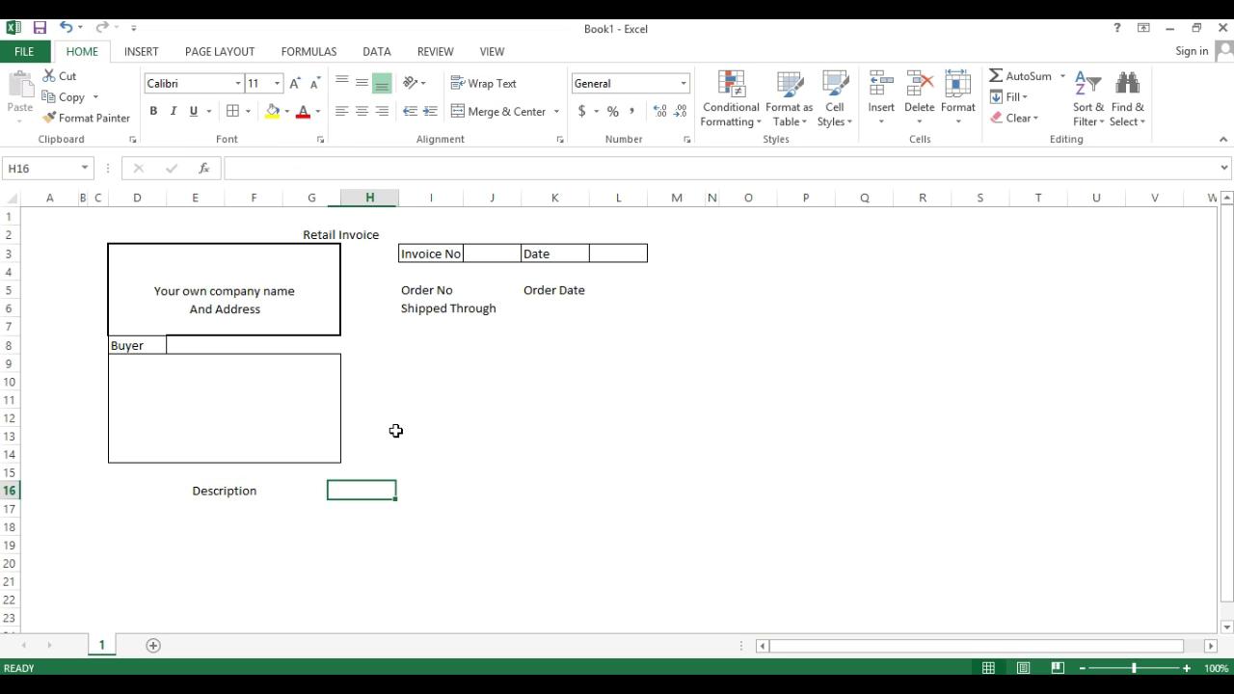
Enter the item table headings "Quantity", "Rate" and "Discount" in H16, I16 and J16
text(Quan)
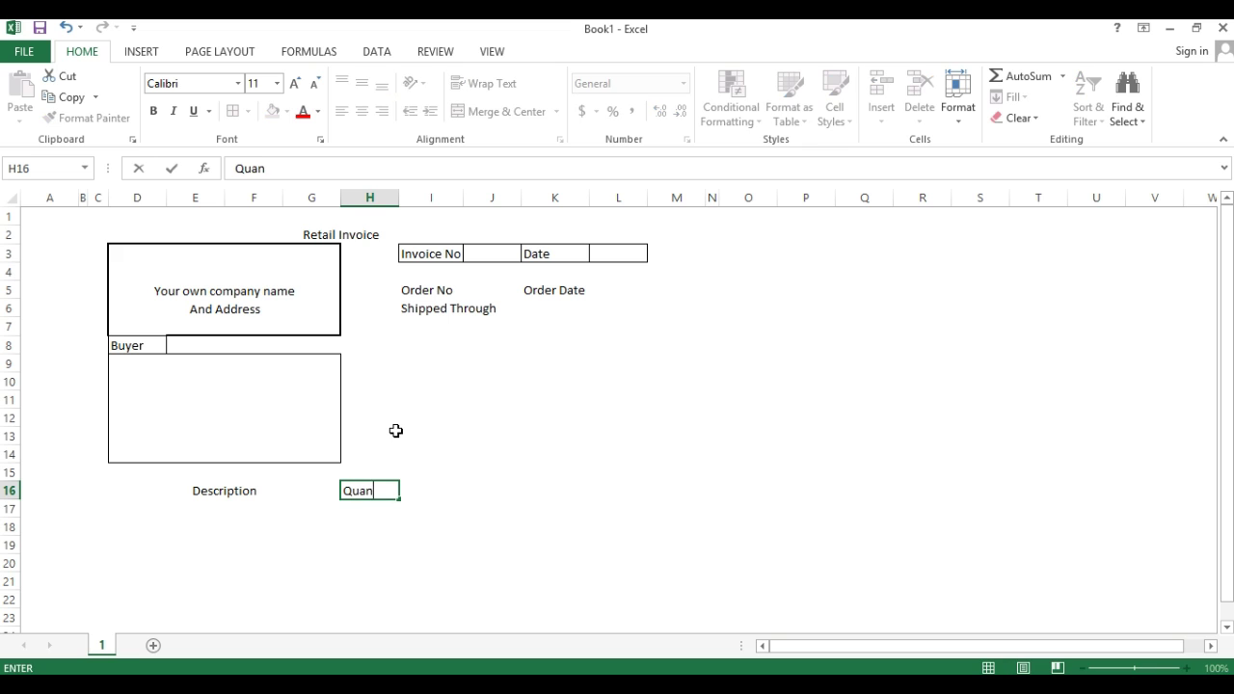
text(tity)
key(Tab)
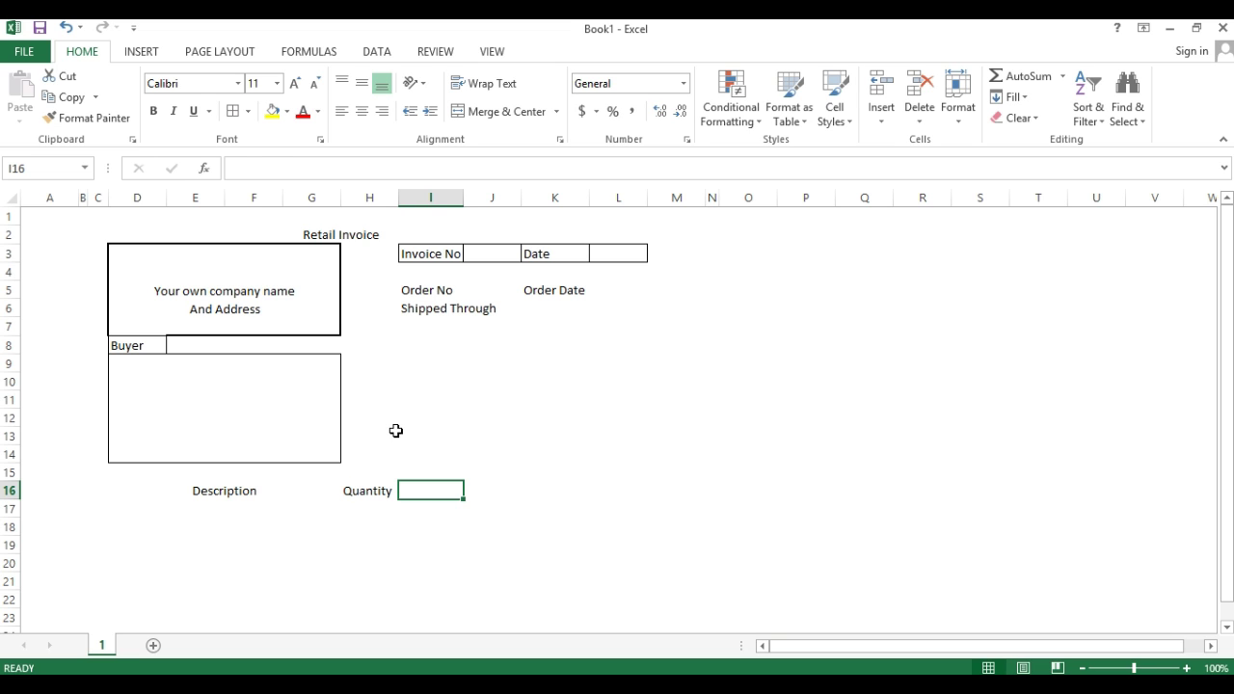
text(Rate)
key(Tab)
text(Dis)
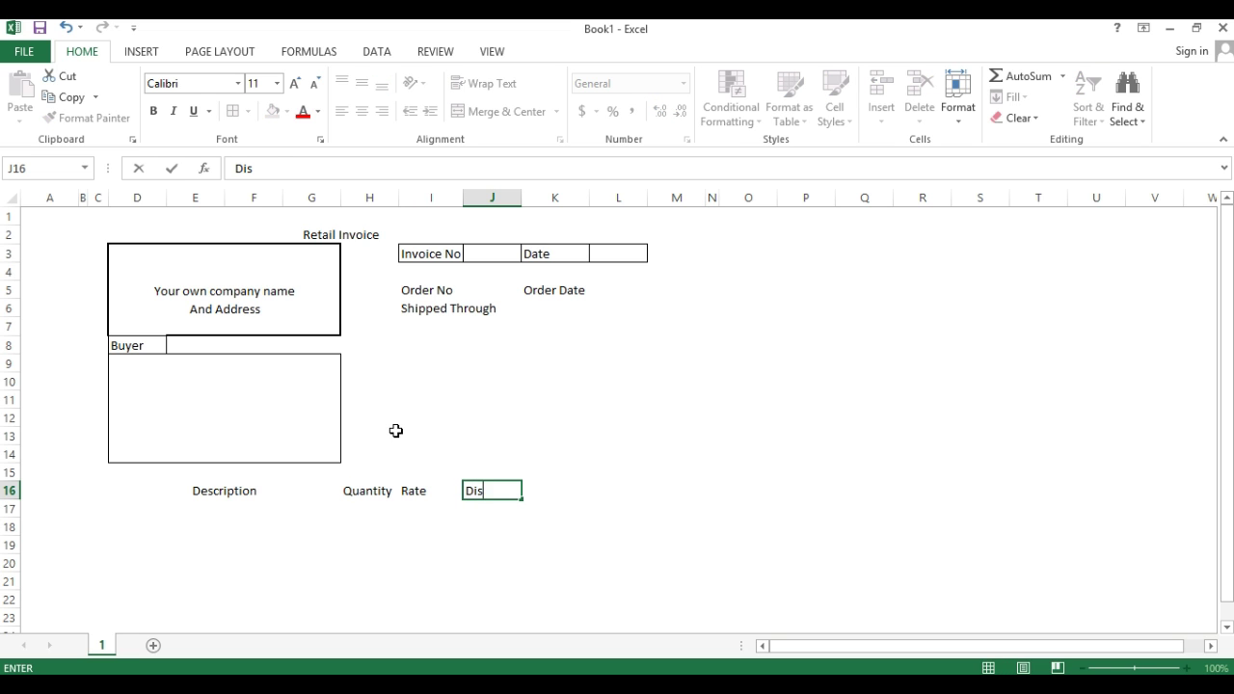
text(count)
key(Tab)
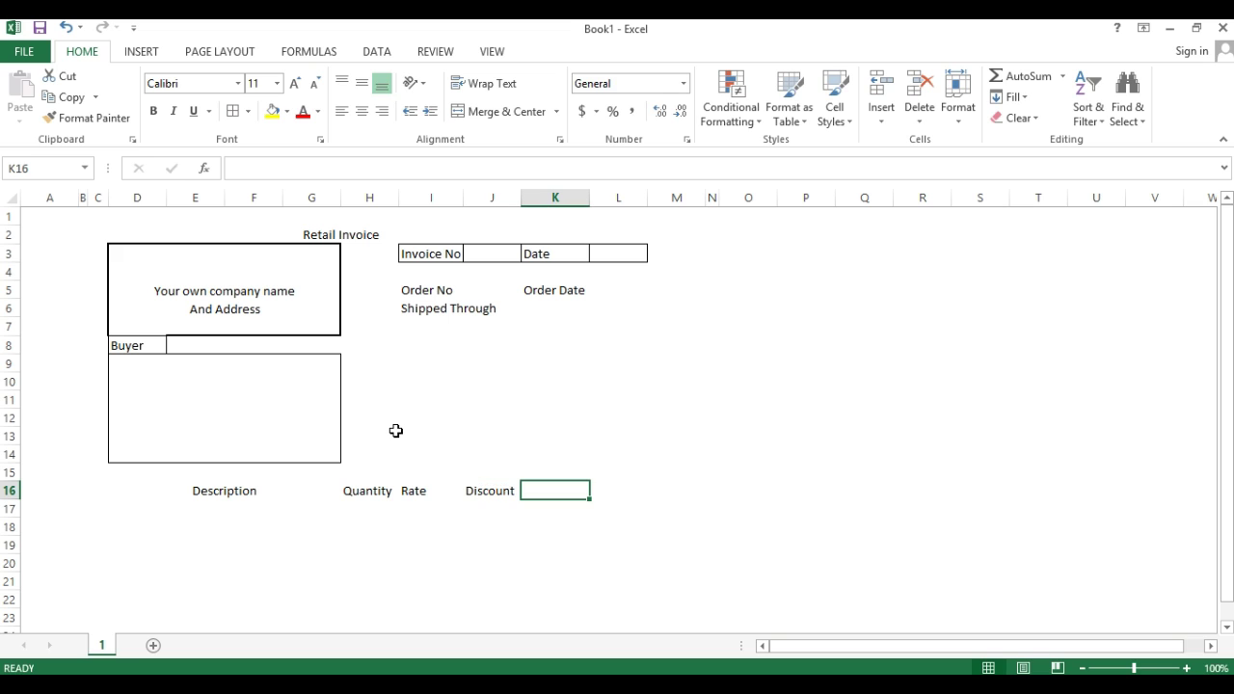
Replace the heading in J16 with "No" and enter "Discount" in K16 and "Amount" in L16
key(Left)
key(Right)
key(Left)
text(No)
key(Tab)
text(Discoun)
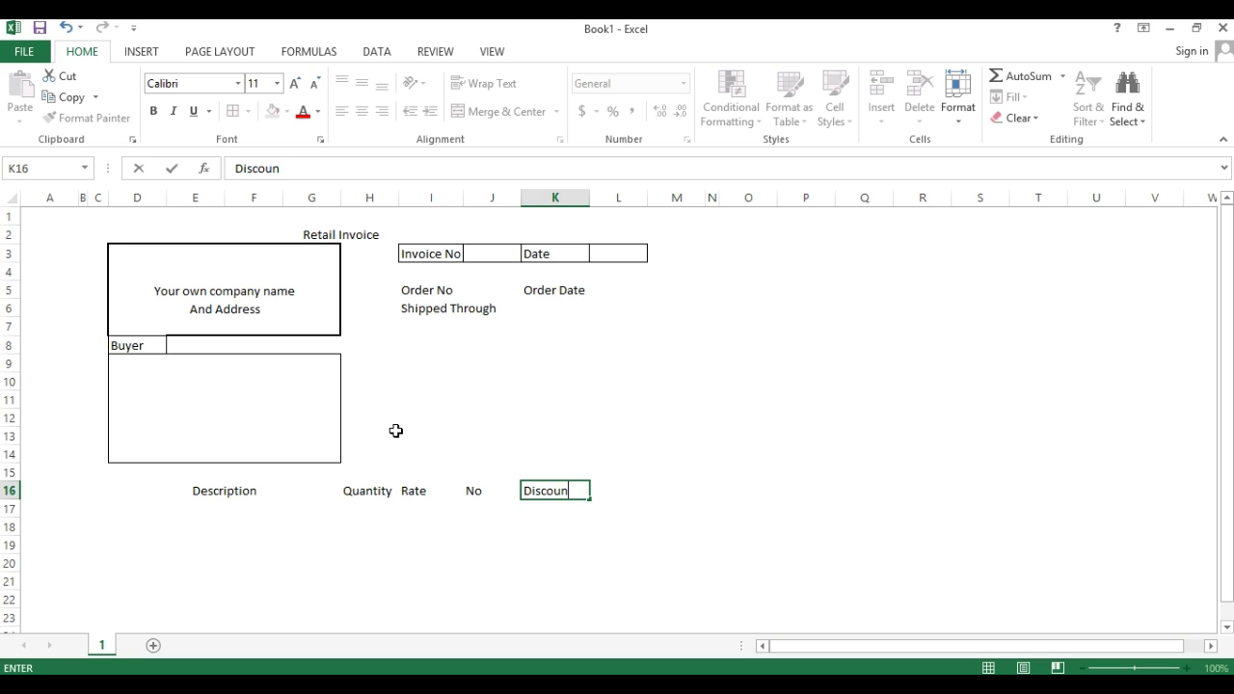
key(Tab)
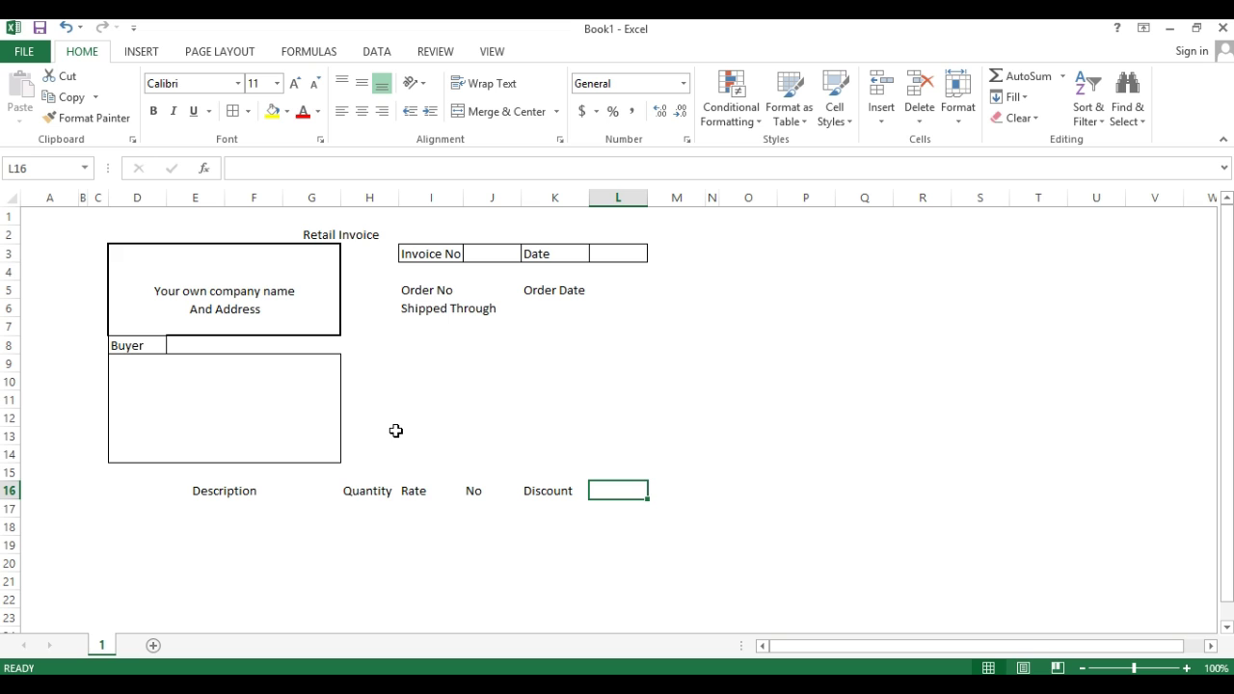
text(Amount)
key(Return)
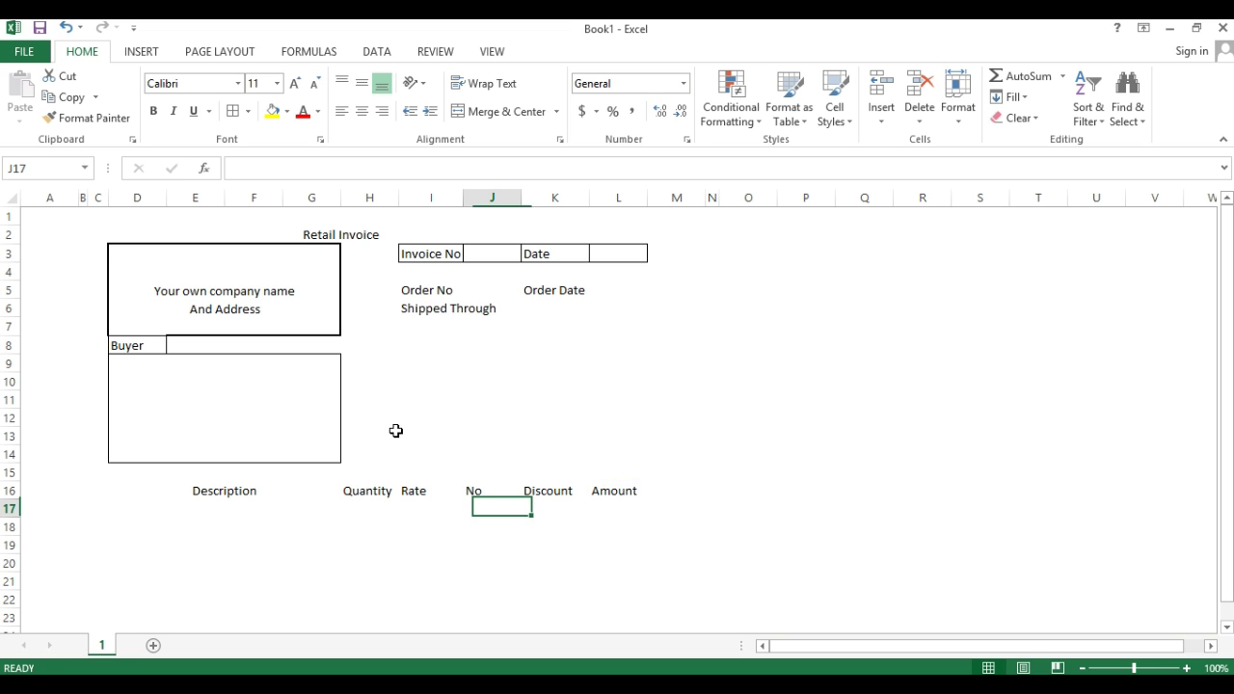
Try to copy the merged Description heading's format down through rows 17 to 25 in columns D to G
scroll(289, 443, down, 1)
click(226, 435)
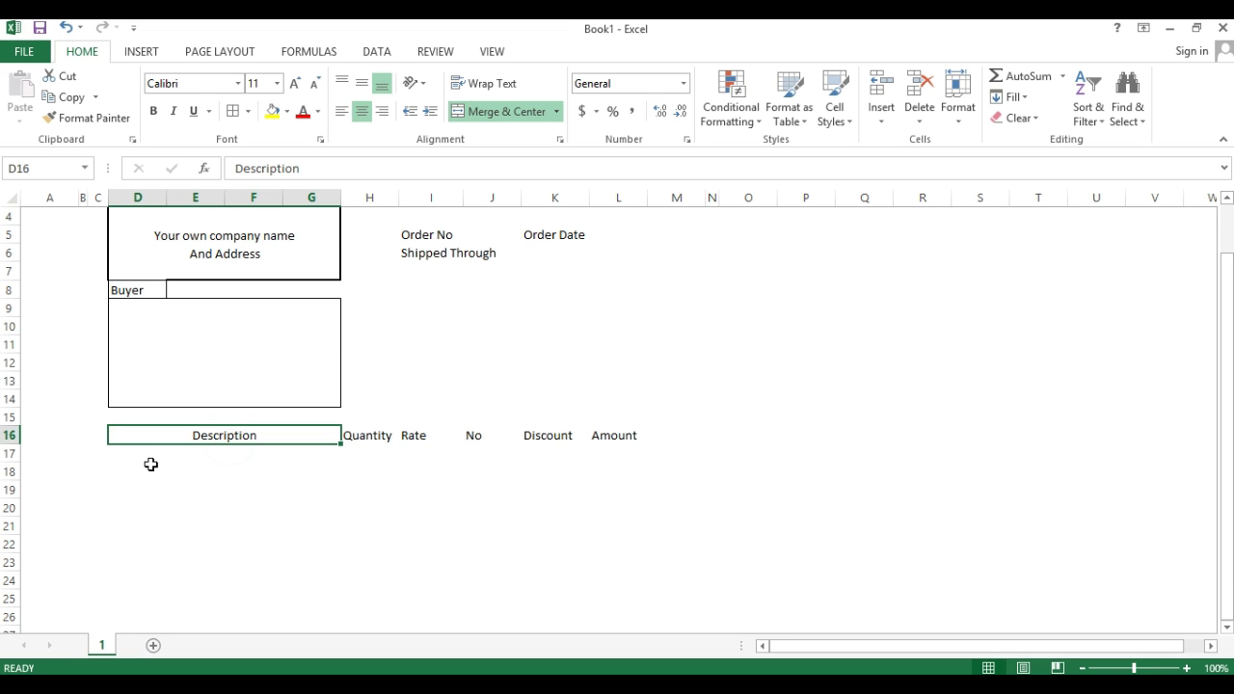
drag(149, 468, 267, 611)
click(267, 435)
key(ctrl+c)
key(ctrl+v)
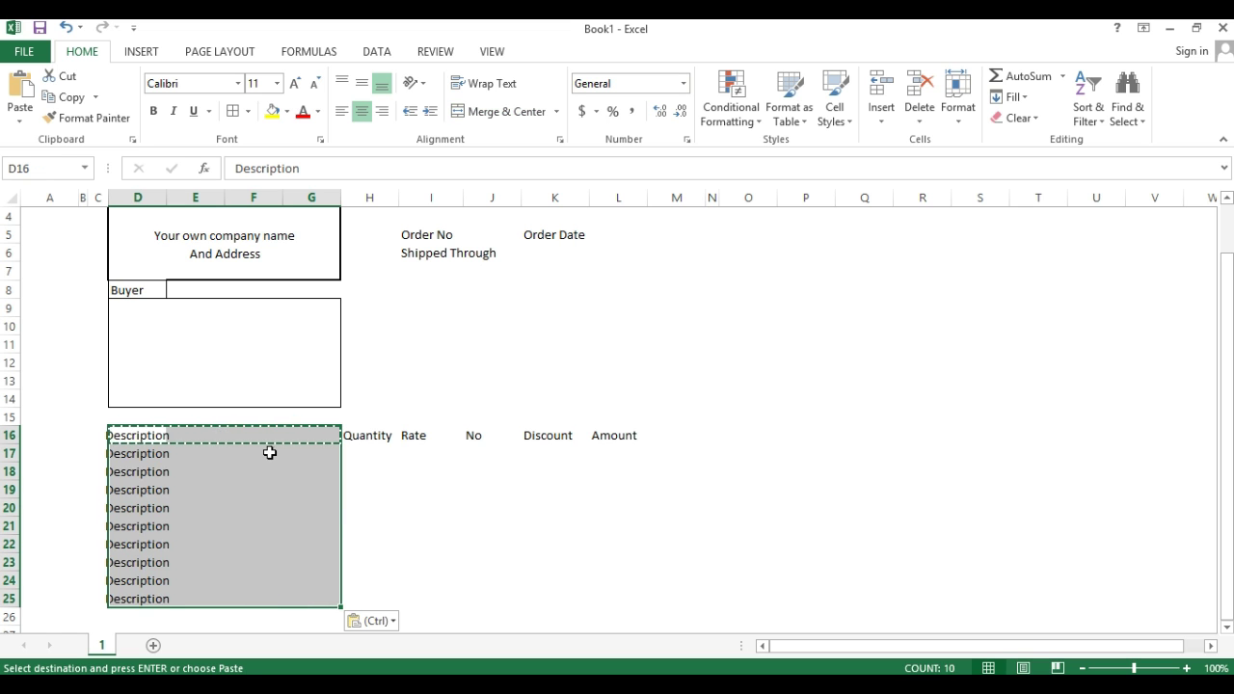
drag(267, 451, 267, 582)
click(160, 433)
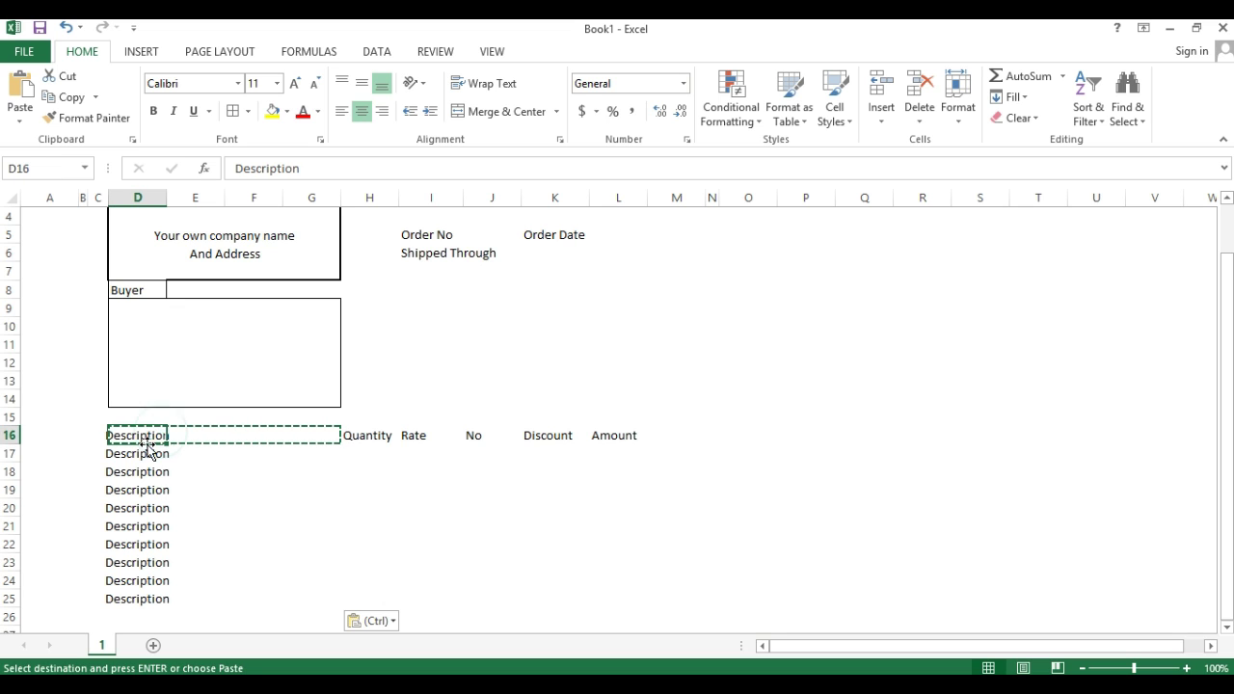
Merge and center D17:G17 as a blank item cell and paste copies of it over each row from 18 to 25
drag(160, 452, 315, 454)
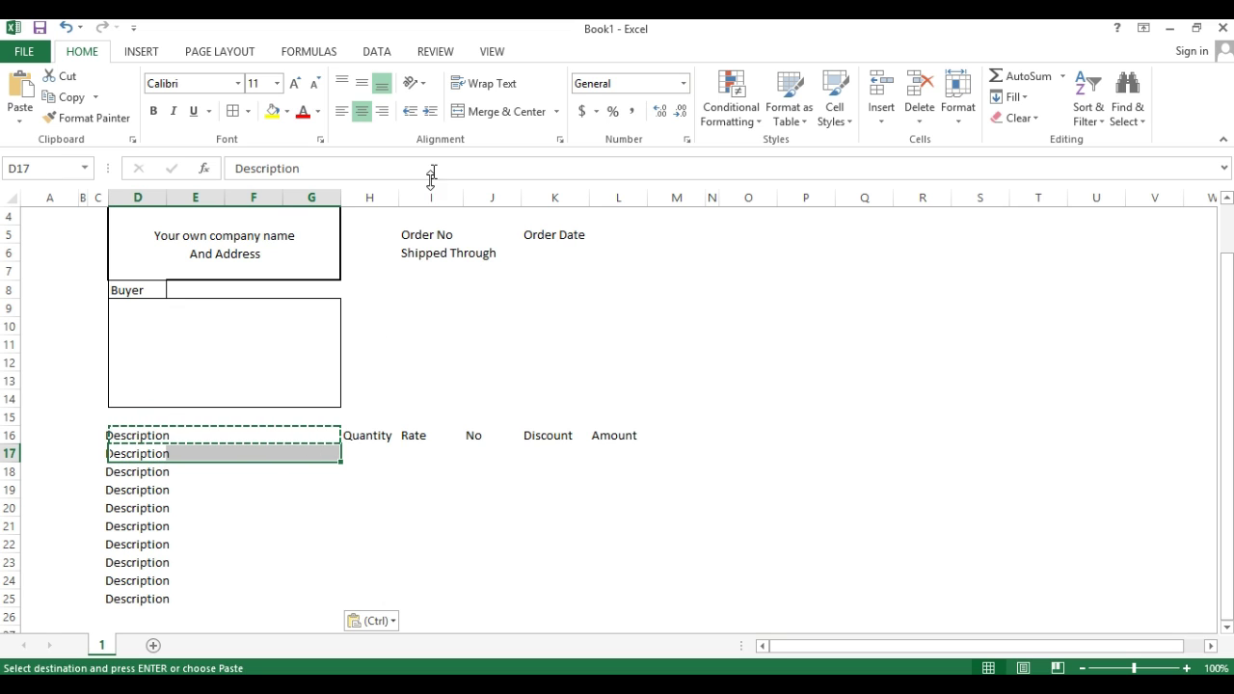
click(494, 112)
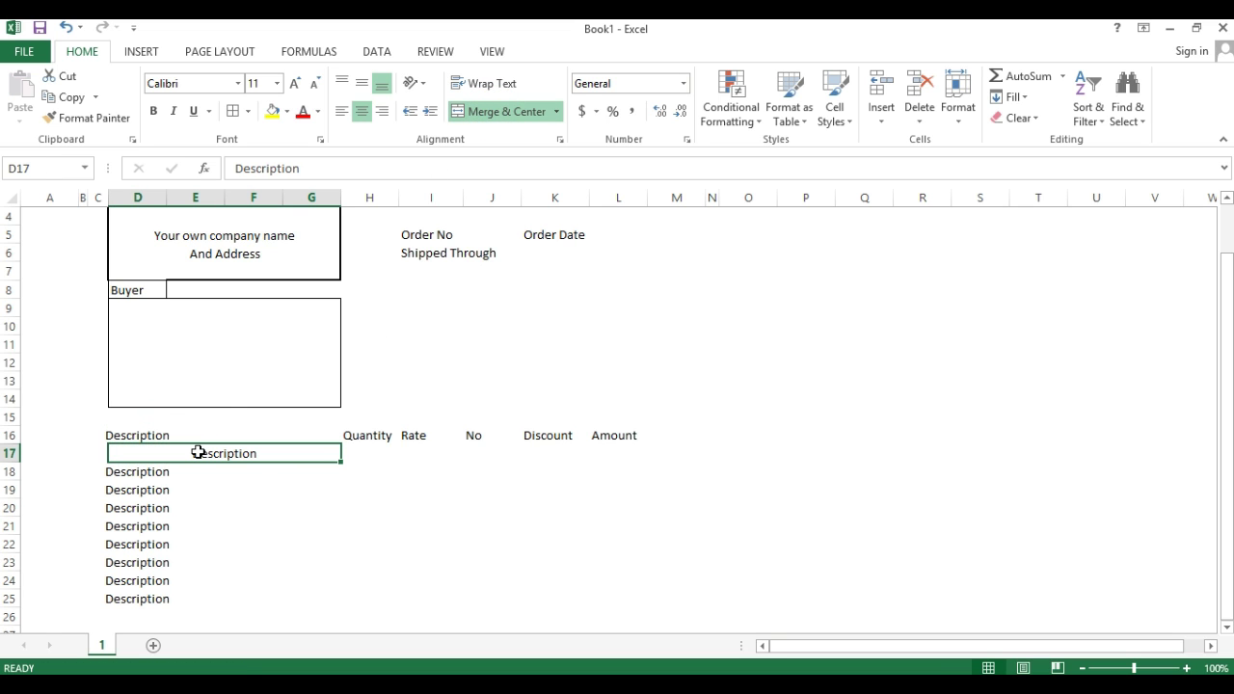
key(ctrl+c)
key(Down)
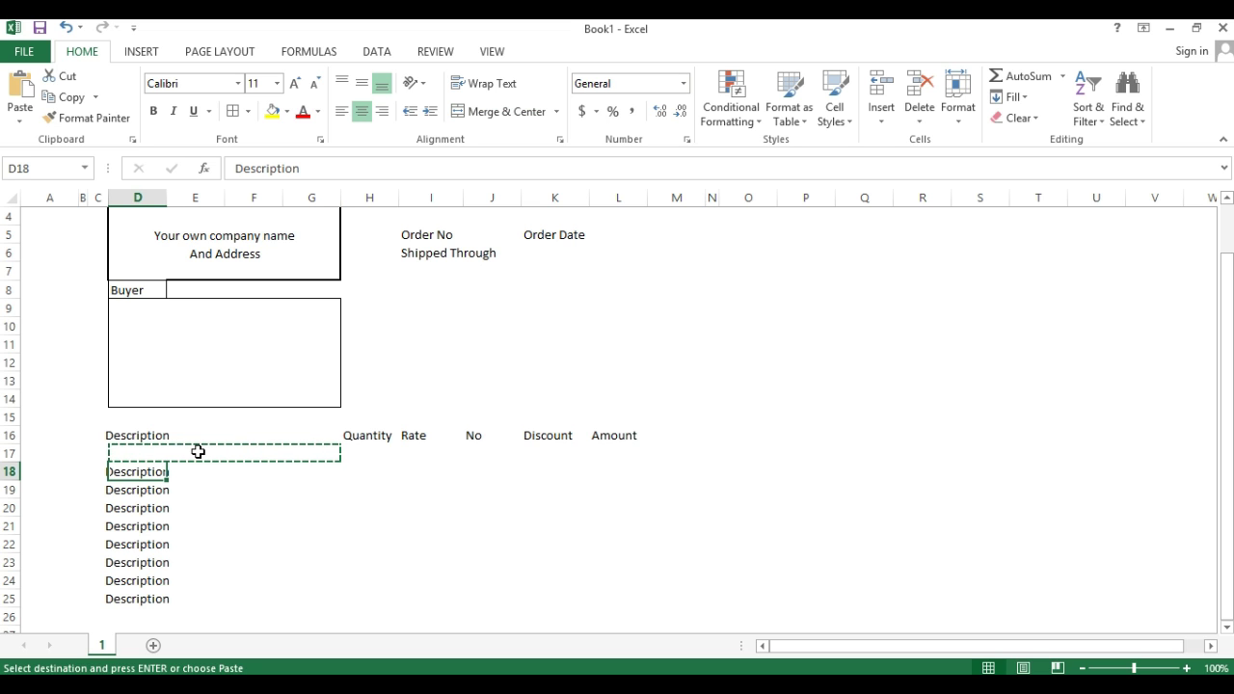
key(ctrl+v)
key(Down)
key(ctrl+v)
key(Down)
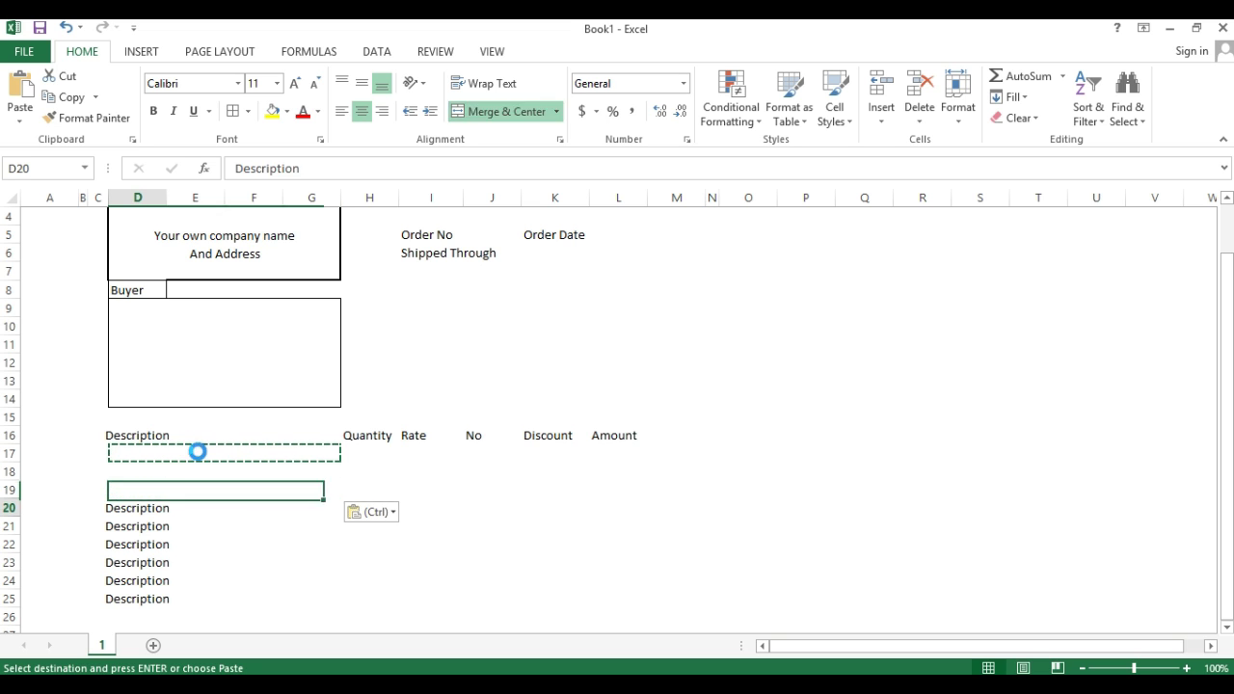
key(ctrl+v)
key(Down)
key(ctrl+v)
key(Down)
key(ctrl+v)
key(Down)
key(ctrl+v)
key(Down)
key(ctrl+v)
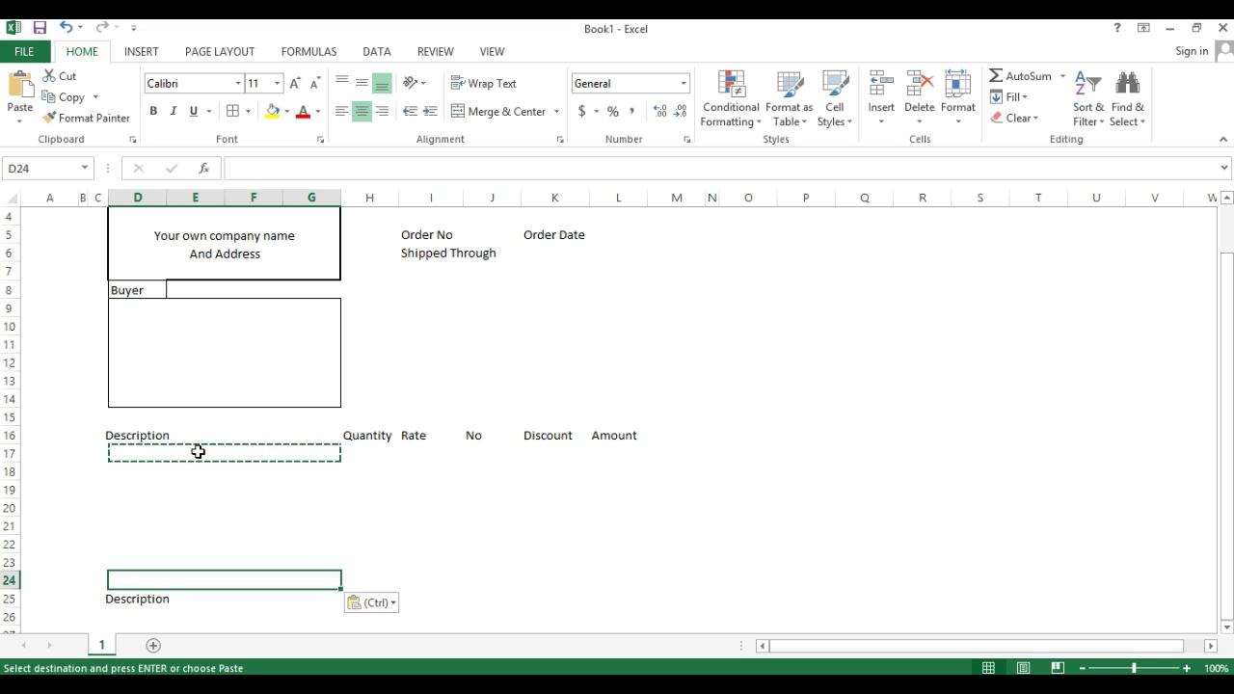
key(Down)
key(ctrl+v)
key(Escape)
Apply all borders to the item table D16:L24
click(369, 448)
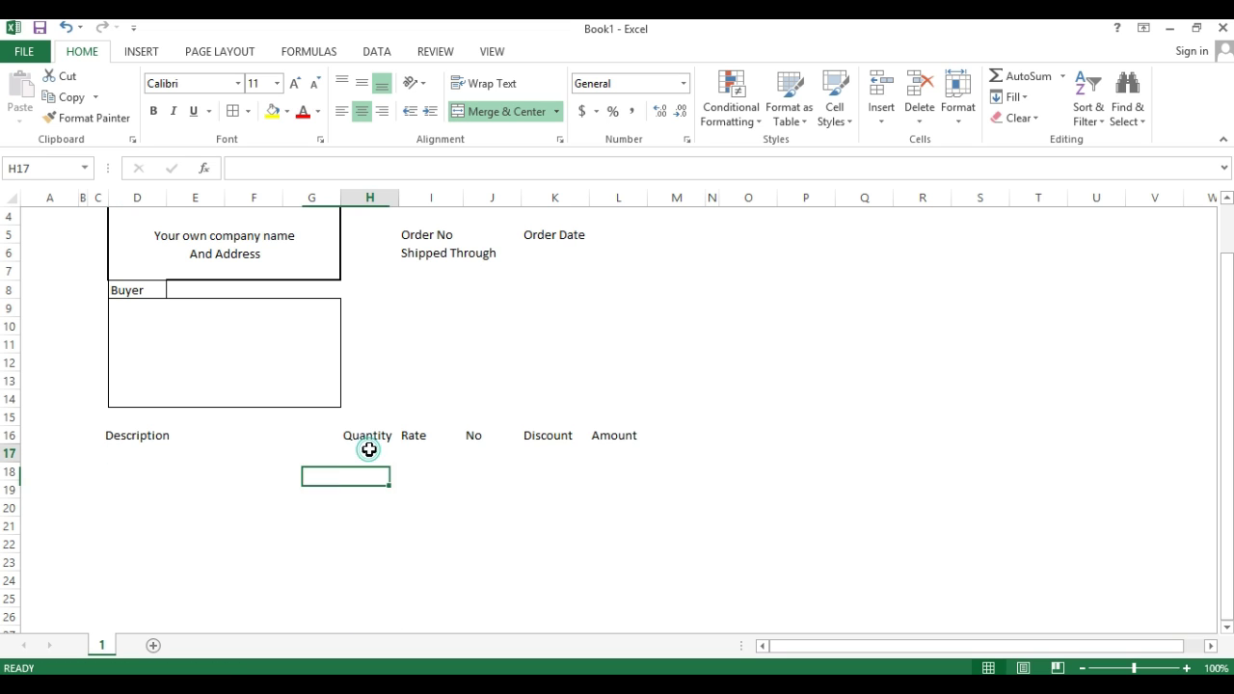
drag(254, 439, 603, 581)
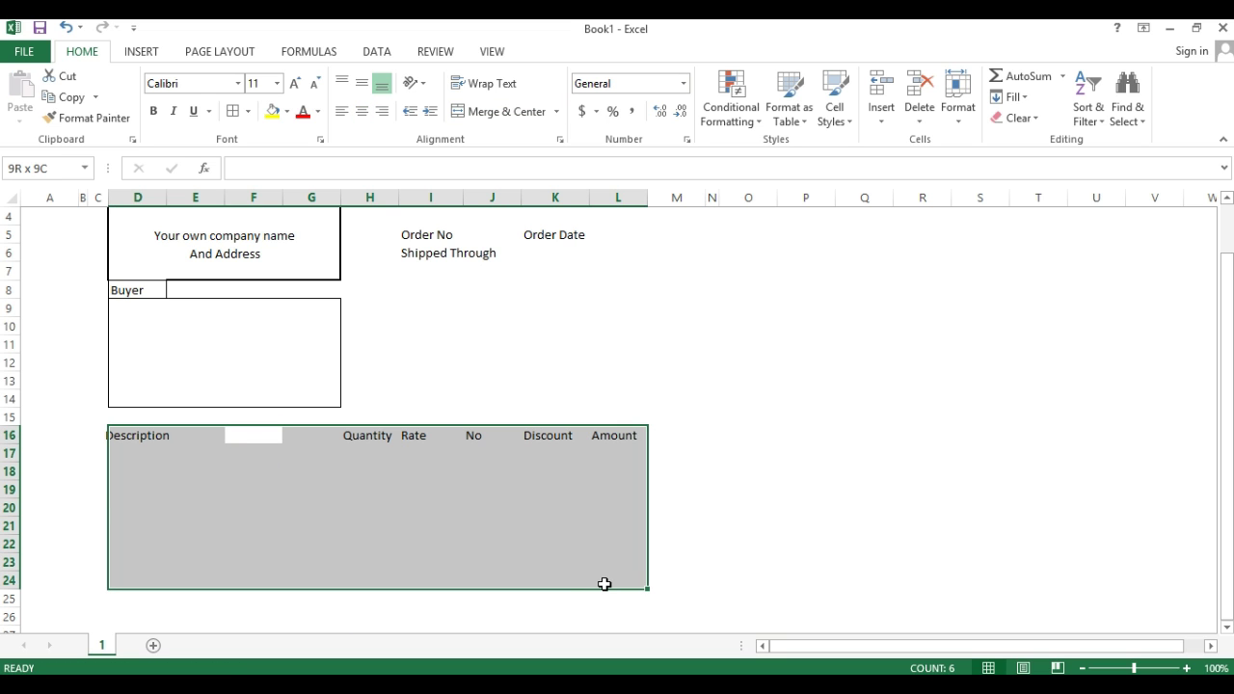
click(231, 111)
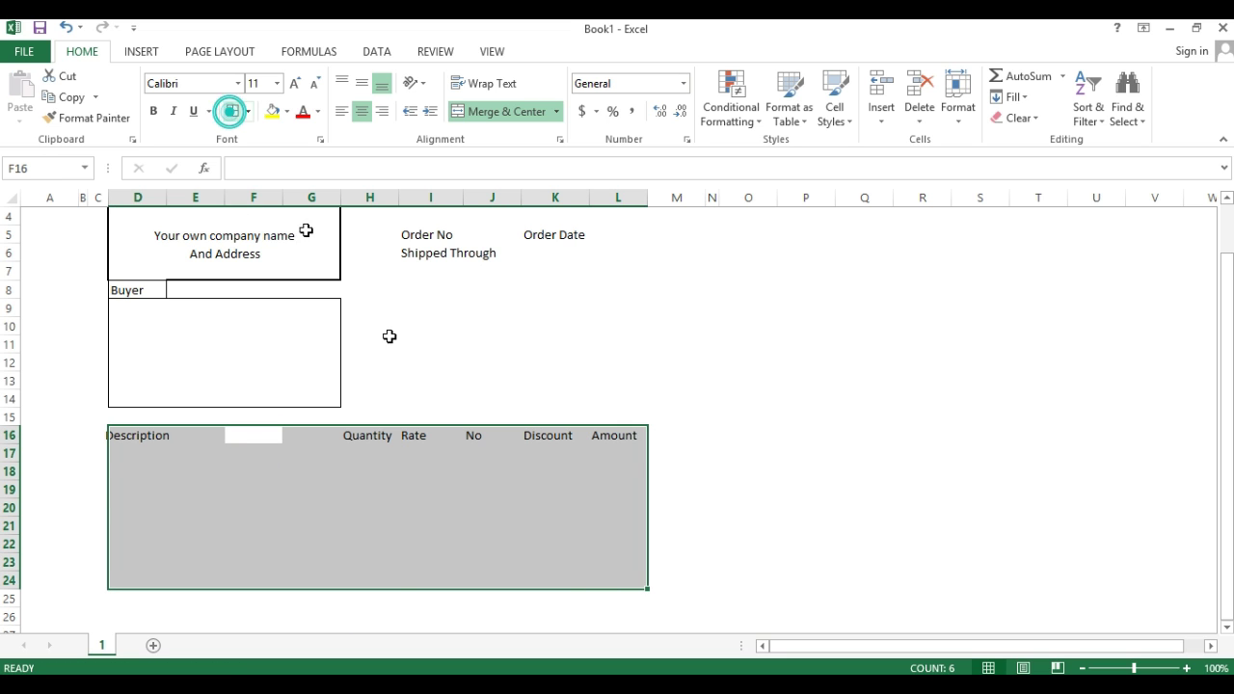
scroll(614, 395, down, 2)
click(613, 396)
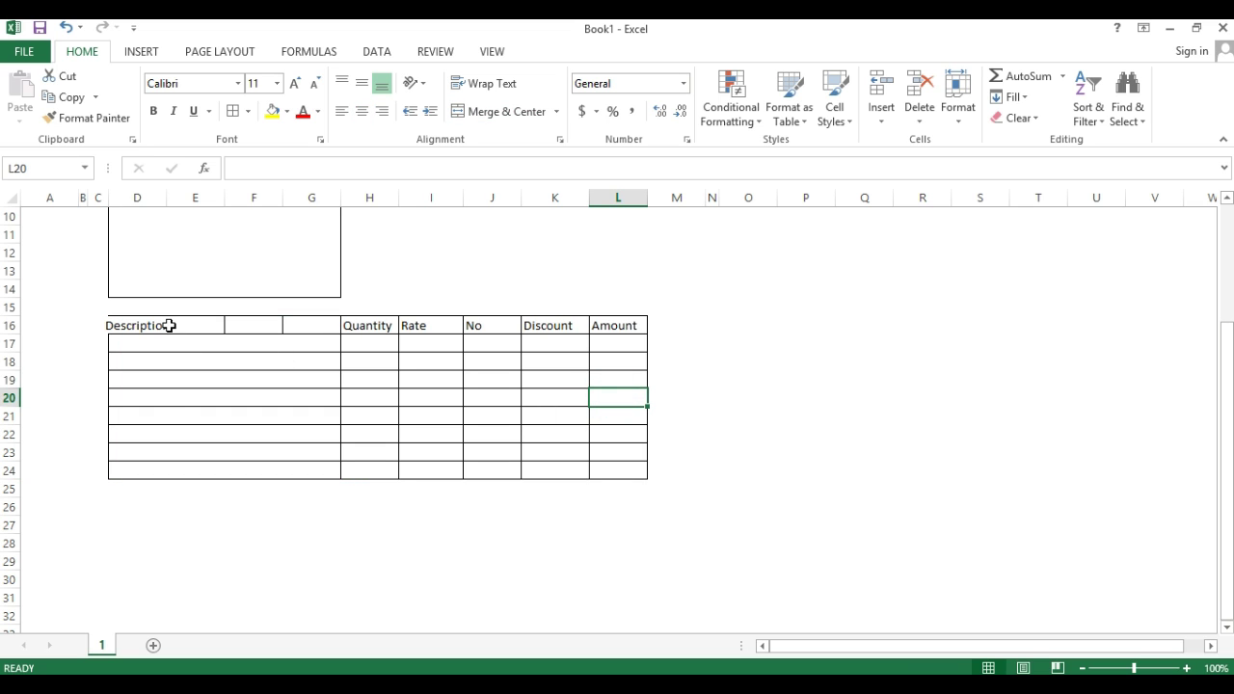
Widen column D slightly and merge and center the Description heading across D16:G16
drag(167, 202, 178, 197)
drag(157, 325, 637, 476)
click(497, 110)
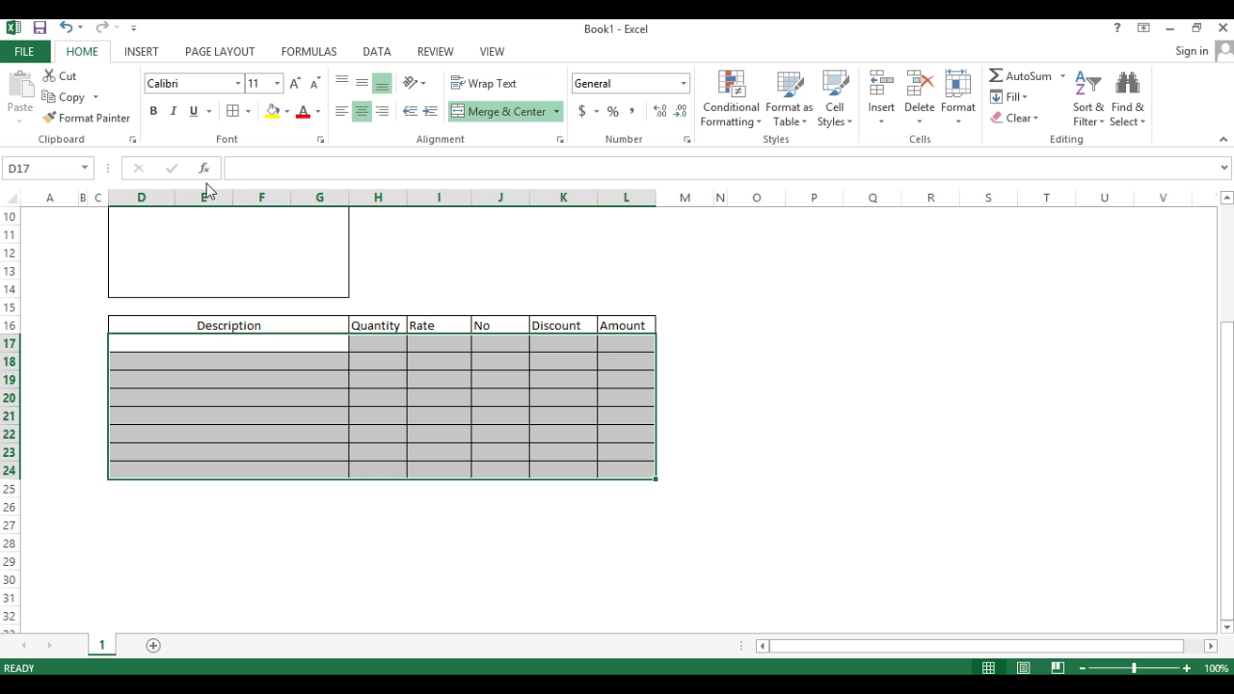
Replace the borders of the item rows D17:L24 with outside borders only
click(247, 112)
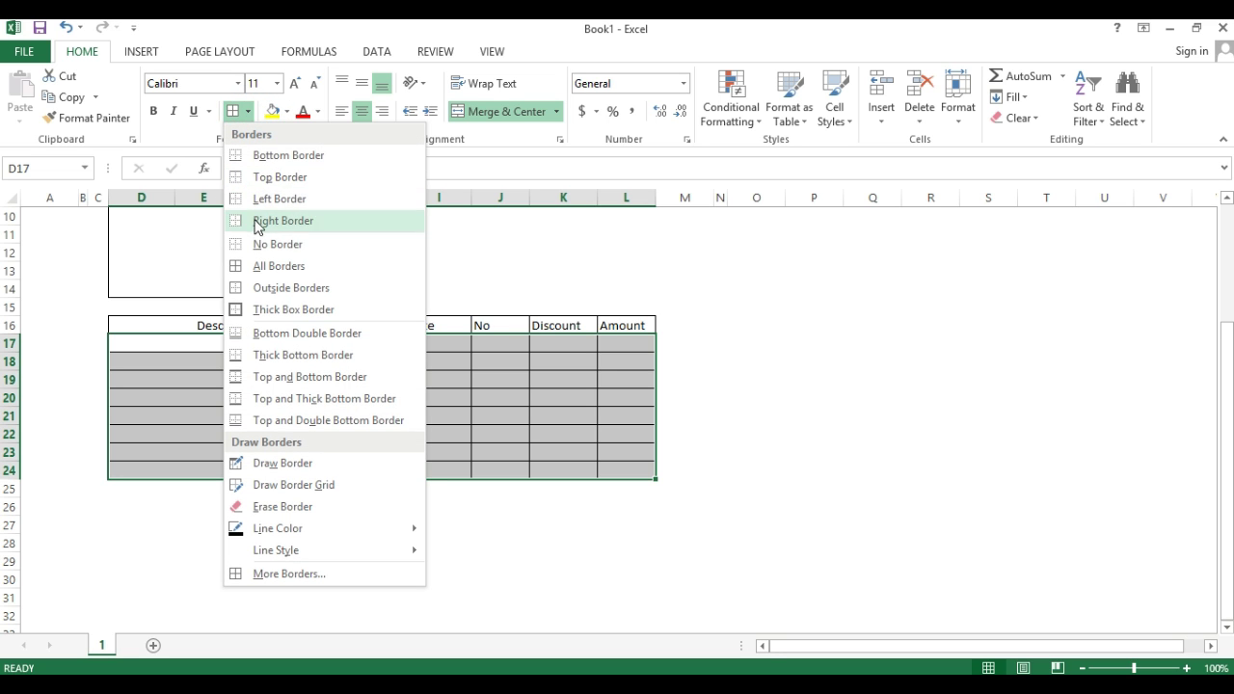
click(258, 244)
click(247, 112)
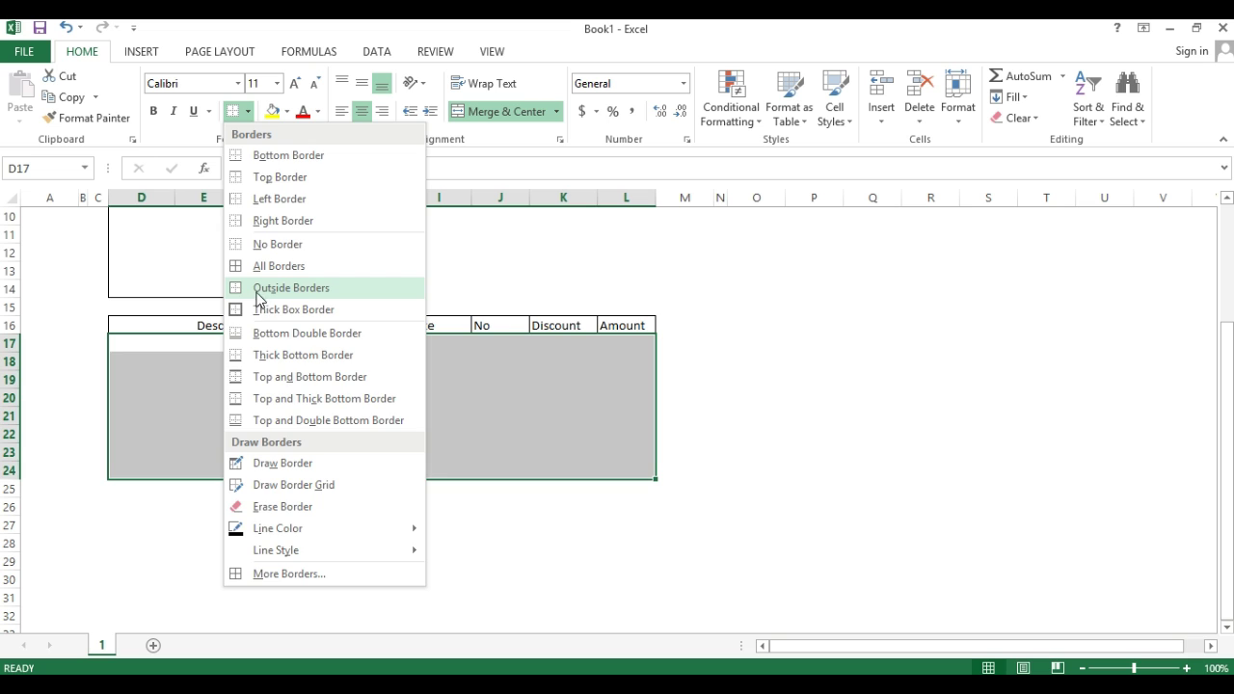
click(256, 289)
click(791, 325)
Apply outside borders separately to rows 17 to 24 of the Description, Quantity, Rate, No, Discount and Amount columns
drag(250, 338, 302, 468)
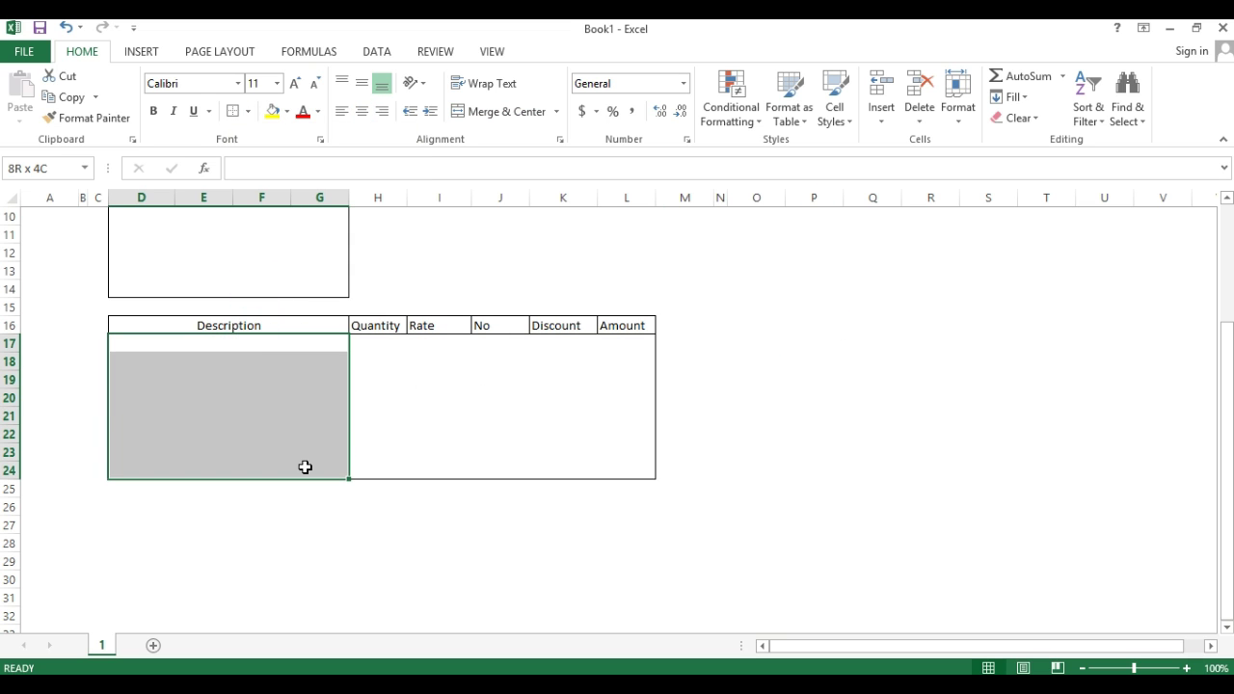
click(249, 112)
click(265, 290)
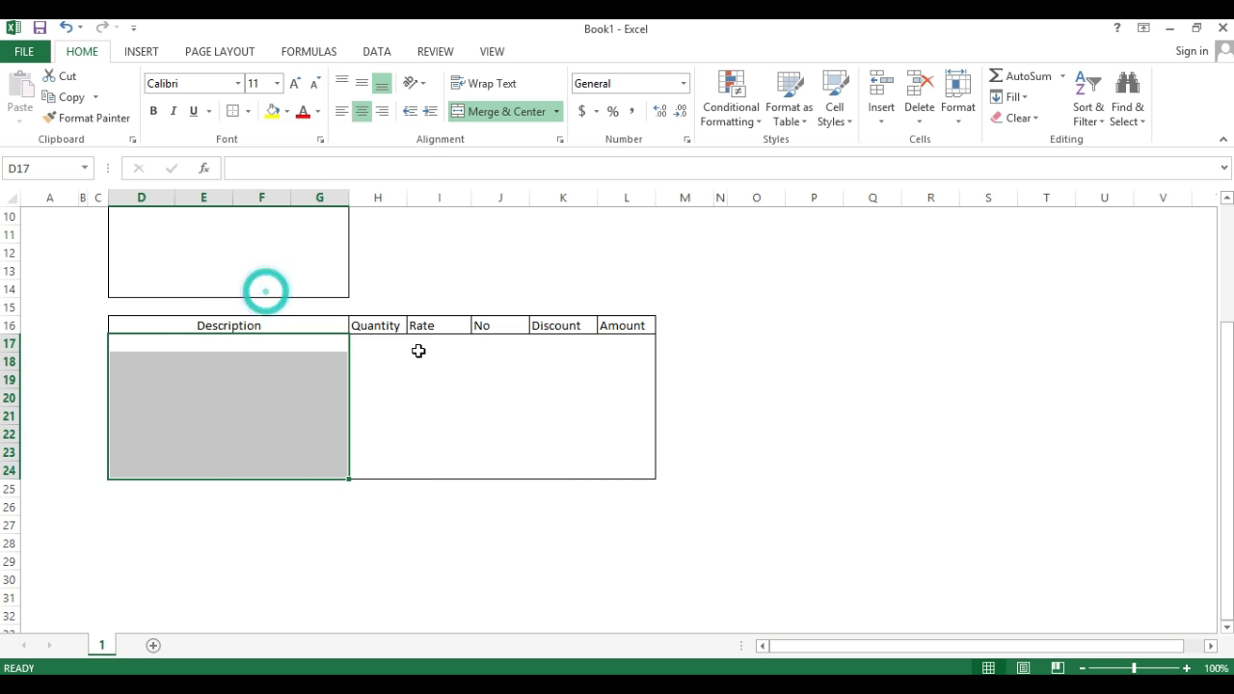
drag(387, 339, 393, 470)
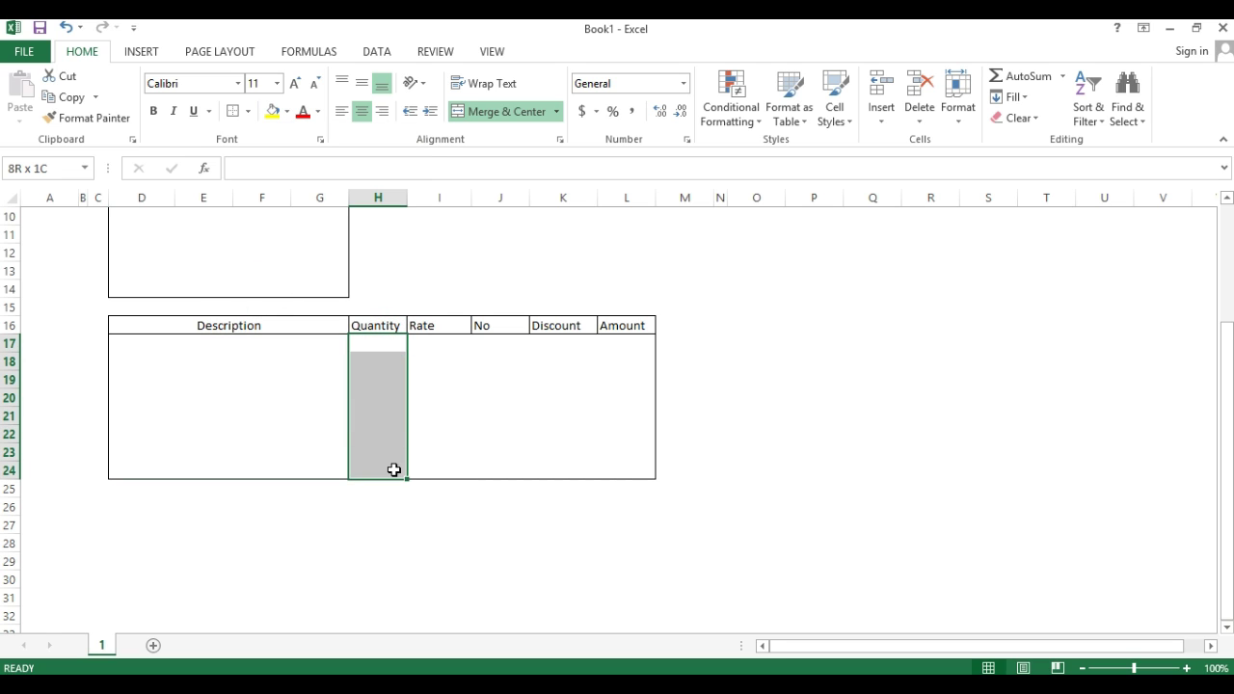
drag(439, 340, 448, 469)
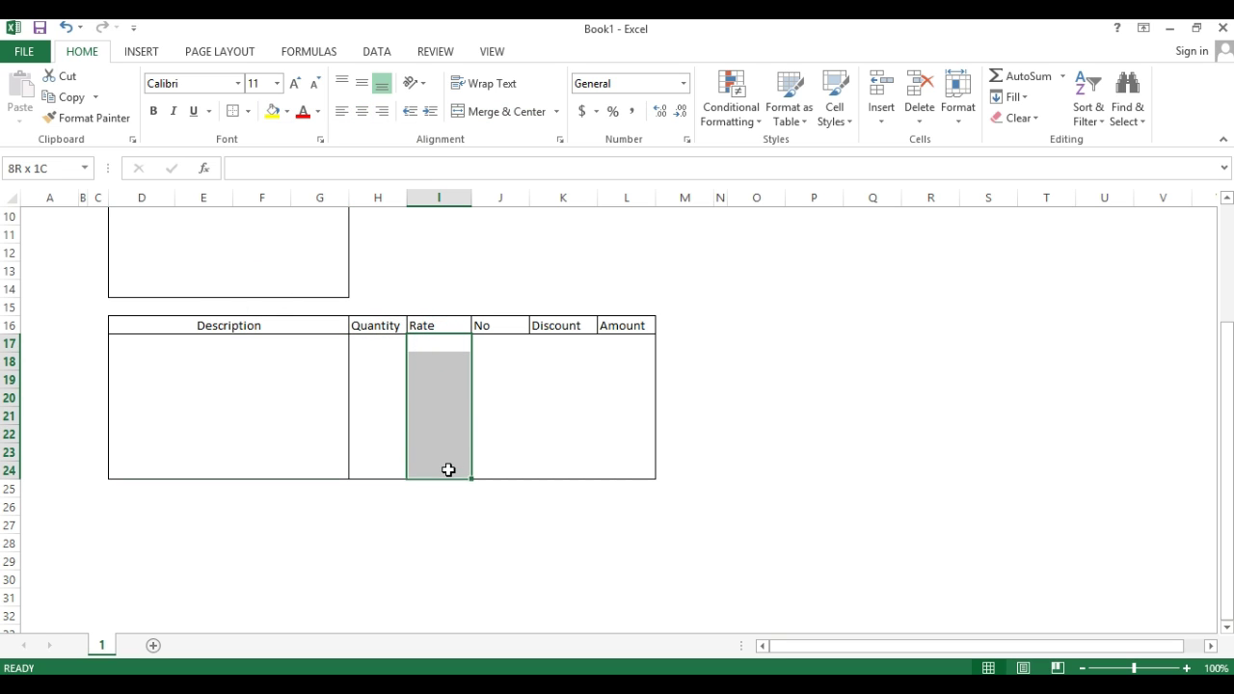
drag(489, 343, 495, 466)
drag(574, 345, 576, 473)
drag(625, 344, 624, 471)
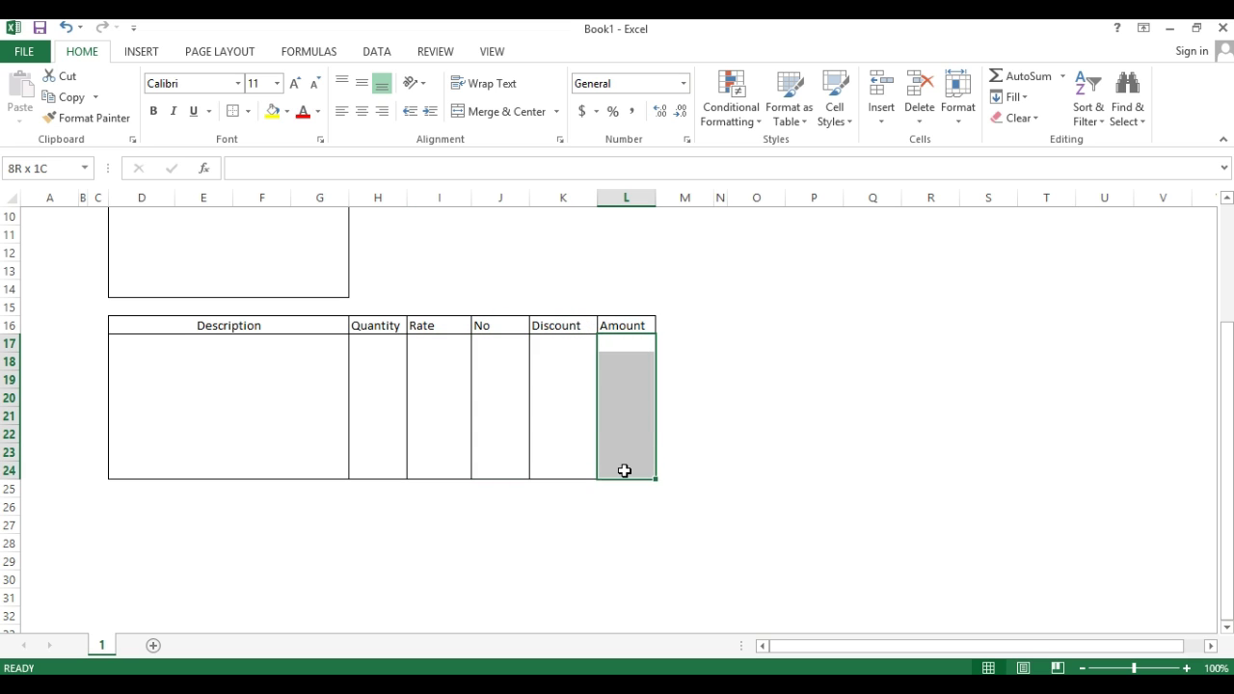
click(796, 440)
Enter the label "Output VAT" in I26 below the item table and the rate 4% in J26
drag(193, 496, 302, 504)
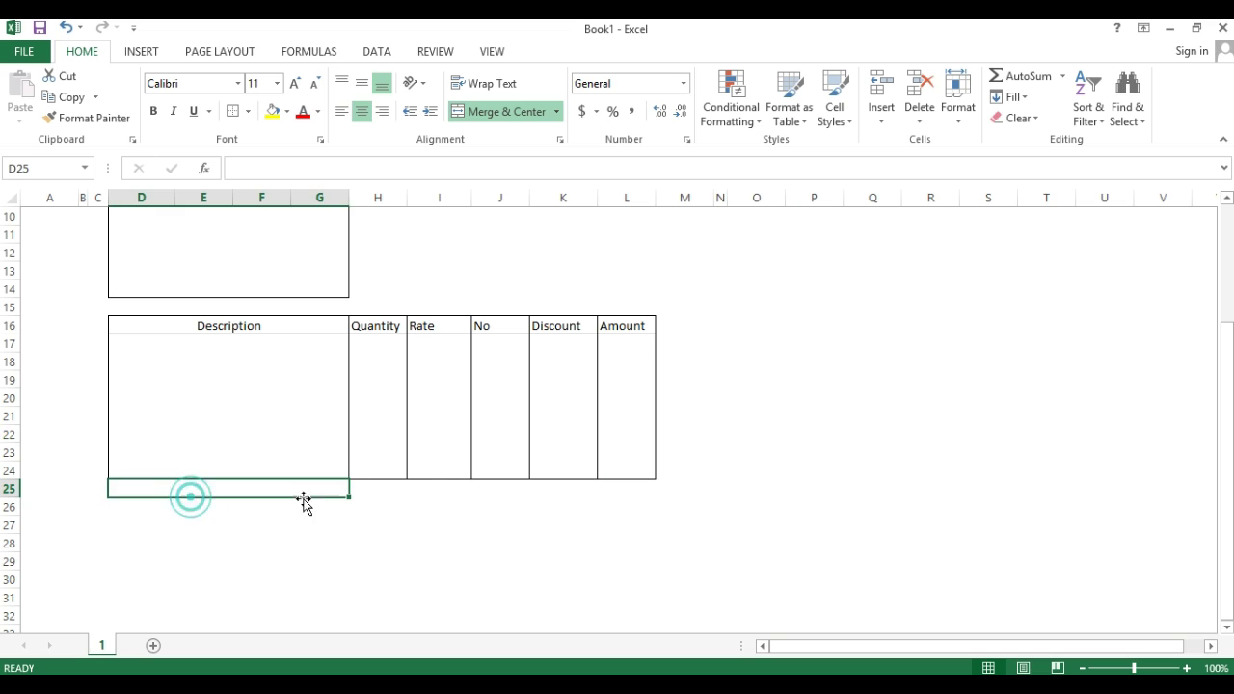
click(432, 505)
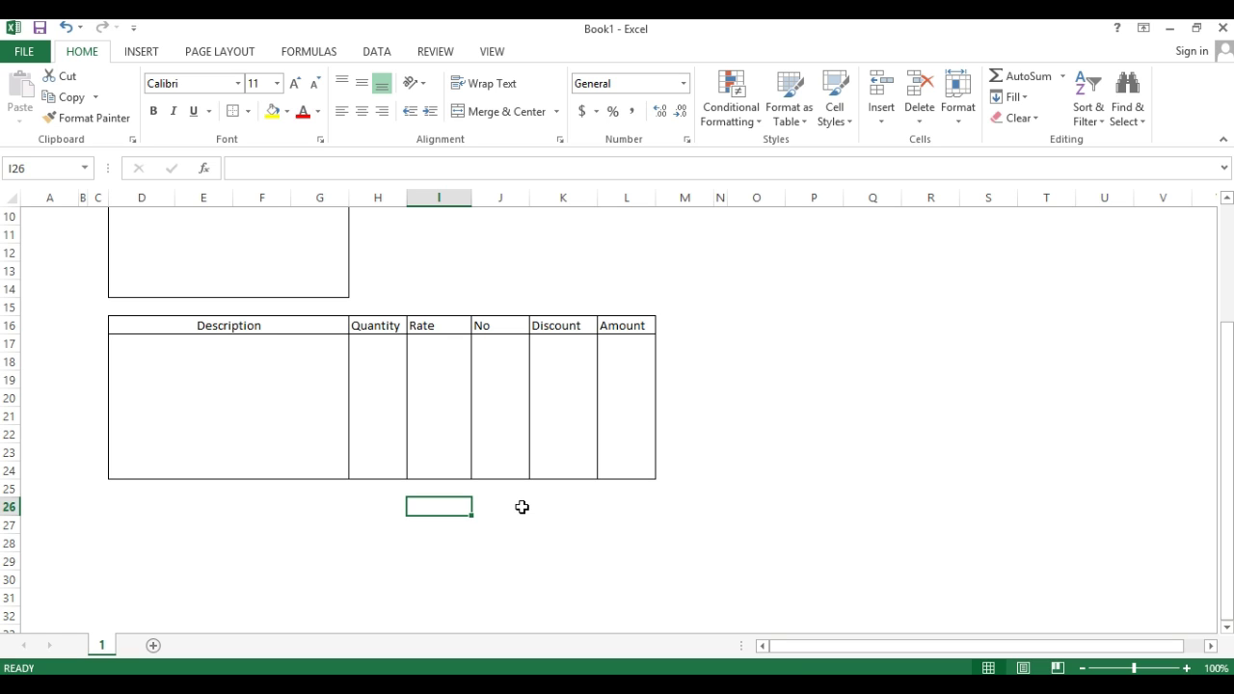
text(Out)
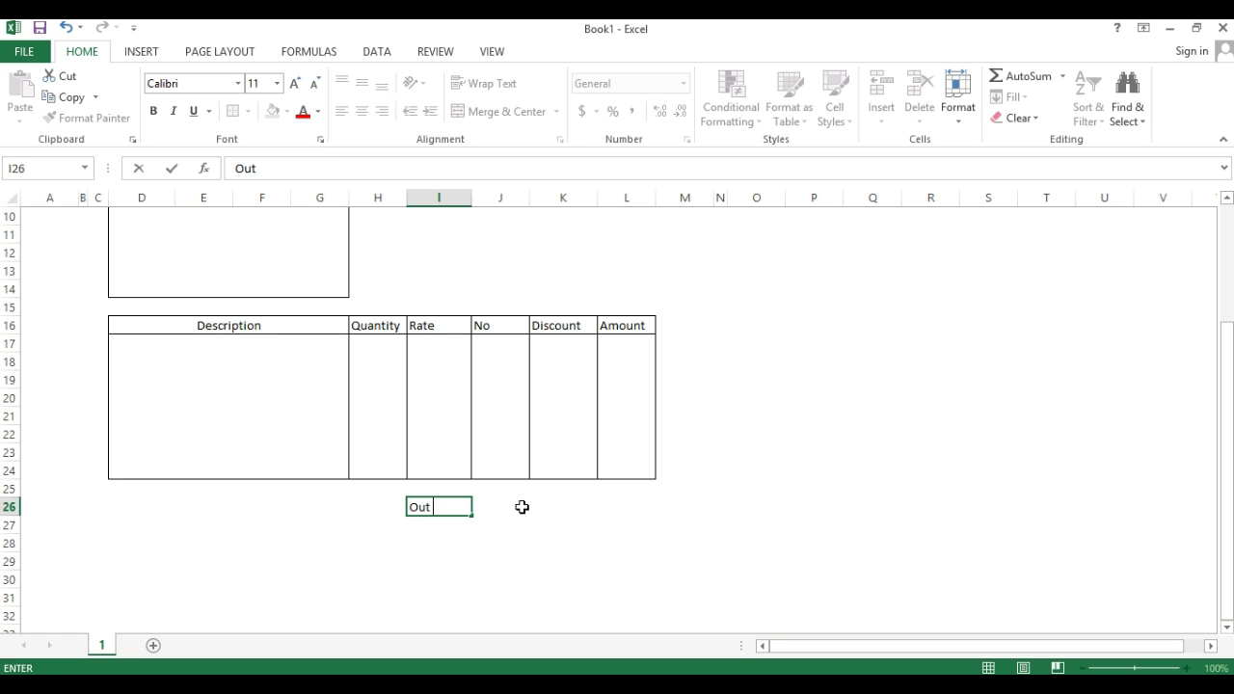
text(put VAT)
click(522, 507)
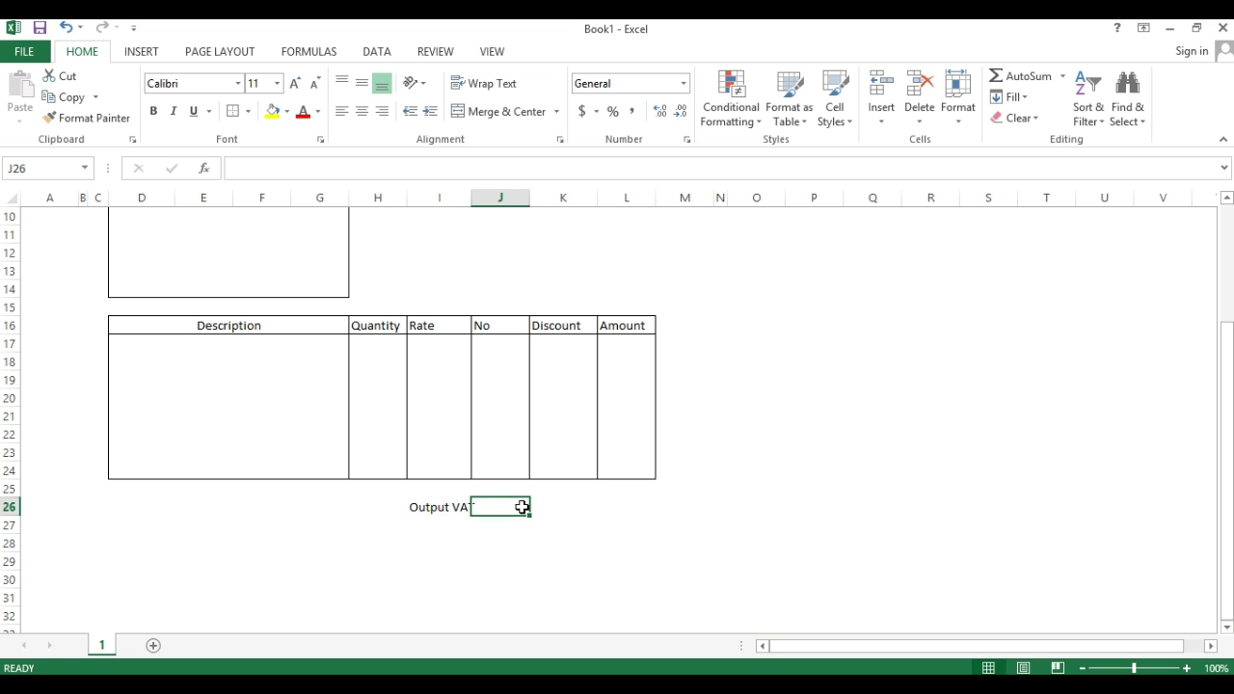
text(4%)
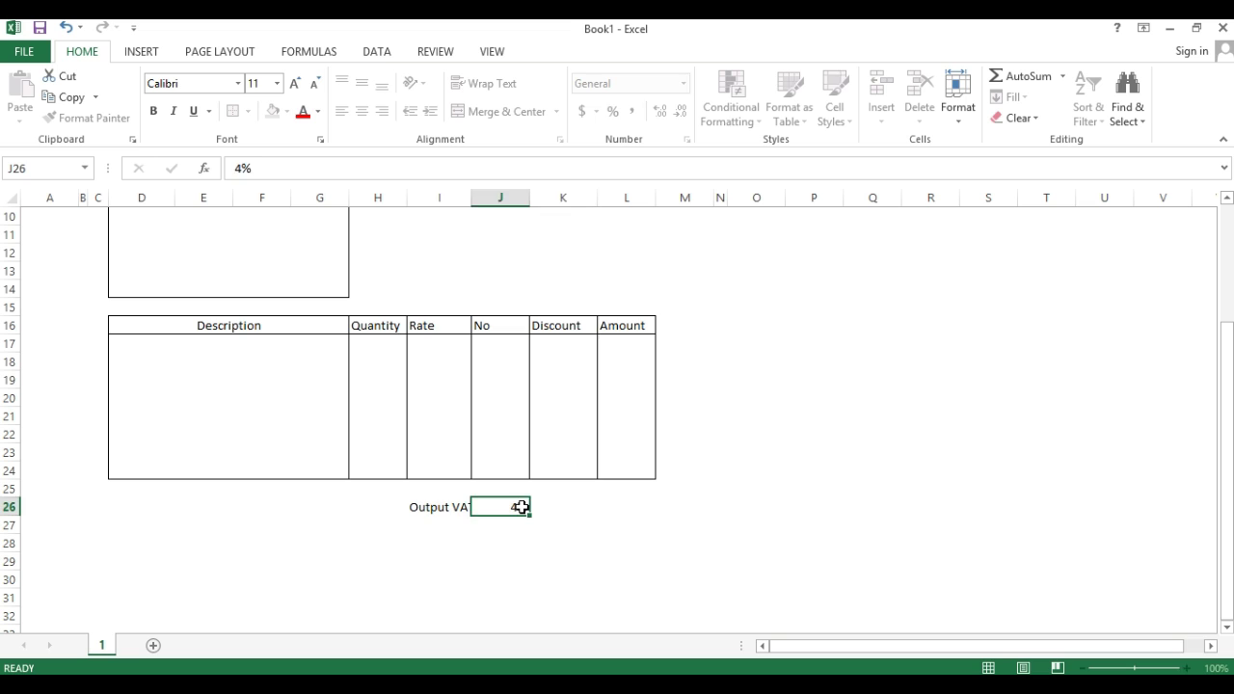
Move the Output VAT label from I26 to H26
key(Left)
key(Down)
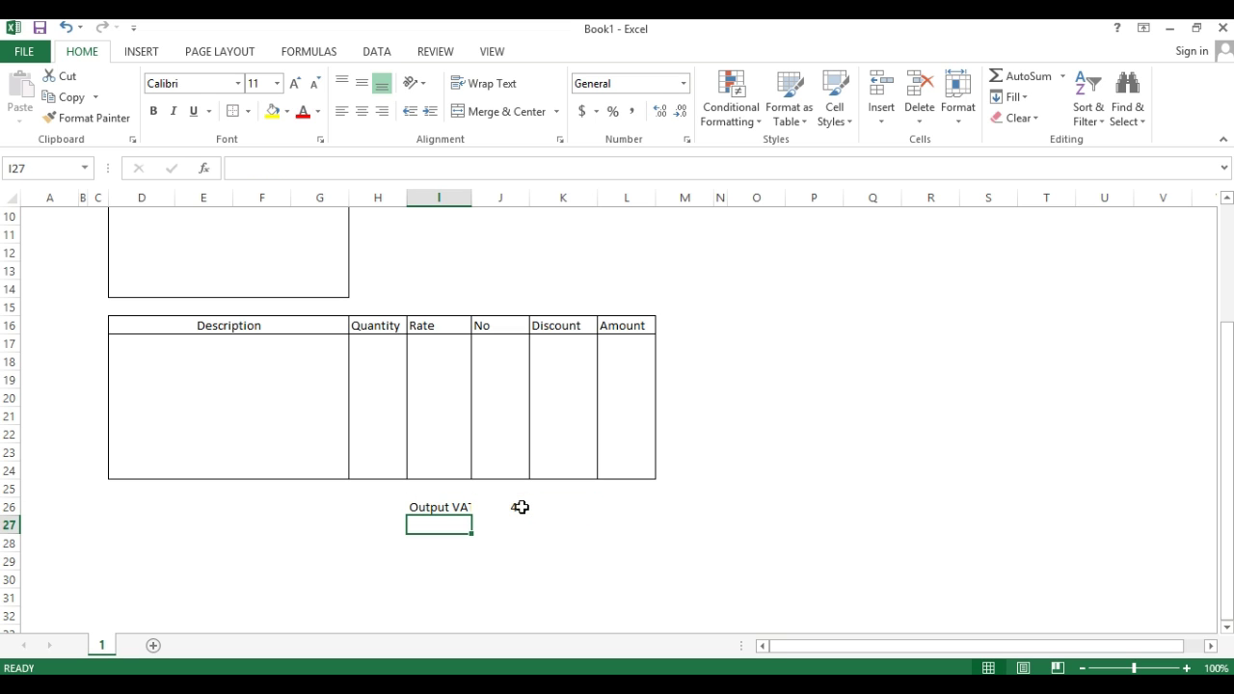
key(Up)
key(ctrl+x)
key(Left)
key(ctrl+v)
key(Right)
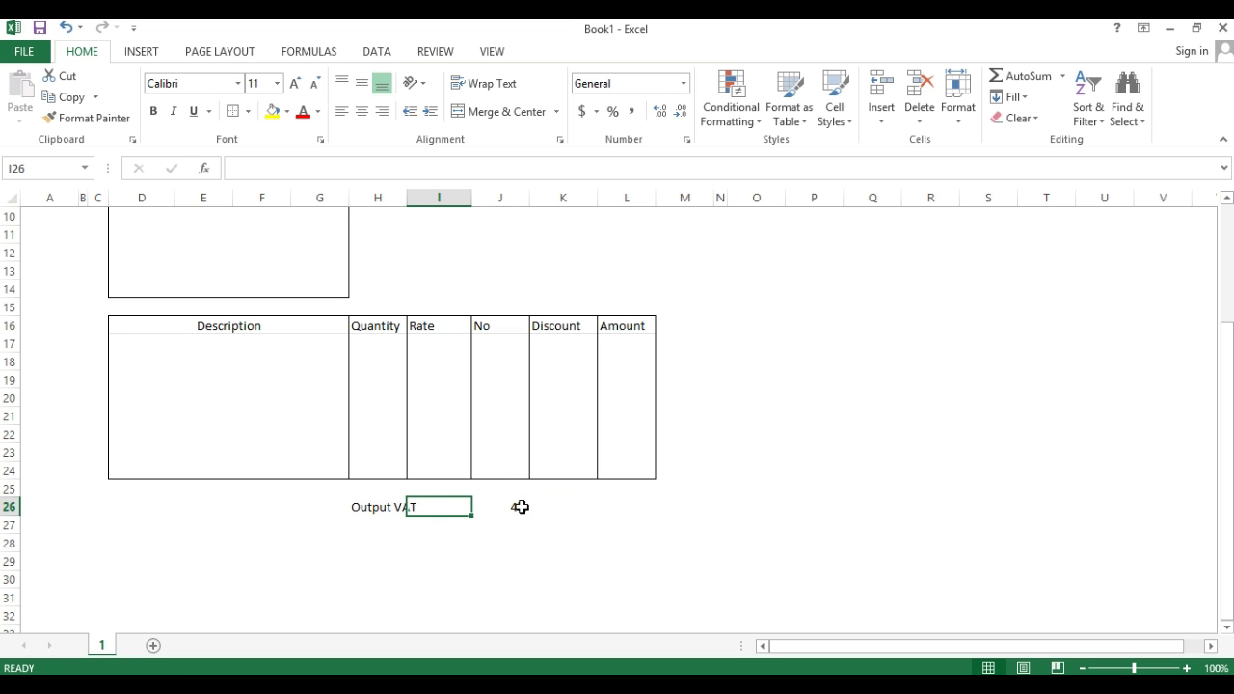
Enter the label "Additional Output VAT" in H27 and the rate 1% in J27
key(Left)
key(Down)
text(Addi)
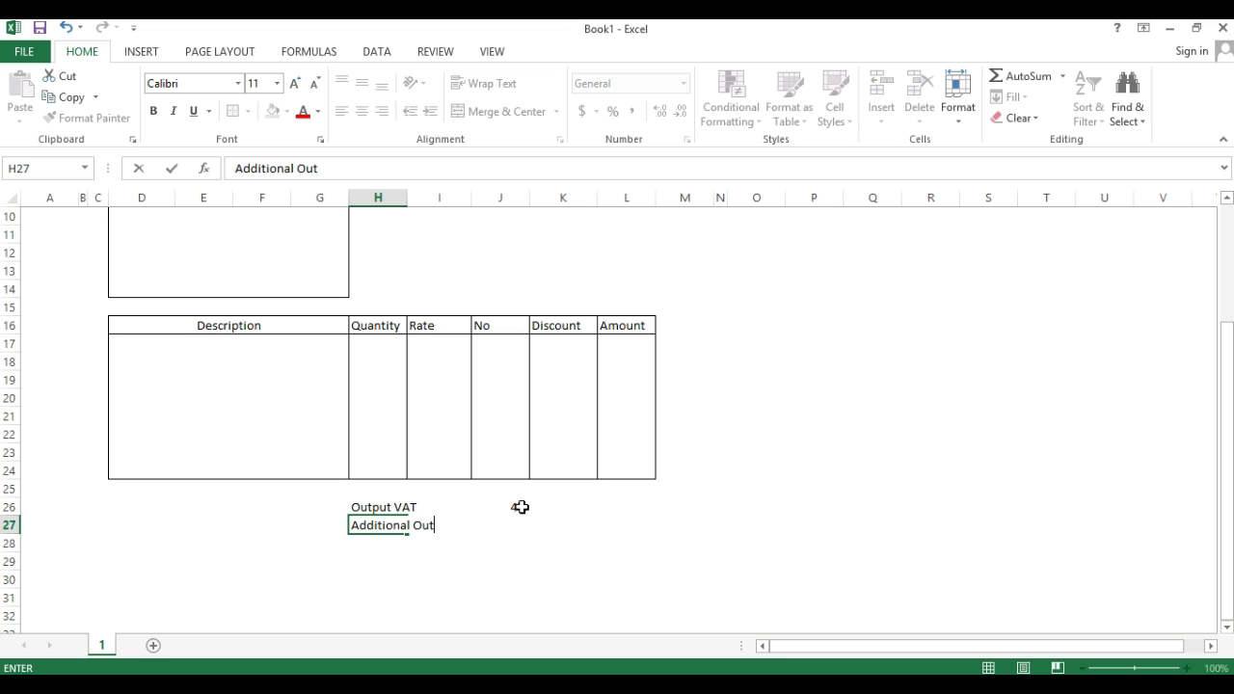
text(tional Output VAT)
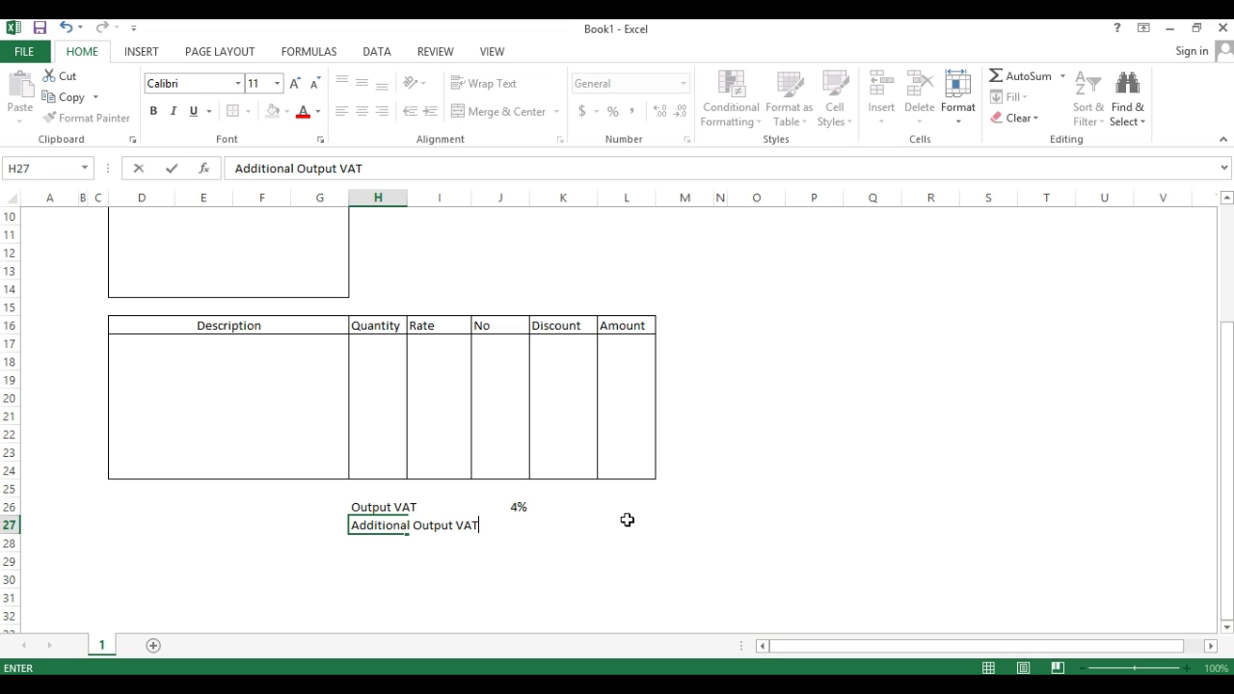
key(Tab)
key(Right)
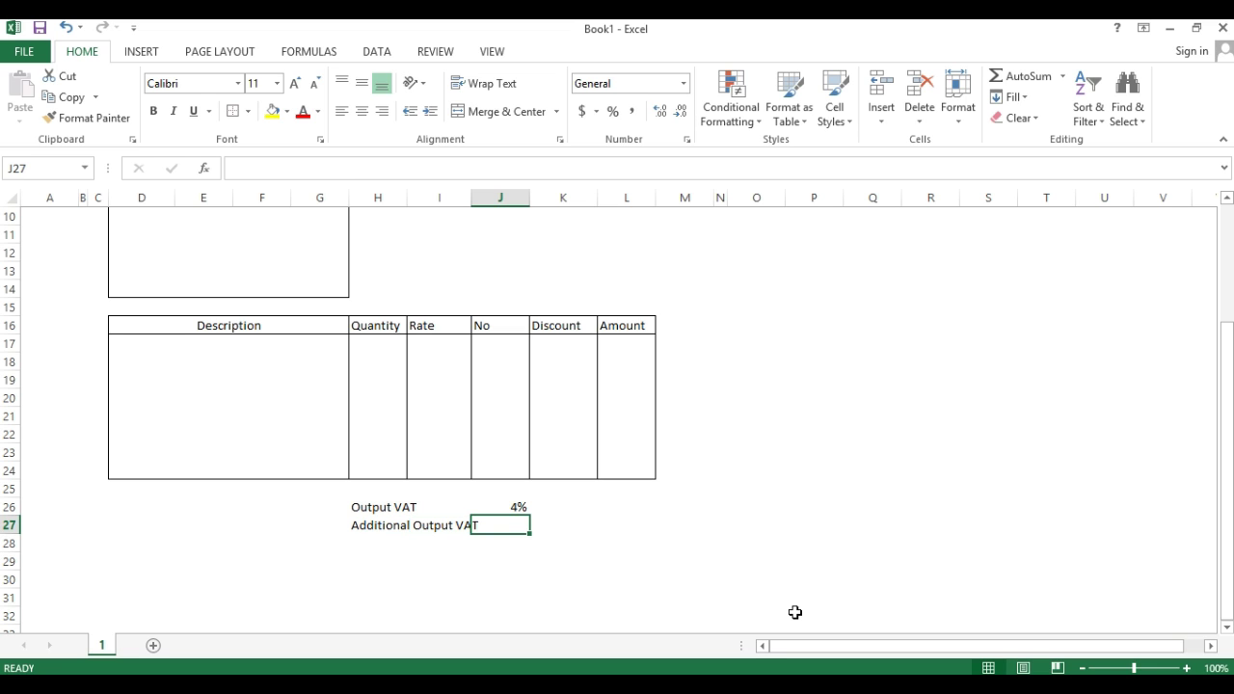
text(1%)
key(Tab)
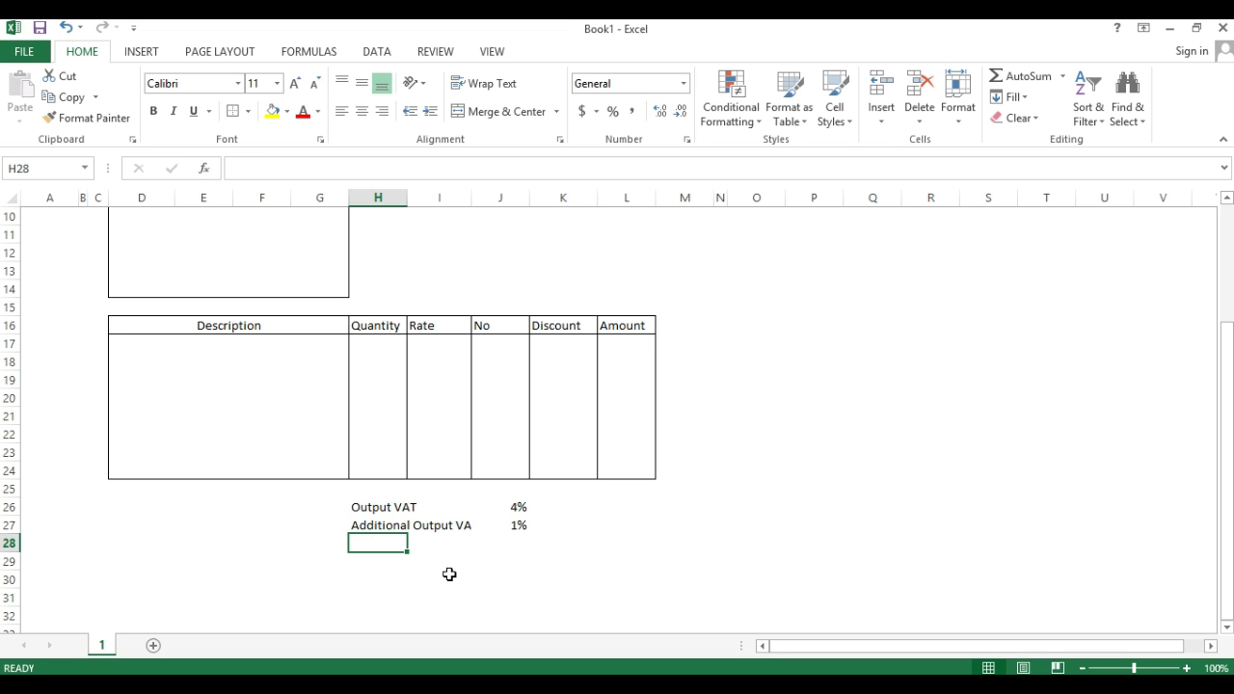
Enter the label "Shipping Charge" in H28 below the VAT labels
text(Shipping C)
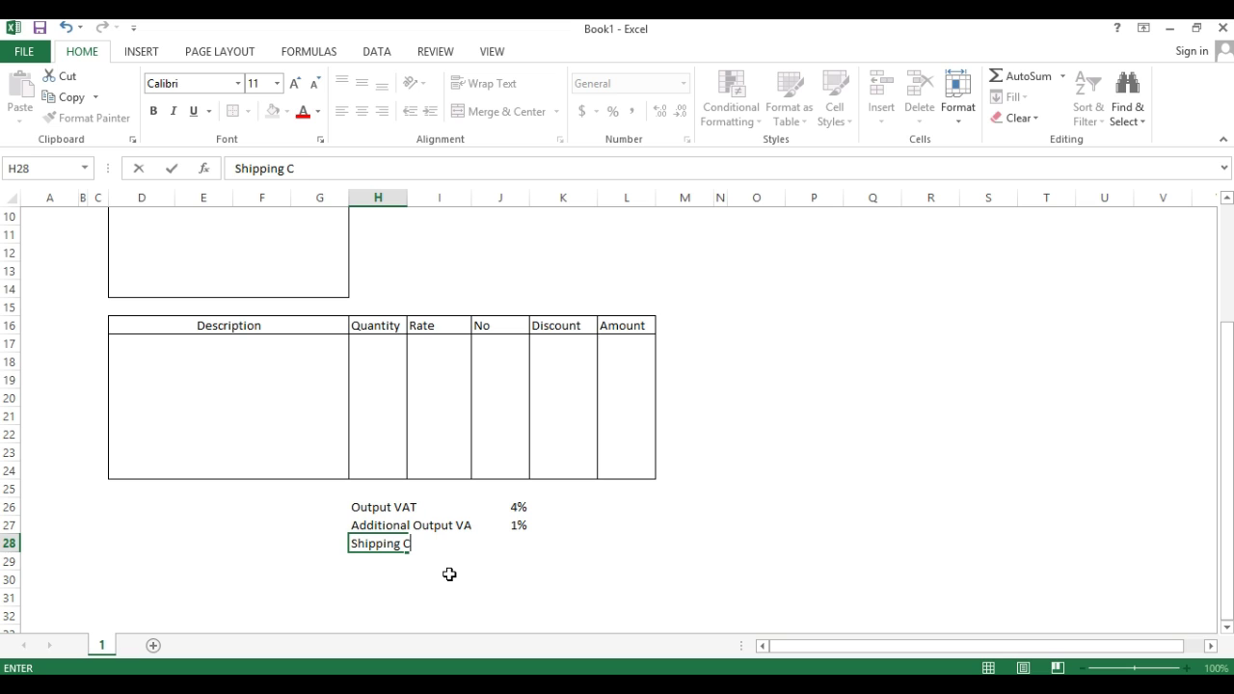
text(harge)
key(Right)
key(Right)
key(Right)
key(Right)
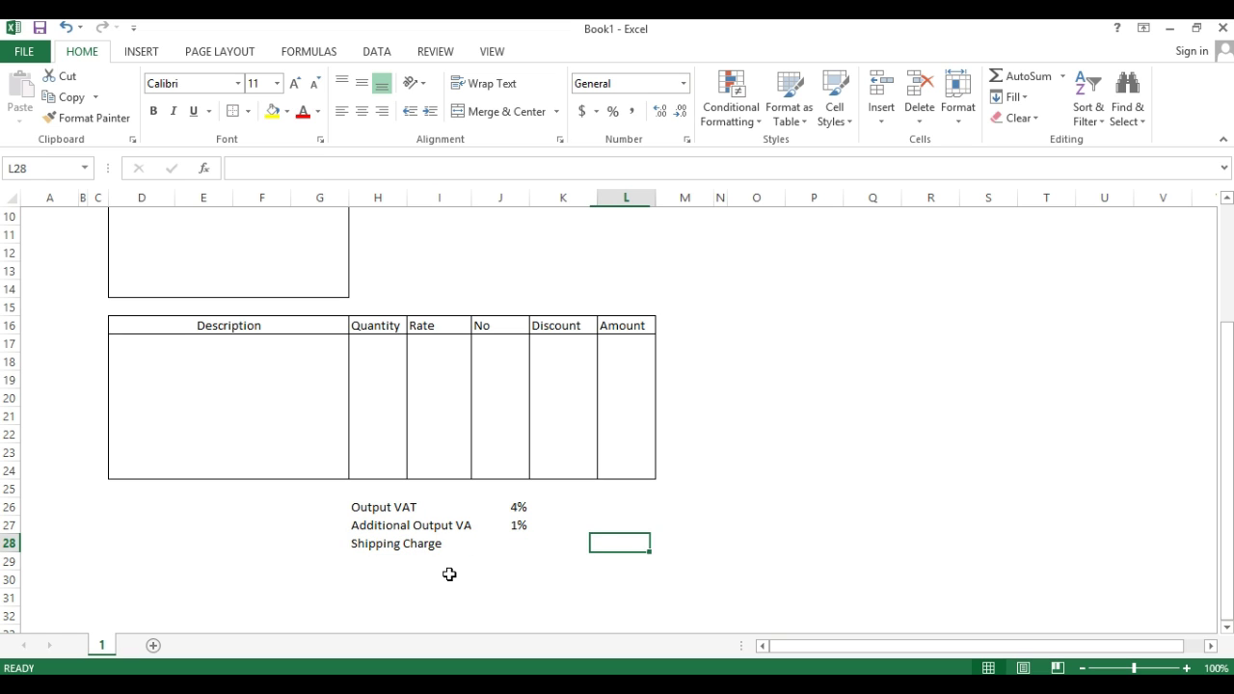
Fill item row 17 with description "fdsfdsfd", quantity 1, rate 4515 and "No" in column J
click(289, 348)
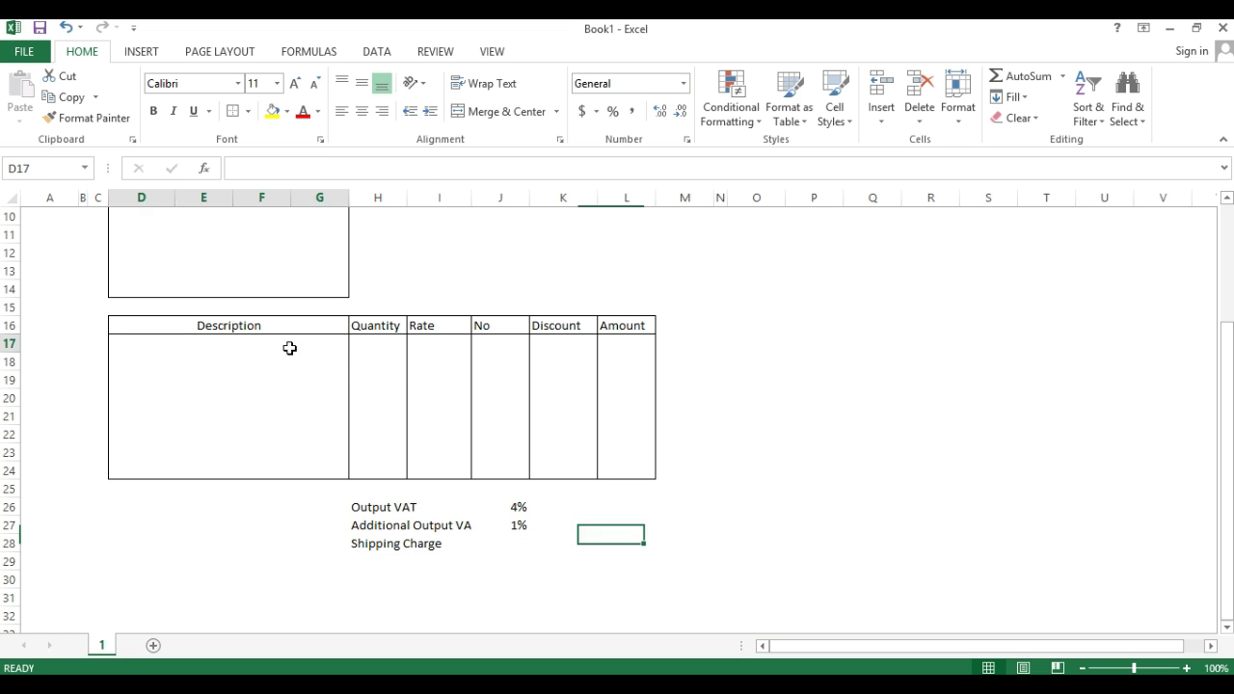
text(fdsfdsfd)
click(381, 345)
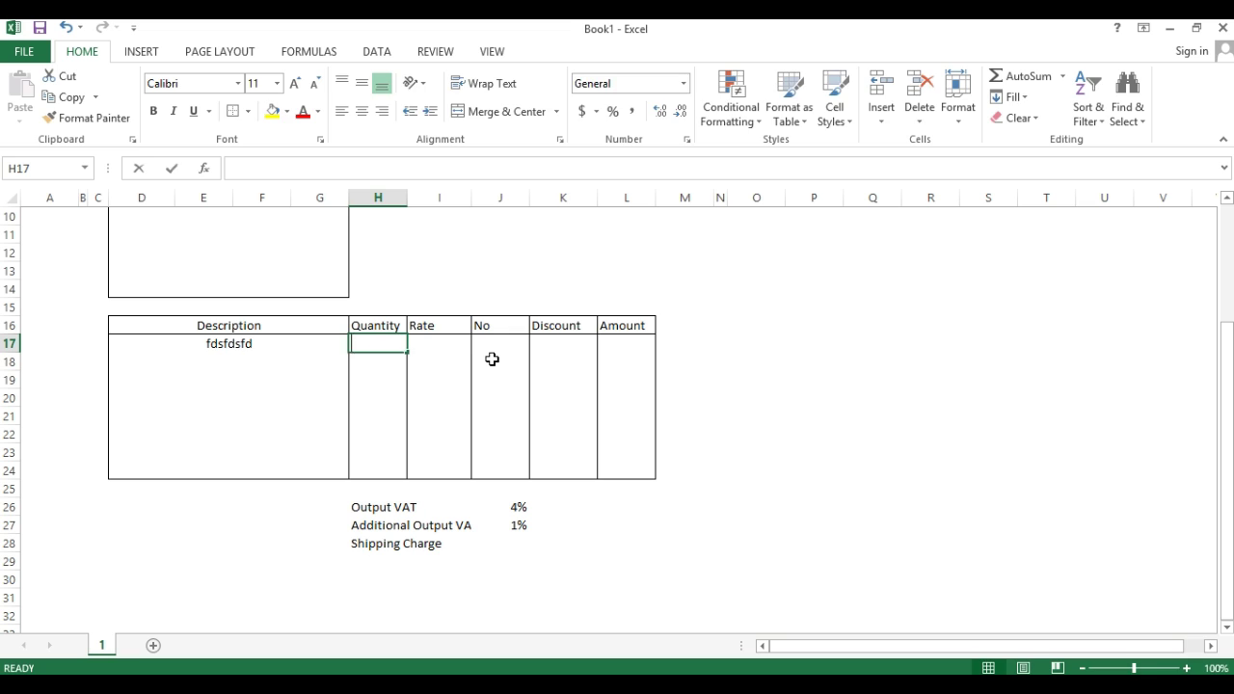
text(1)
key(Tab)
text(4515)
key(Tab)
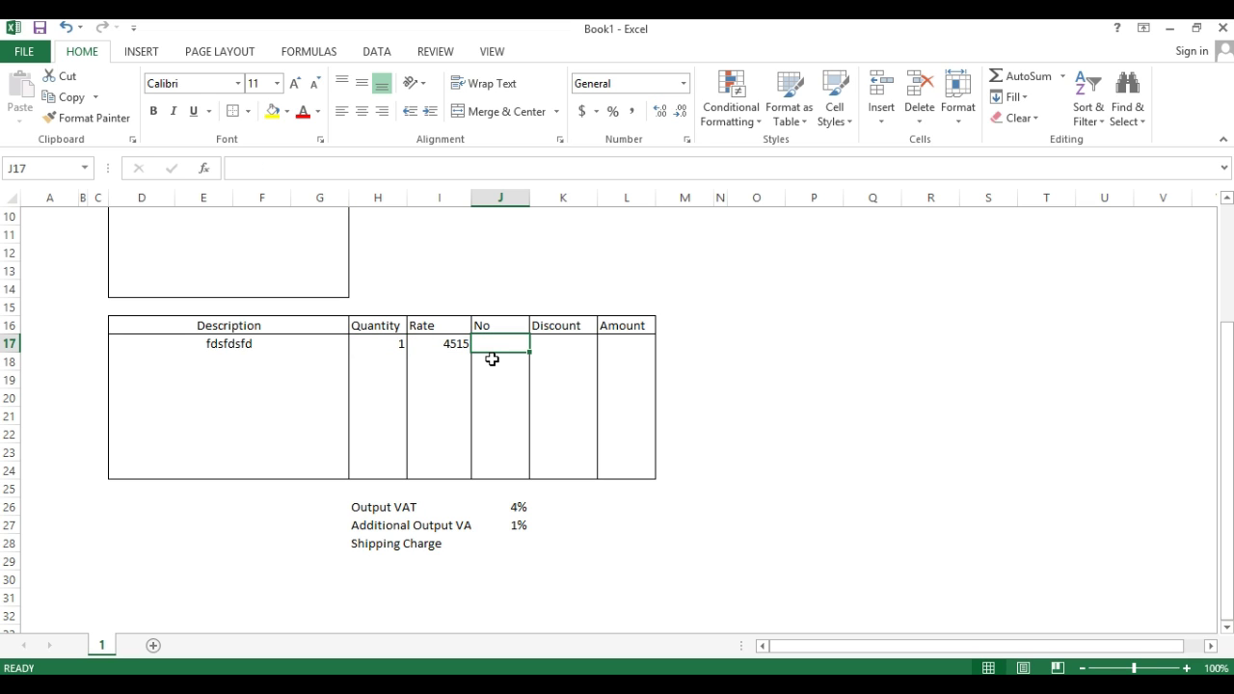
text(No)
key(Tab)
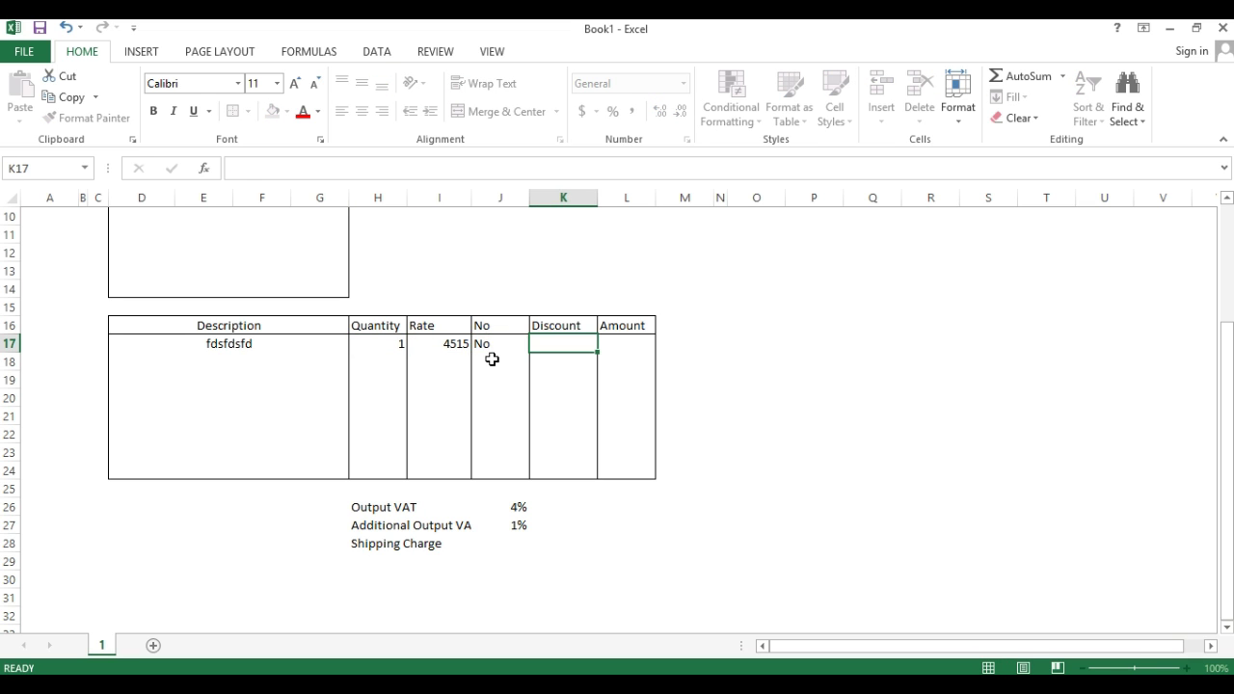
Rename the item table header in J16 as "Per"
key(Left)
key(Up)
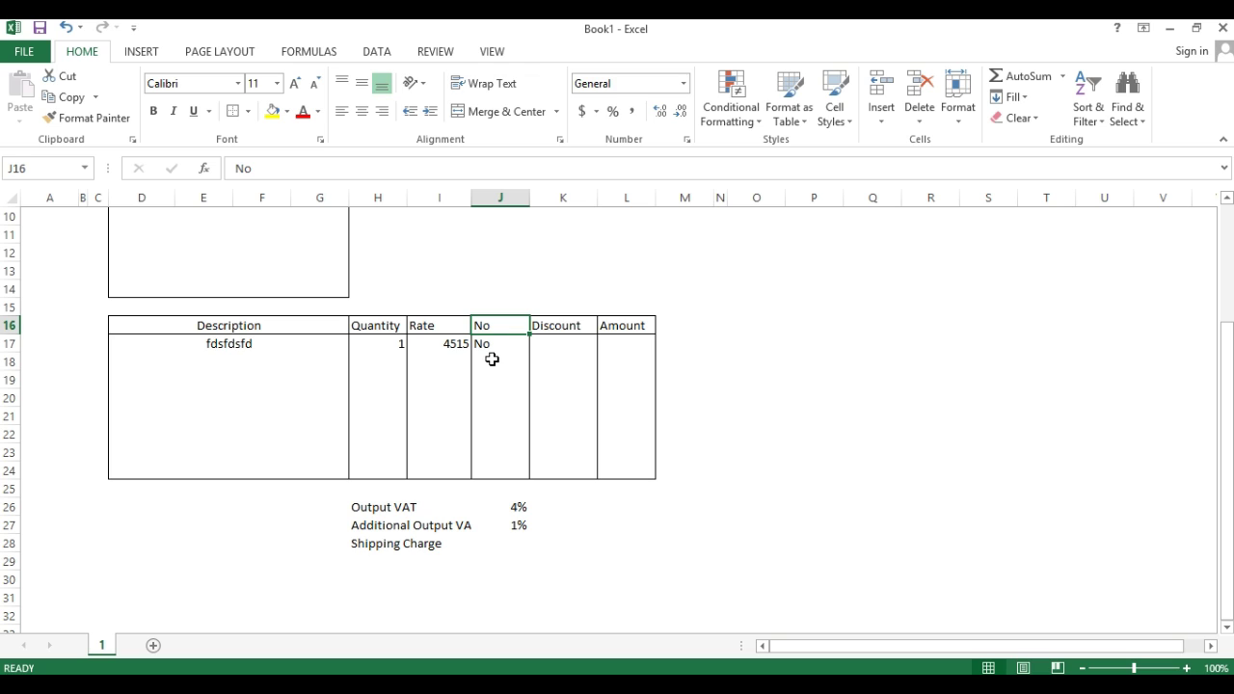
text(Per)
key(Return)
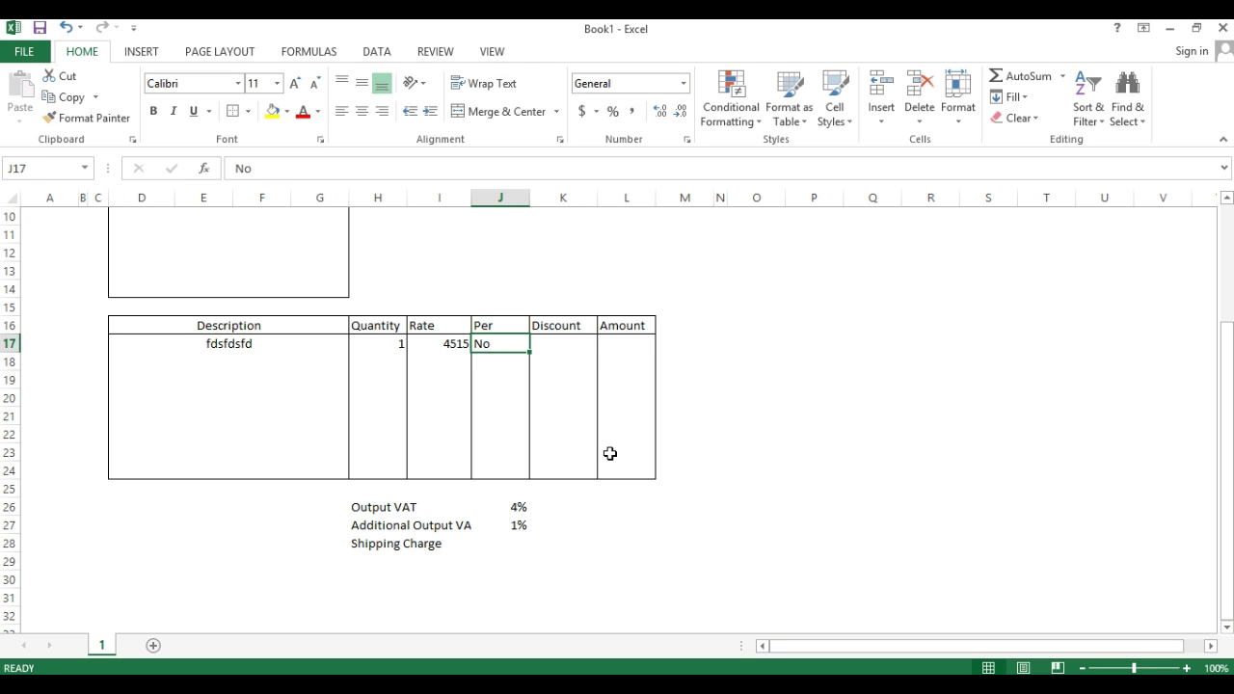
Calculate the Amount in L17 as rate times quantity with the formula =I17*H17
key(Tab)
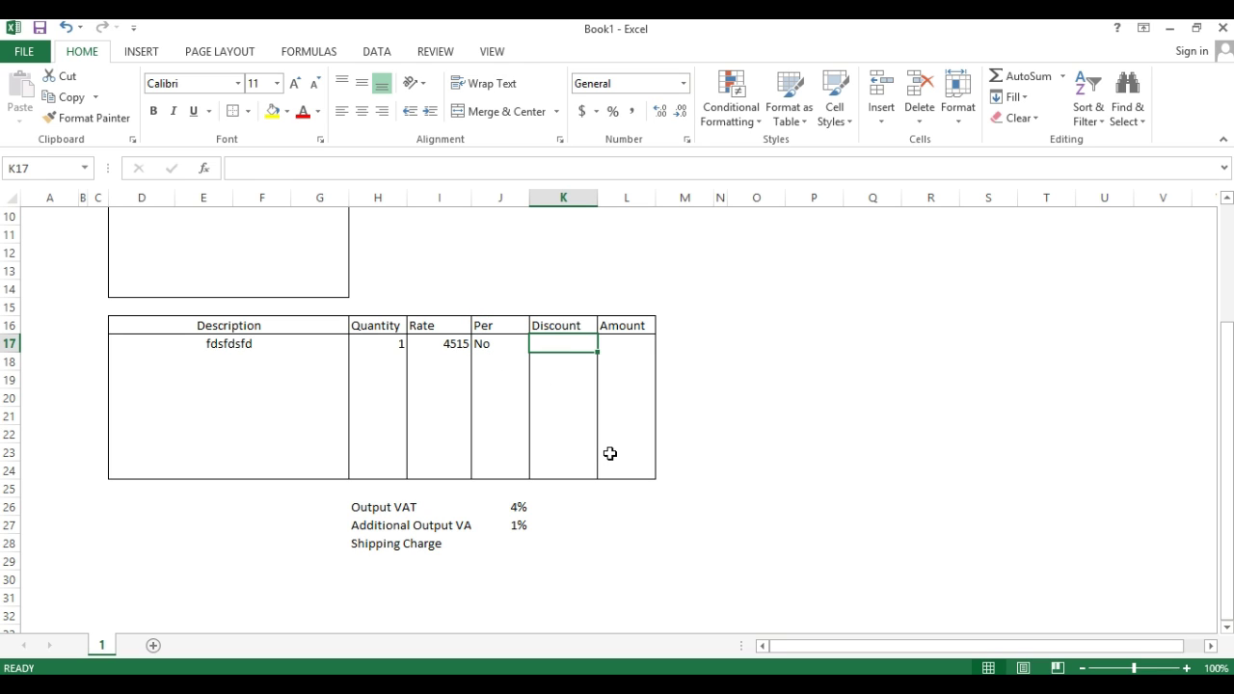
key(Tab)
text(=)
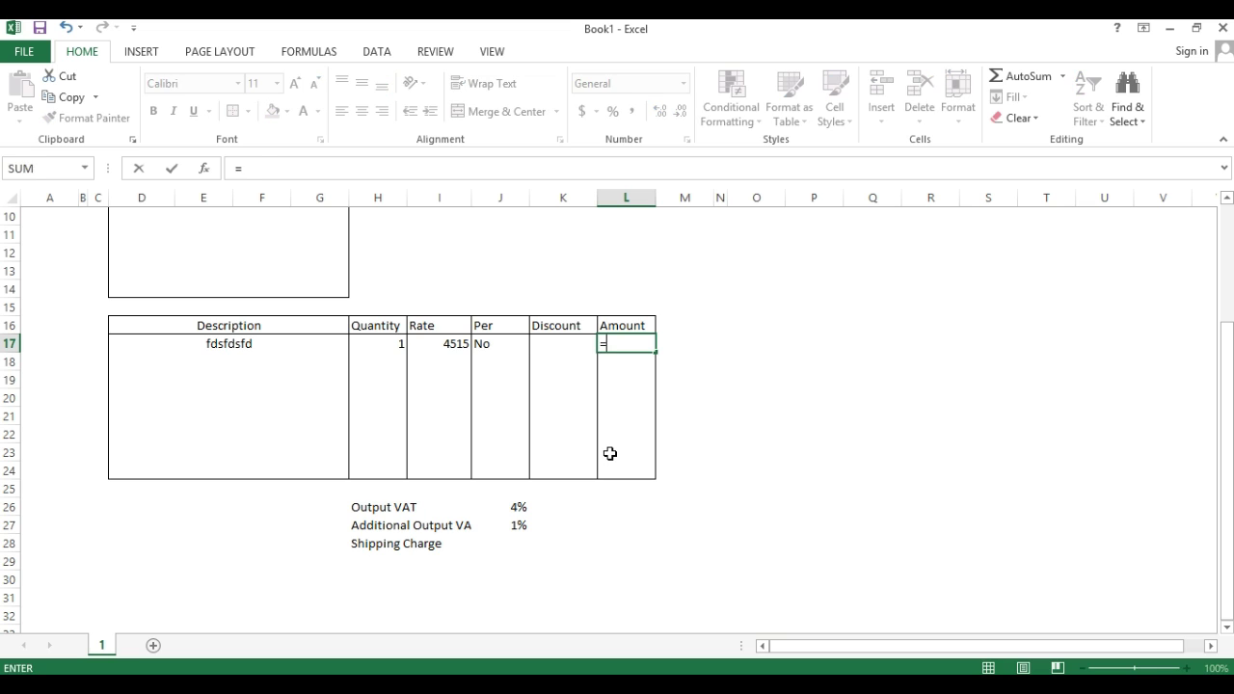
key(Left)
key(Left)
key(Left)
text(*)
key(Left)
key(Left)
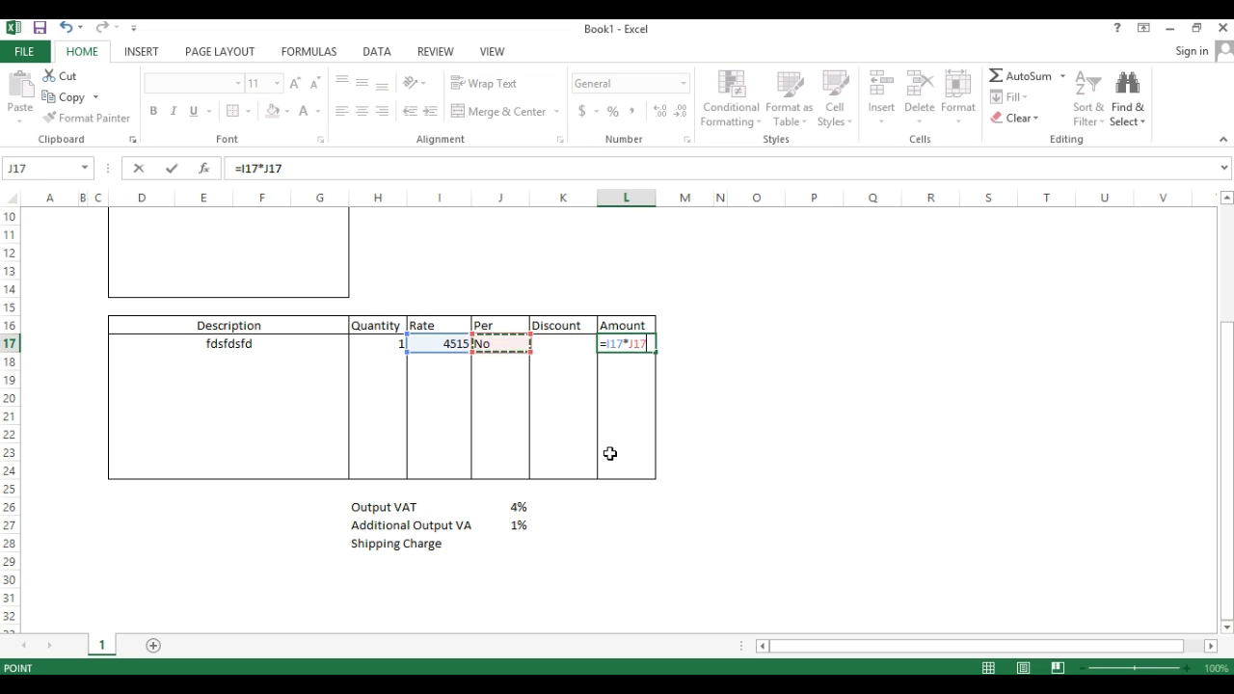
key(Left)
key(Left)
key(Return)
Left-align the contents of every cell on the sheet
key(Left)
key(Left)
key(Left)
key(Up)
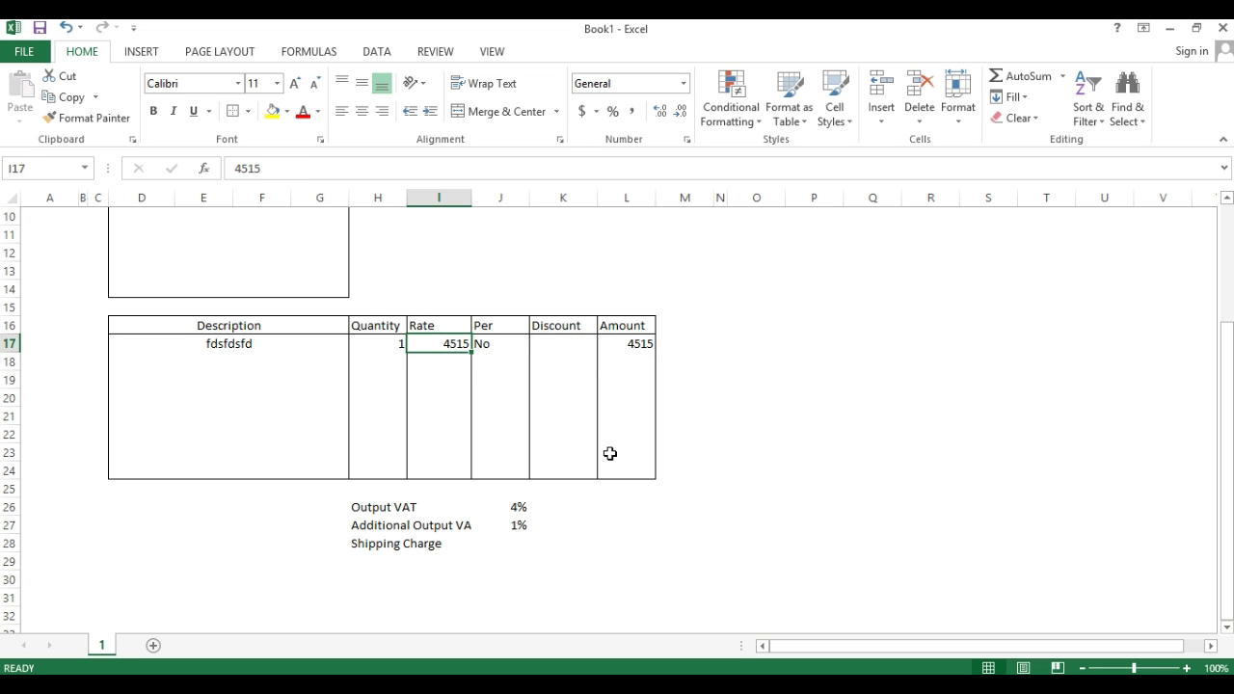
key(ctrl+a)
key(ctrl+a)
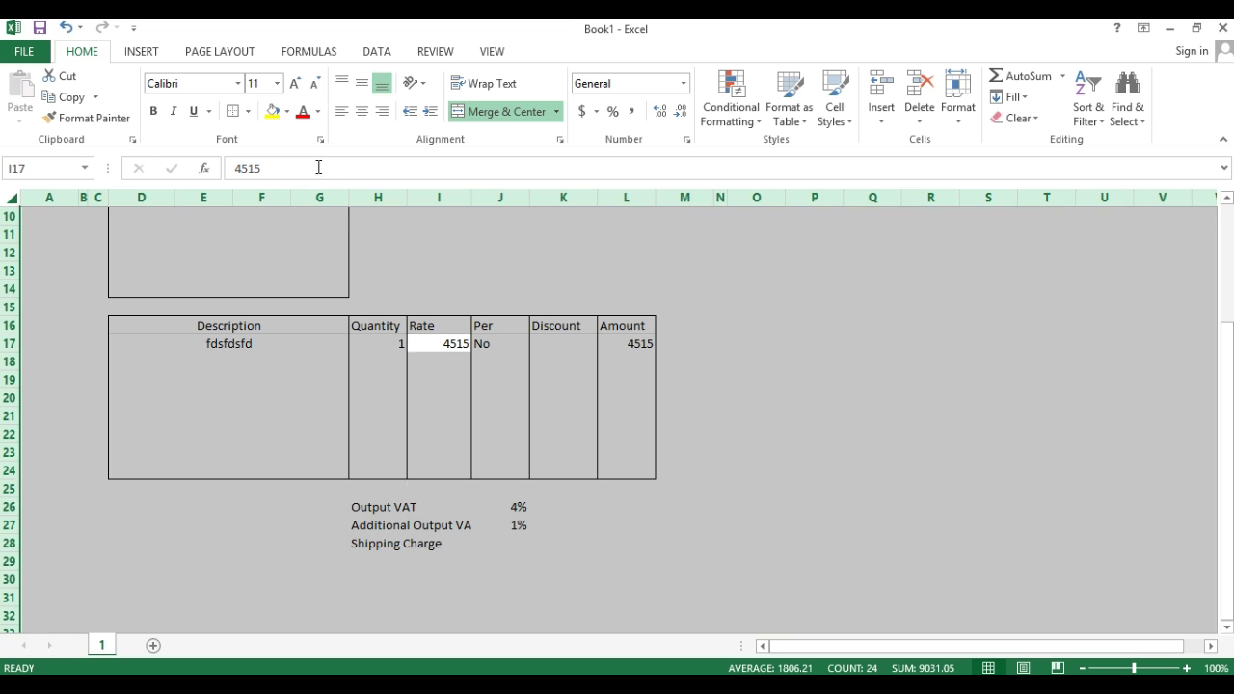
click(341, 111)
click(520, 379)
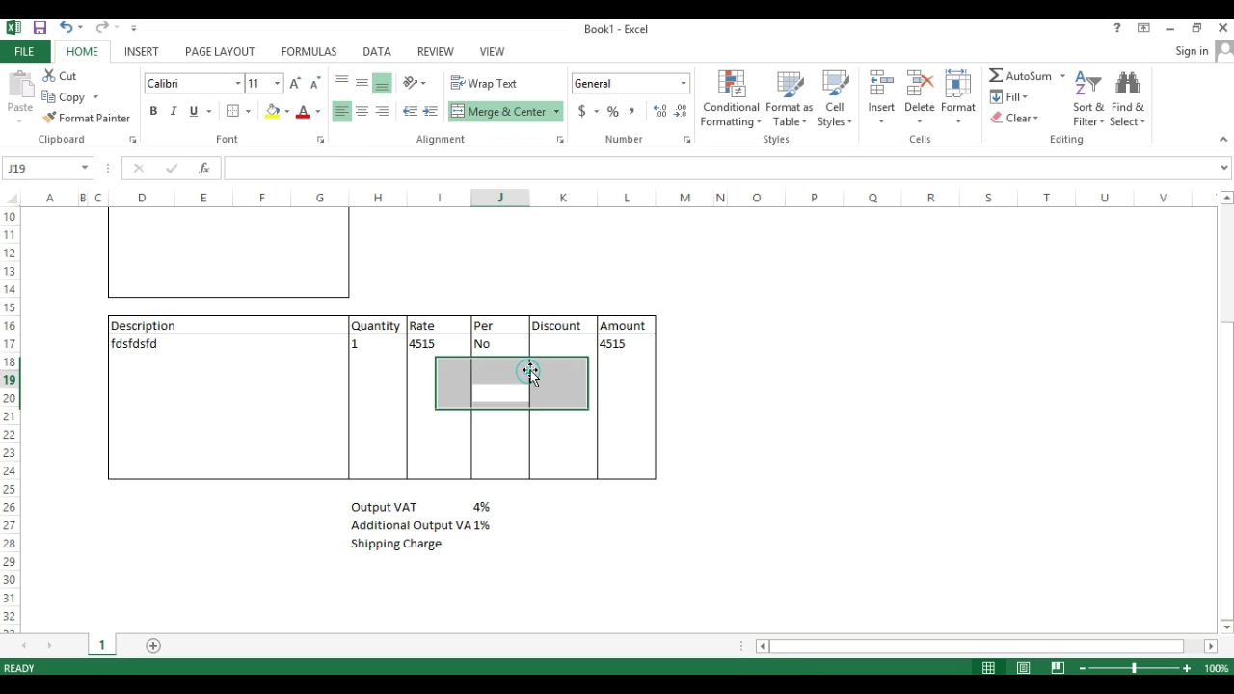
click(619, 357)
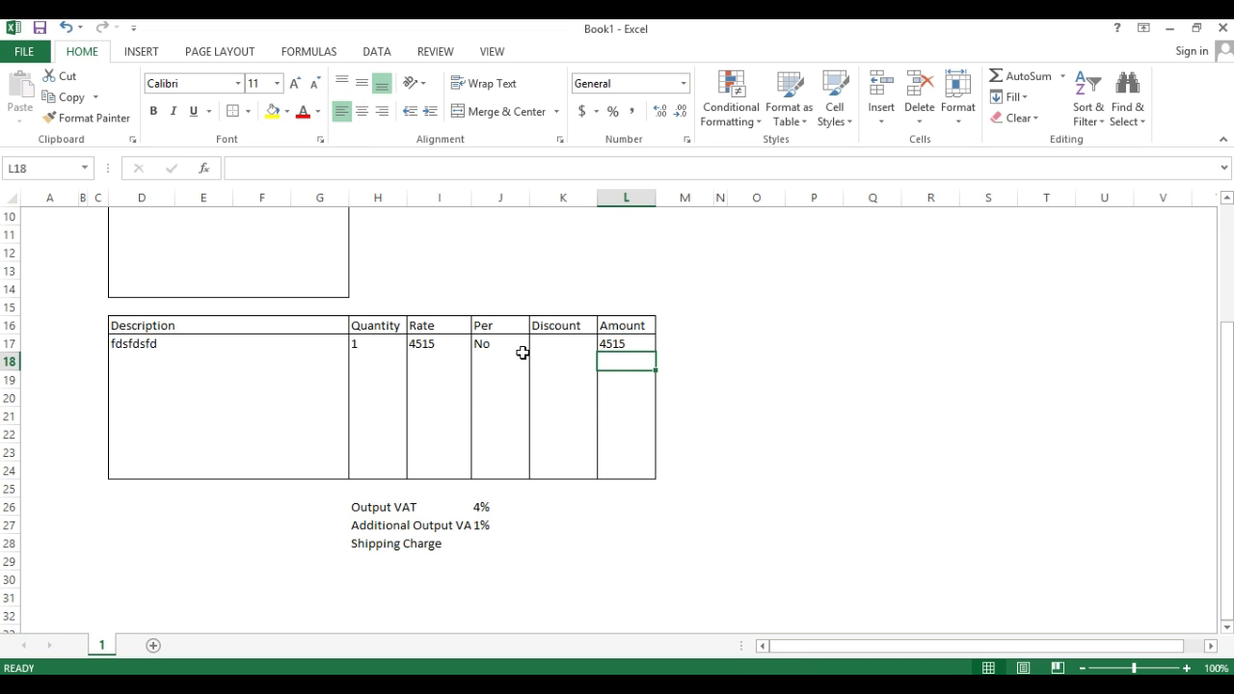
Fill item row 18 with description "ffdsfds", quantity 5, rate 500 and "no" in the Per column
click(265, 364)
text(ffdsfds)
key(Tab)
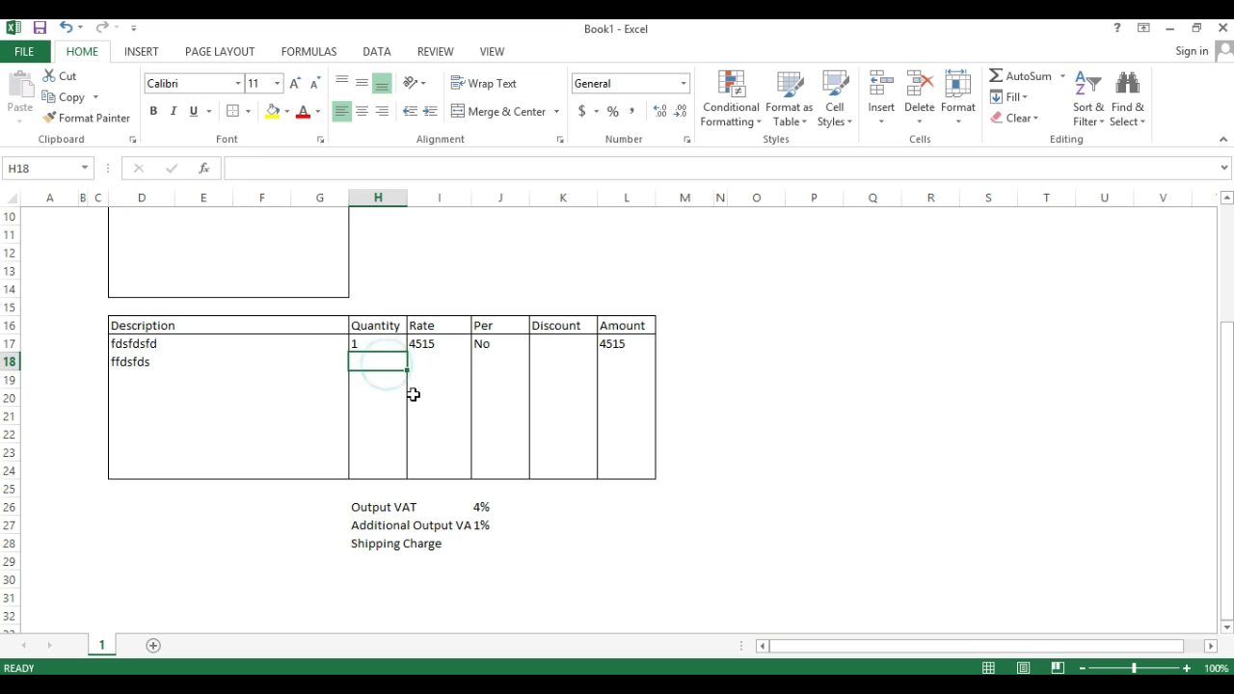
text(5)
key(Tab)
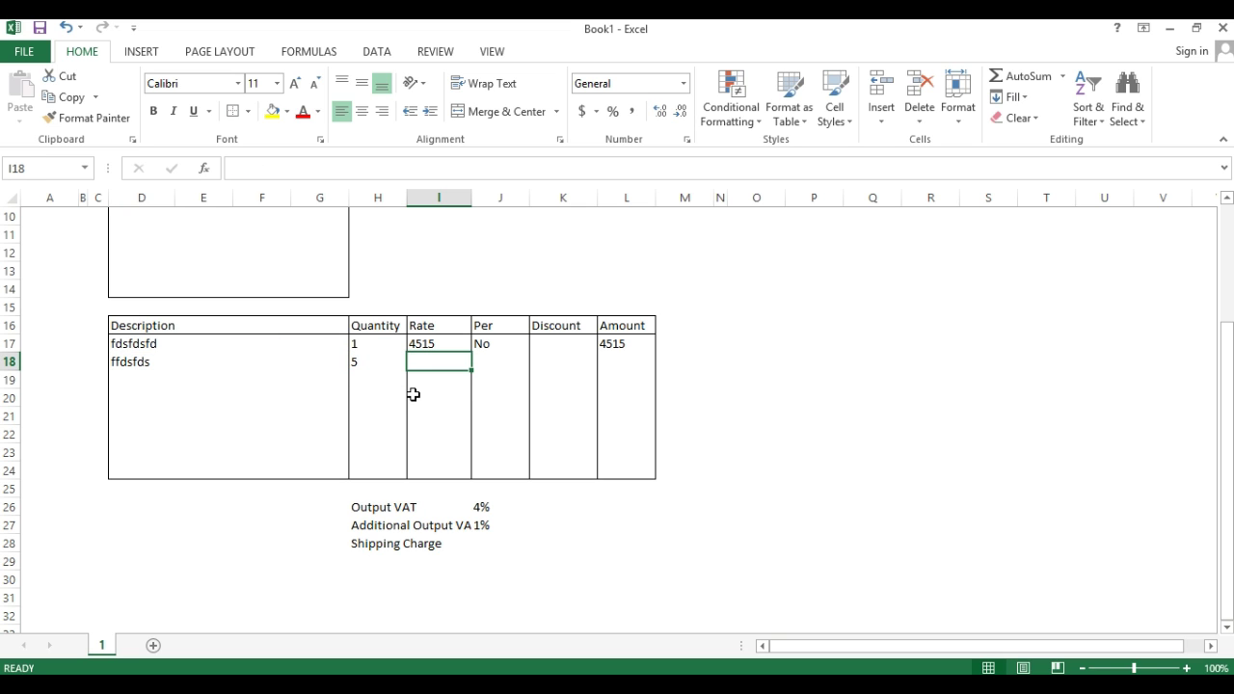
text(500)
key(Tab)
text(no)
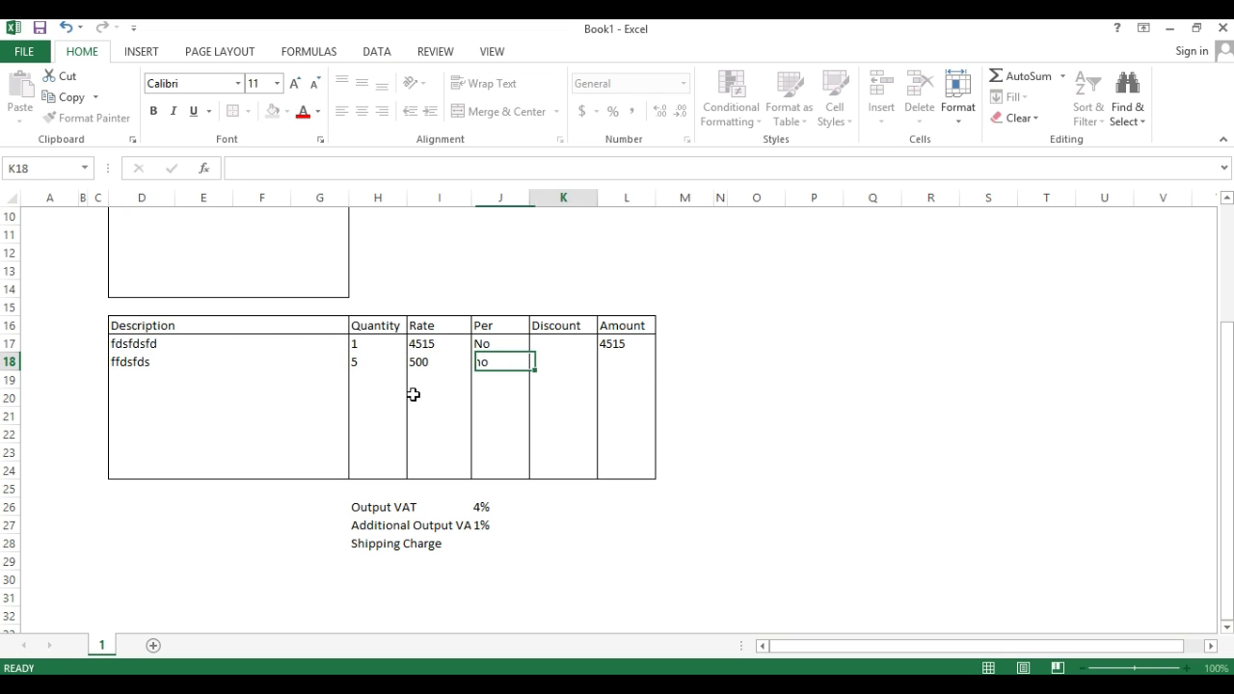
key(Tab)
Copy the Amount formula from L17 to L18
key(Up)
key(ctrl+c)
key(Down)
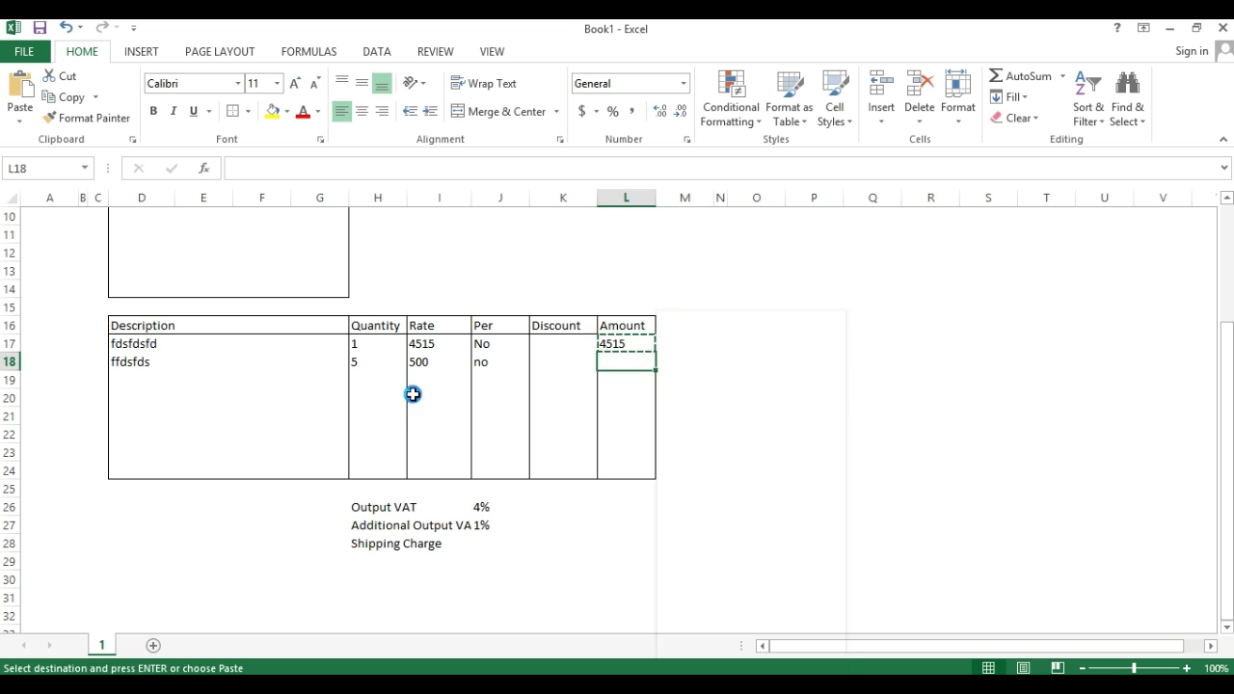
key(ctrl+v)
key(Escape)
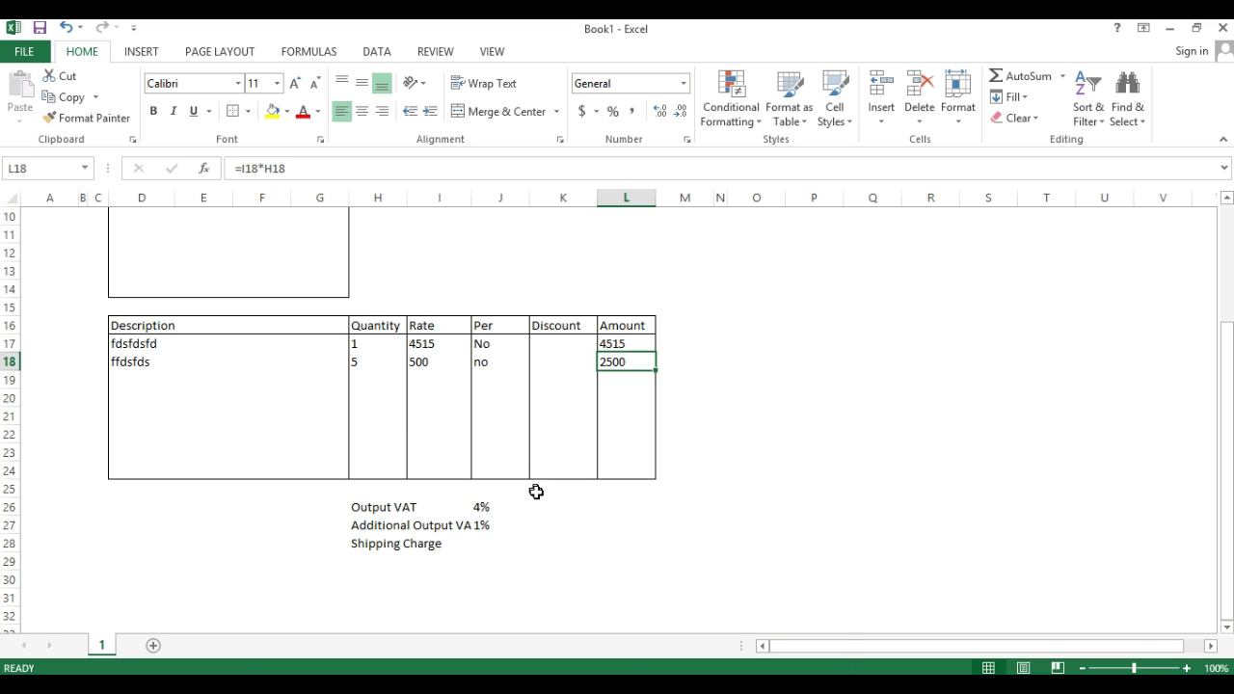
Total the Amount column in L25 with a SUM of L17:L24
click(623, 489)
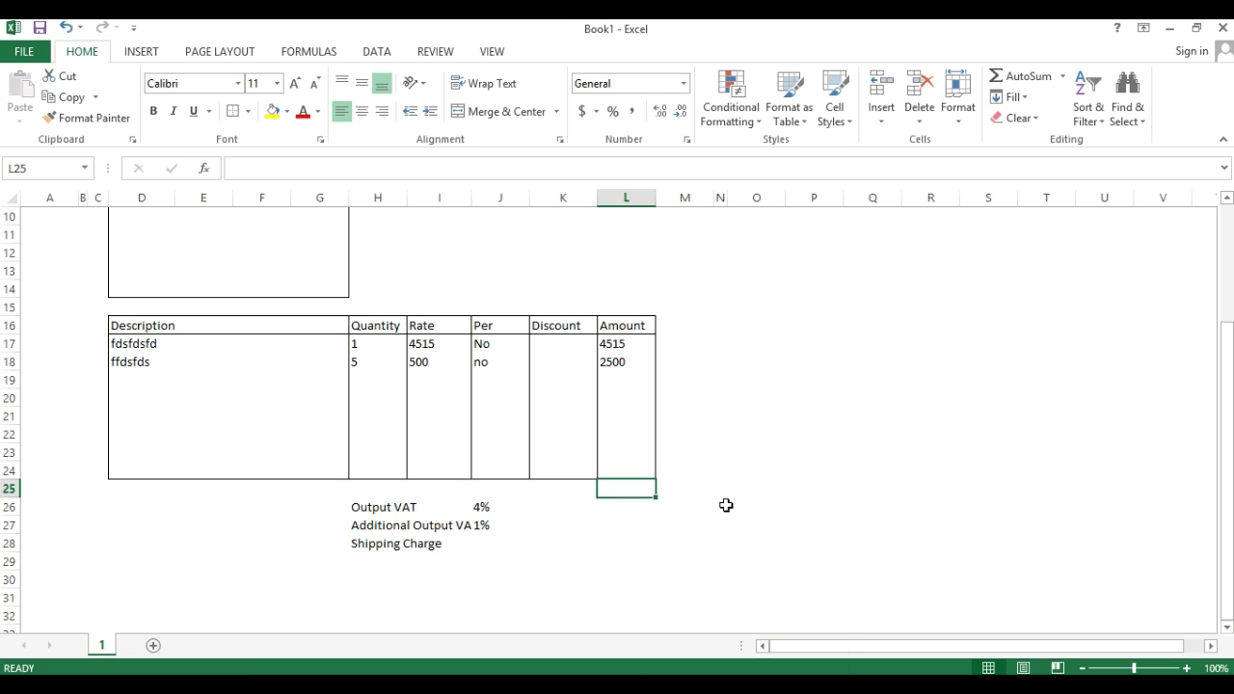
text(=sum()
key(Up)
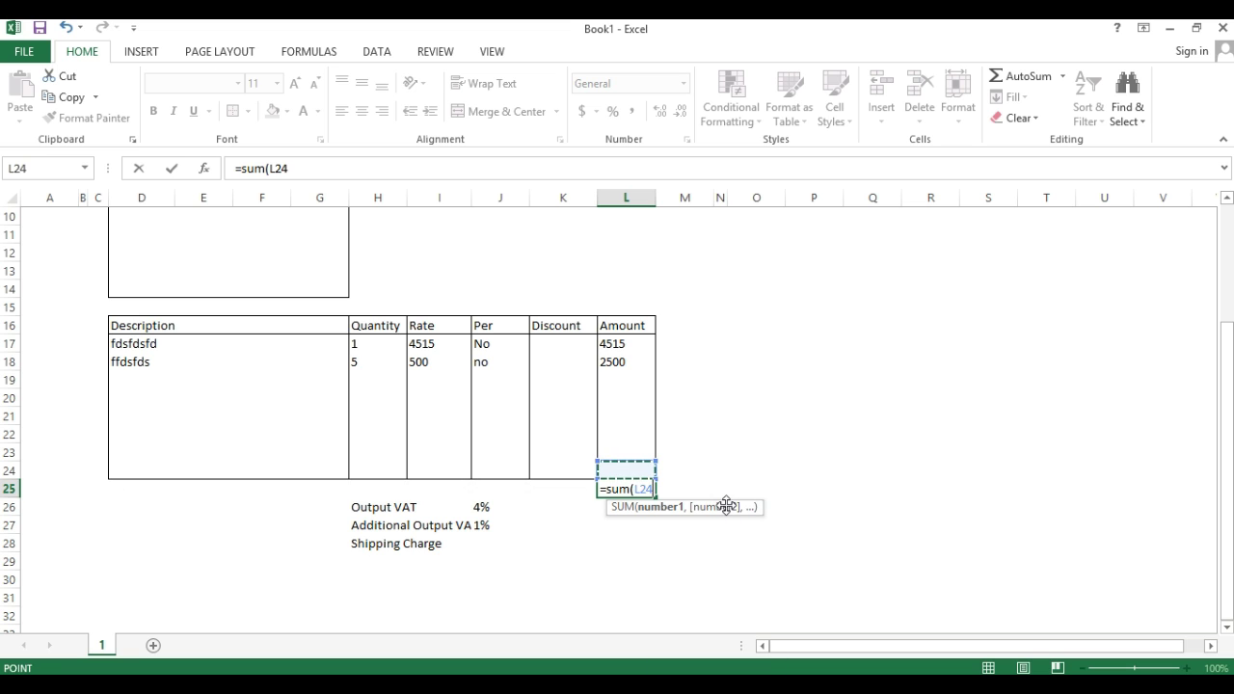
key(shift+Up)
key(shift+Up)
key(shift+Up)
key(shift+Up)
key(shift+Up)
key(shift+Up)
key(shift+Up)
key(Return)
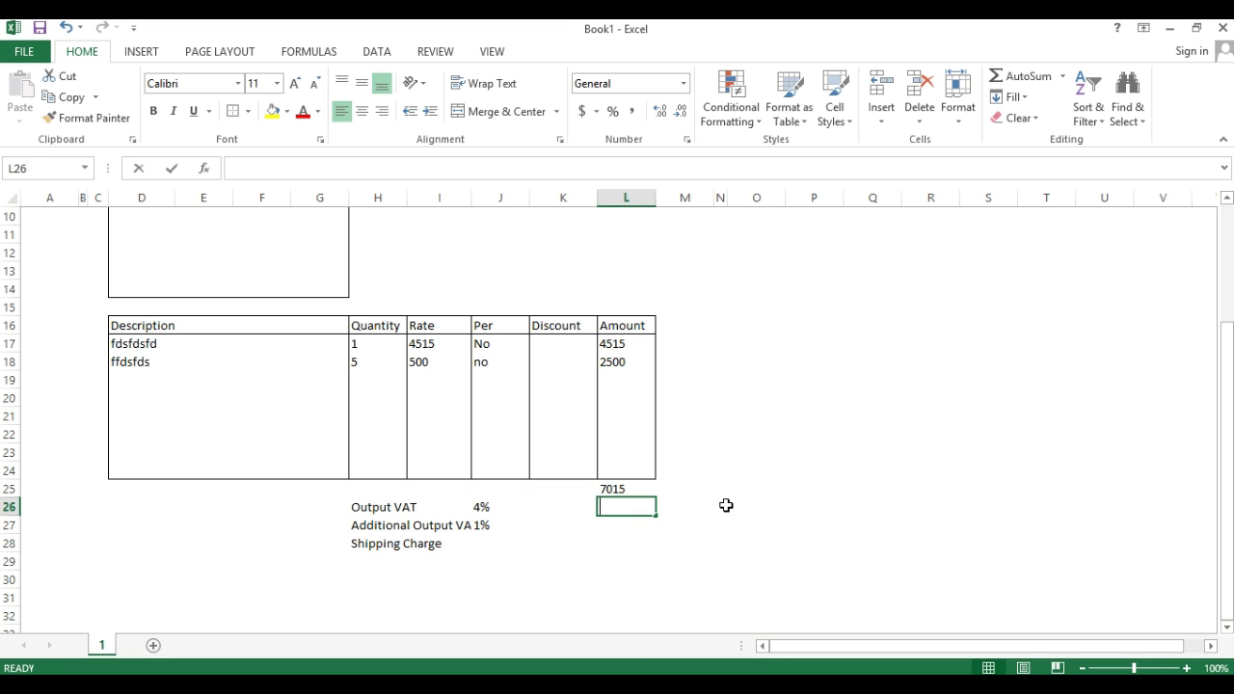
Calculate the Output VAT in L26 by multiplying the subtotal L25 by the rate in J26
text(=)
key(Up)
text(*)
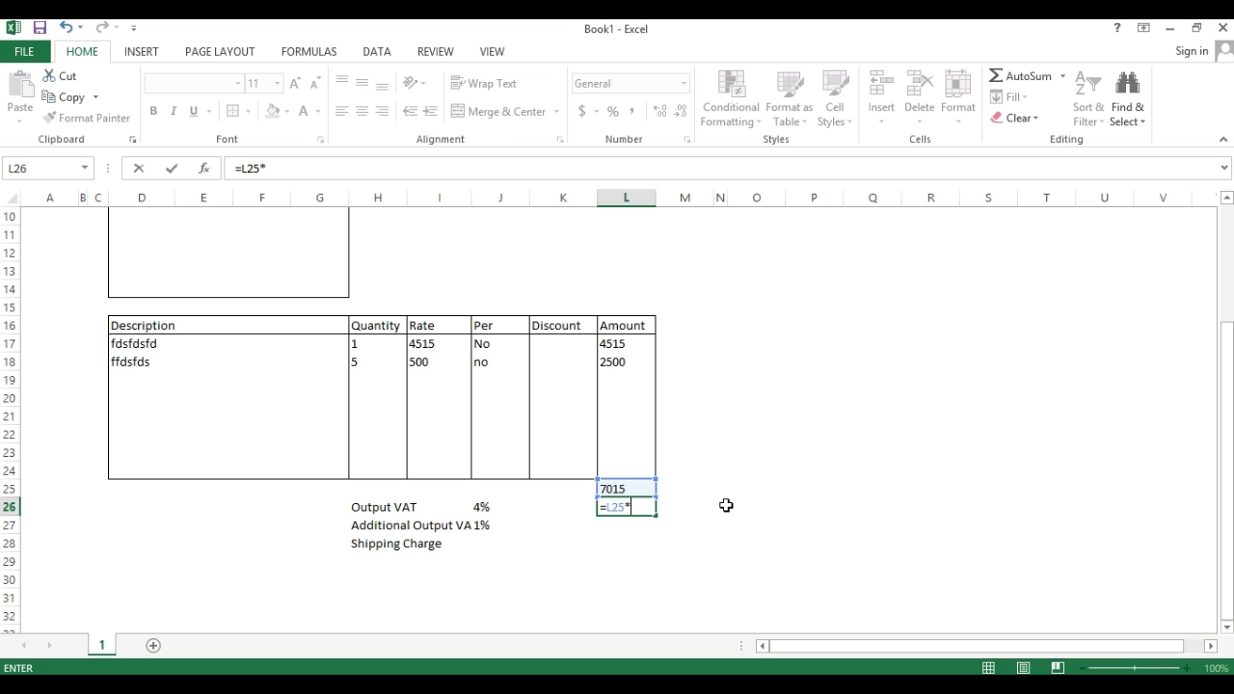
key(Left)
key(Left)
key(Return)
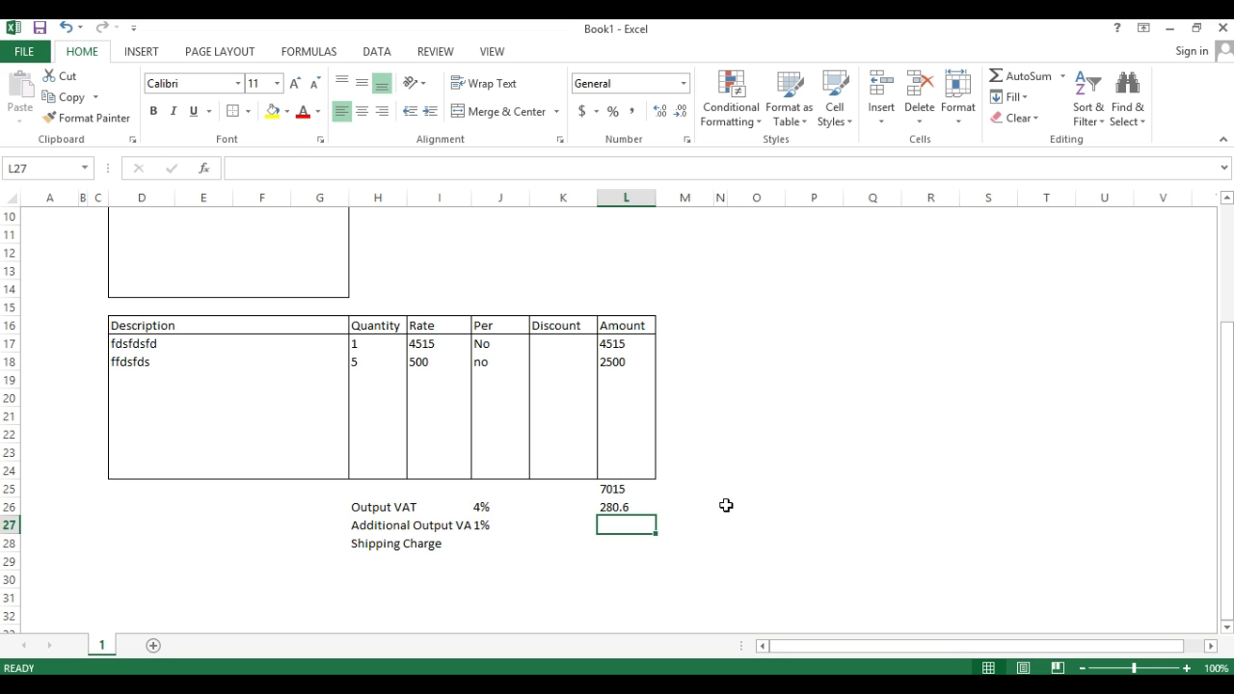
Calculate the Additional Output VAT in L27 by multiplying the subtotal L25 by the rate in J27
click(594, 492)
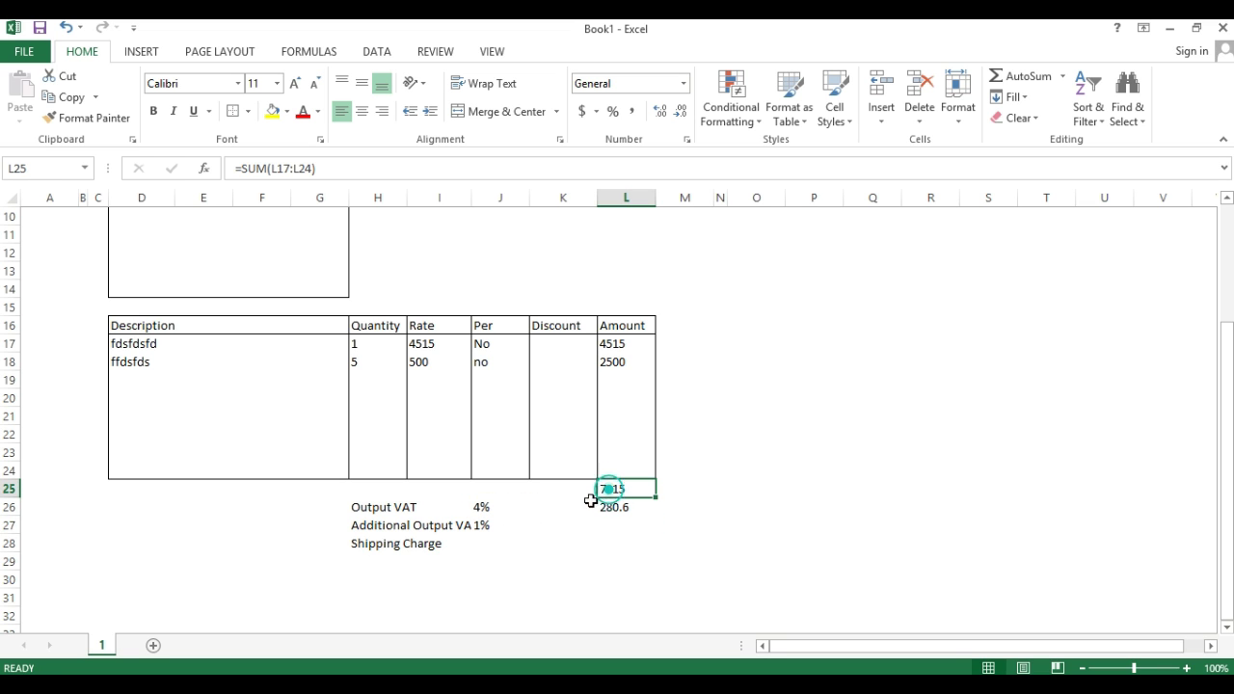
click(481, 509)
click(622, 521)
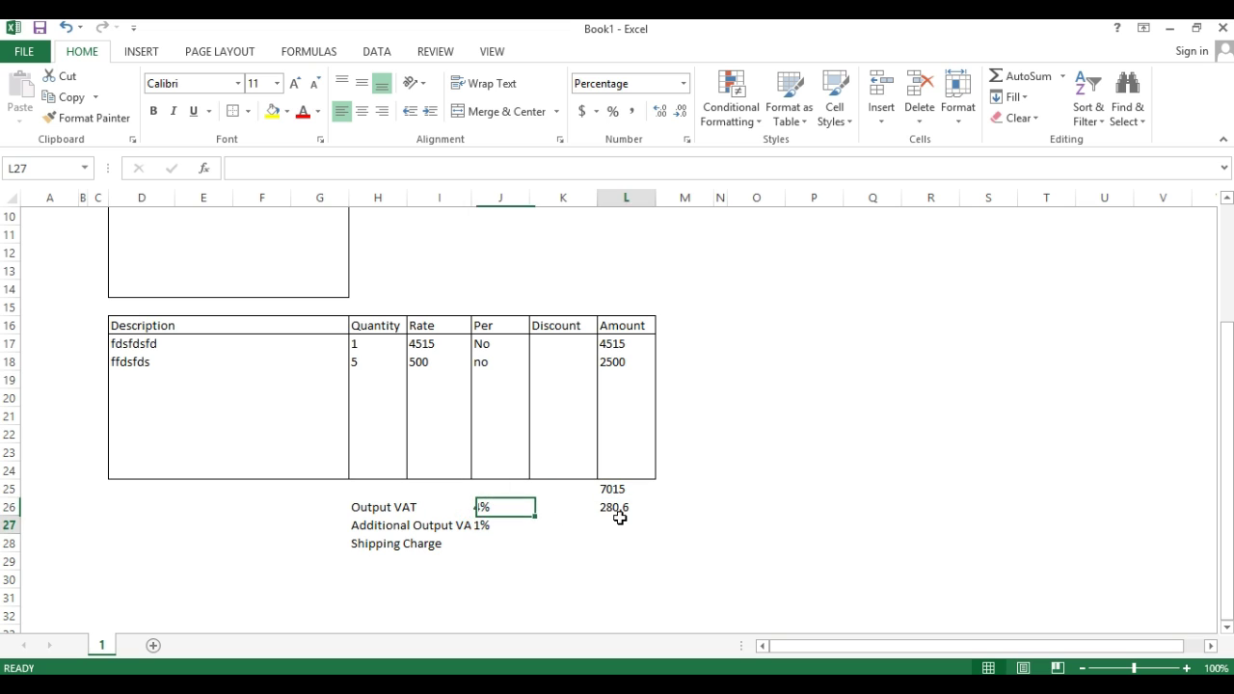
click(427, 525)
click(481, 526)
click(607, 525)
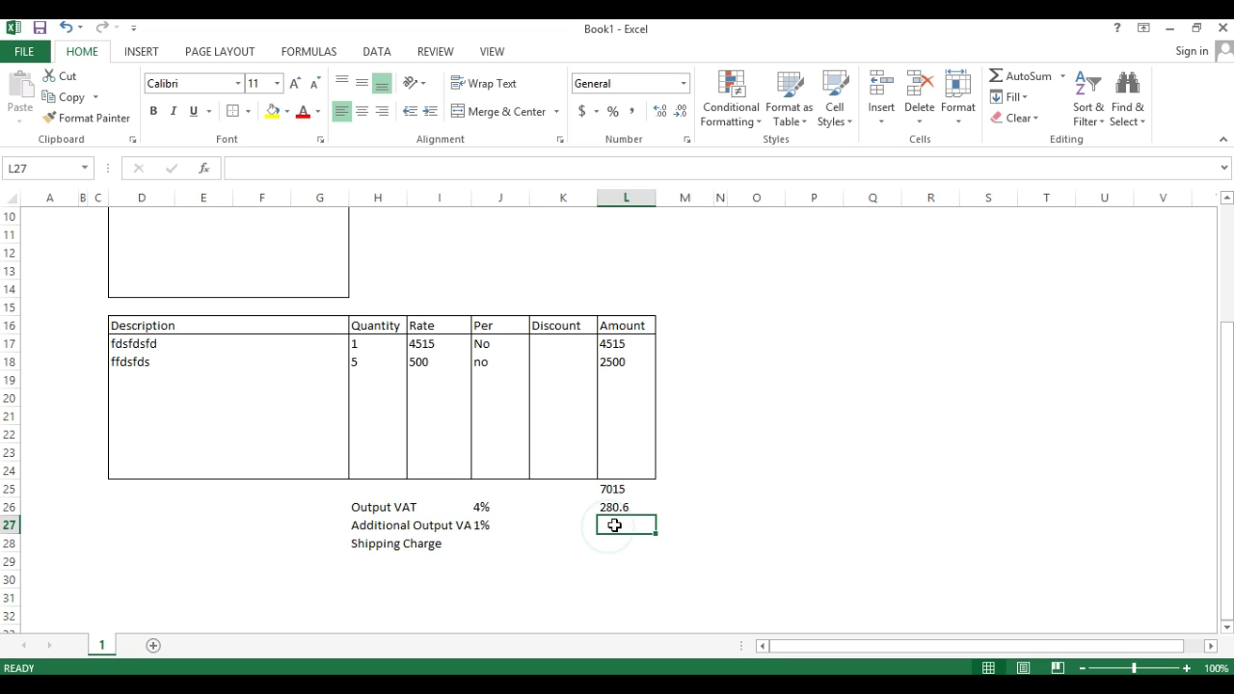
text(=)
click(617, 487)
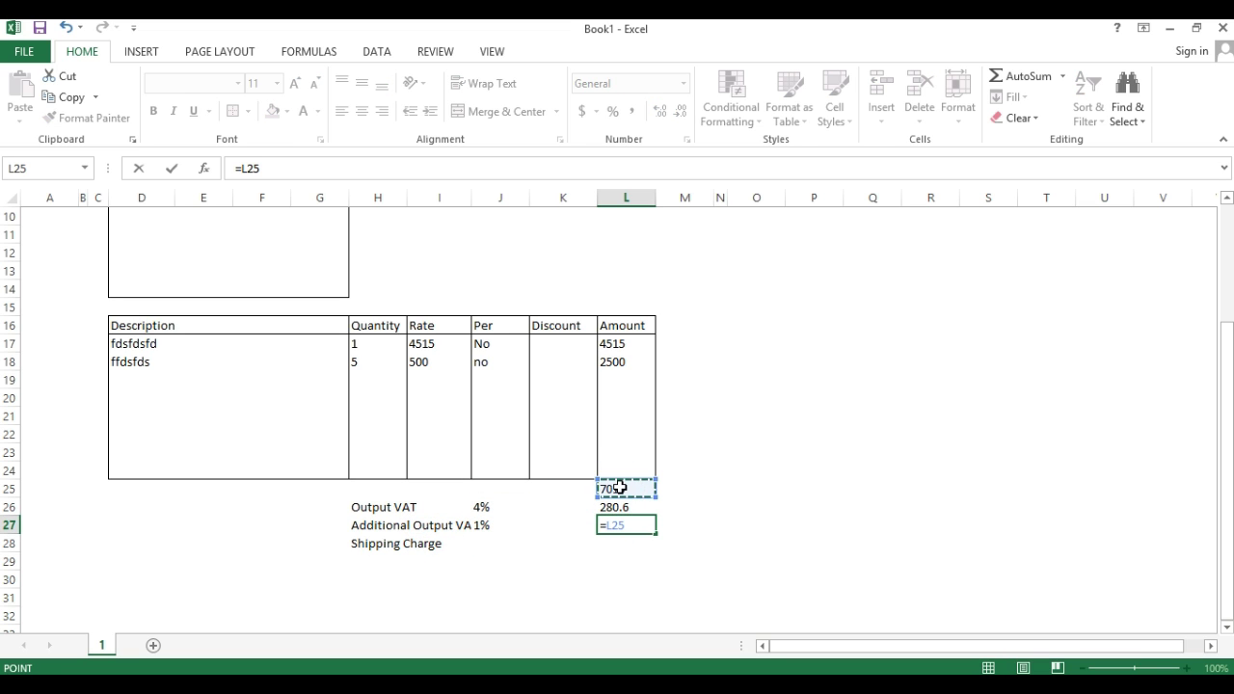
text(*)
click(483, 525)
key(Return)
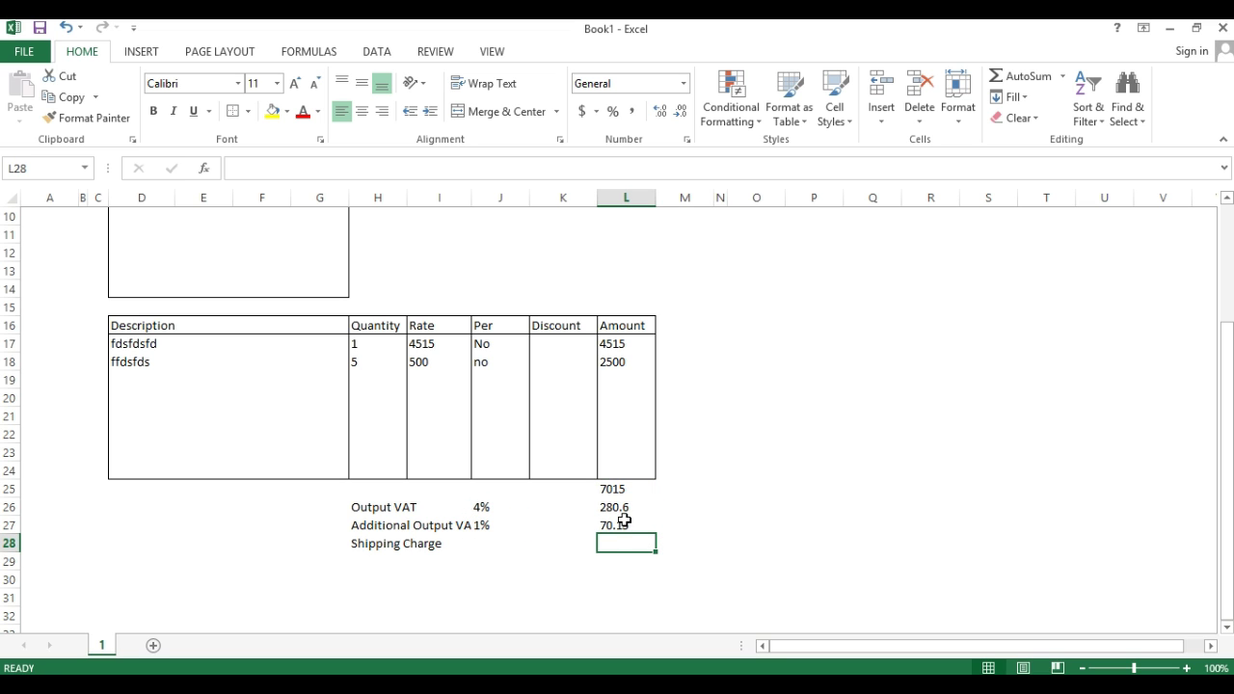
click(425, 522)
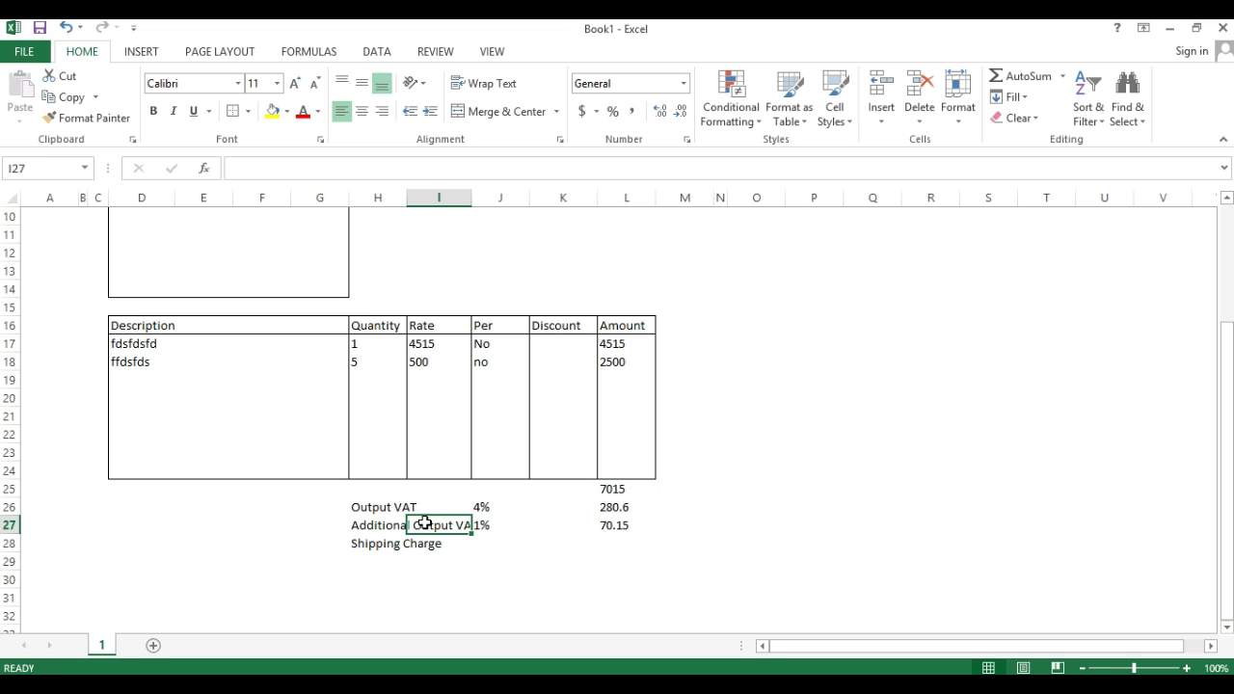
Review the Output VAT and Additional Output VAT labels and their rates in H26:J27
click(376, 527)
click(388, 508)
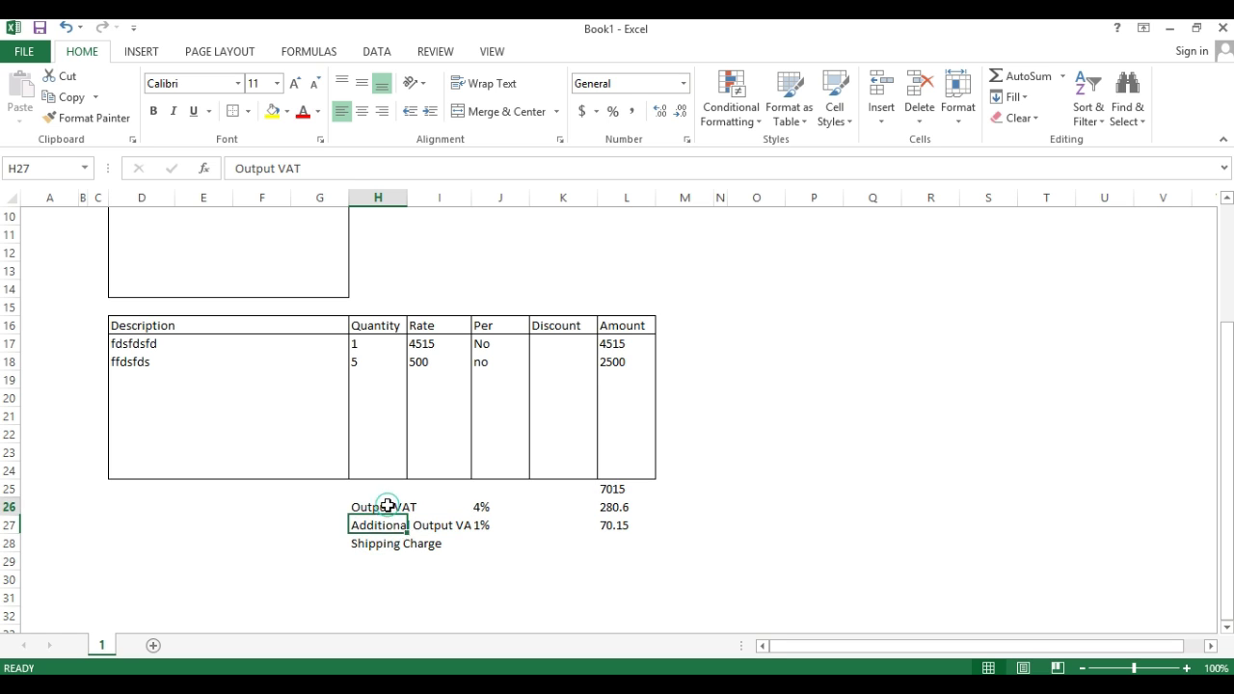
click(390, 523)
click(389, 507)
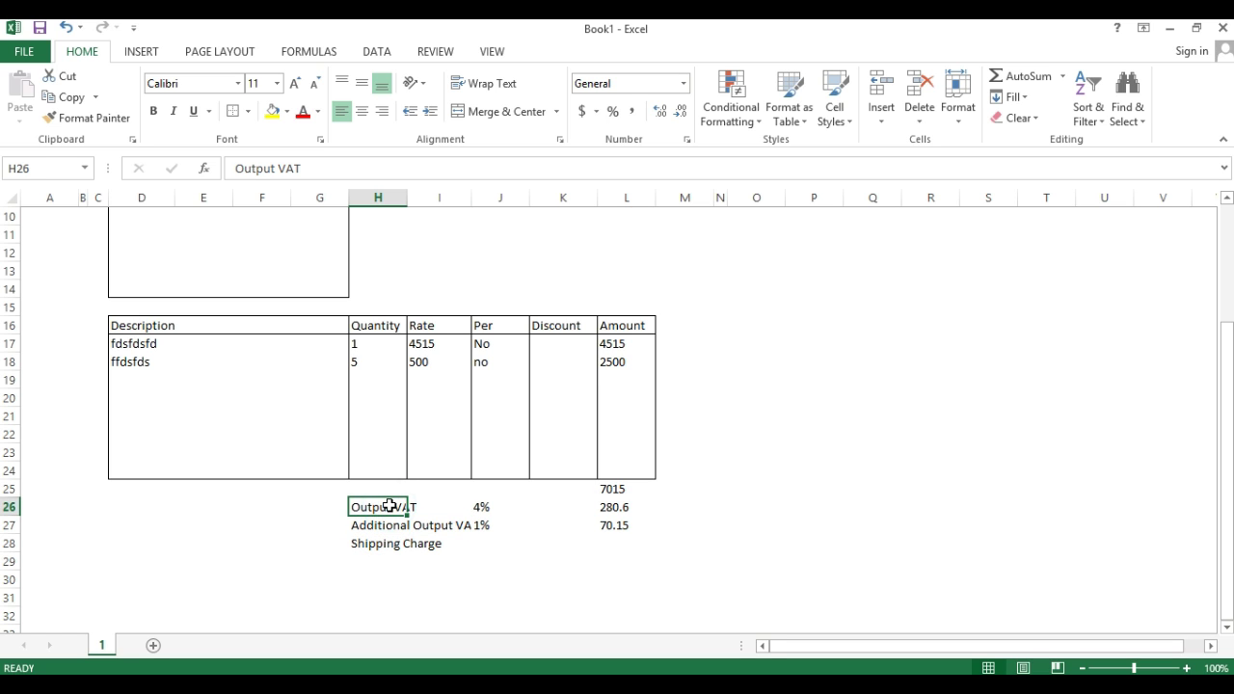
click(495, 507)
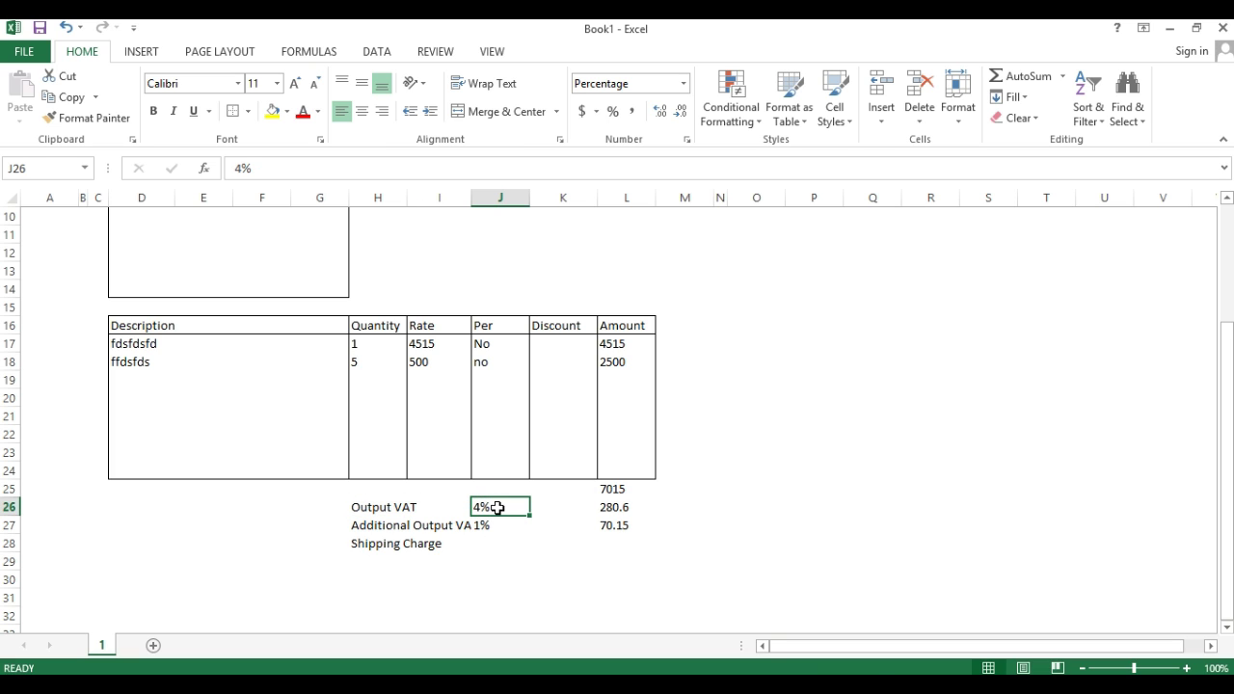
drag(494, 507, 495, 517)
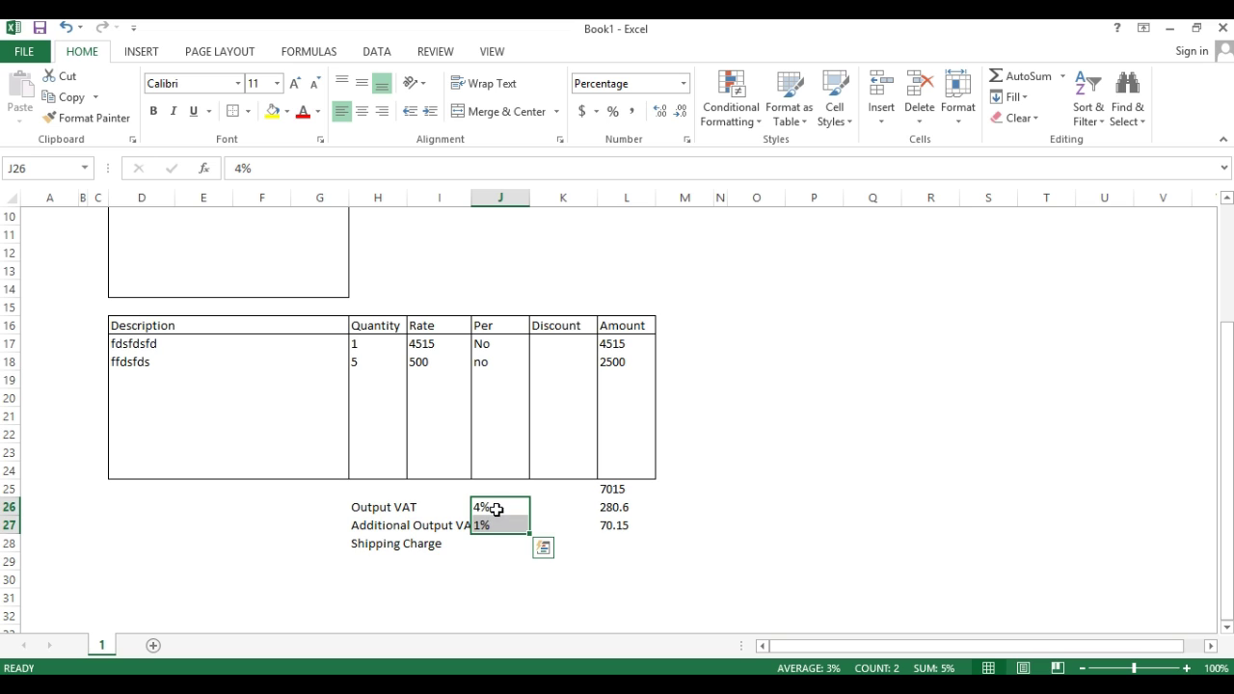
click(400, 505)
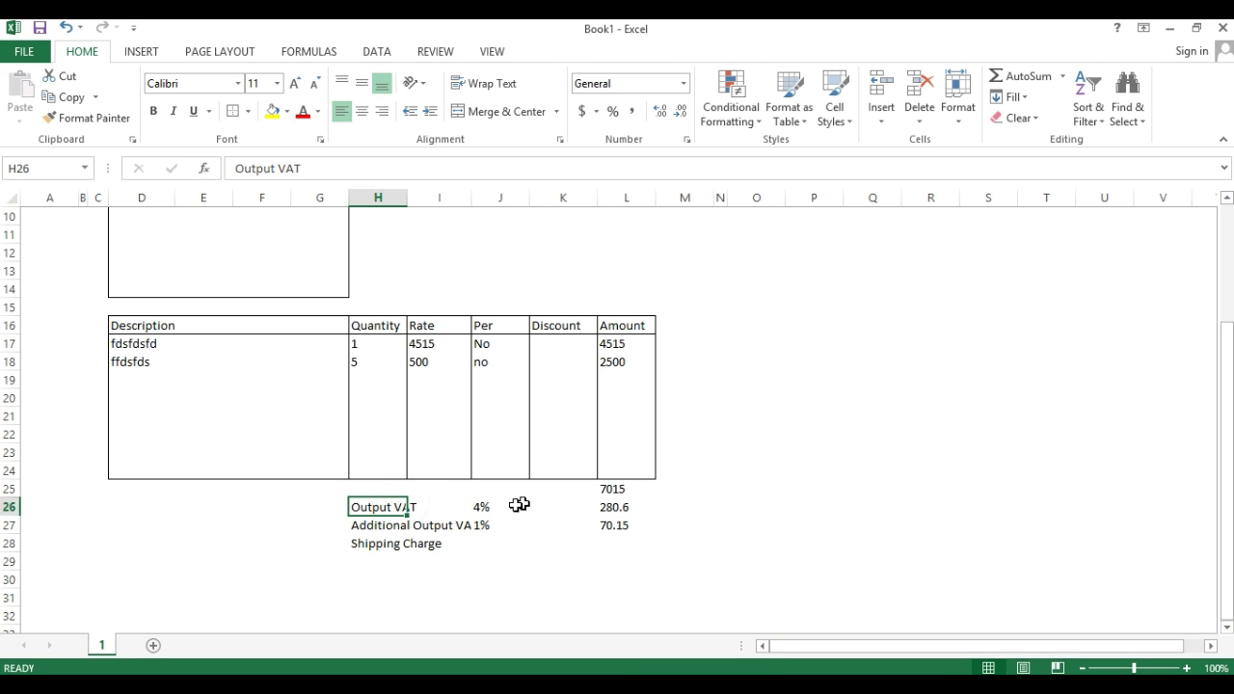
click(403, 525)
click(490, 525)
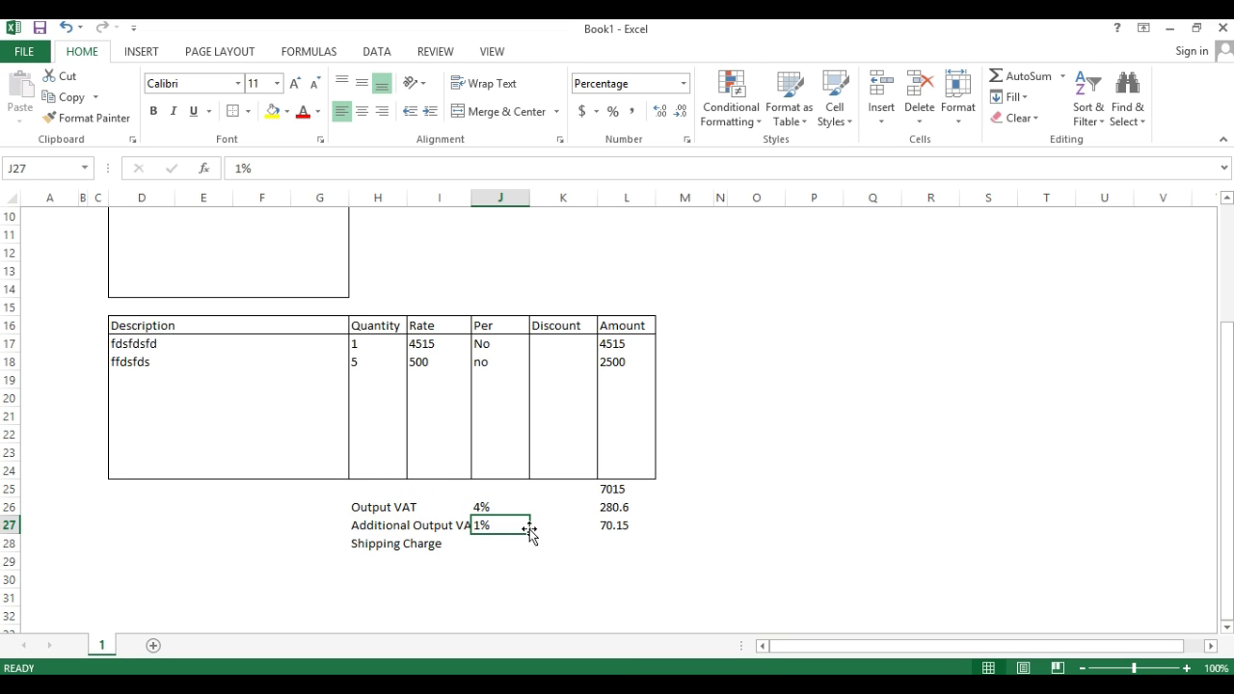
click(505, 508)
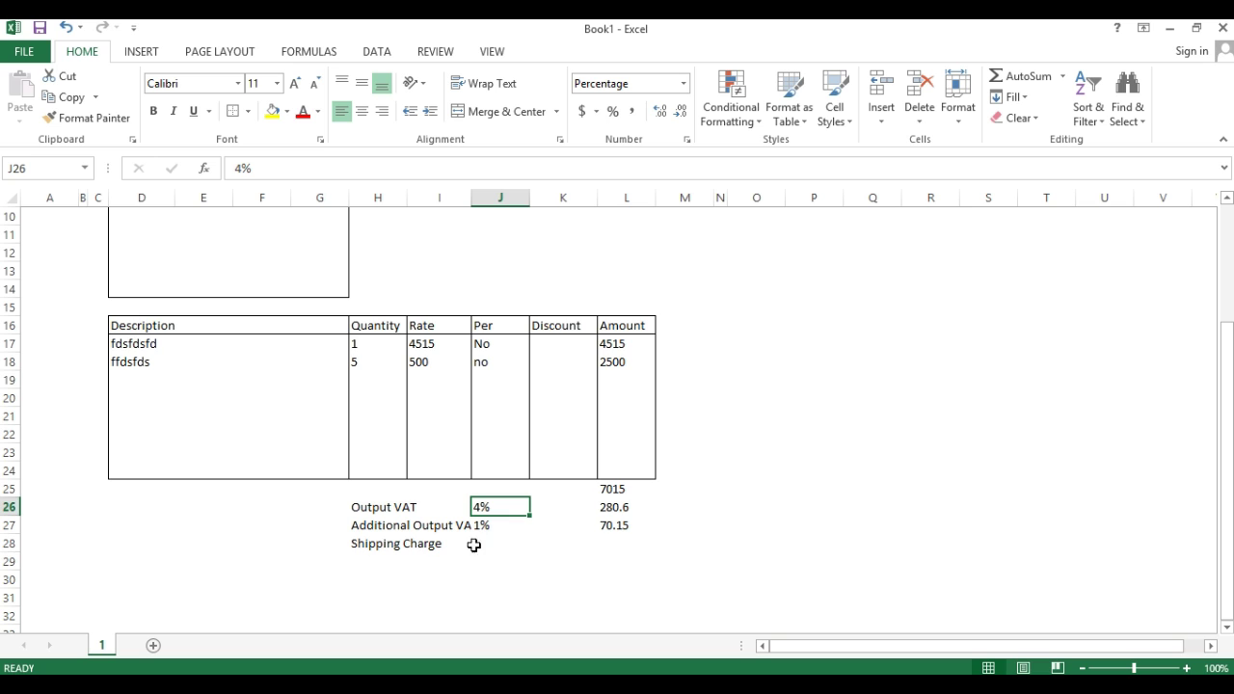
Add an Output CST label in H30 with a rate of 5% in J30
click(382, 576)
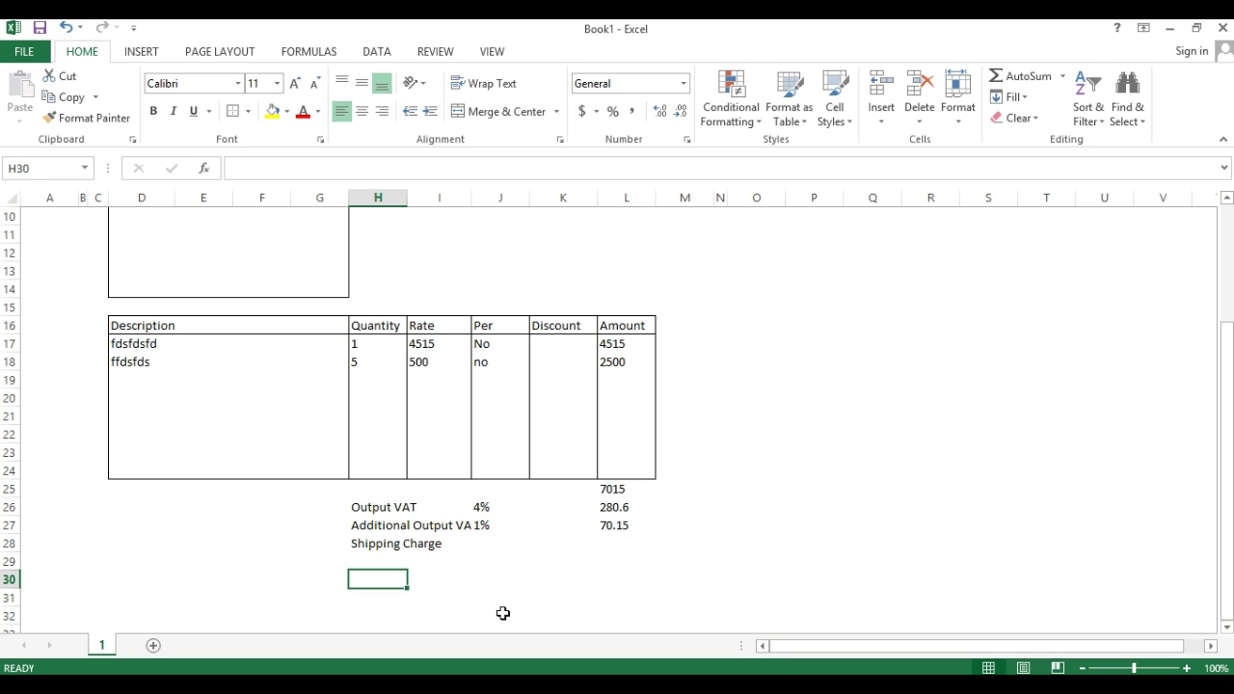
key(BackSpace)
text(Output )
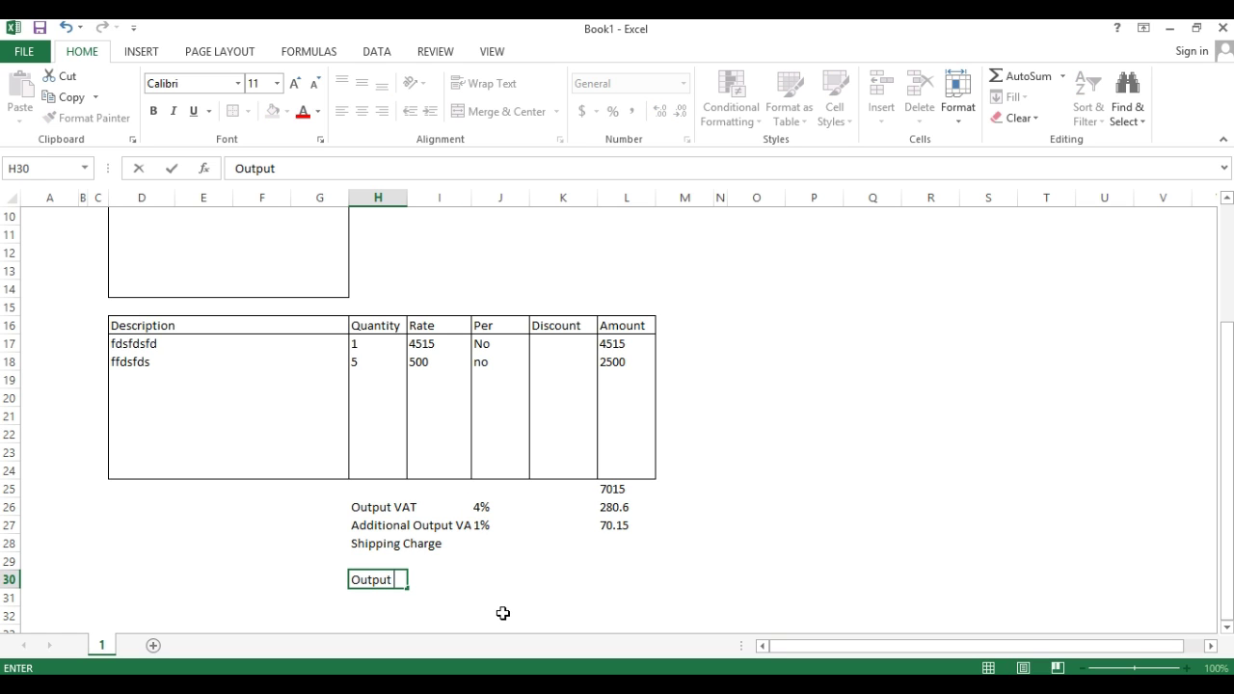
text(CST)
key(Tab)
key(Tab)
text(5)
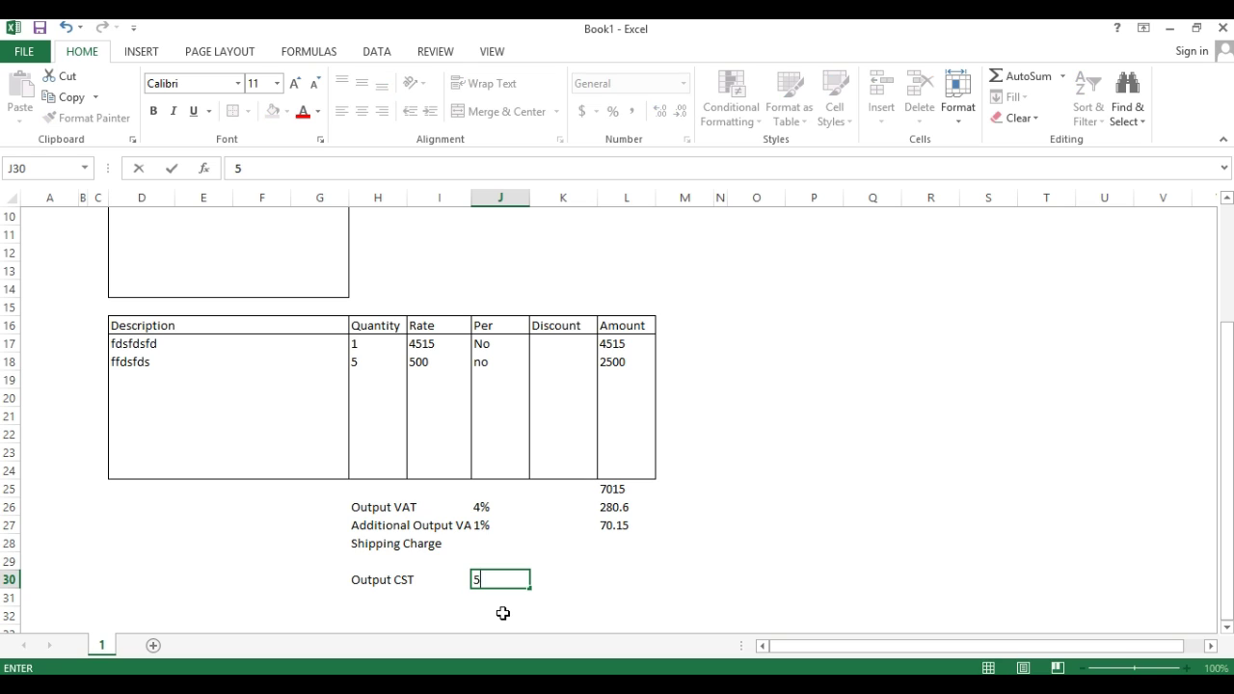
text(%)
key(Tab)
key(Tab)
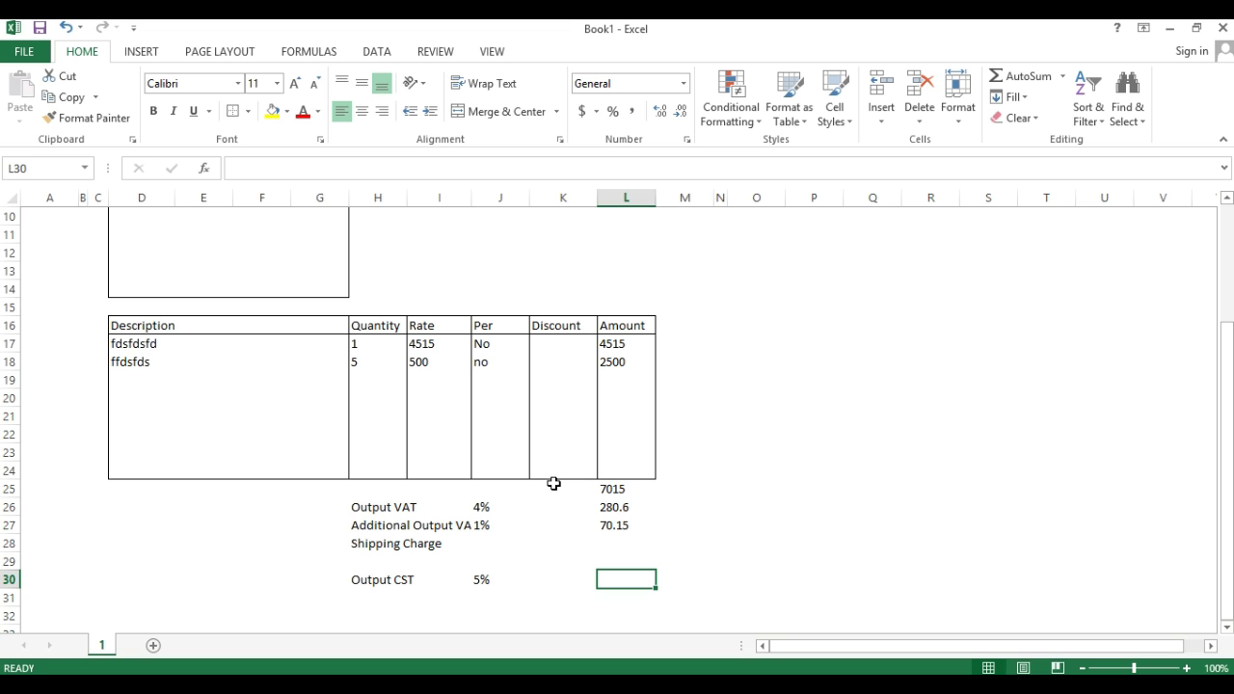
Enter 1 as the invoice number in J3
scroll(553, 483, up, 2)
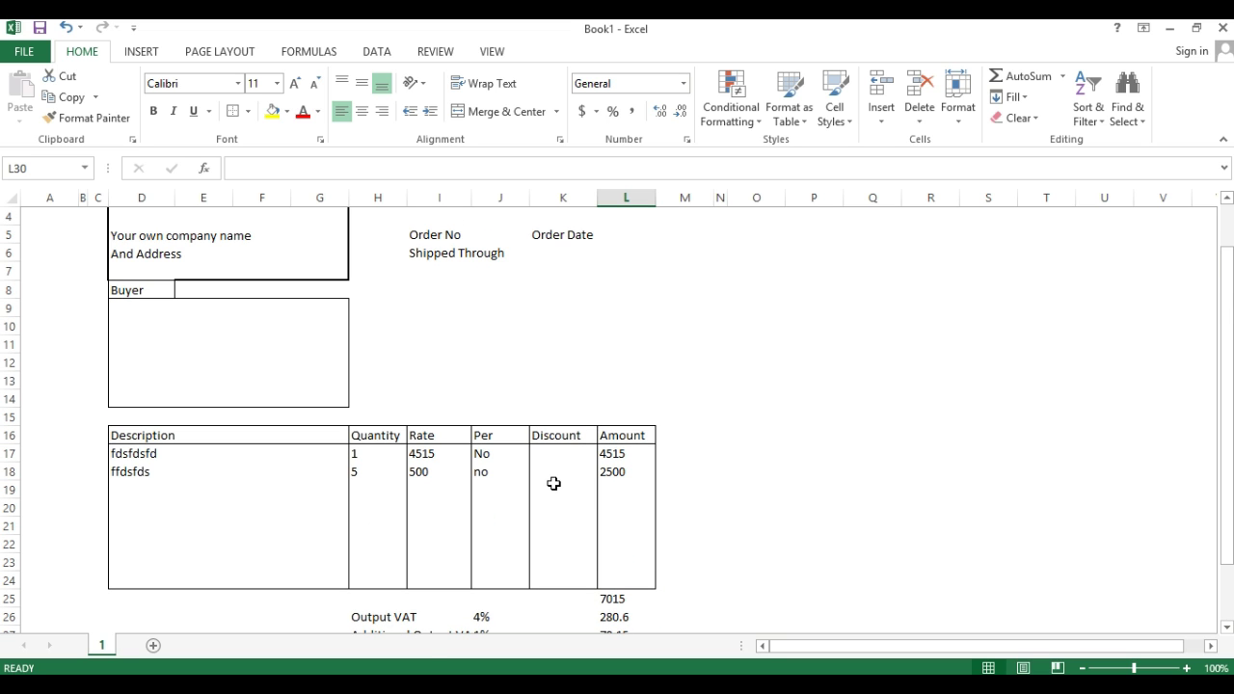
scroll(558, 486, up, 1)
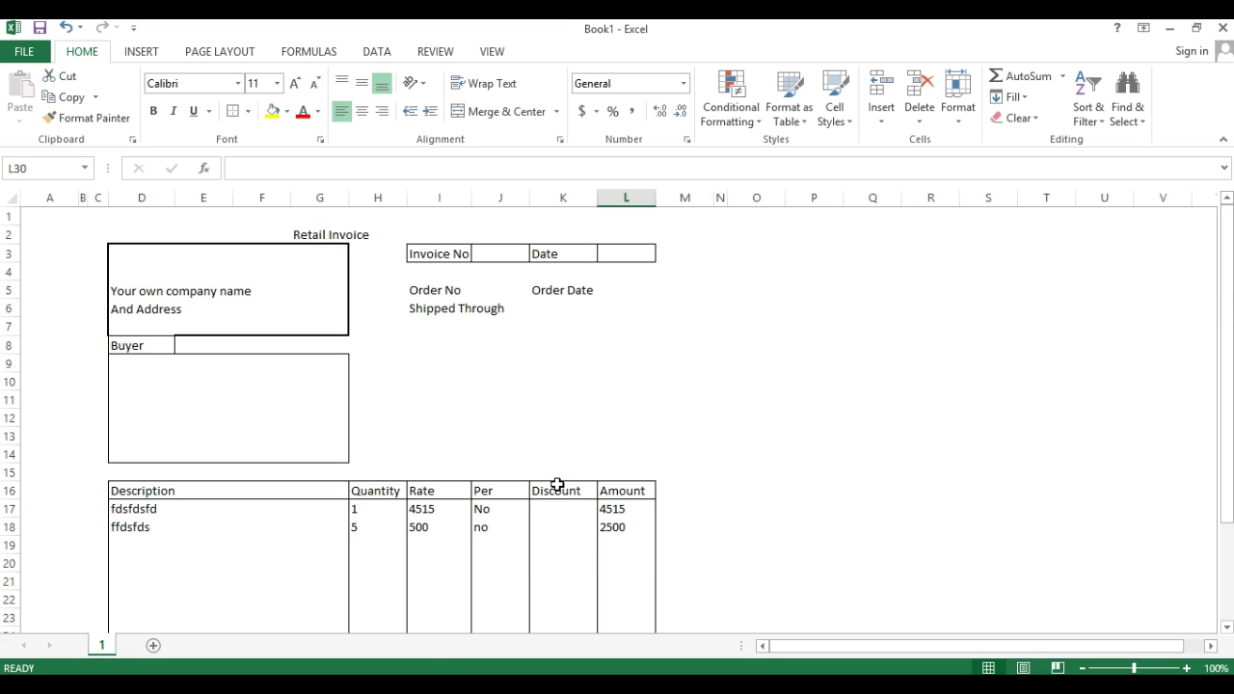
click(507, 253)
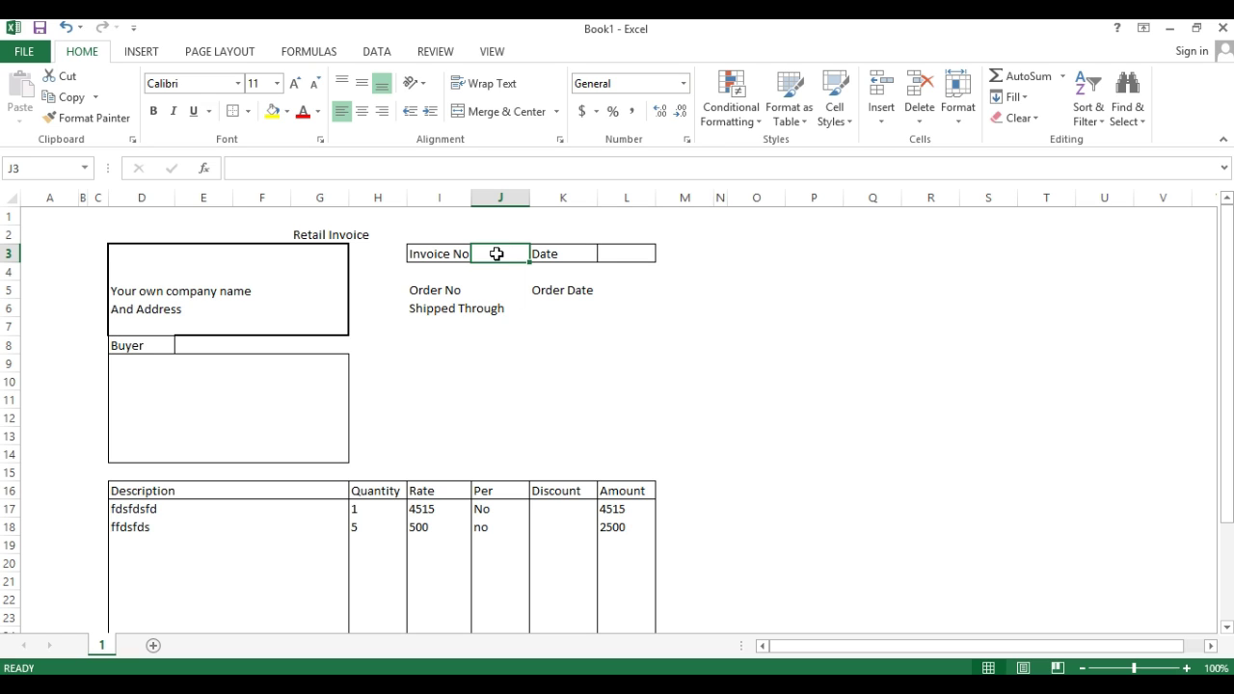
click(490, 362)
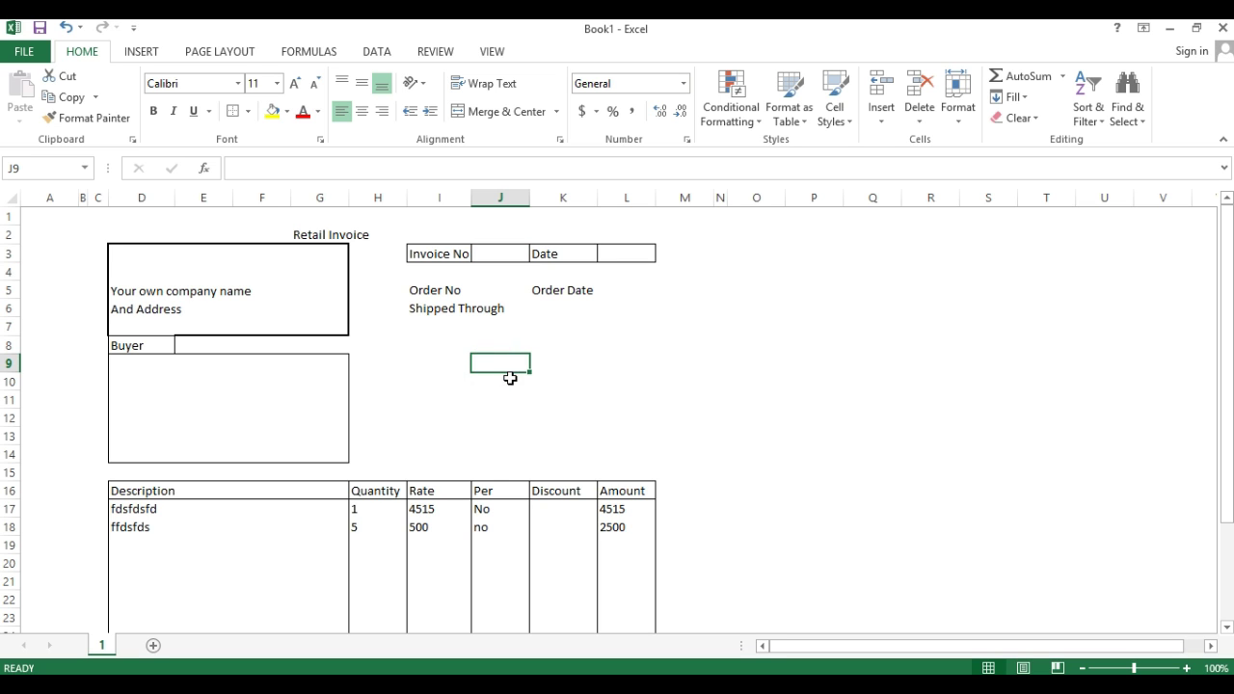
click(510, 253)
text(1)
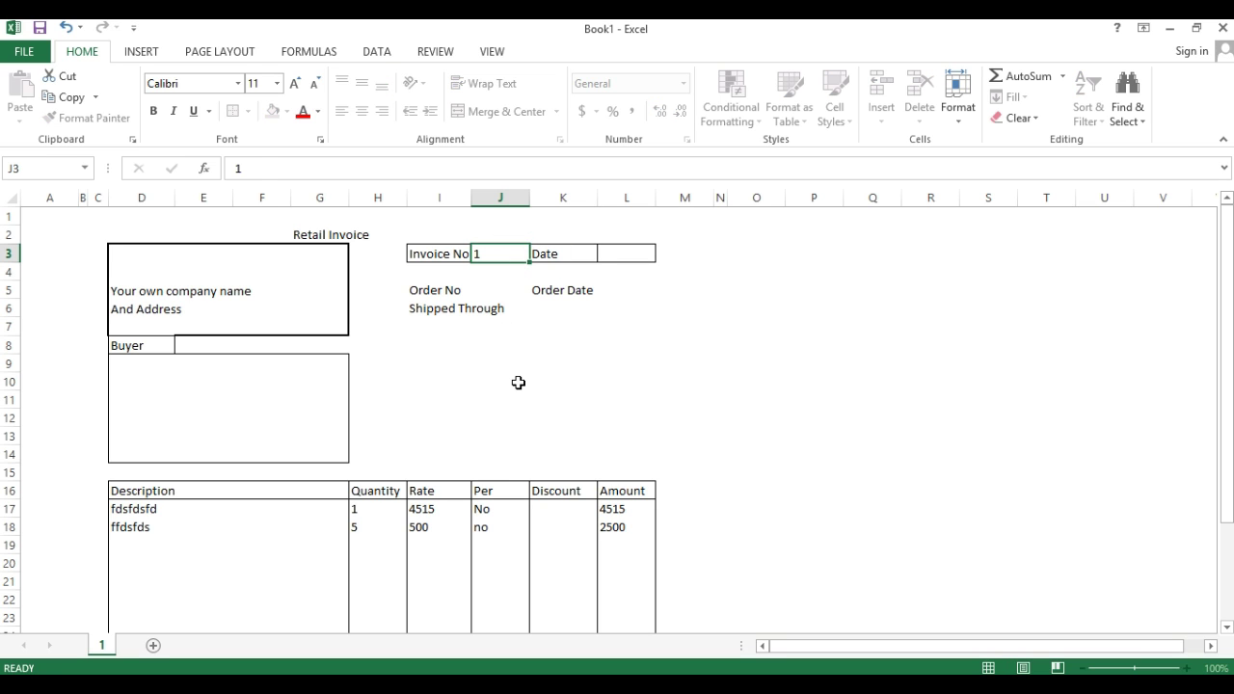
key(Tab)
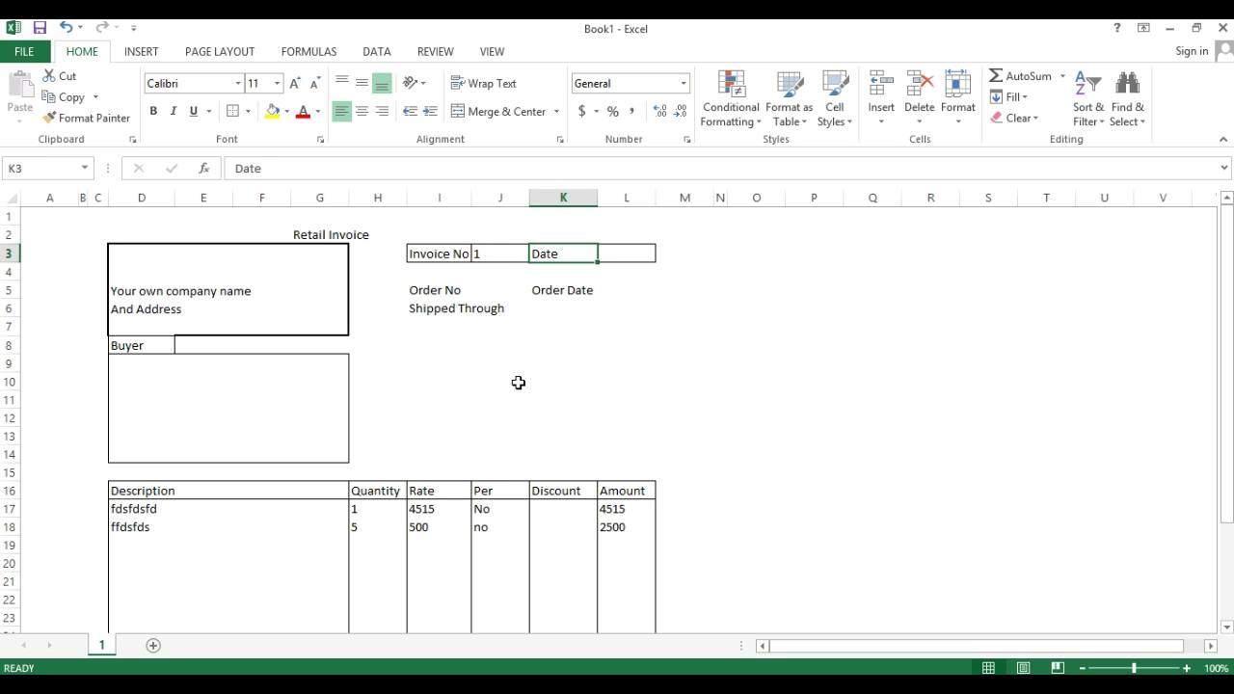
scroll(518, 386, down, 3)
click(492, 505)
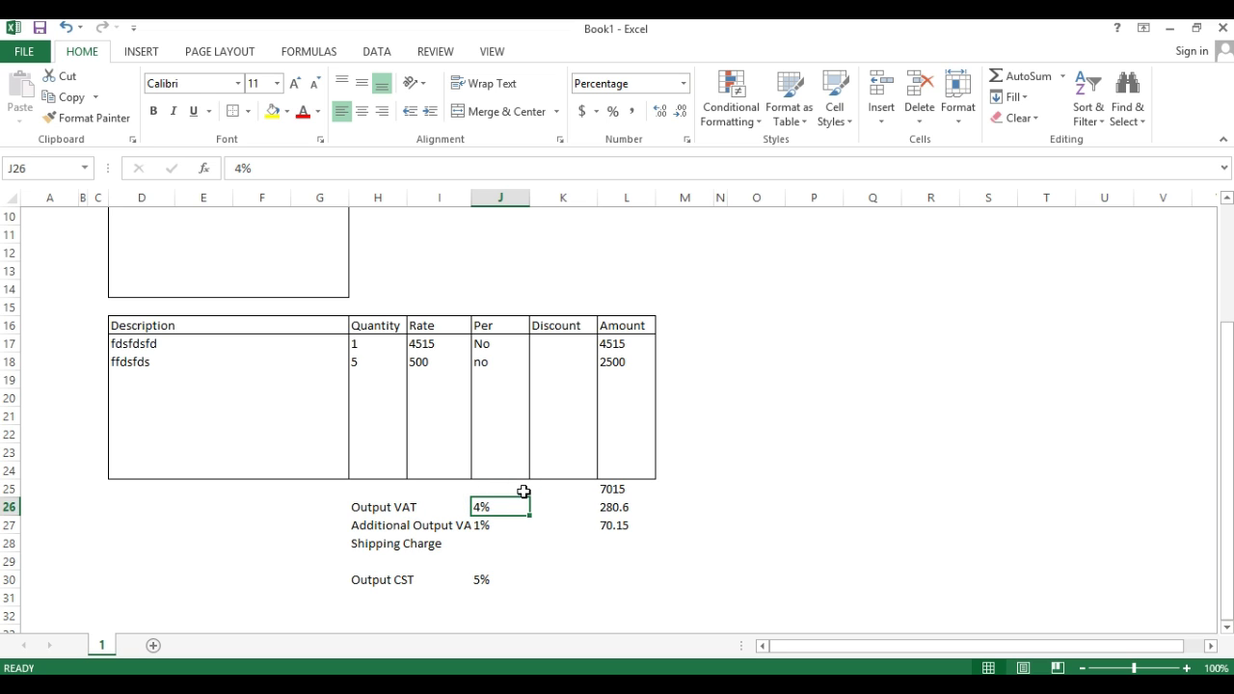
scroll(524, 492, up, 3)
click(487, 254)
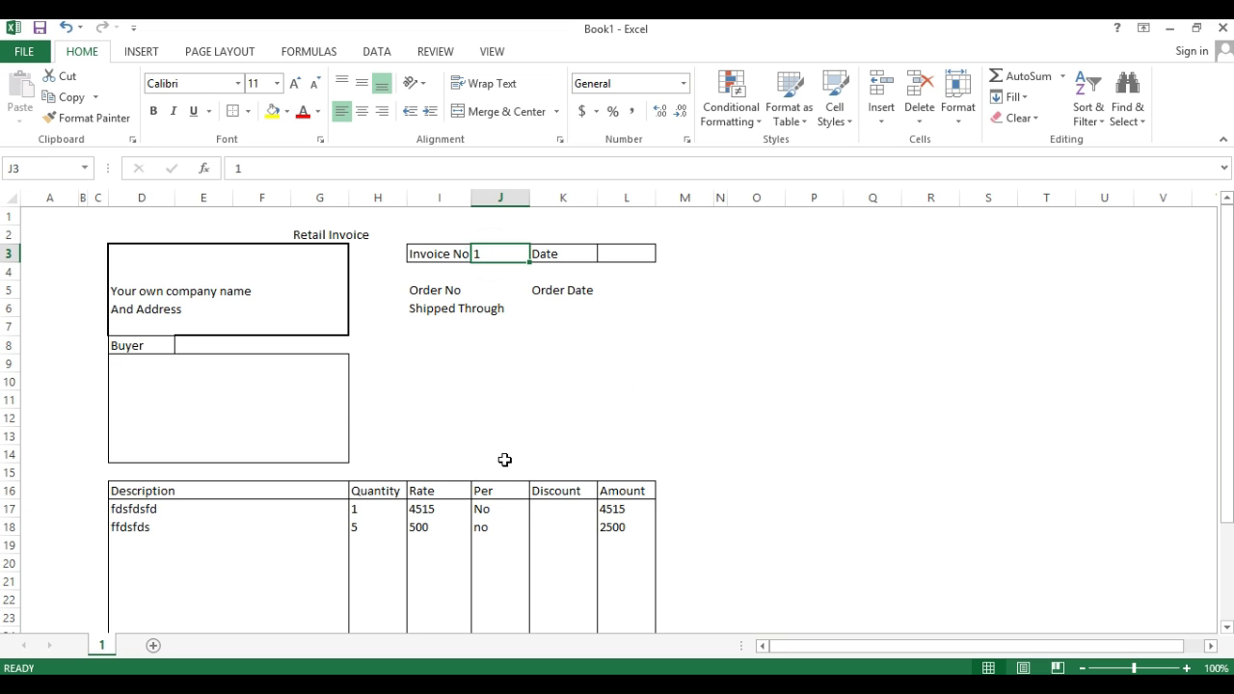
Clear the invoice number in J3 and the Output CST label and rate in H30:J30
click(482, 251)
scroll(503, 353, down, 5)
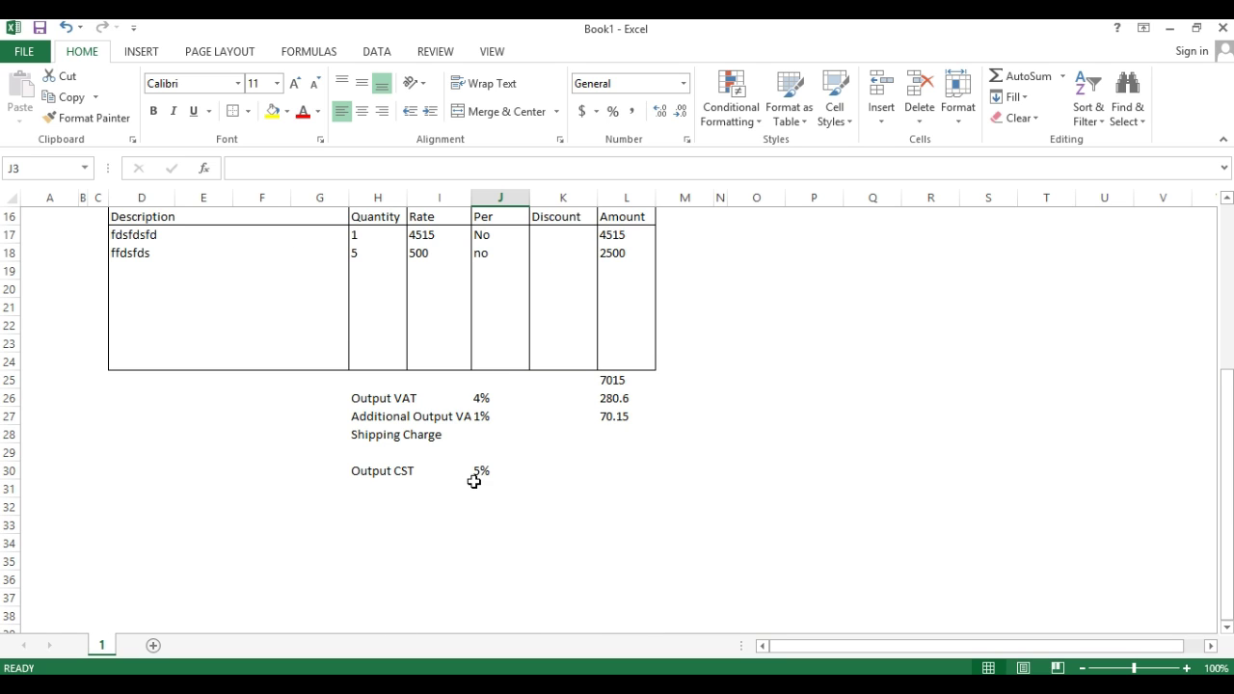
drag(482, 474, 393, 469)
key(Delete)
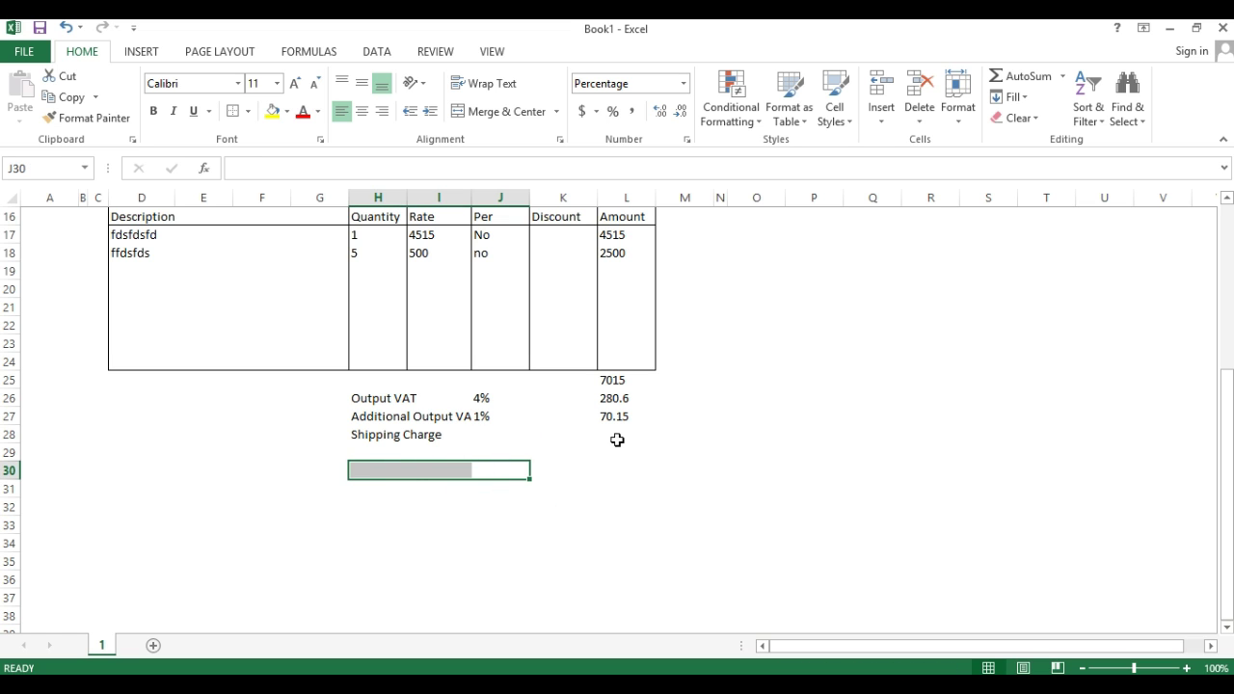
Enter 100 as the Shipping Charge amount in L28
click(620, 435)
text(100)
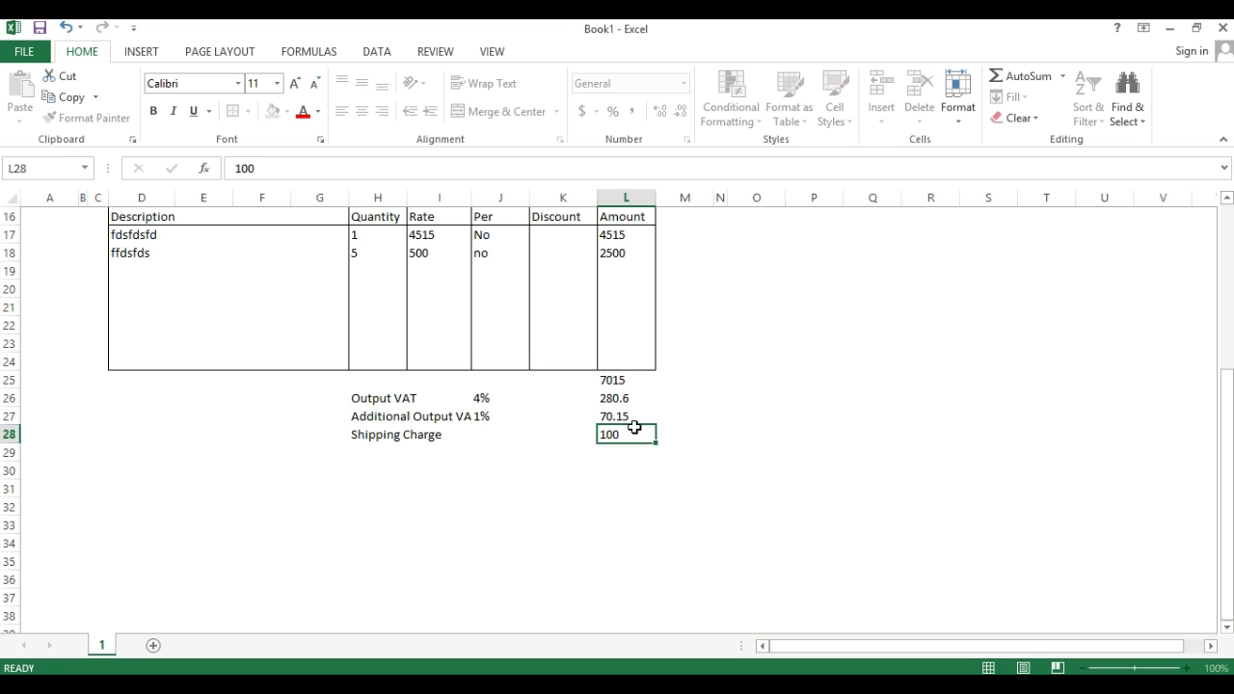
key(Return)
Calculate the invoice total in L29 with the formula =SUM(L28+L27+L26+L25)
text(=sum()
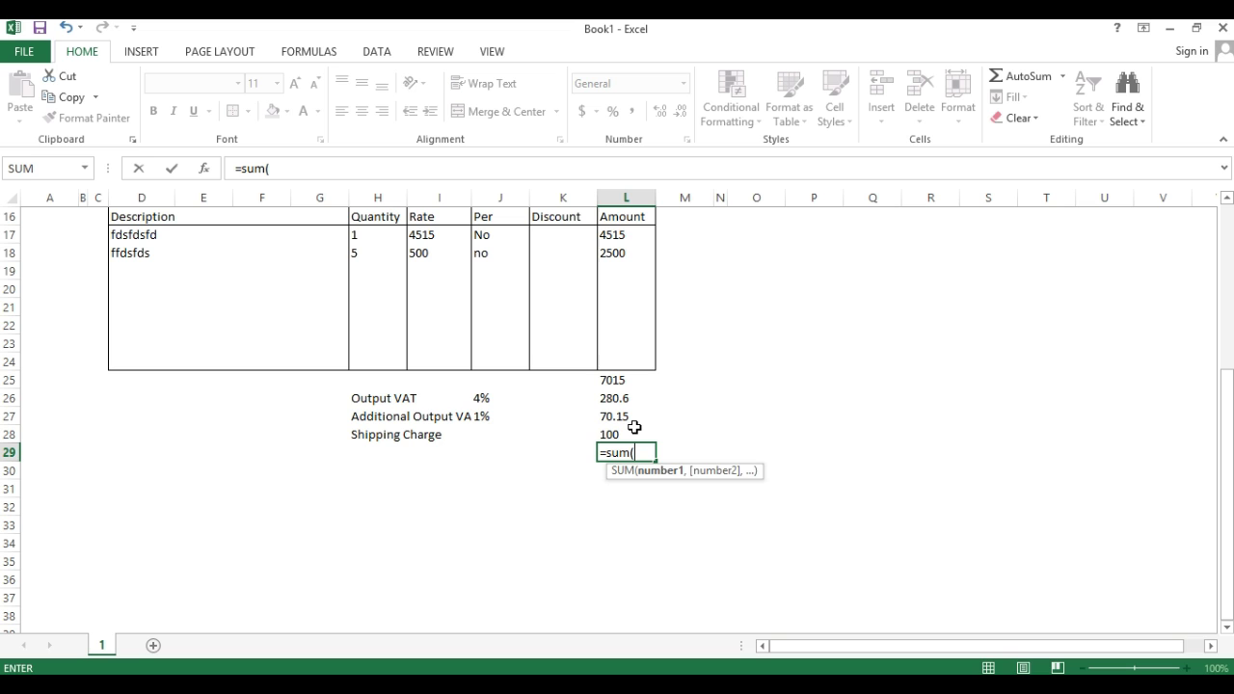
click(634, 429)
text(+)
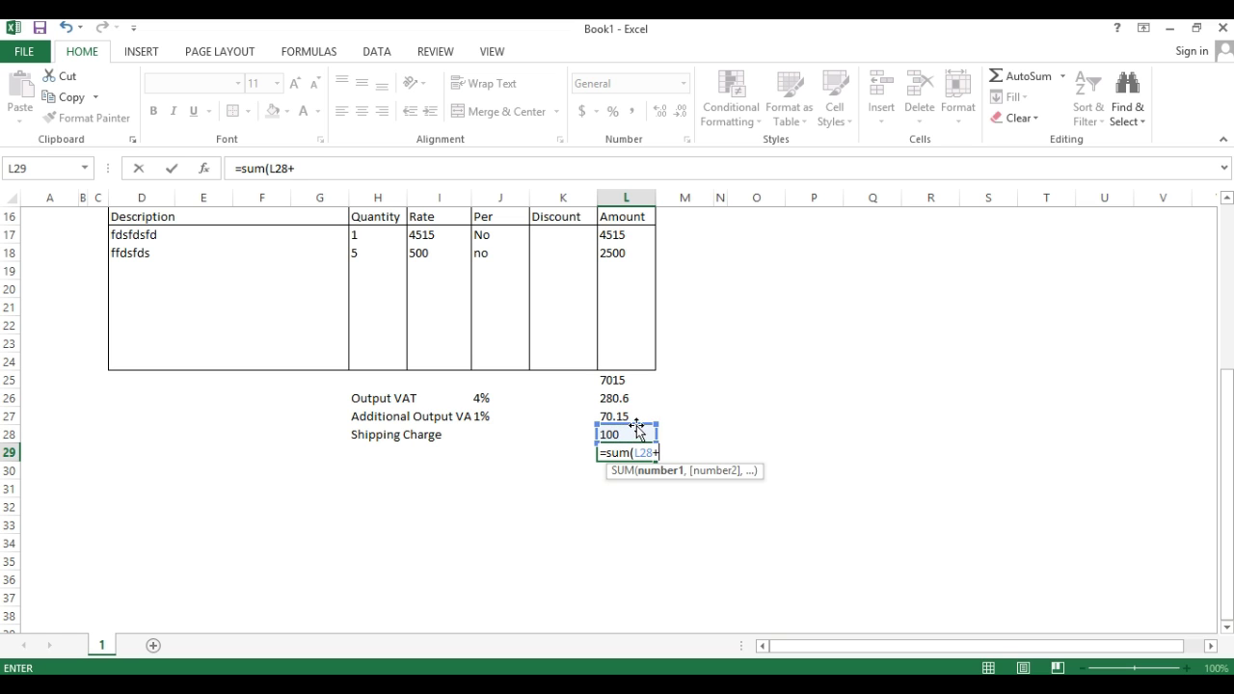
click(639, 416)
text(+)
click(640, 398)
text(+)
click(639, 381)
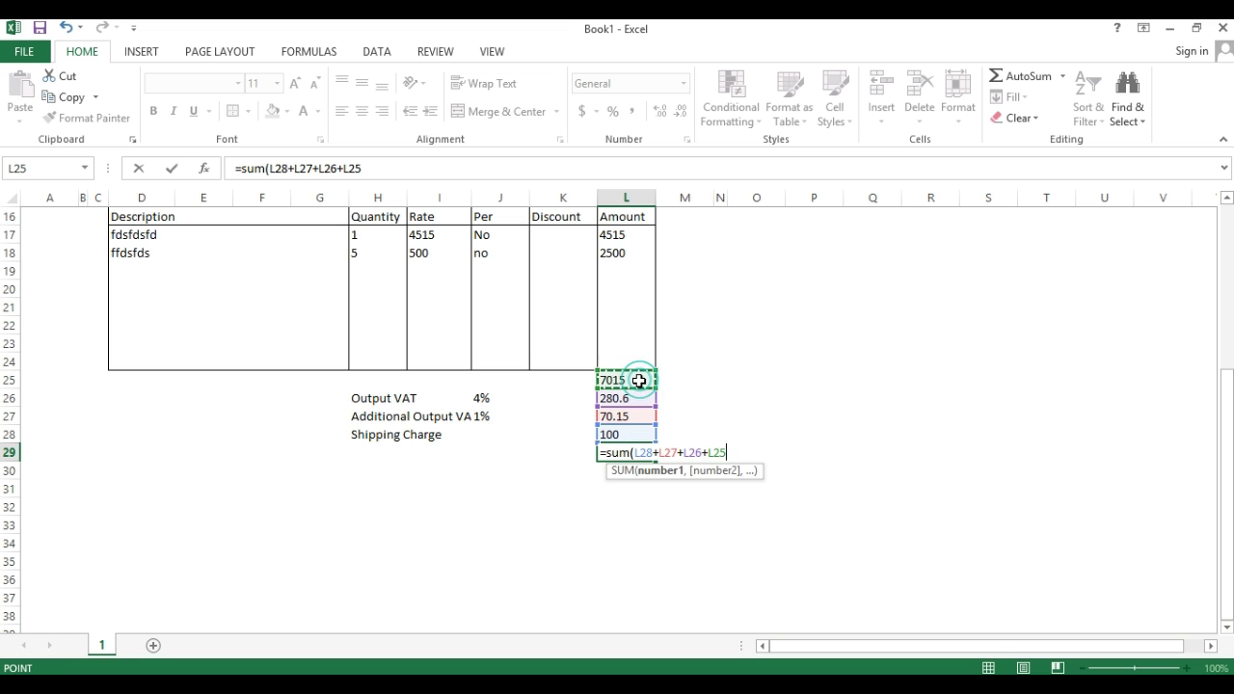
key(Return)
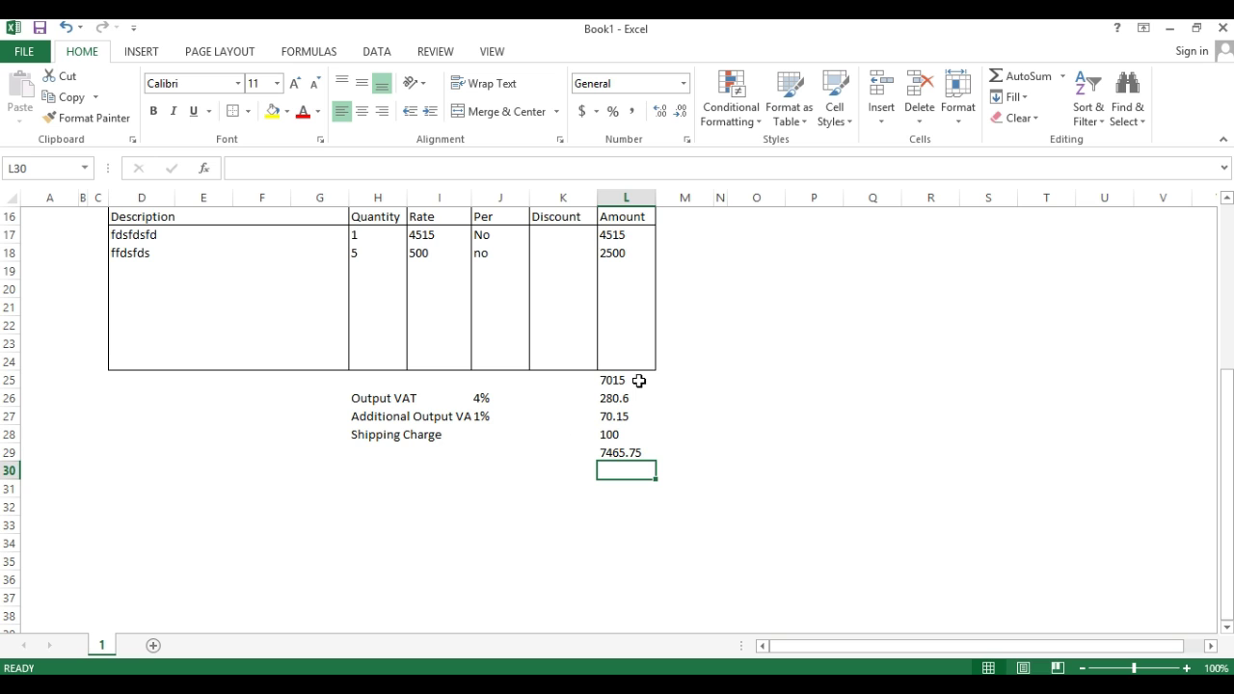
Add the label "Amount In Words" in D32 below the item table
click(127, 502)
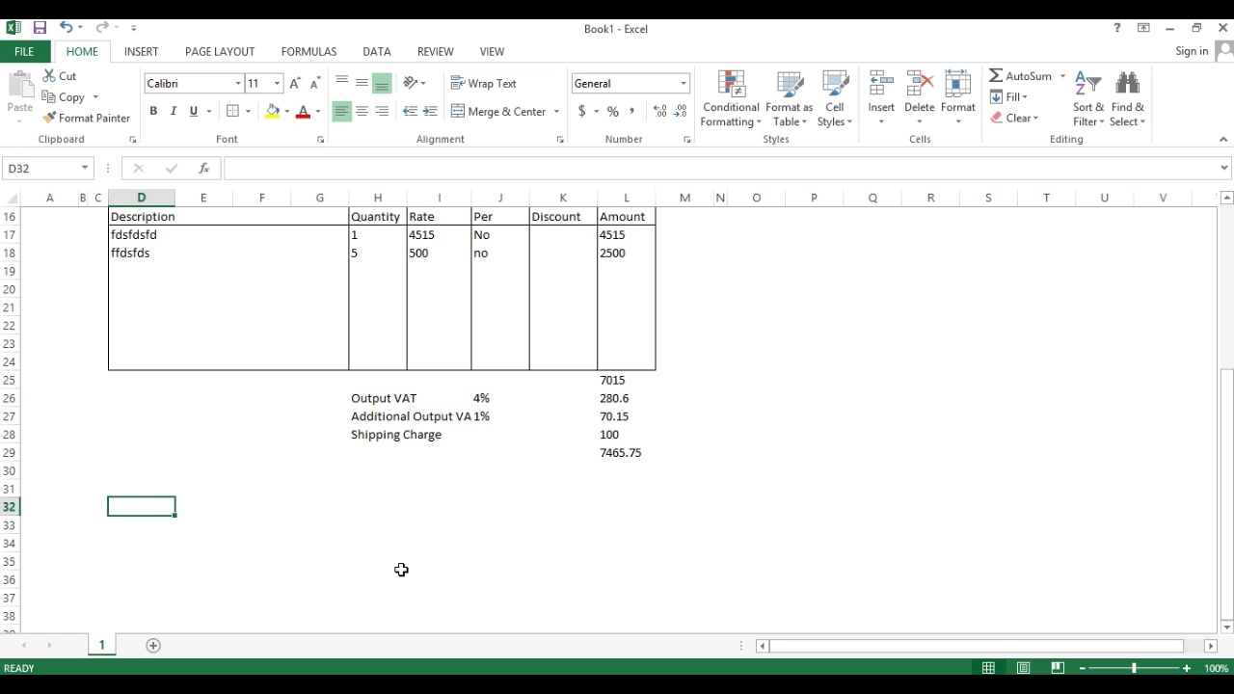
text(Amount In )
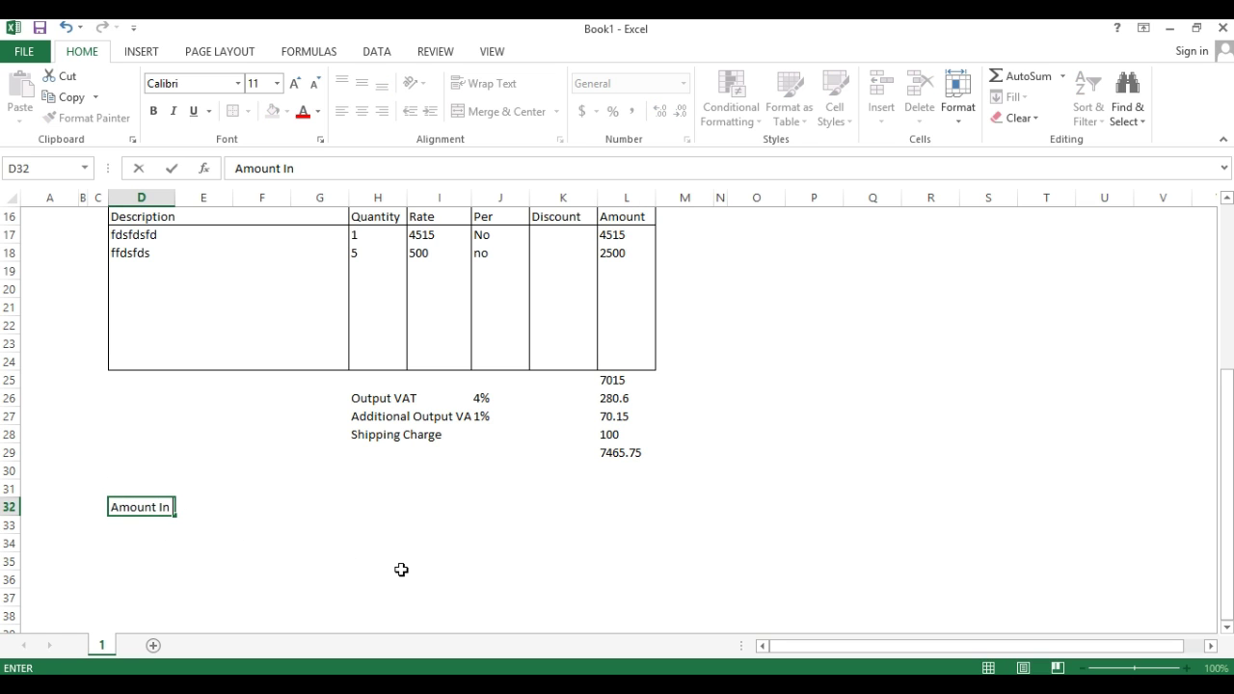
text(Words)
key(Return)
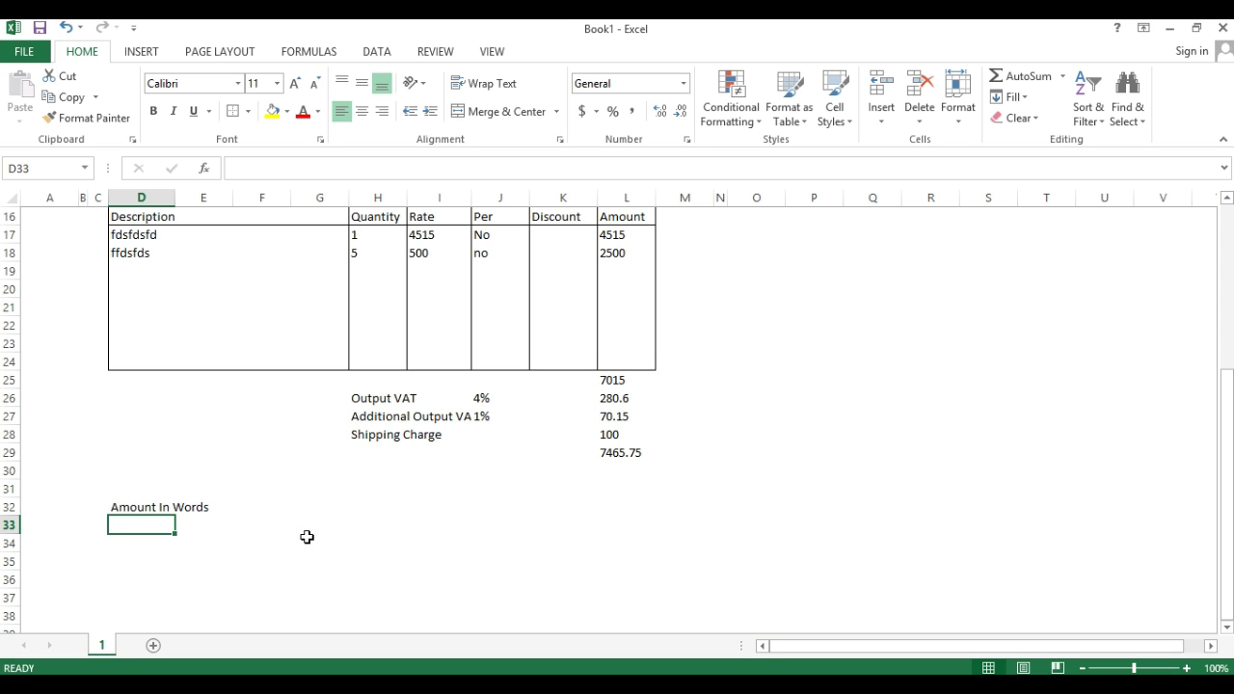
click(622, 453)
click(155, 525)
right_click(526, 44)
click(527, 46)
click(532, 452)
Label the total row "Net Total" in H29, under Shipping Charge
click(415, 452)
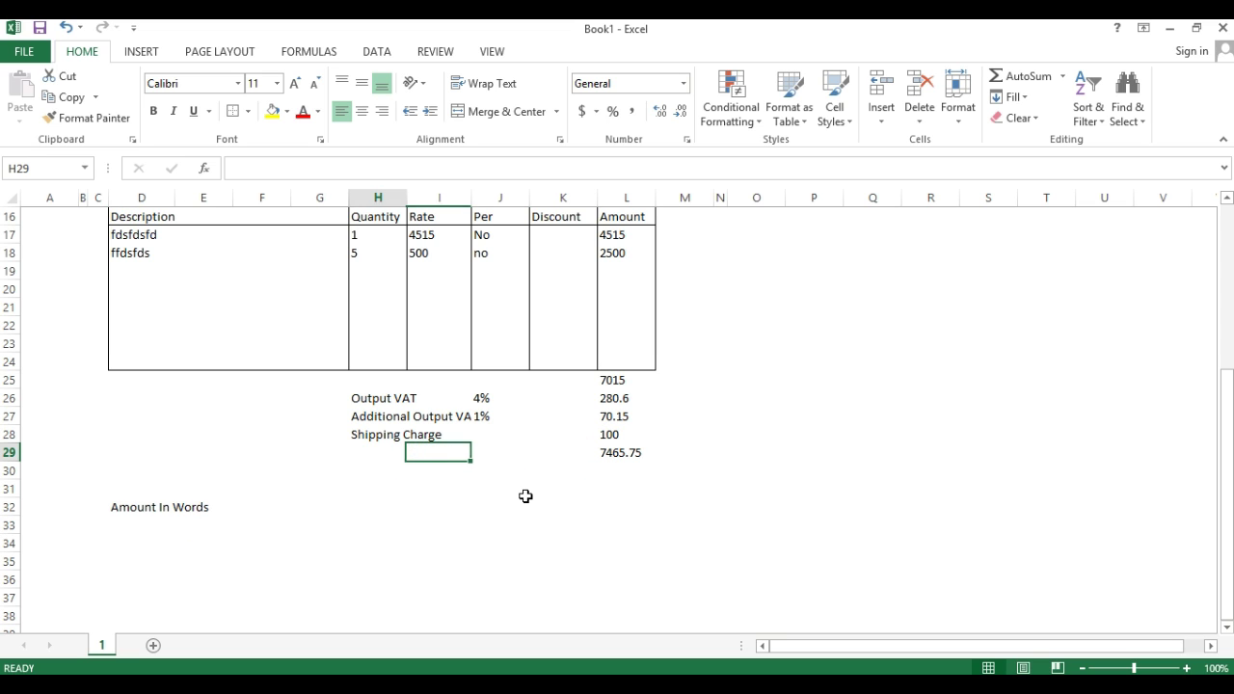
text(Net Tot)
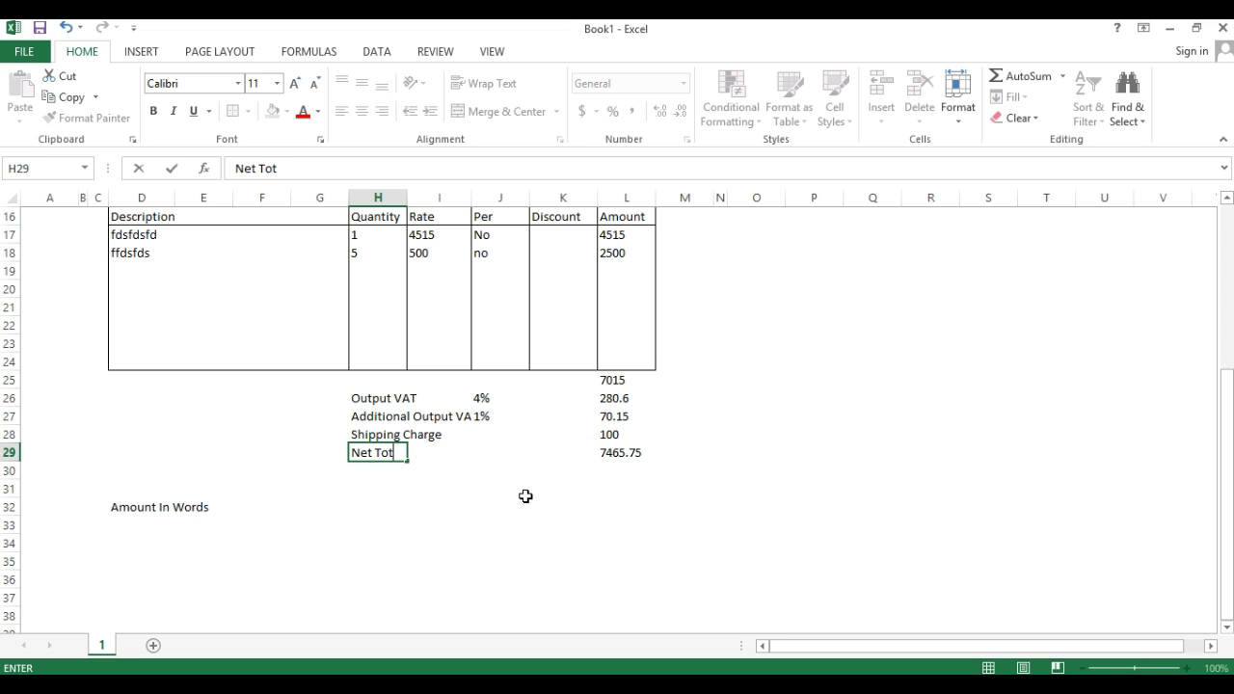
text(al)
key(ctrl+Return)
key(Down)
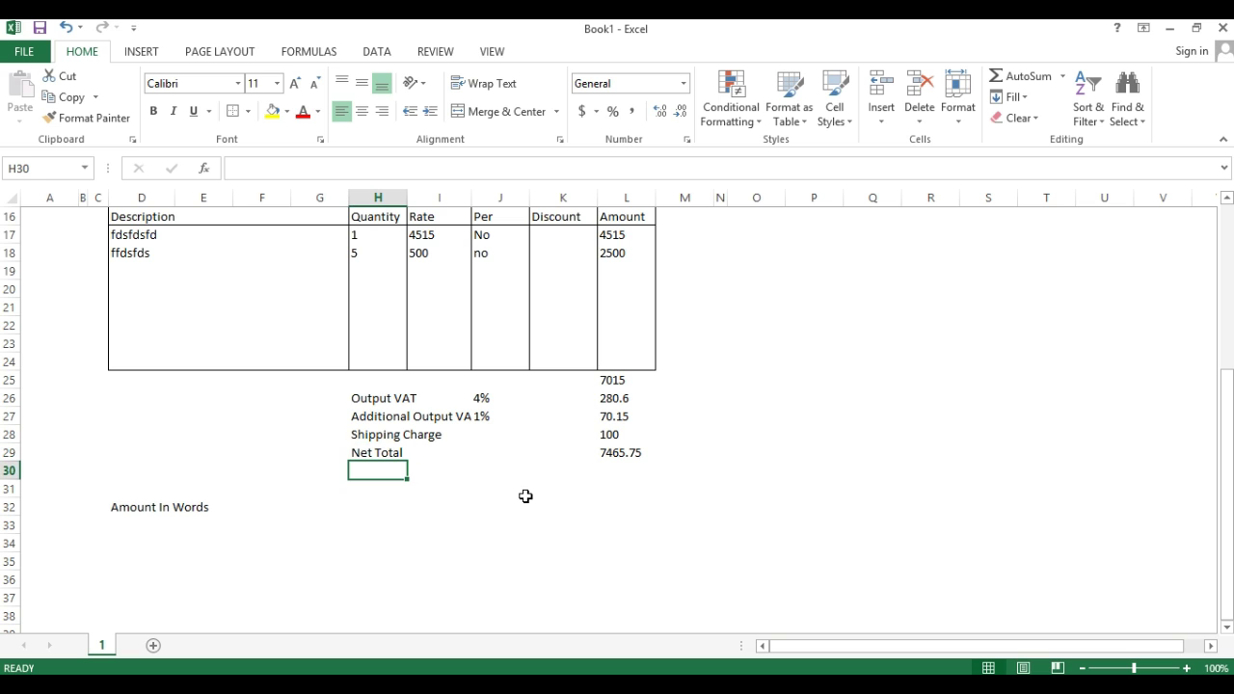
Replace the Net Total formula in L29 with the whole number 7465
click(607, 453)
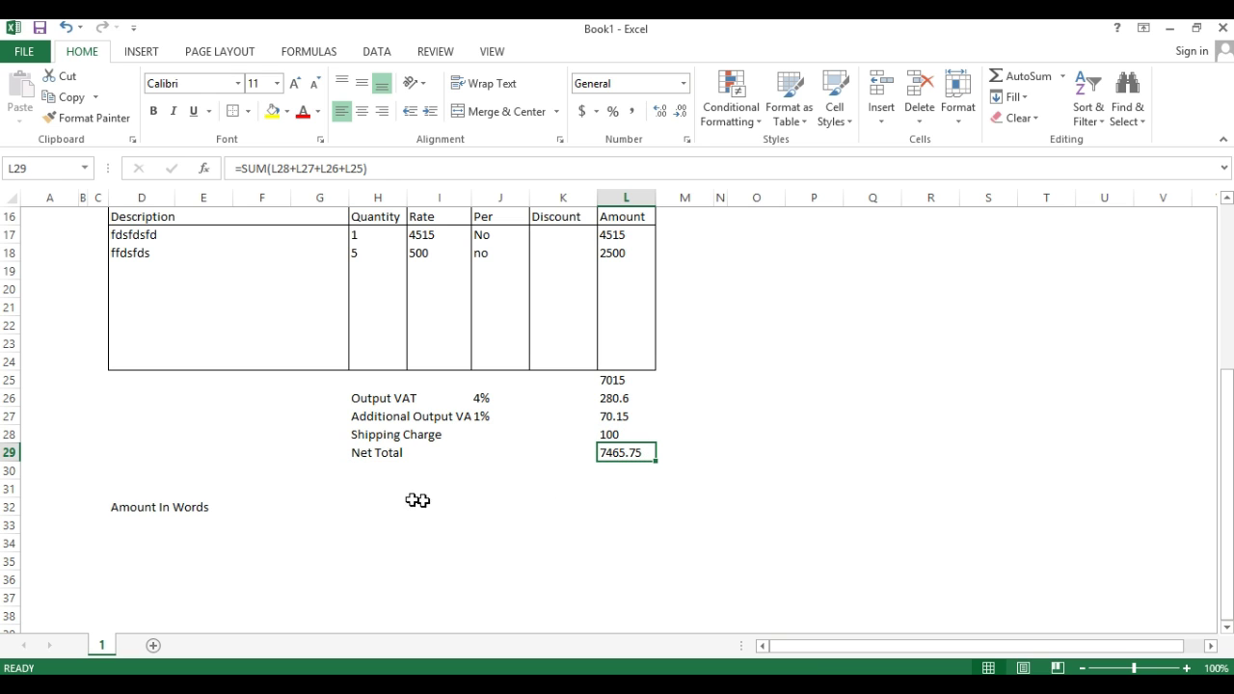
click(382, 469)
click(633, 452)
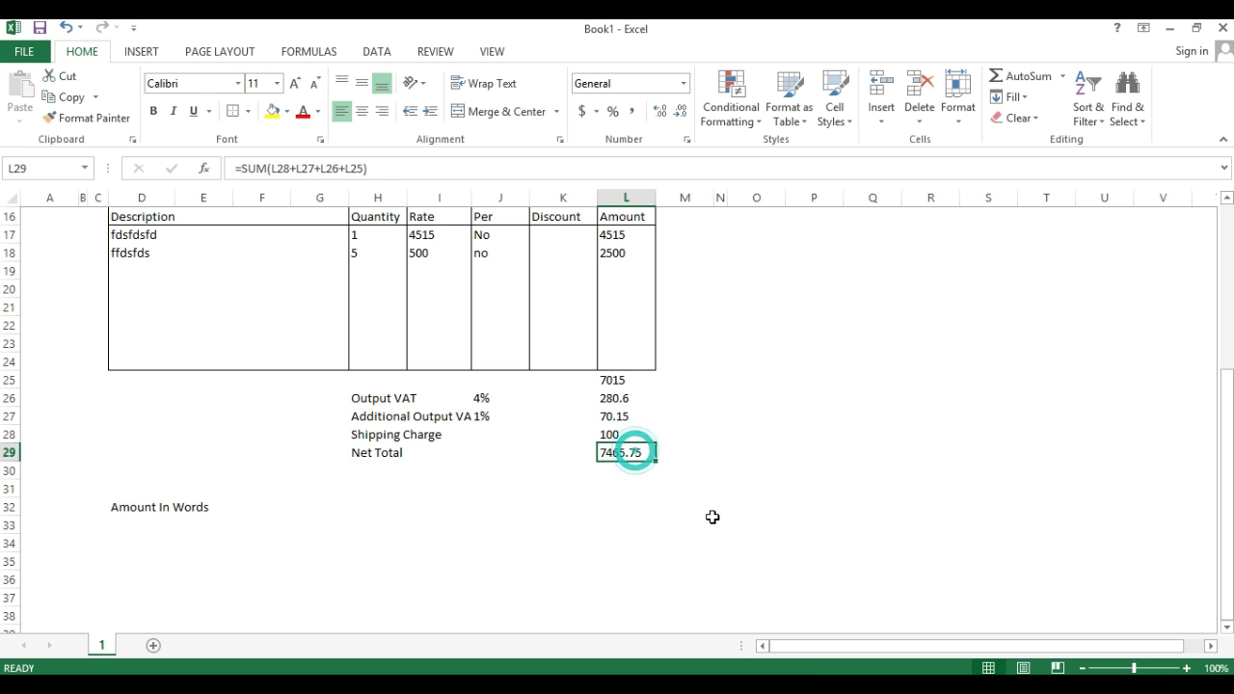
text(7465)
key(Return)
key(Up)
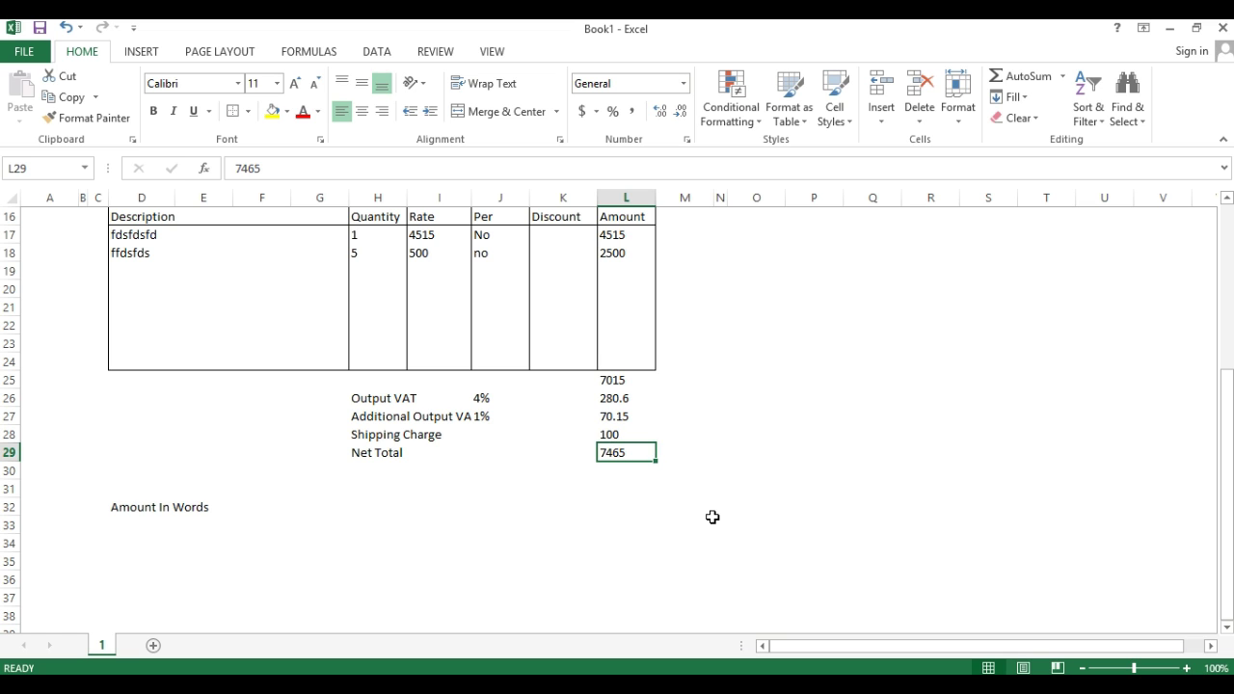
Undo the whole-number entry in L29 and relabel that row in H29 as "Total"
key(Left)
key(ctrl+z)
key(Left)
key(Left)
key(Left)
key(Left)
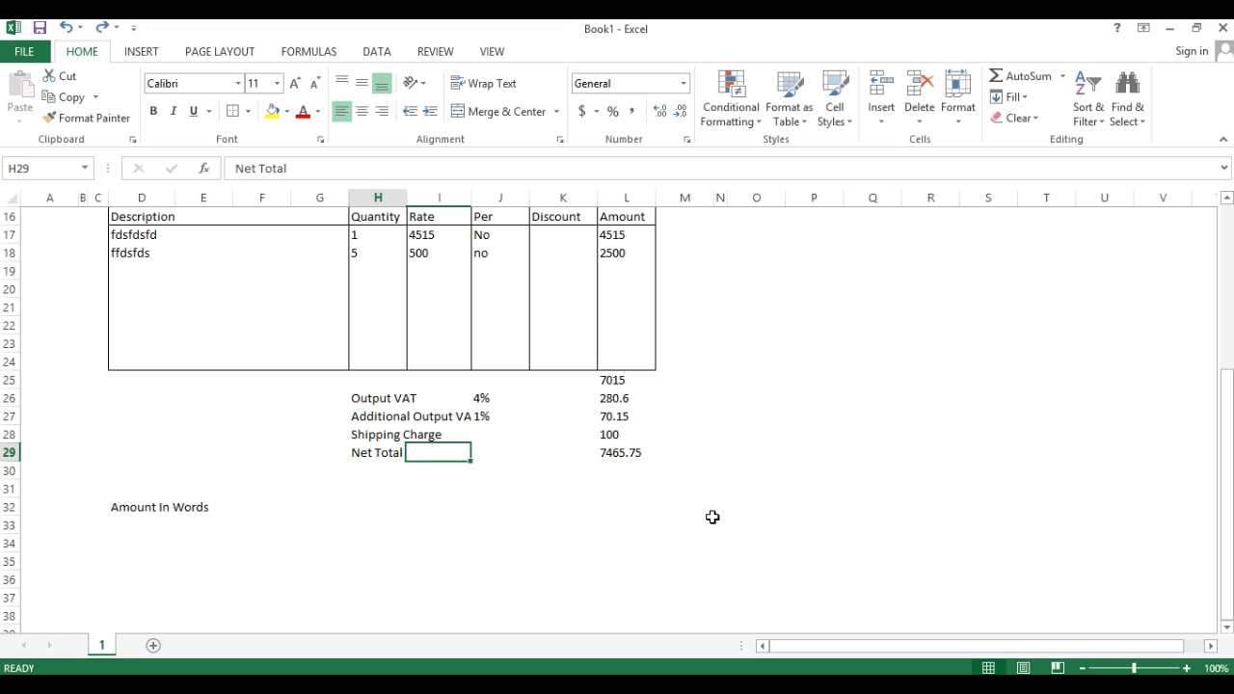
text(Total)
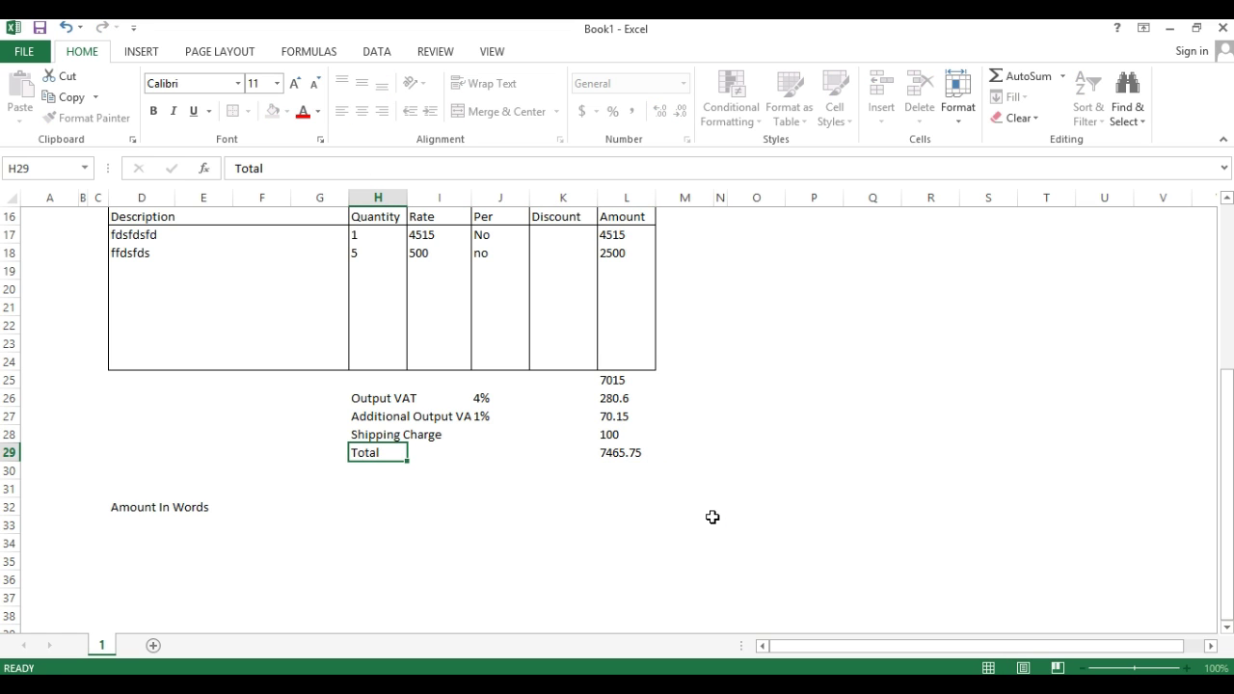
key(Return)
Add the label "Round Off" in H30, under Total
text(Round)
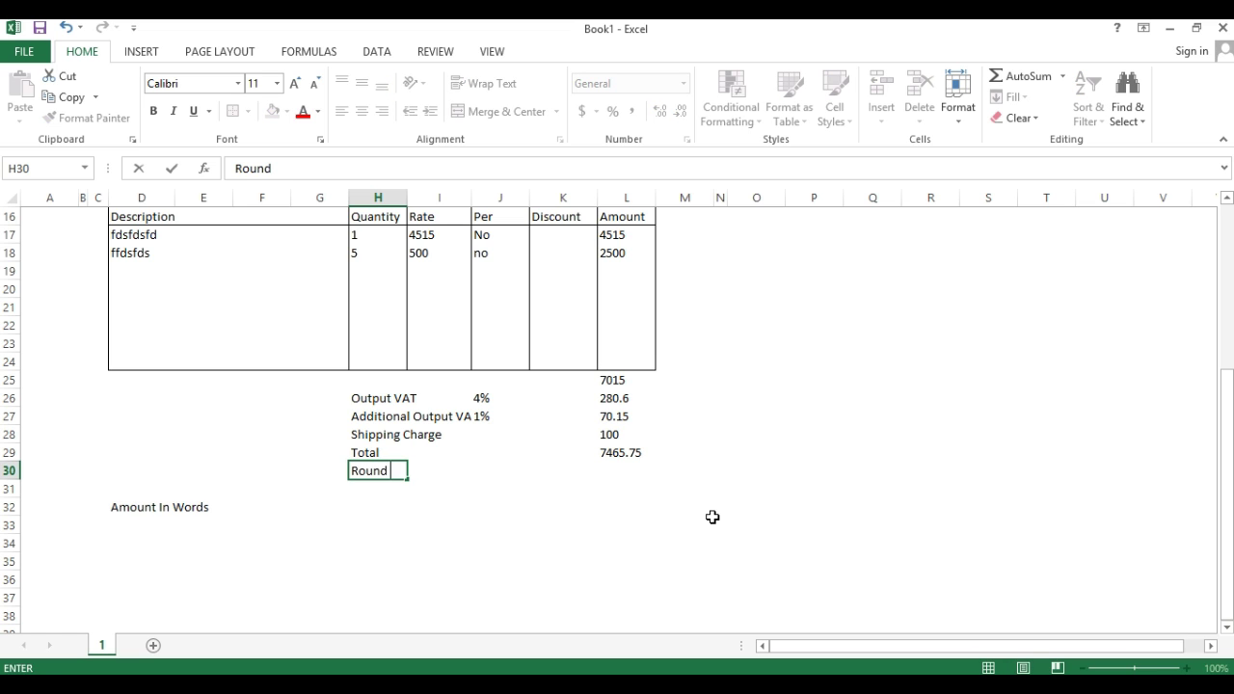
text( Off)
key(Right)
key(Right)
key(Right)
key(Right)
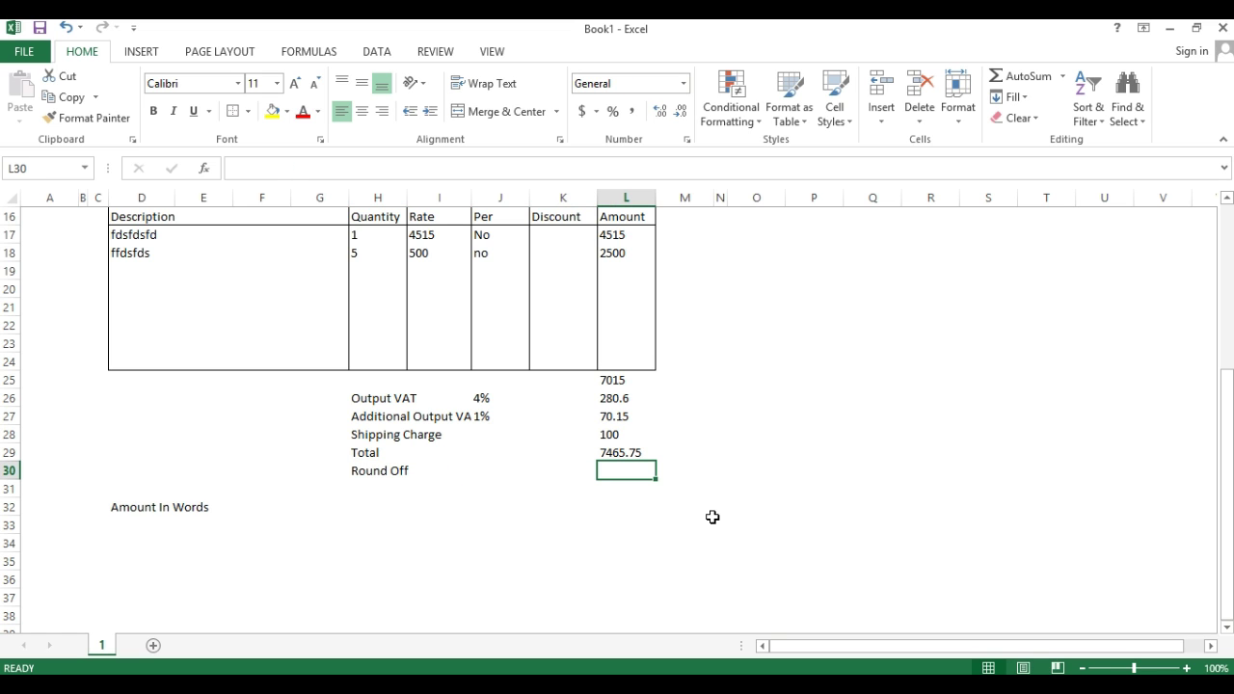
text(-0)
text(.0)
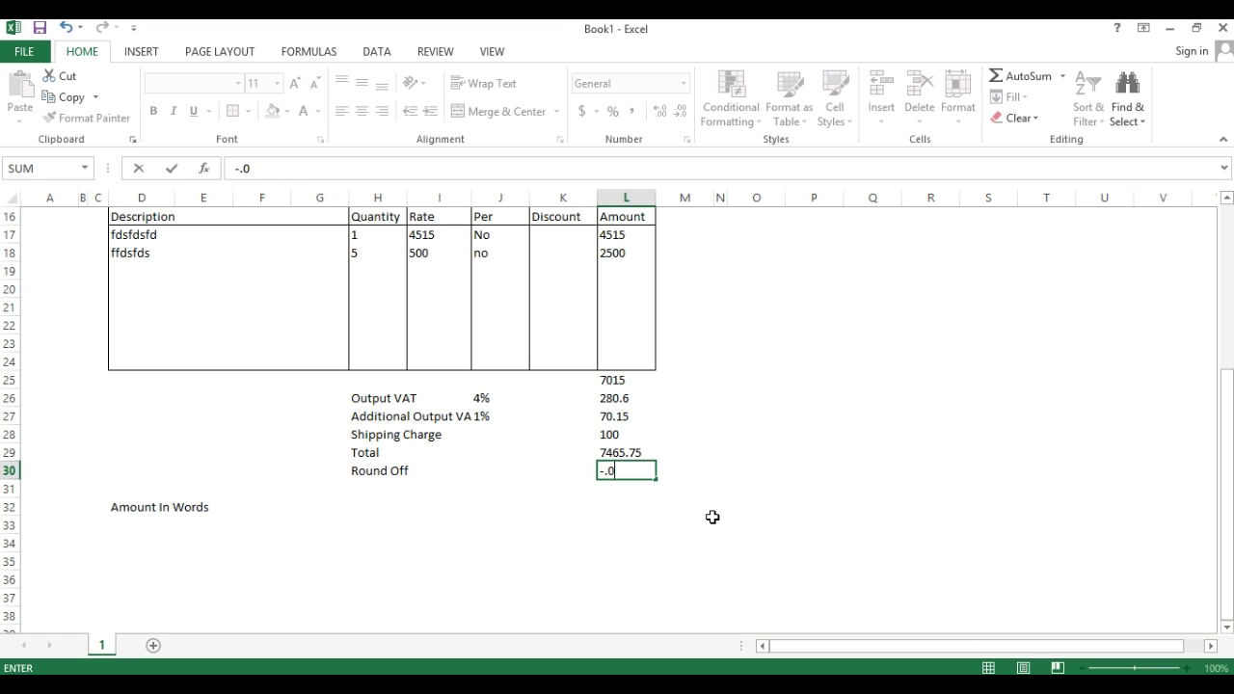
text(75)
key(ctrl+Return)
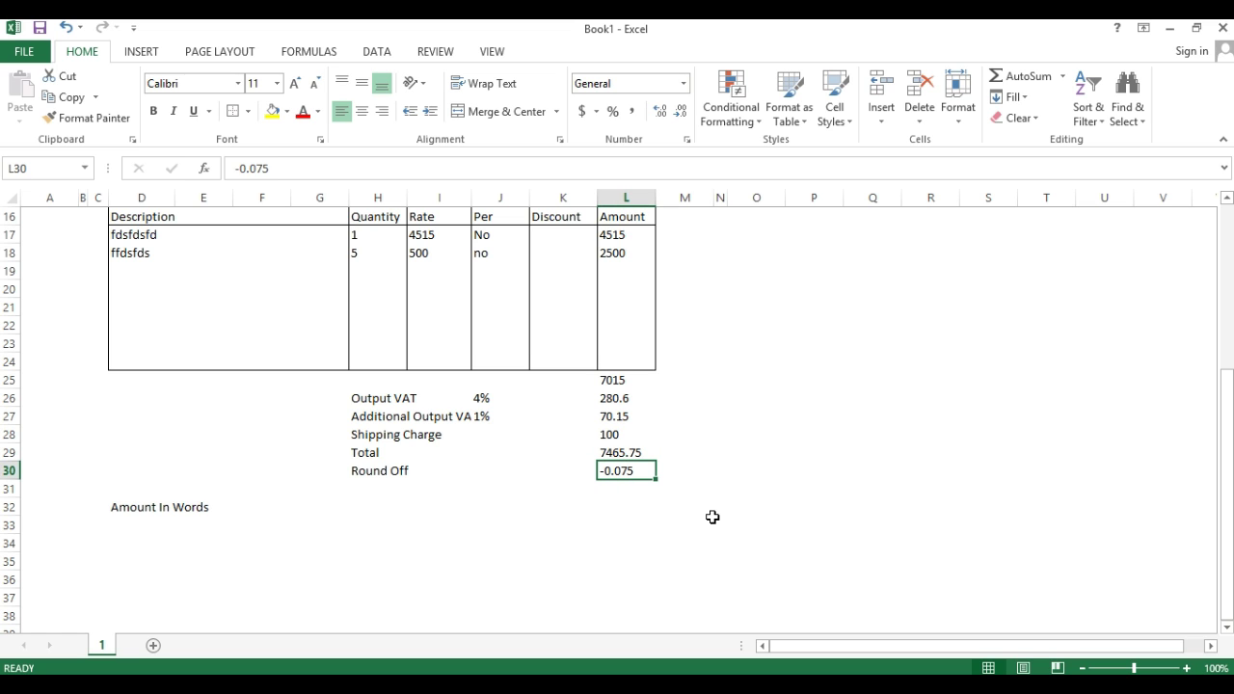
Set the Round Off amount in L30 to -0.75 and label H31 below it "Net Total"
text(-.75)
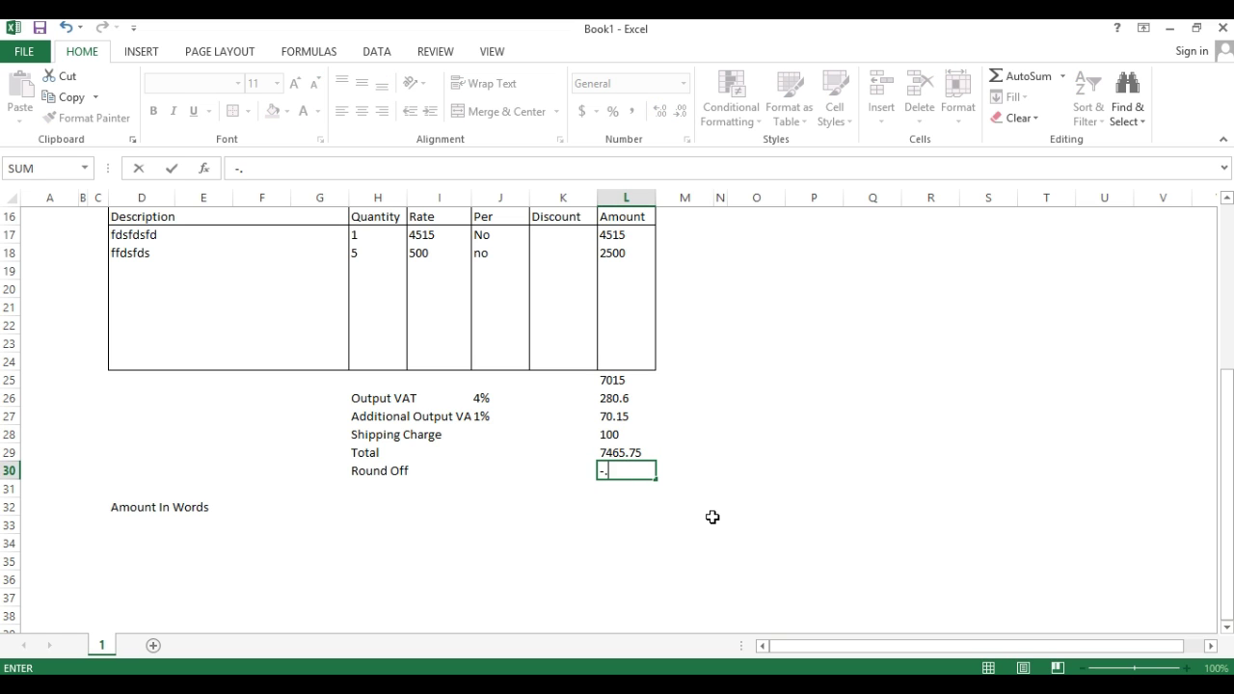
key(ctrl+Return)
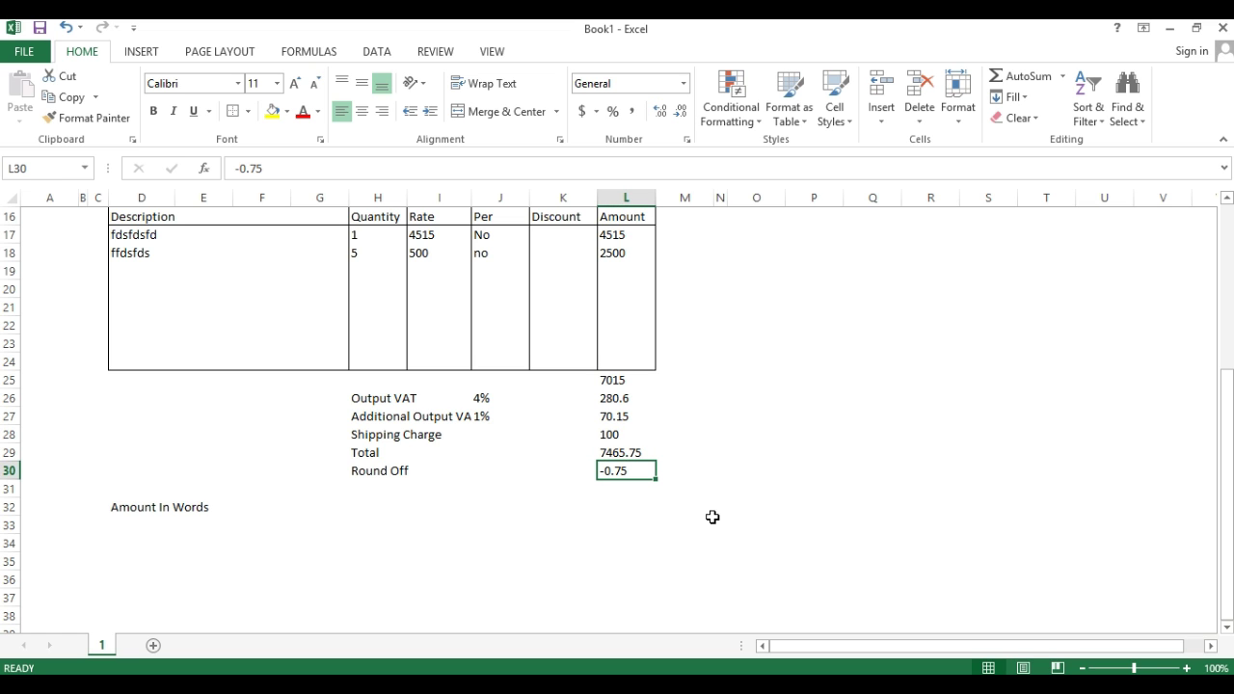
click(372, 487)
text(Net To)
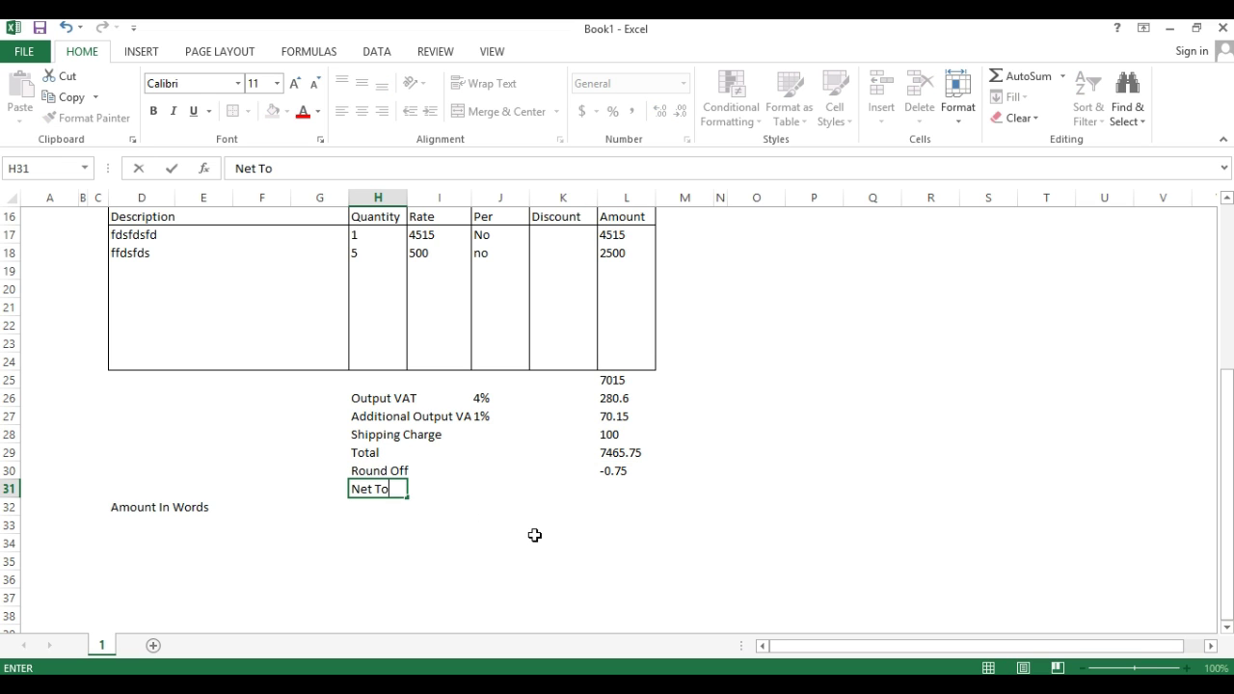
text(tal)
key(Tab)
key(Tab)
key(Tab)
key(Tab)
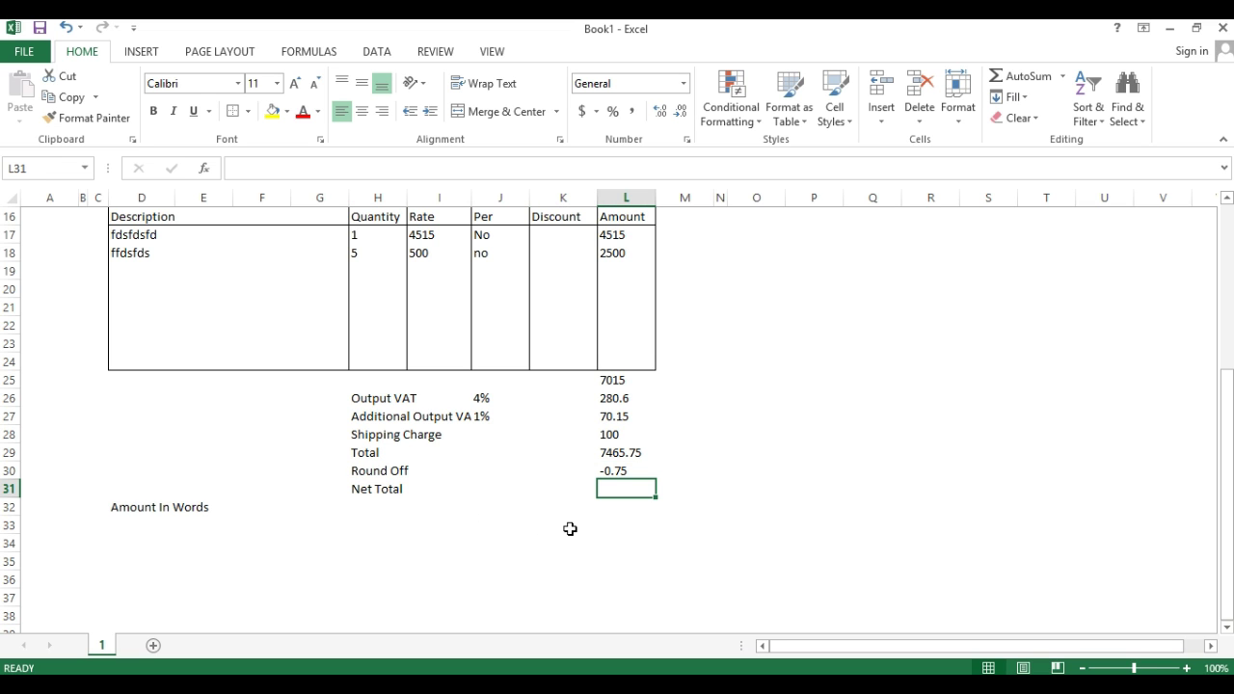
text(=L30+L30)
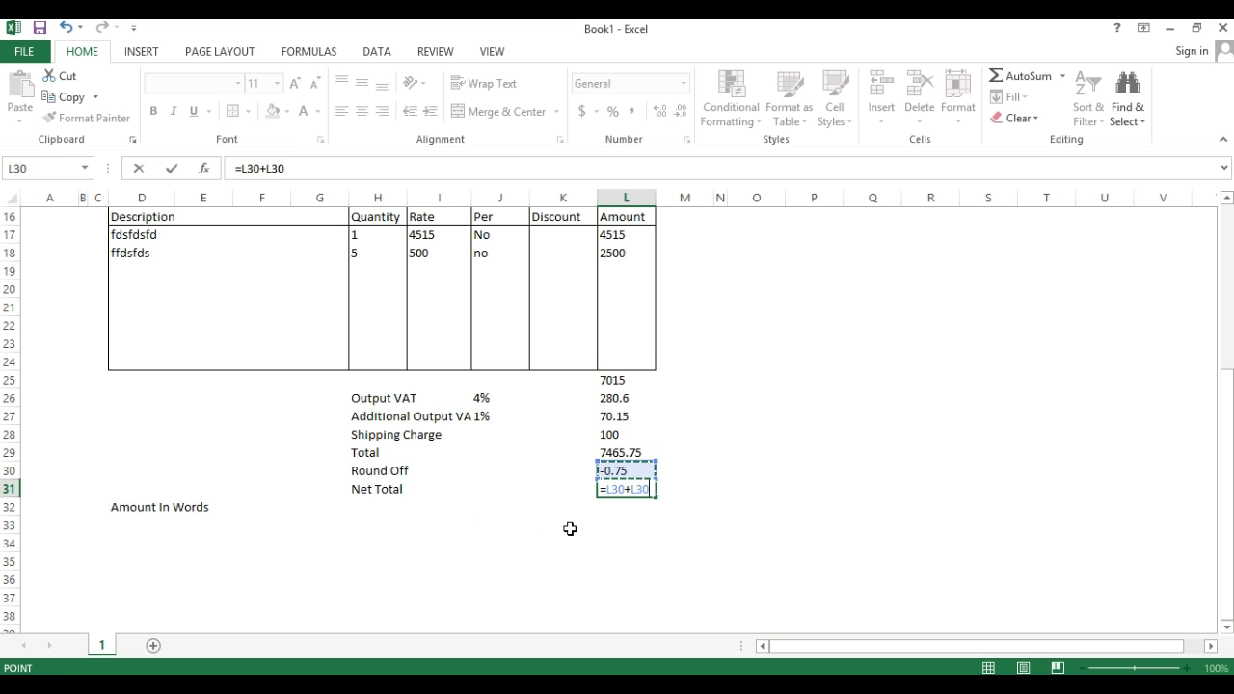
key(Return)
key(Up)
key(Right)
key(Right)
key(Right)
key(Right)
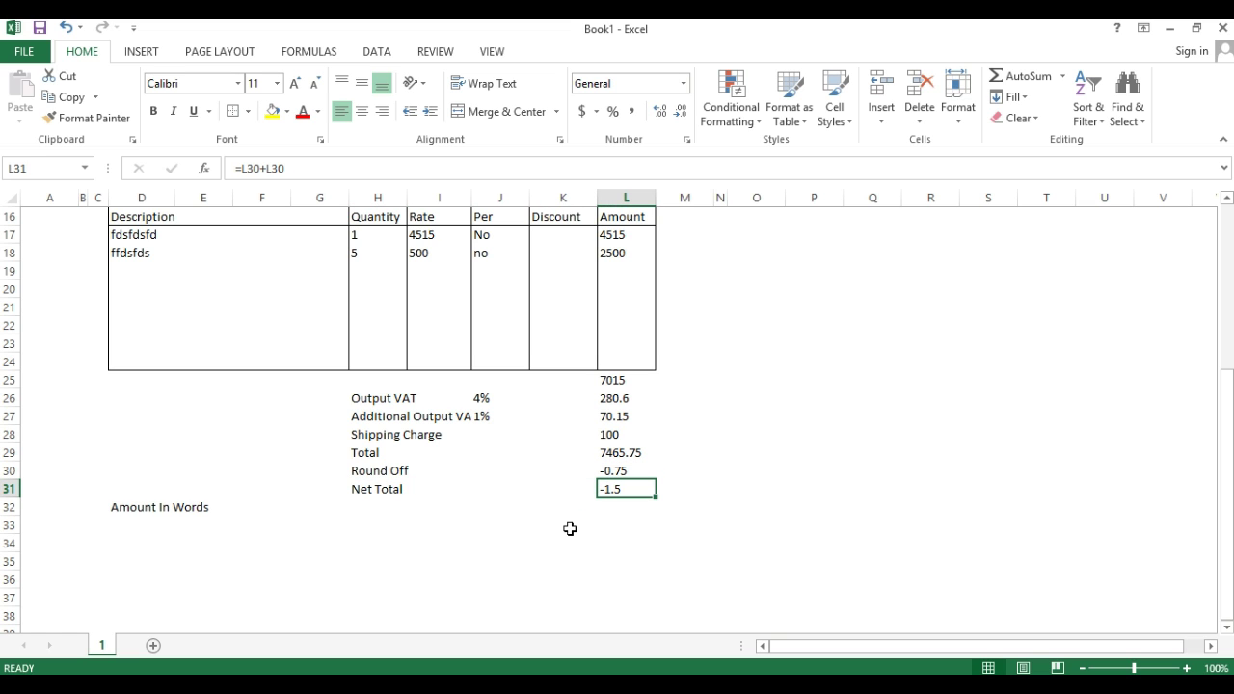
Calculate the Net Total in L31 with the formula =L30+L29, adding the round-off to the total
text(=L30+)
key(Up)
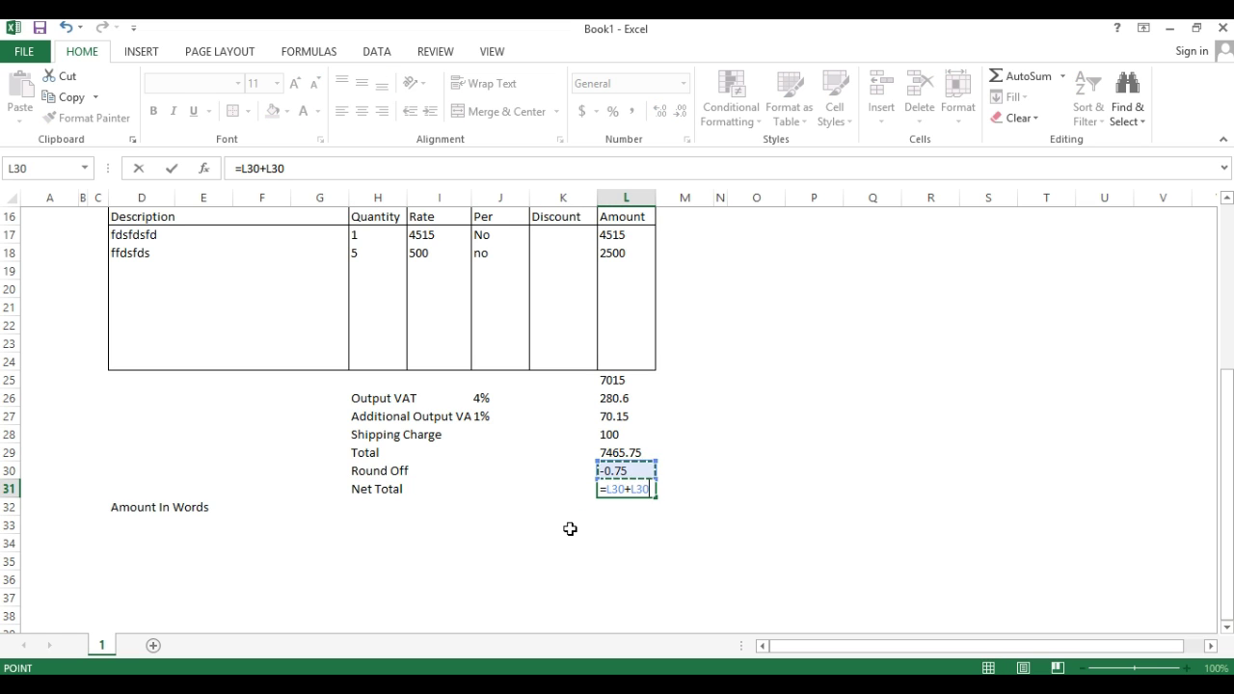
key(Up)
key(Return)
key(Up)
key(Left)
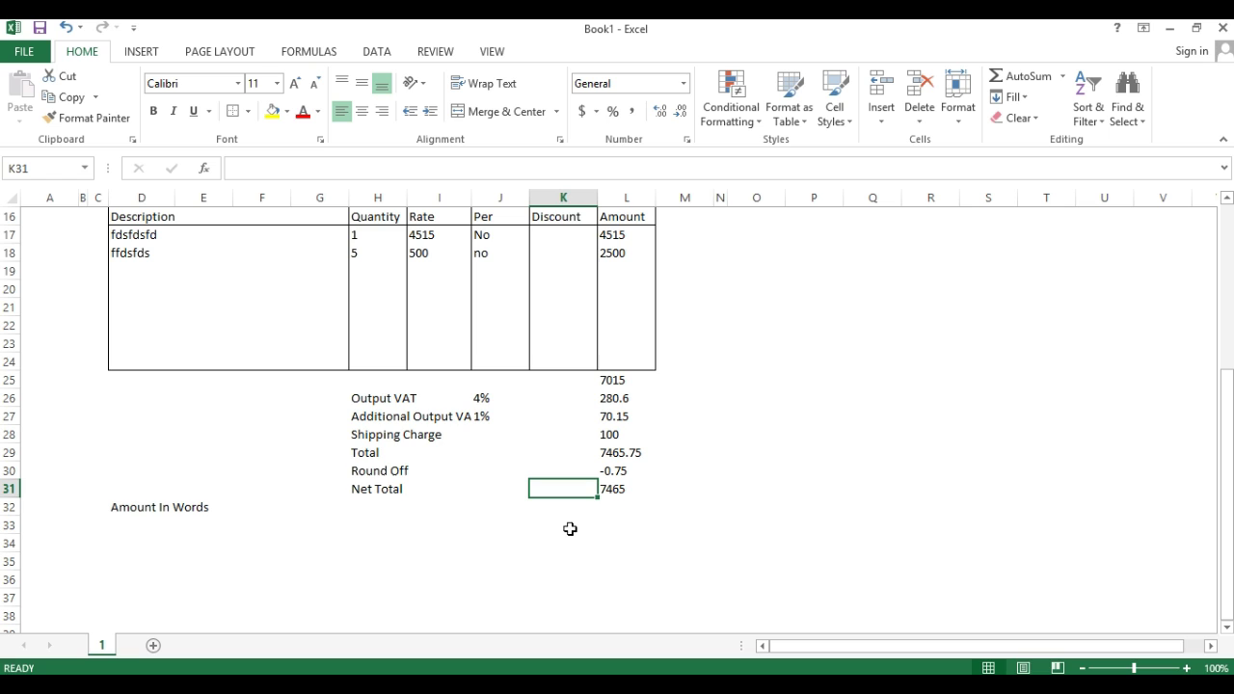
Enter "Seven Thousand Six Hundred And Sixty Five Only" in D33 under Amount In Words
click(176, 528)
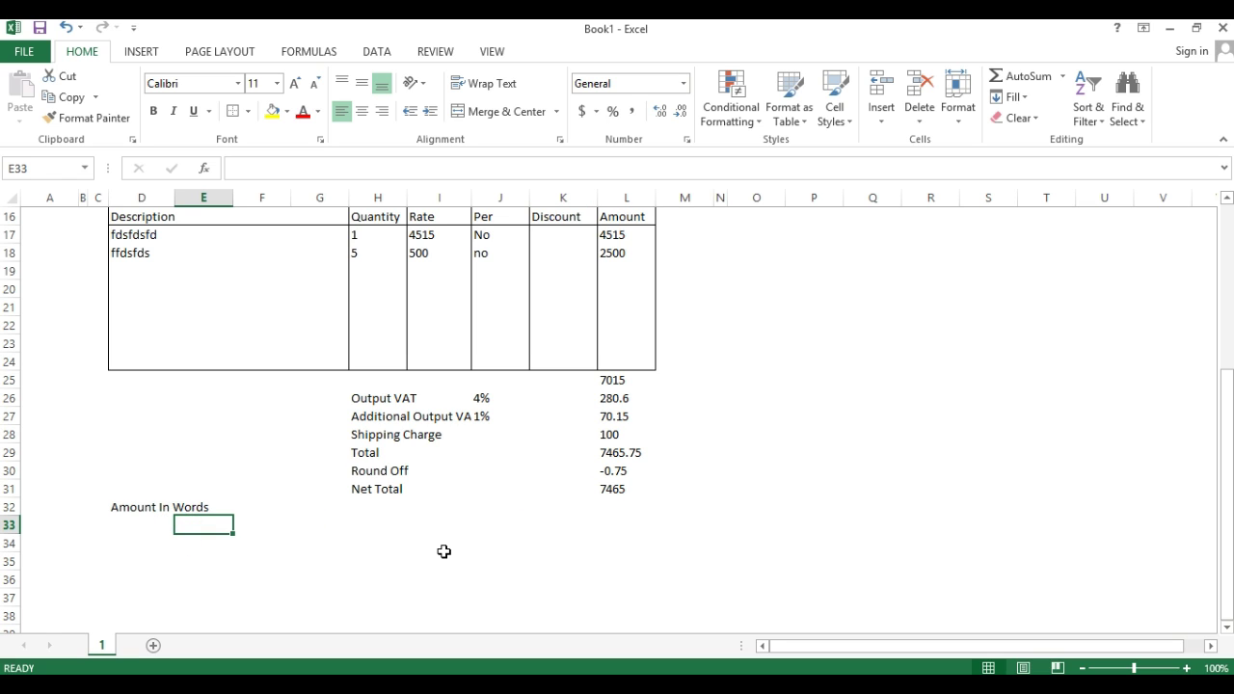
key(Left)
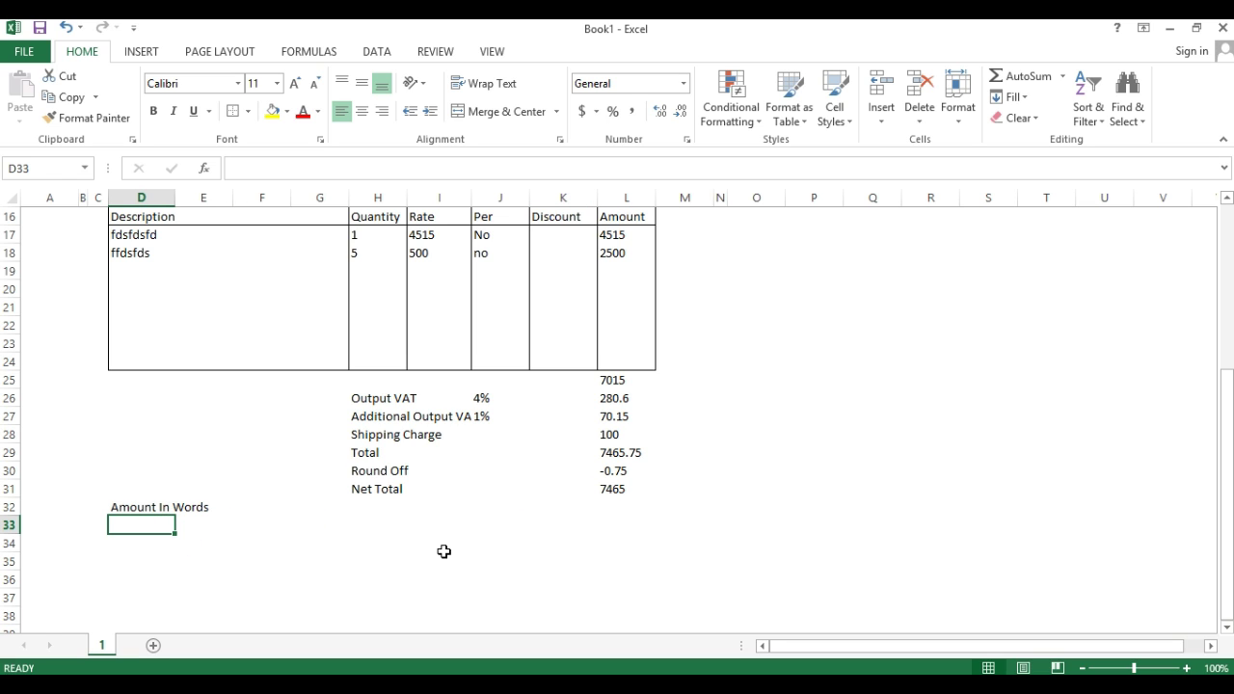
text(Seven T)
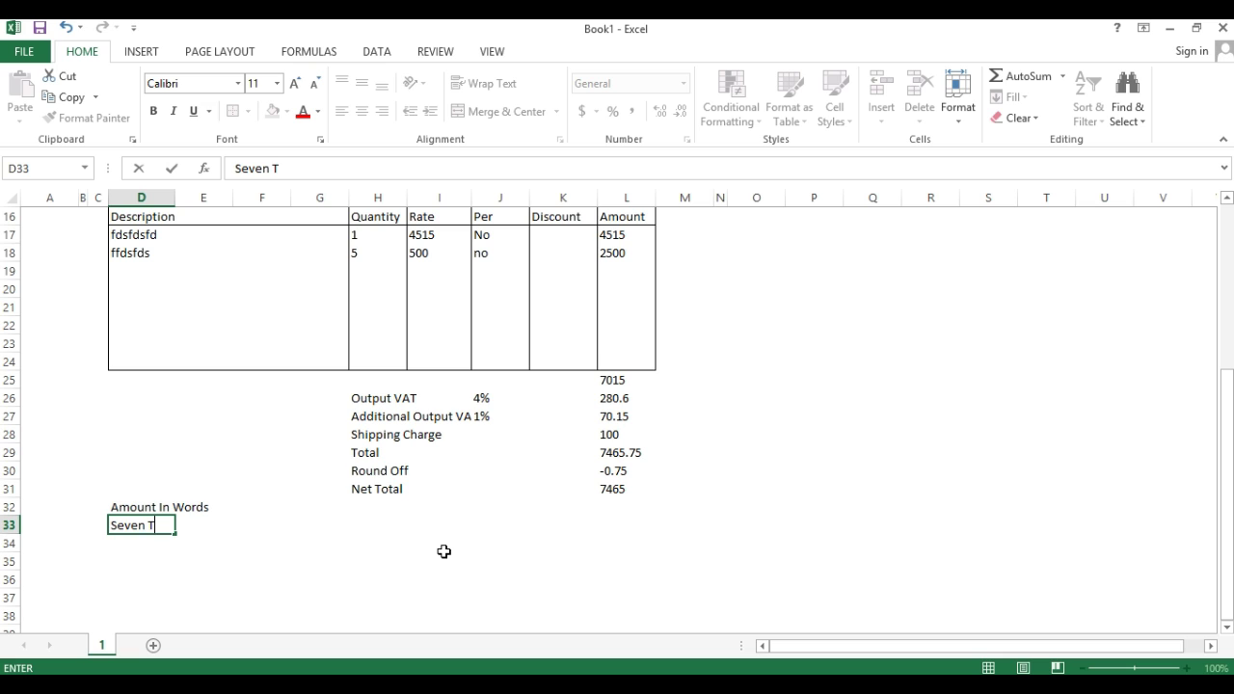
text(housand S)
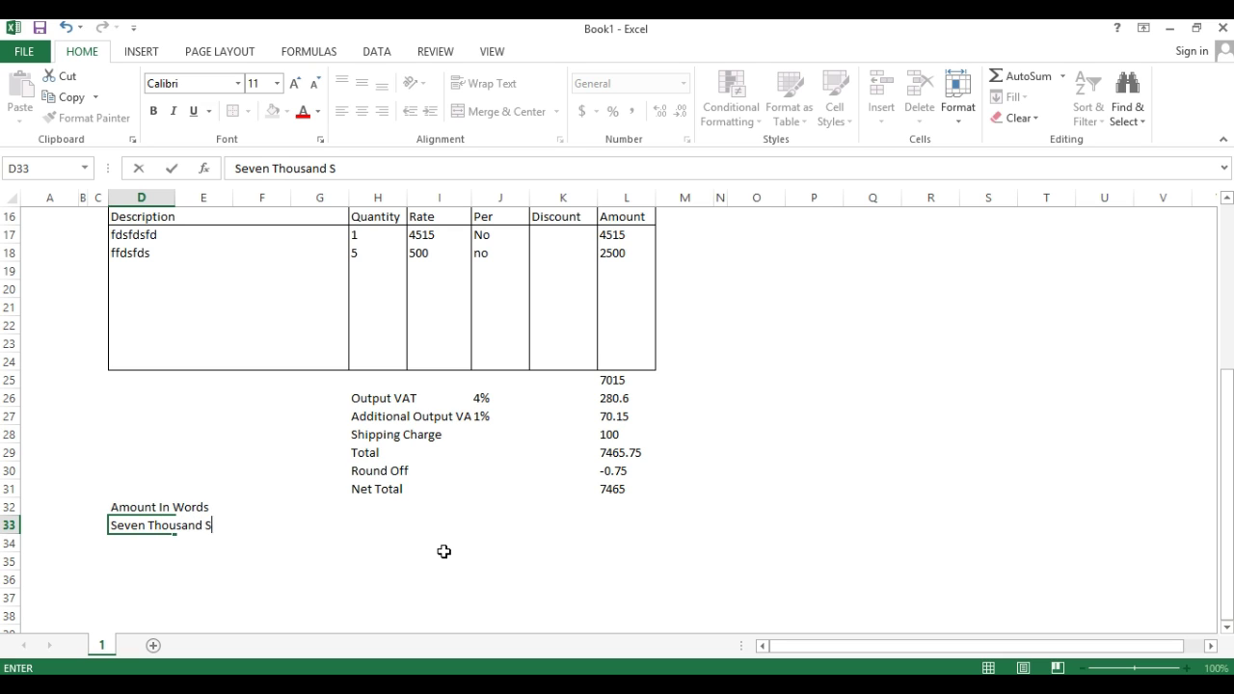
text(ix Hundred)
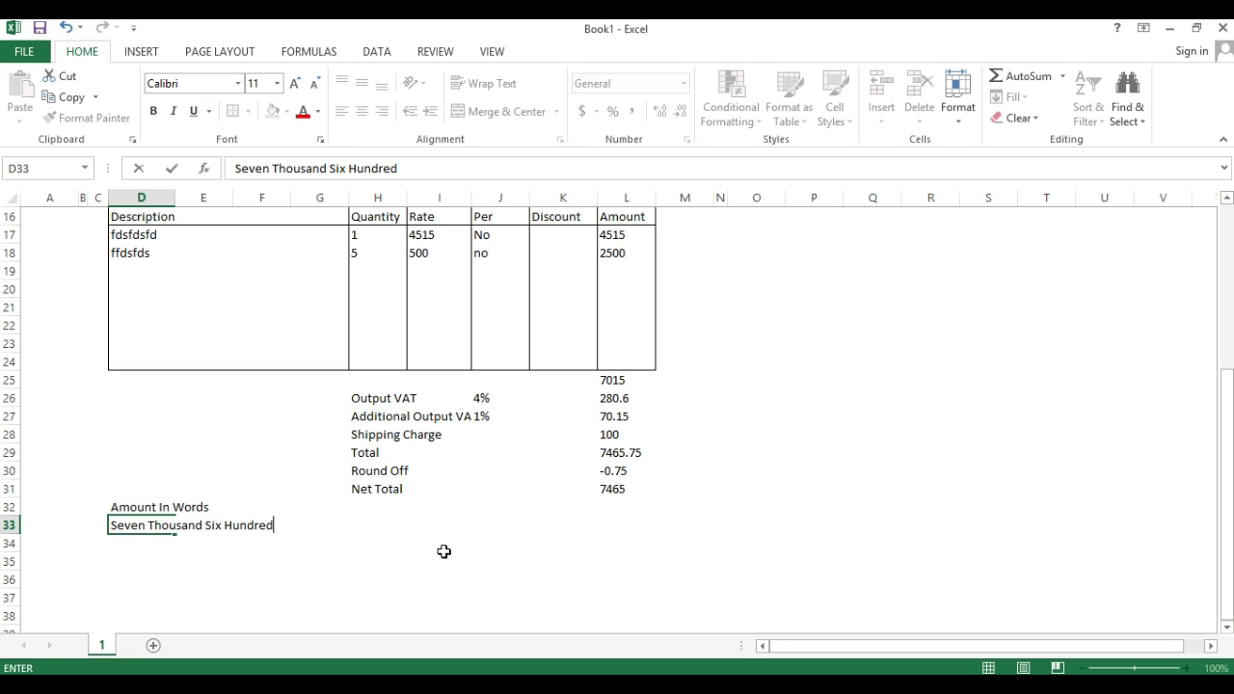
text( Sand)
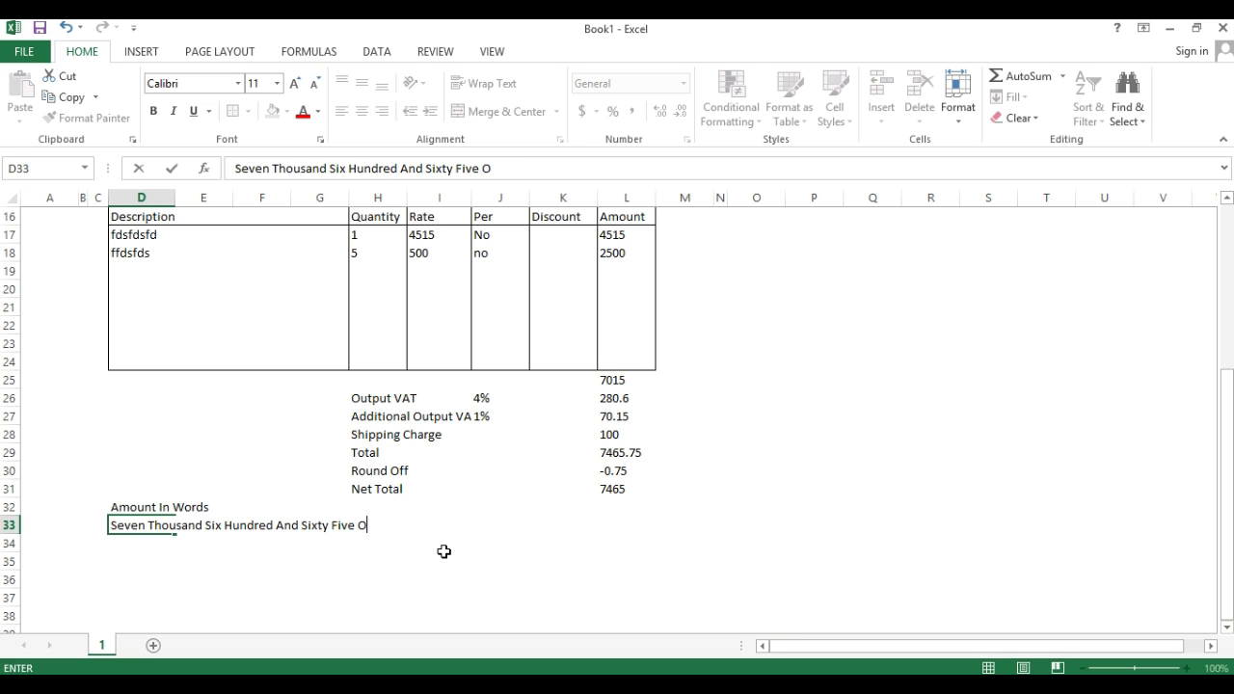
key(Tab)
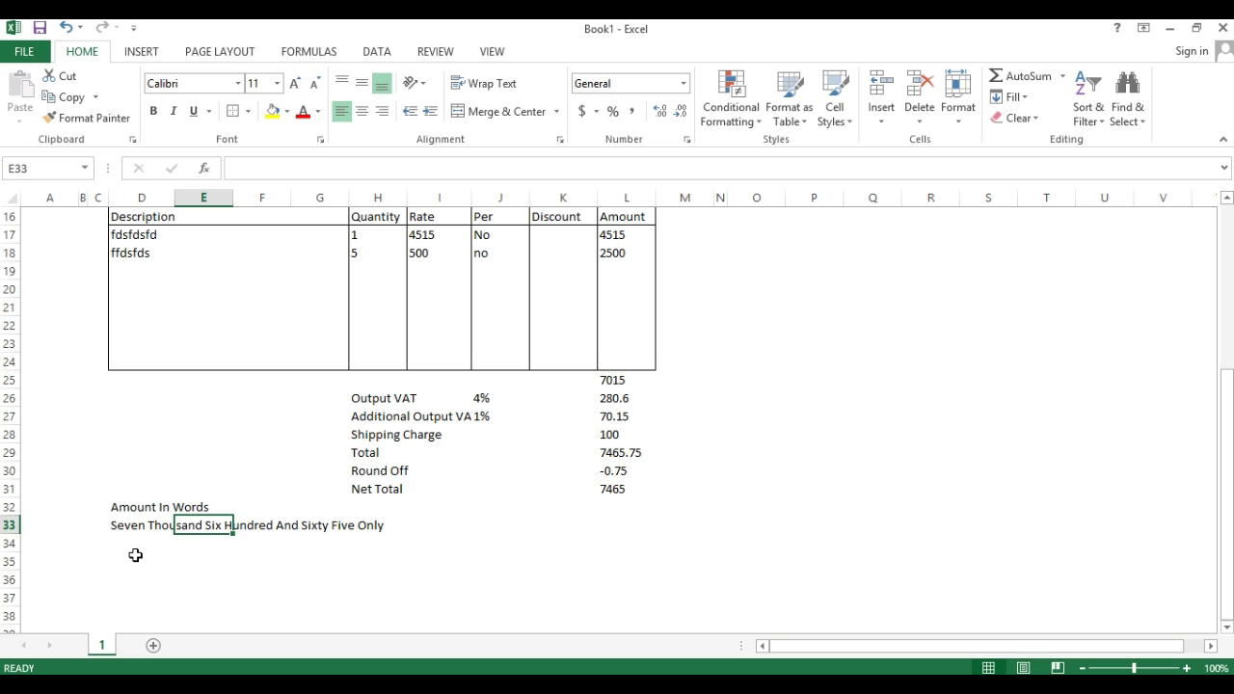
Add the labels "VAT NO:", "CST No:" and "PAN Number:" in D35 to D37
click(135, 555)
scroll(302, 501, down, 1)
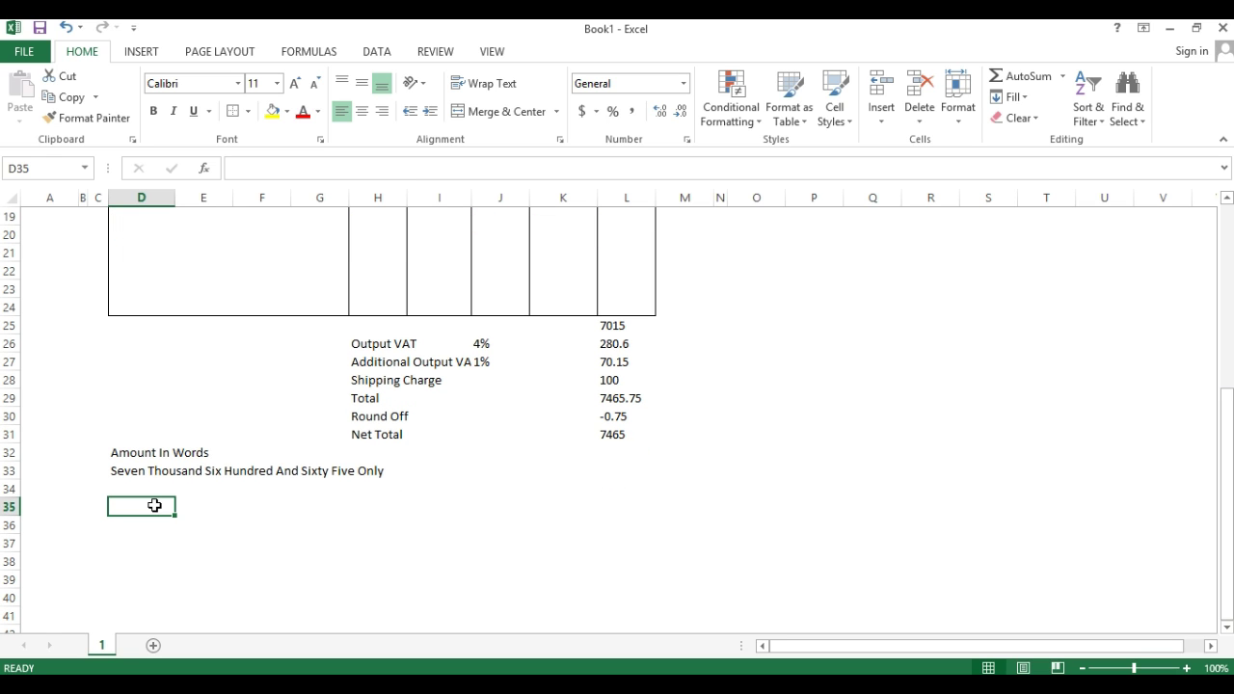
text(VAT )
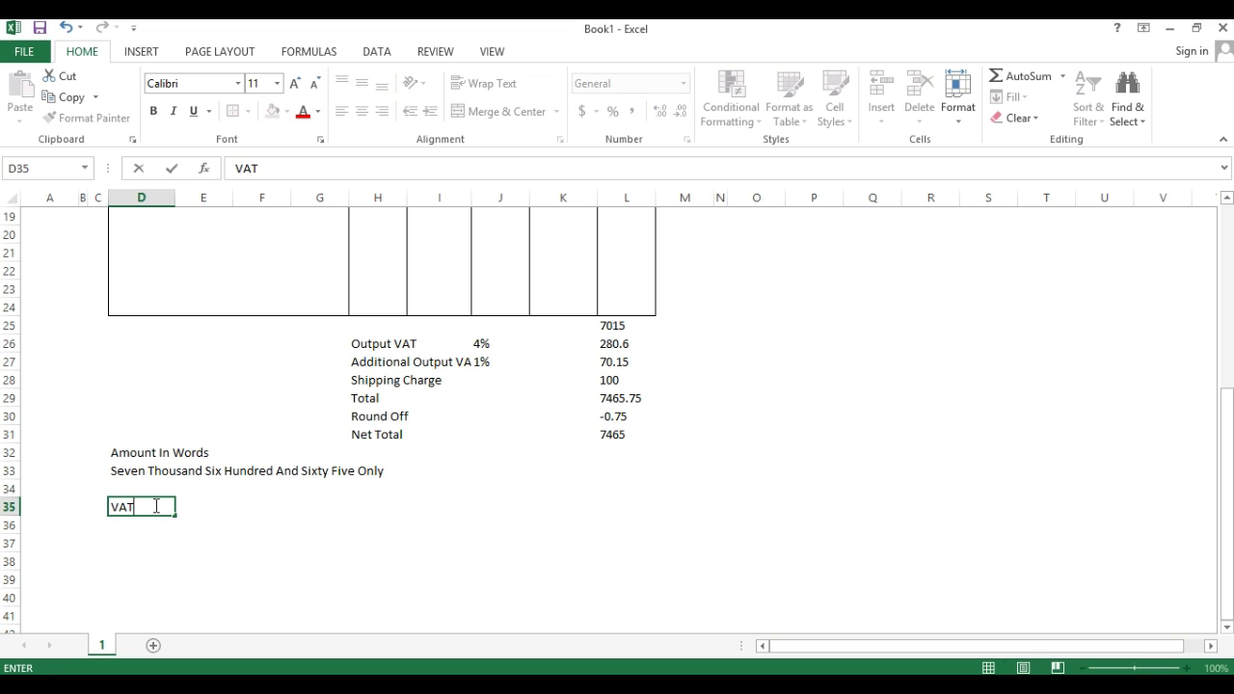
text(BO)
key(Return)
text(CST)
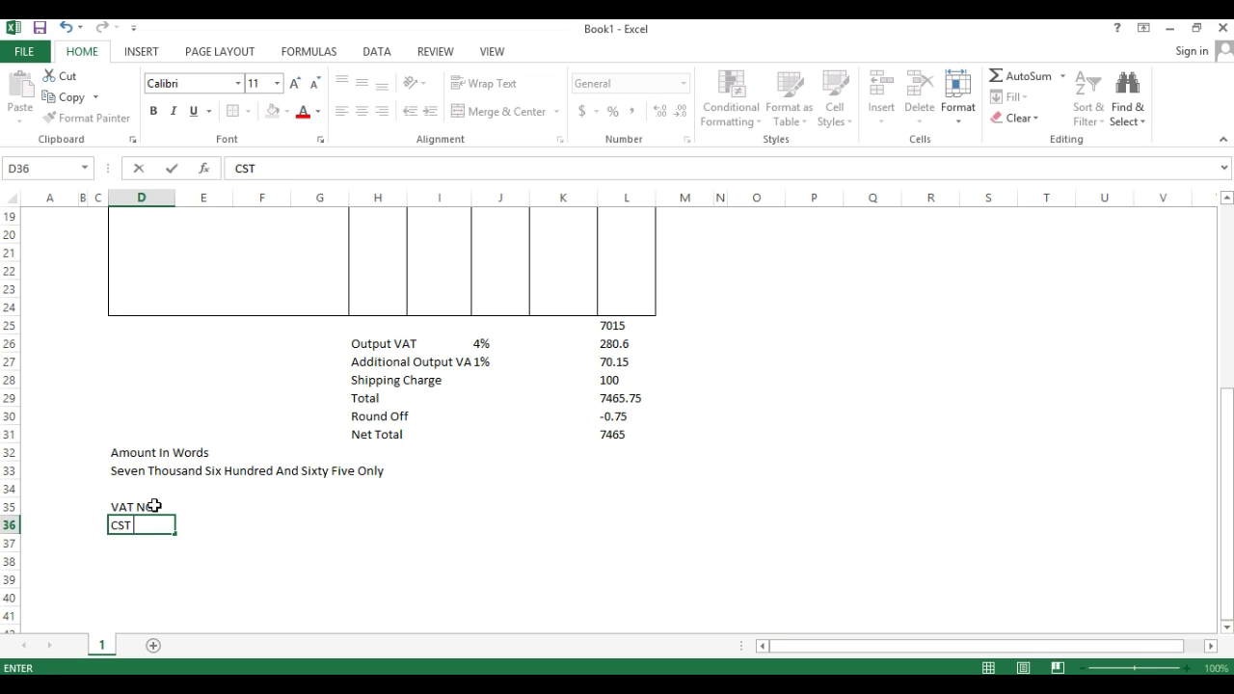
text( No:)
key(Return)
text(PAN Number:)
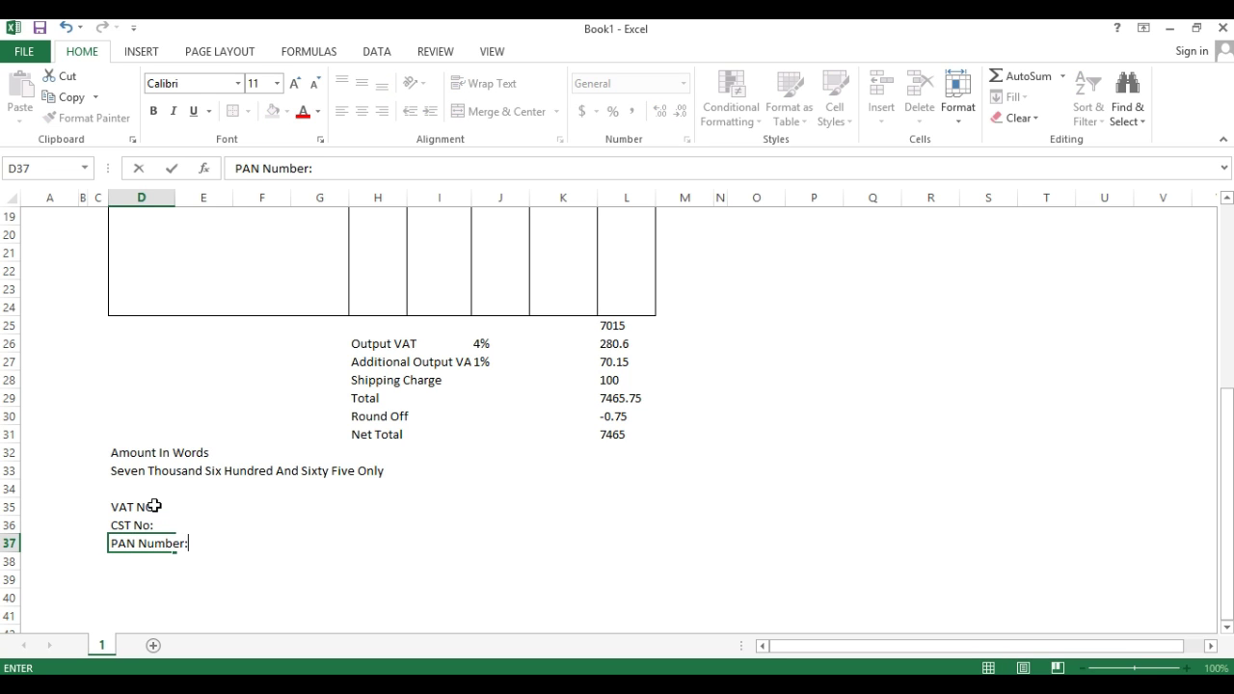
key(Tab)
Enter the footer line "Suibject To Ahmedabad Jurisdiction" in G41
scroll(144, 525, down, 1)
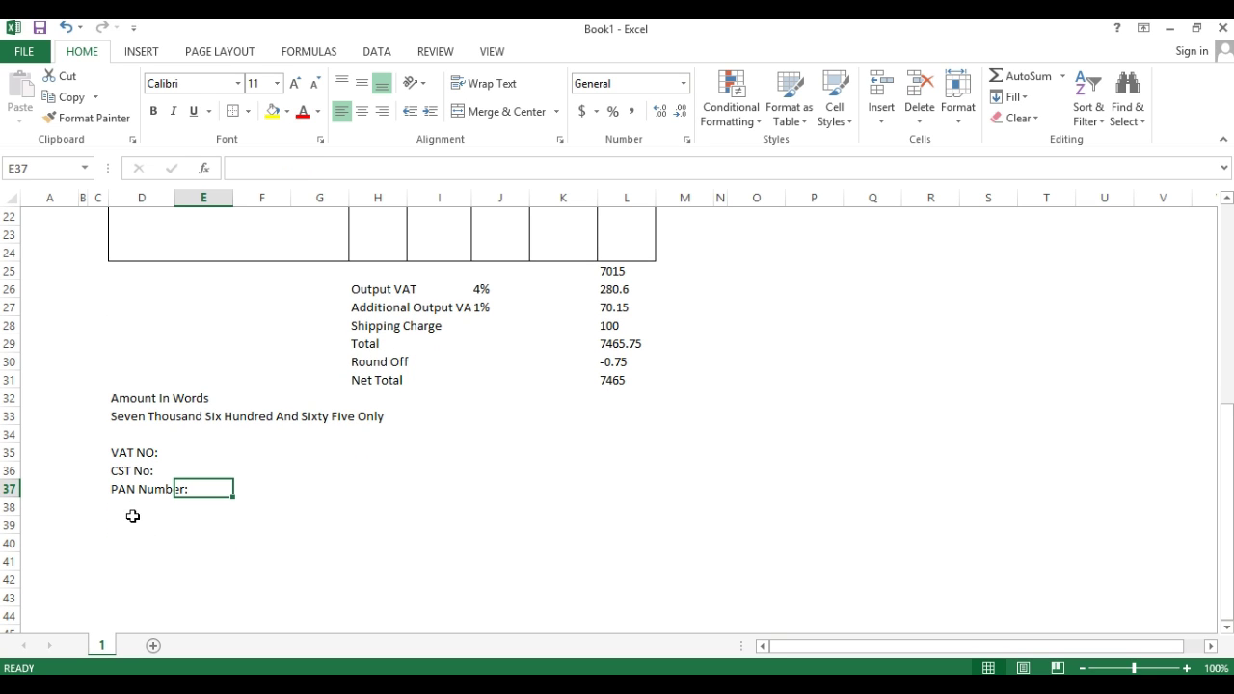
click(314, 561)
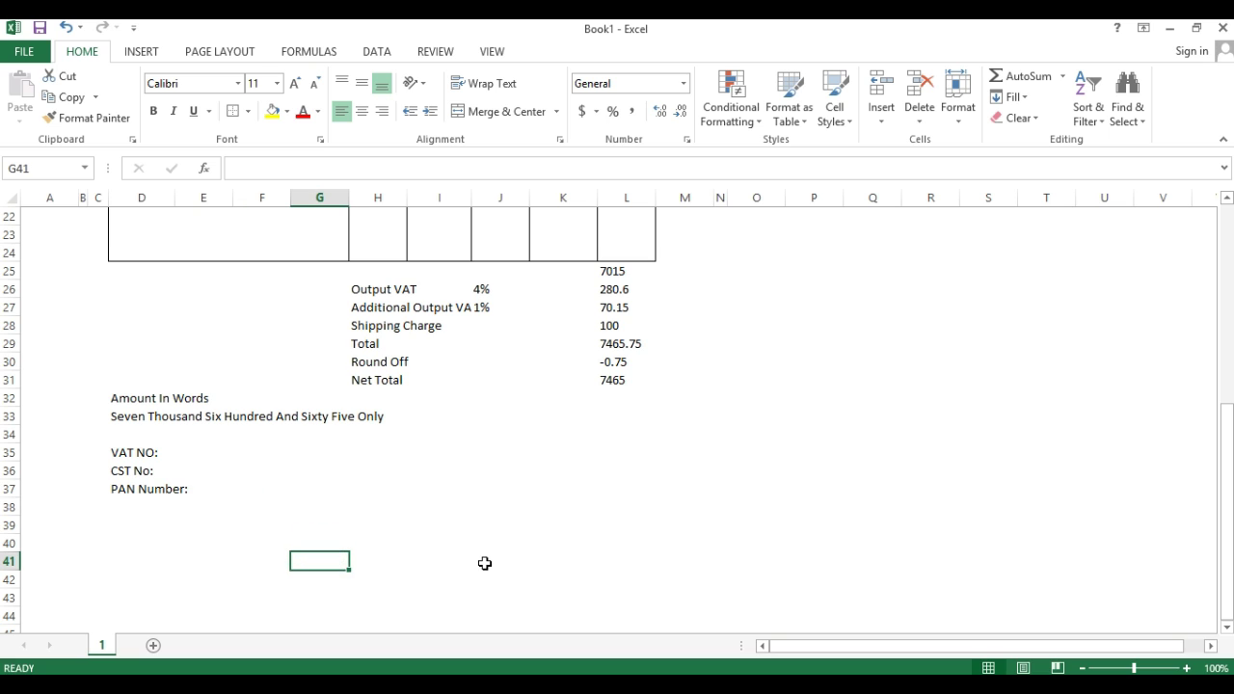
text(Sui)
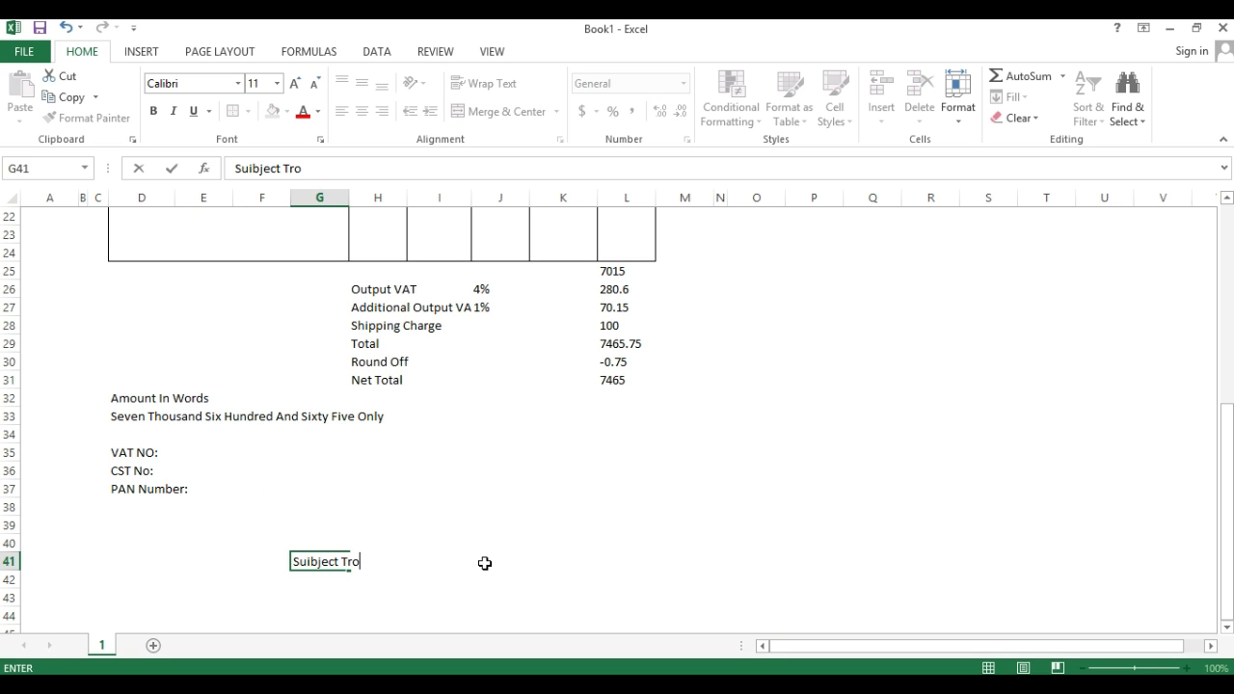
text(bject To Ahmedabad)
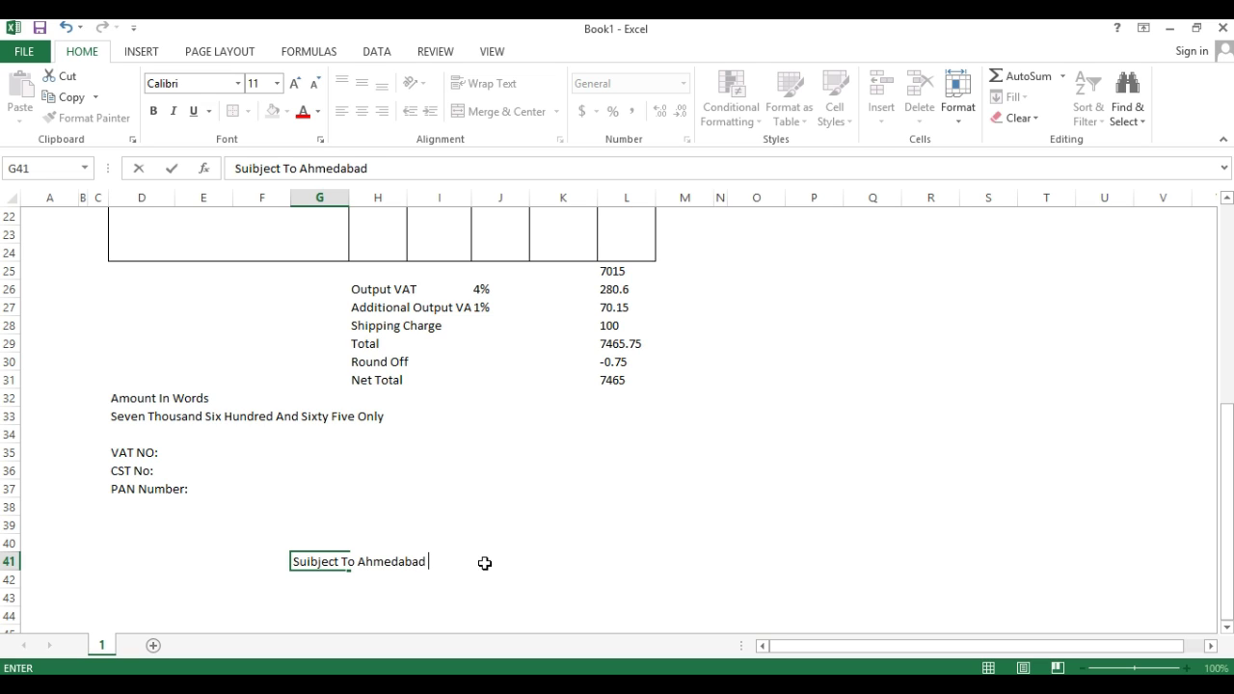
text( Jurisdict)
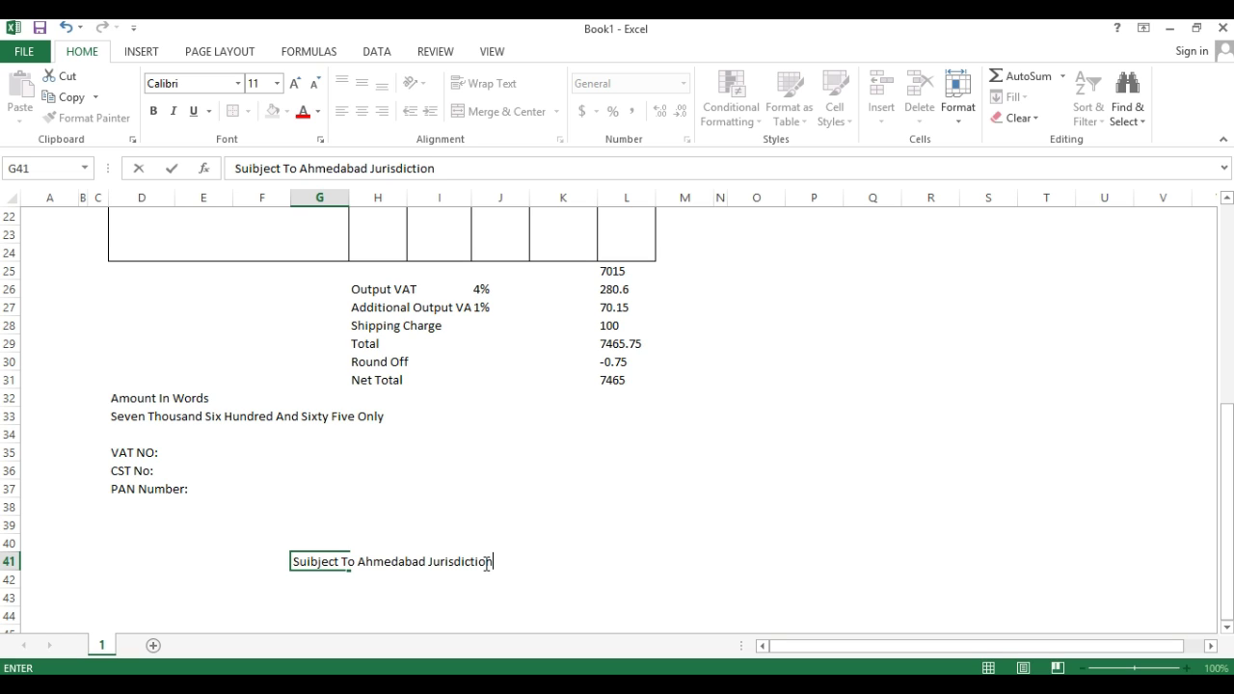
text(ion)
key(Return)
Add a second footer line, "This is a computer Generated Invoice.", in G42
text(This is)
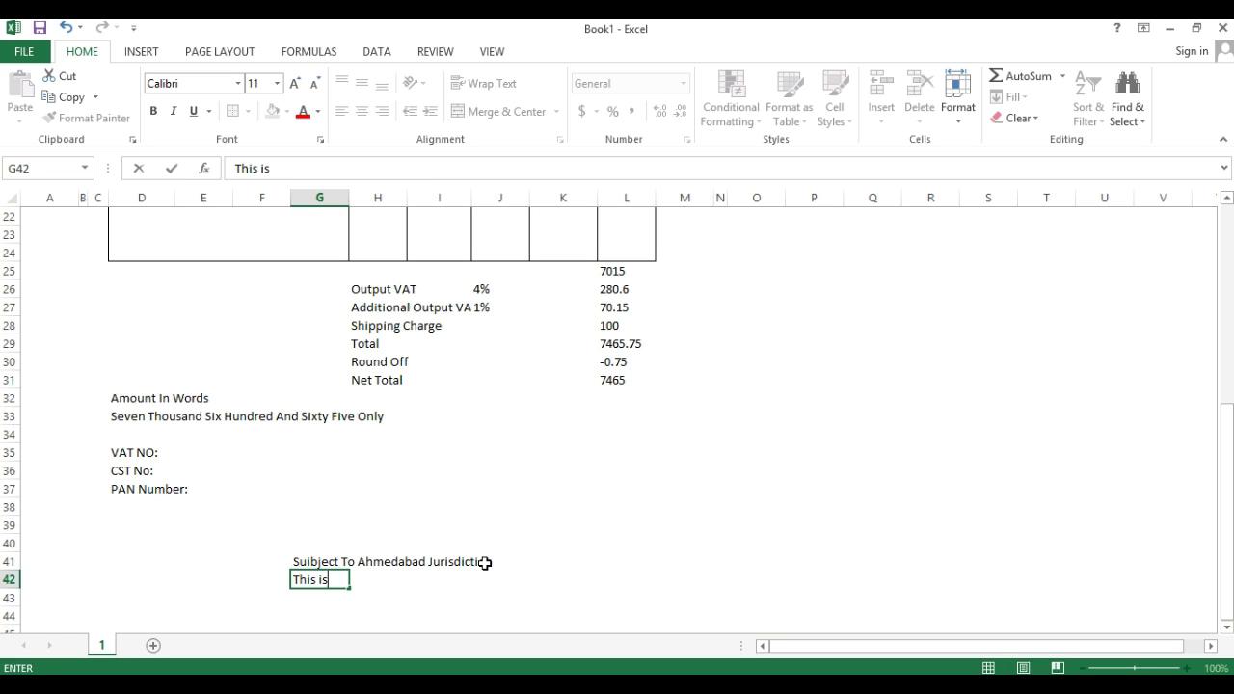
text( a compluter Generated)
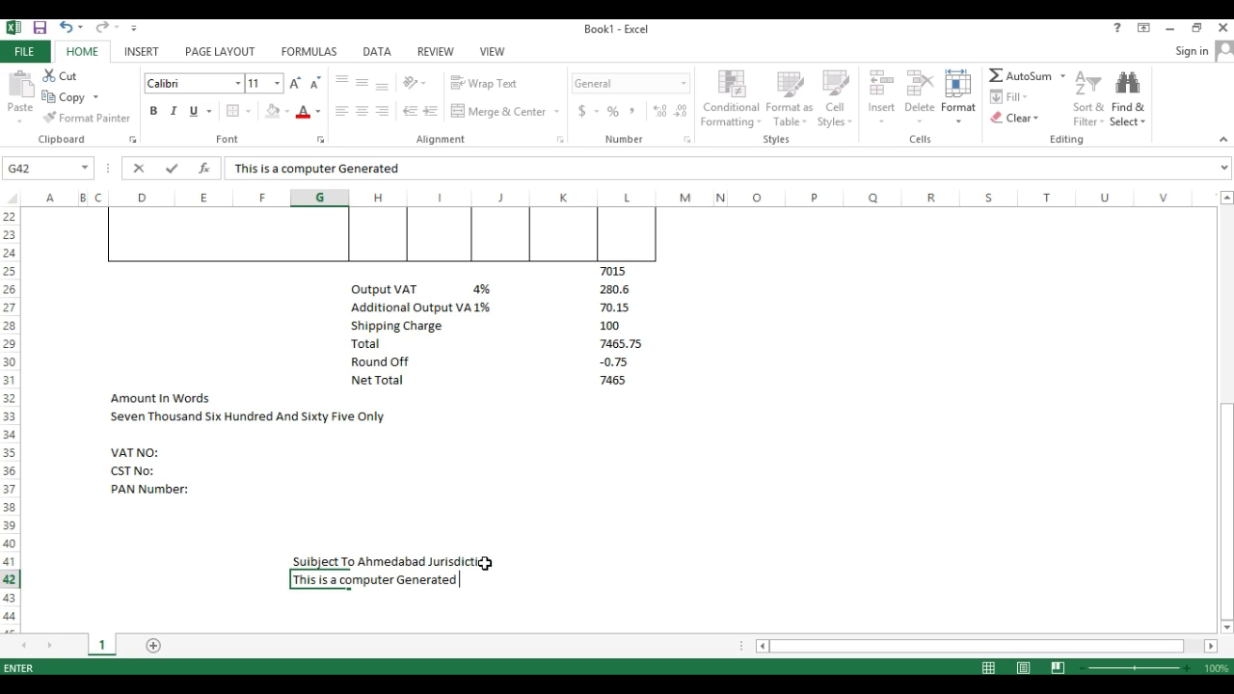
text( Invoice.)
key(Tab)
Shrink row 44 below the footer lines to a thin strip
click(117, 605)
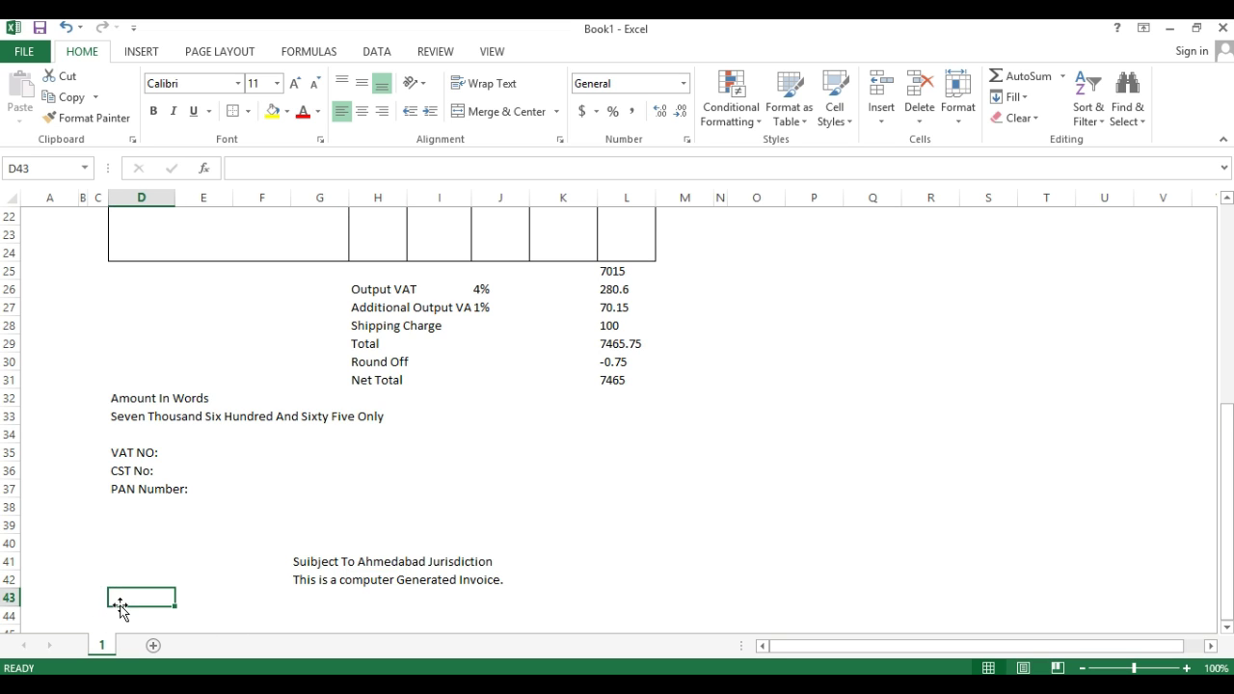
scroll(120, 609, down, 1)
drag(10, 570, 16, 559)
click(128, 558)
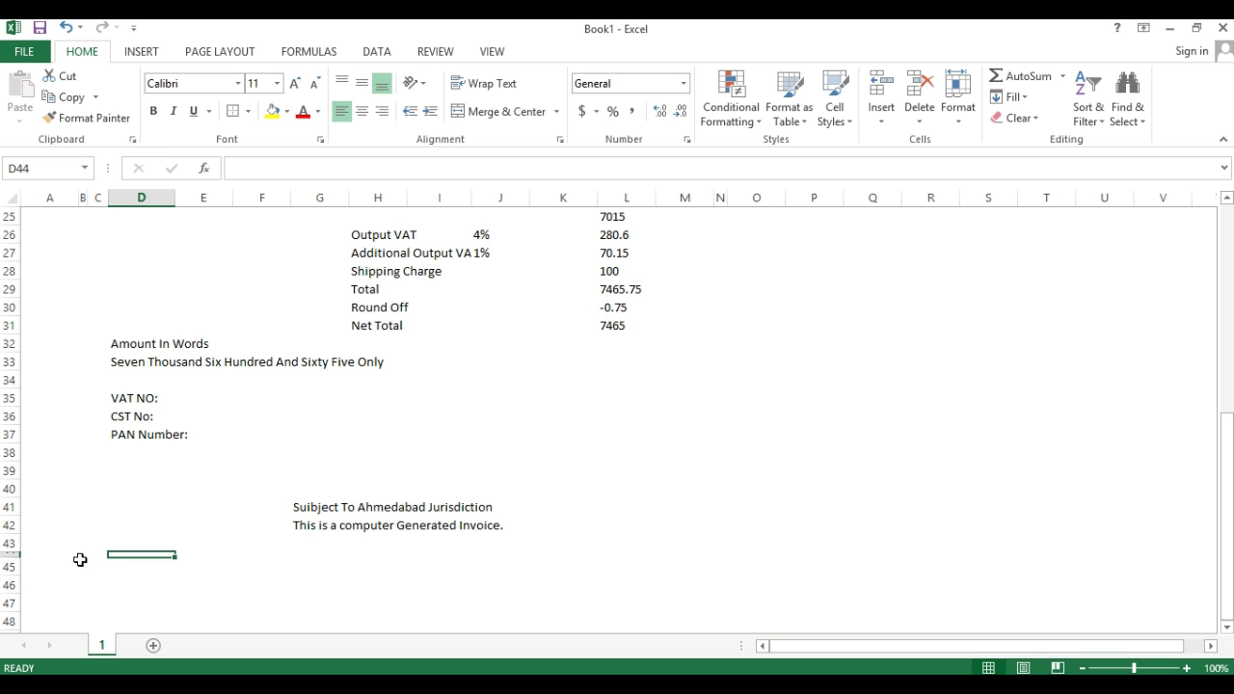
Fill C44:O44 with dark grey to form the invoice's bottom frame
drag(96, 550, 730, 553)
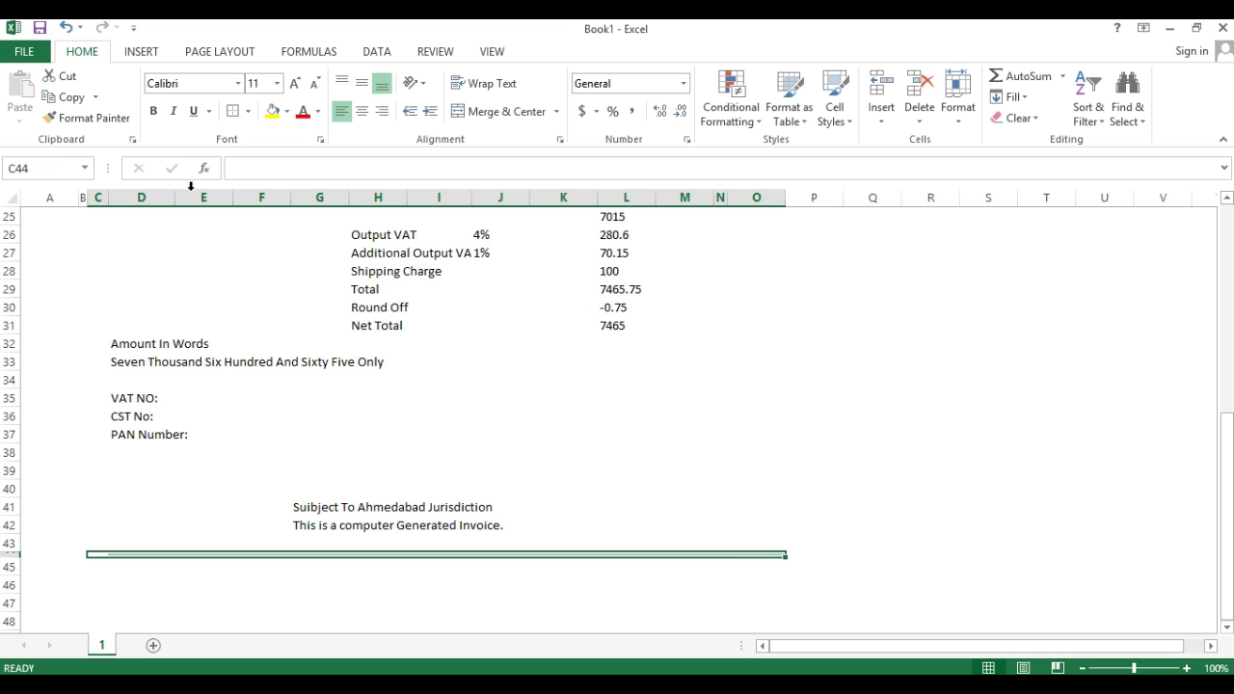
click(247, 111)
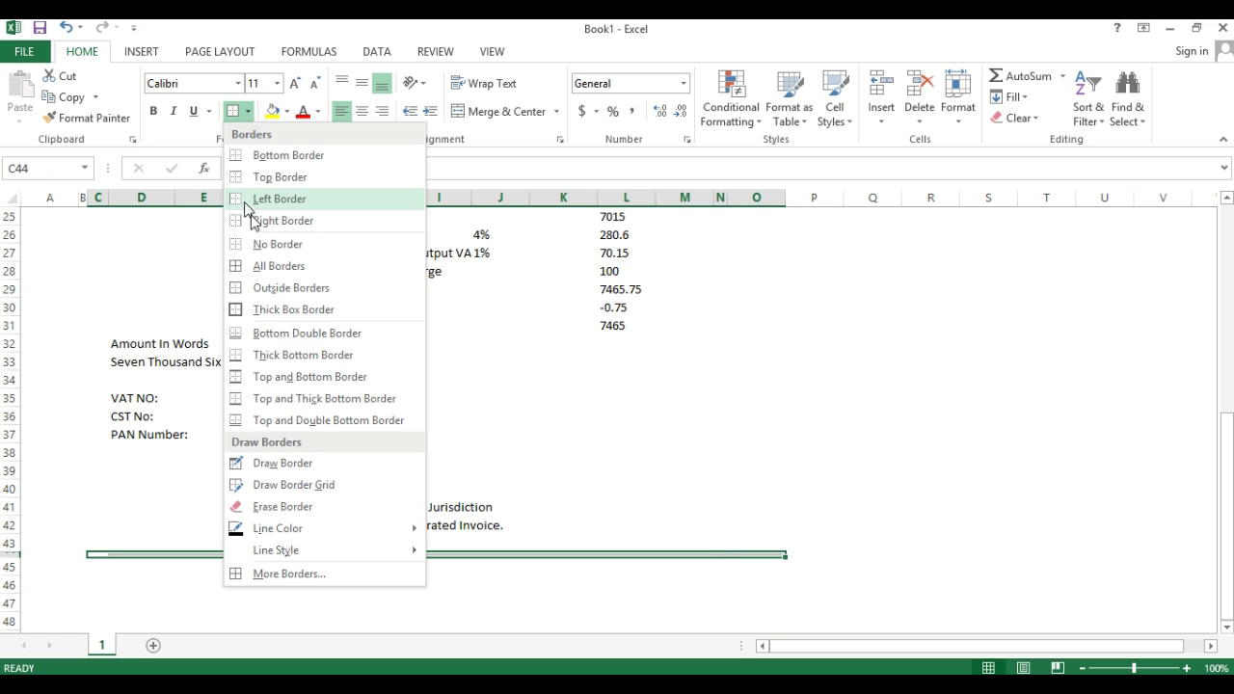
click(287, 112)
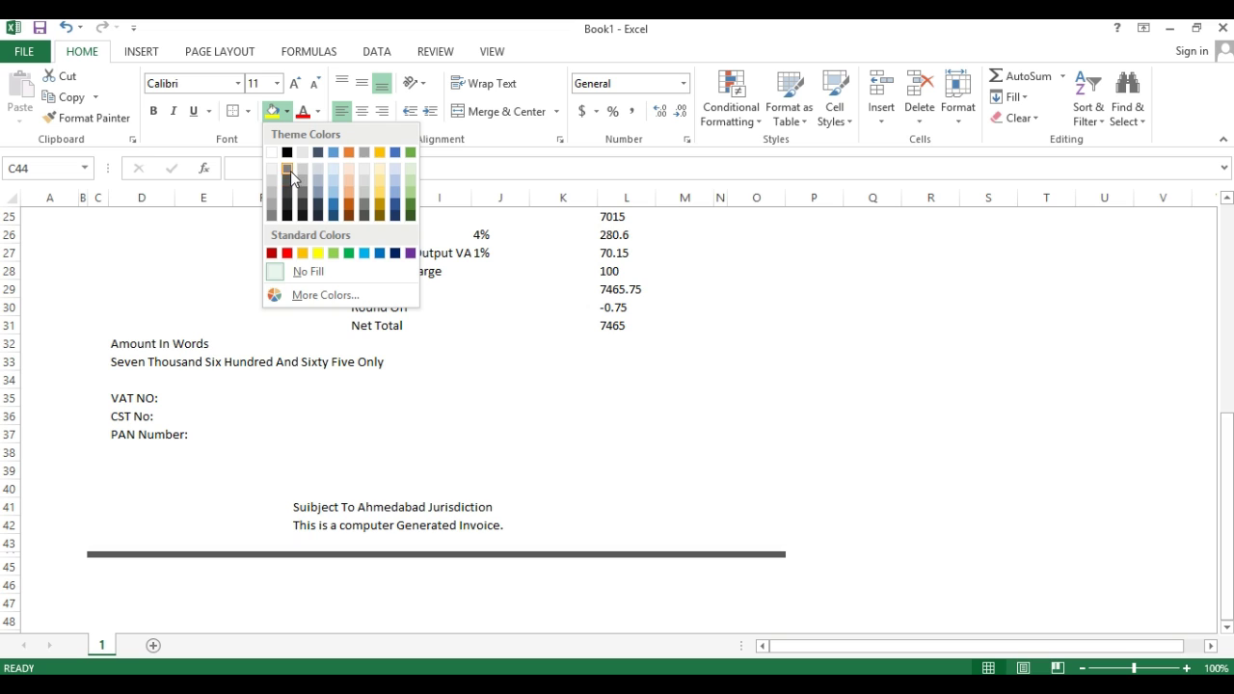
click(287, 181)
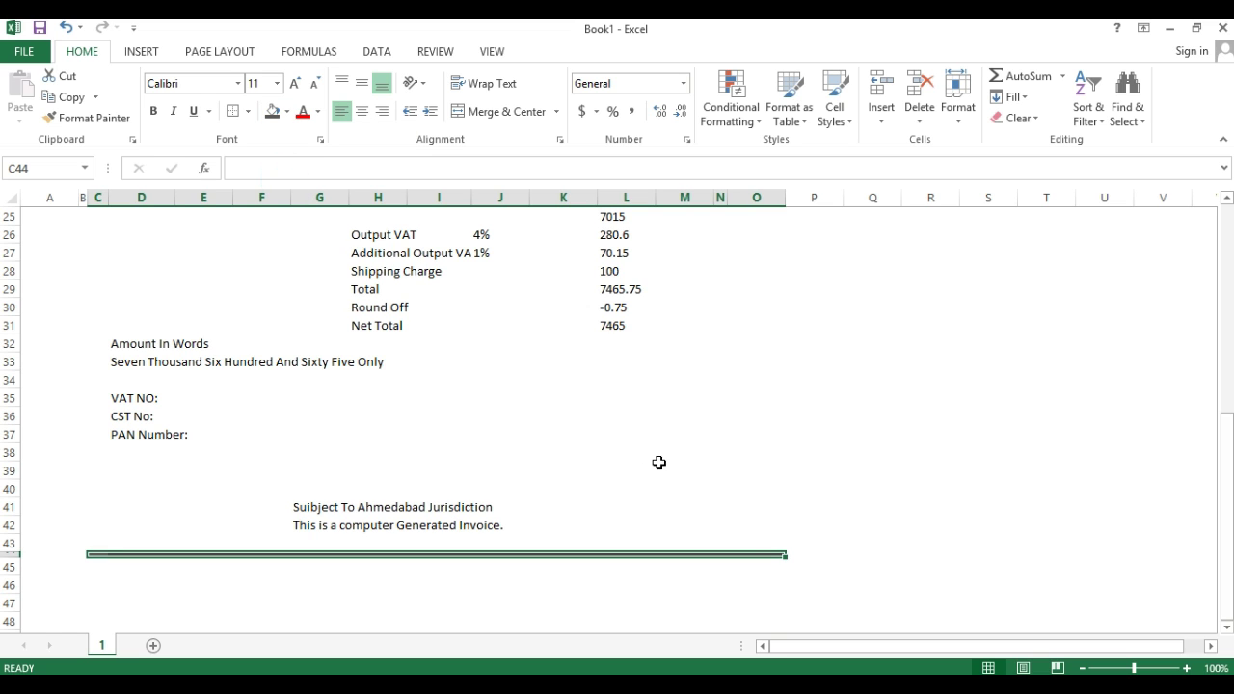
Fill N1:N44 with the same dark grey to form the invoice's right frame
click(754, 555)
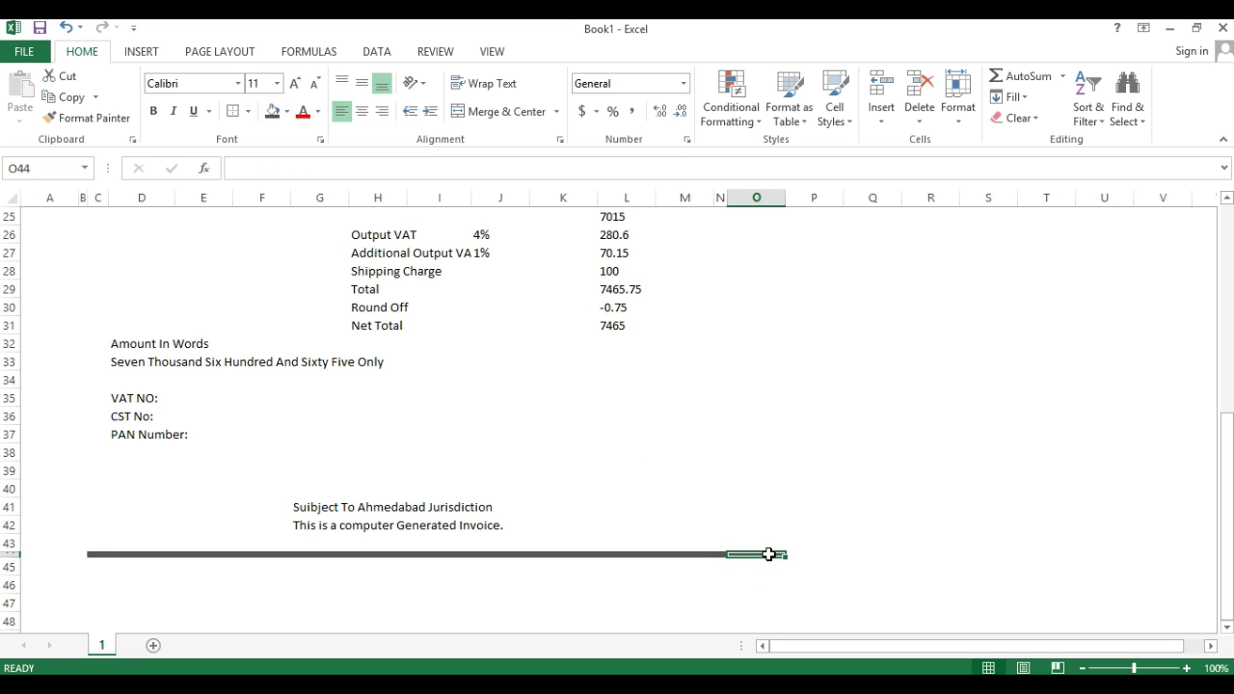
key(Left)
key(ctrl+space)
scroll(768, 554, up, 8)
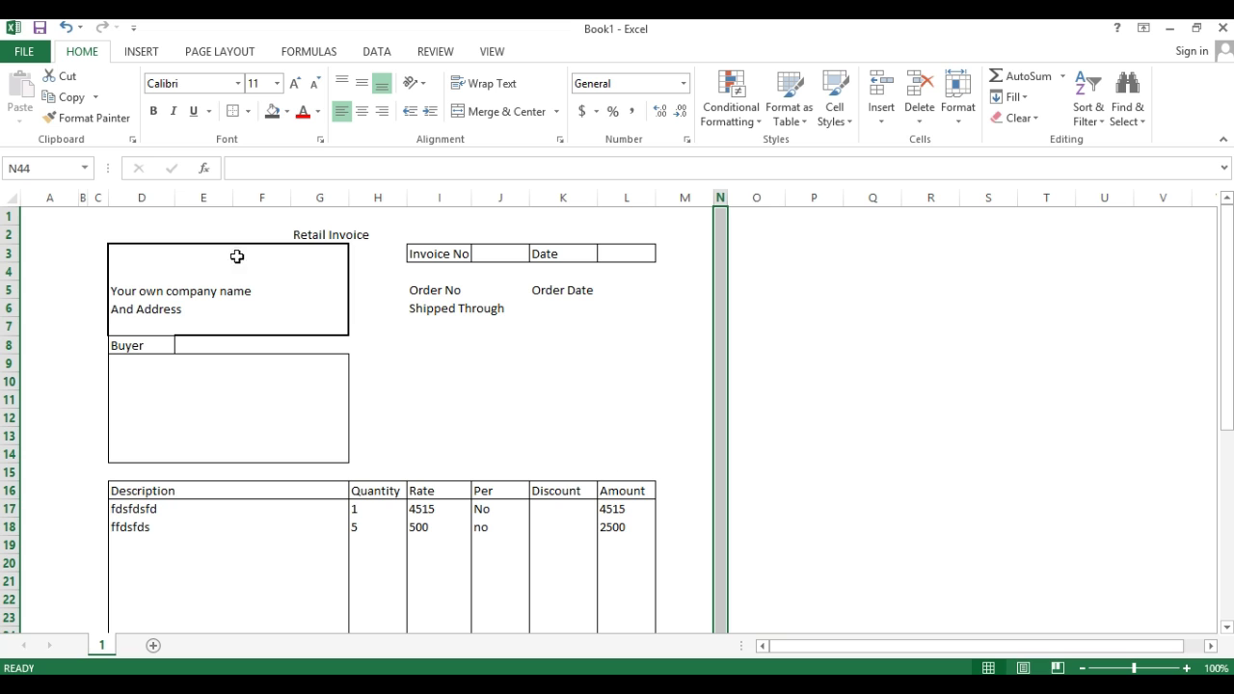
click(273, 111)
scroll(752, 385, down, 10)
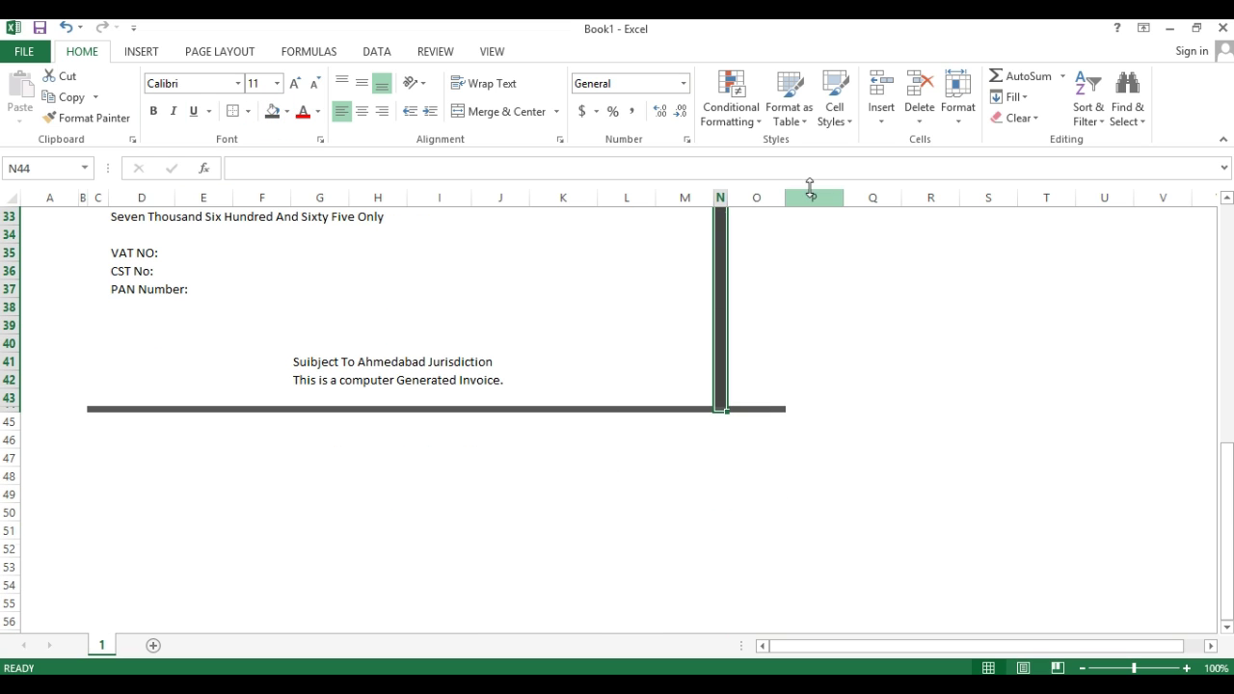
Remove the grey strip extending into column O and narrow column N slightly
click(756, 198)
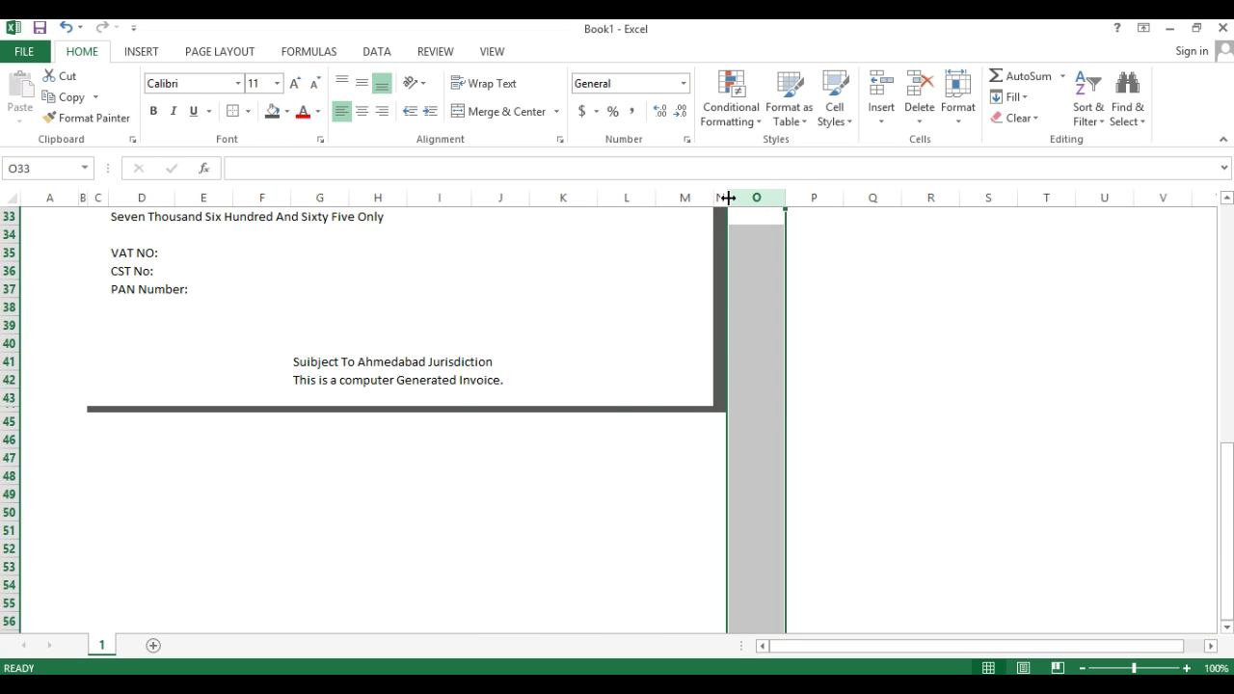
drag(726, 196, 716, 195)
click(624, 302)
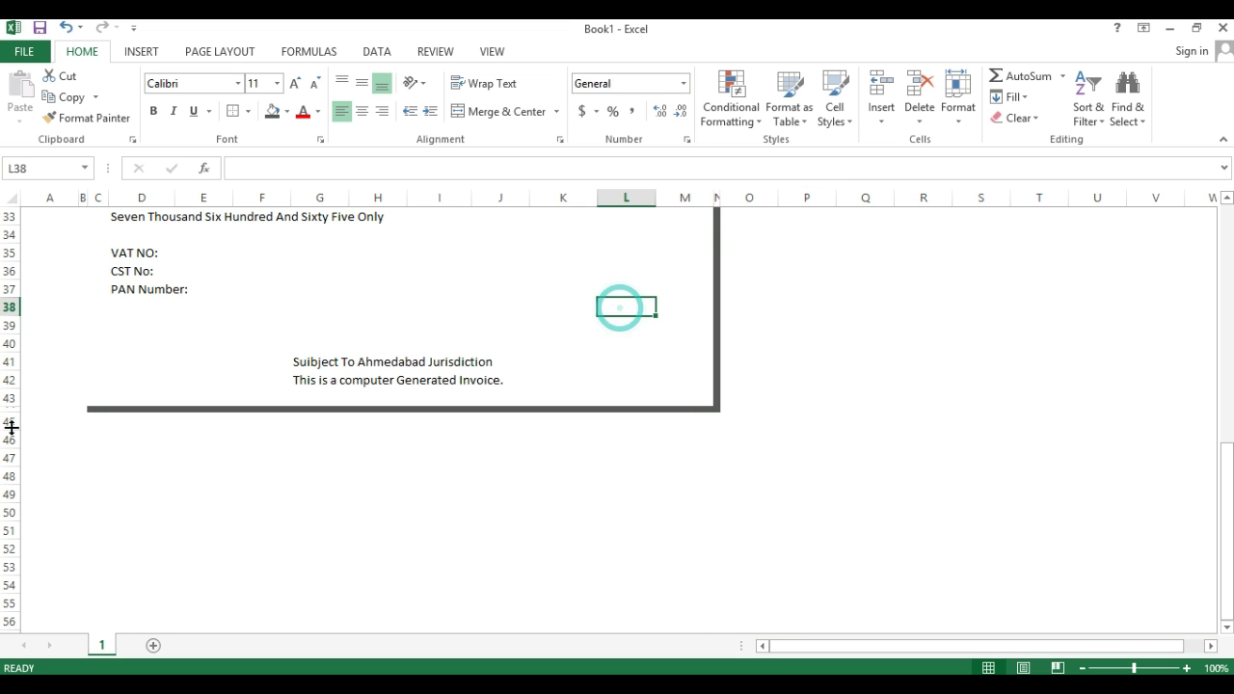
Fill B1:B44 with dark grey to form the invoice's left frame
click(84, 409)
key(ctrl+shift+Up)
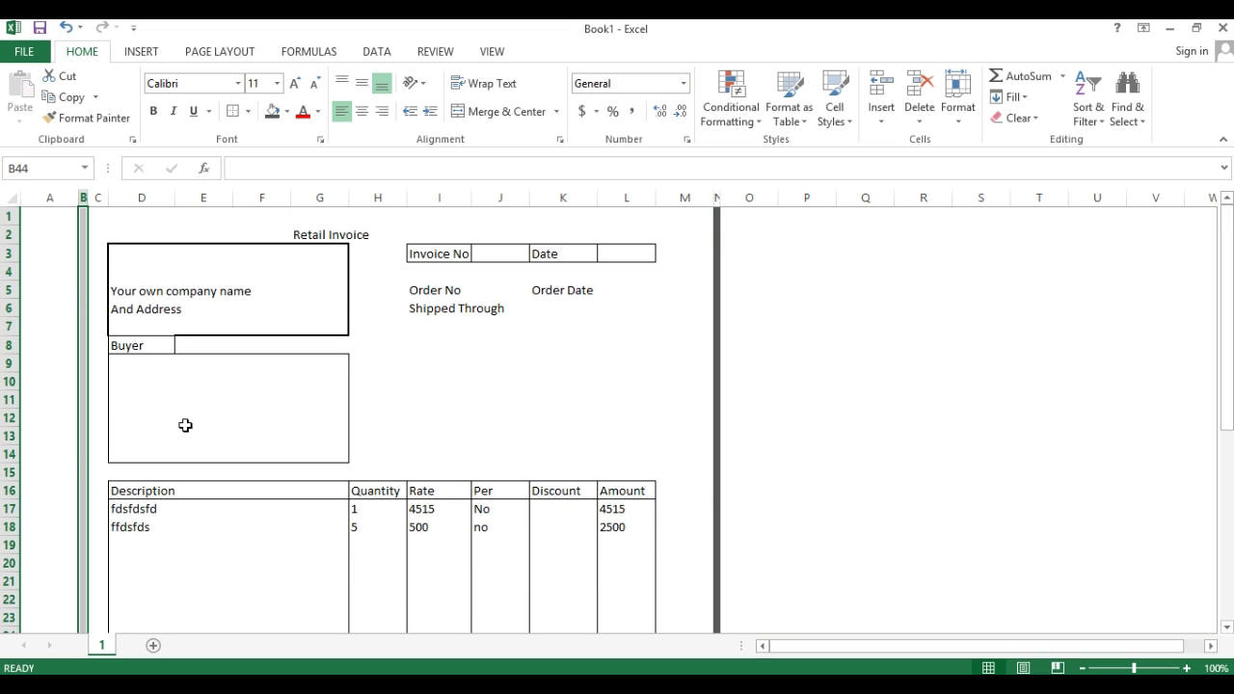
click(270, 113)
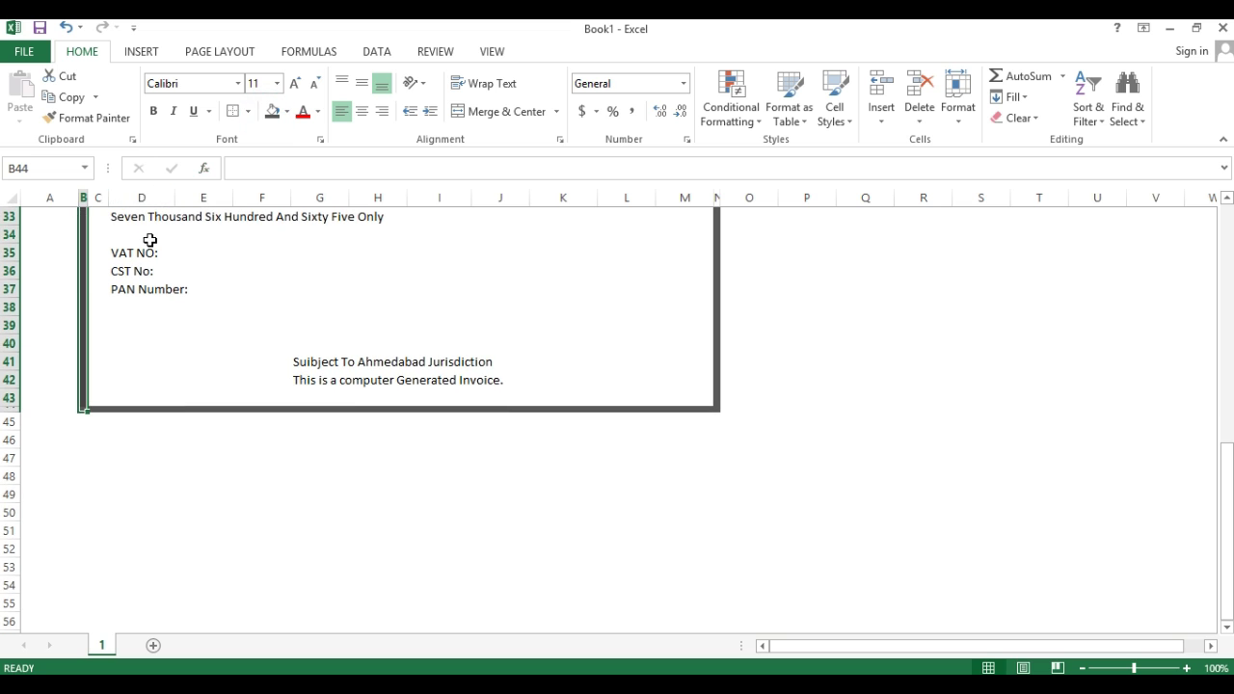
Shrink row 1 to a thin strip and fill B1:N1 with dark grey as the top frame
key(ctrl+Up)
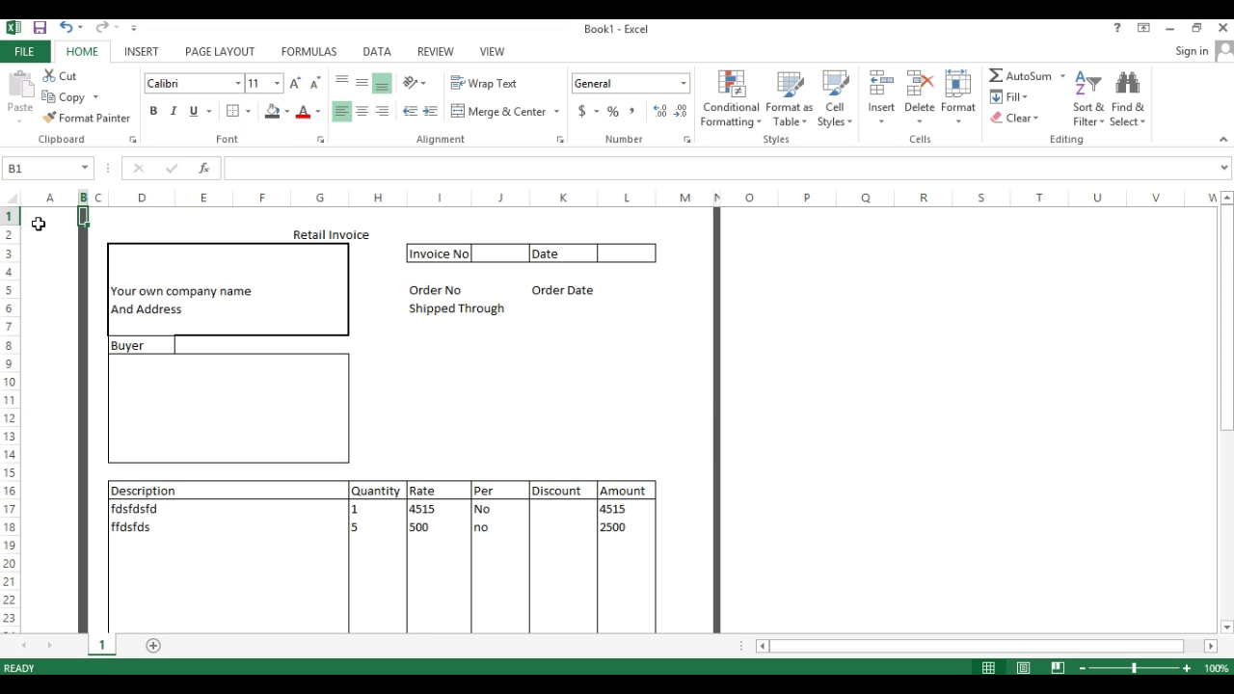
drag(9, 224, 14, 210)
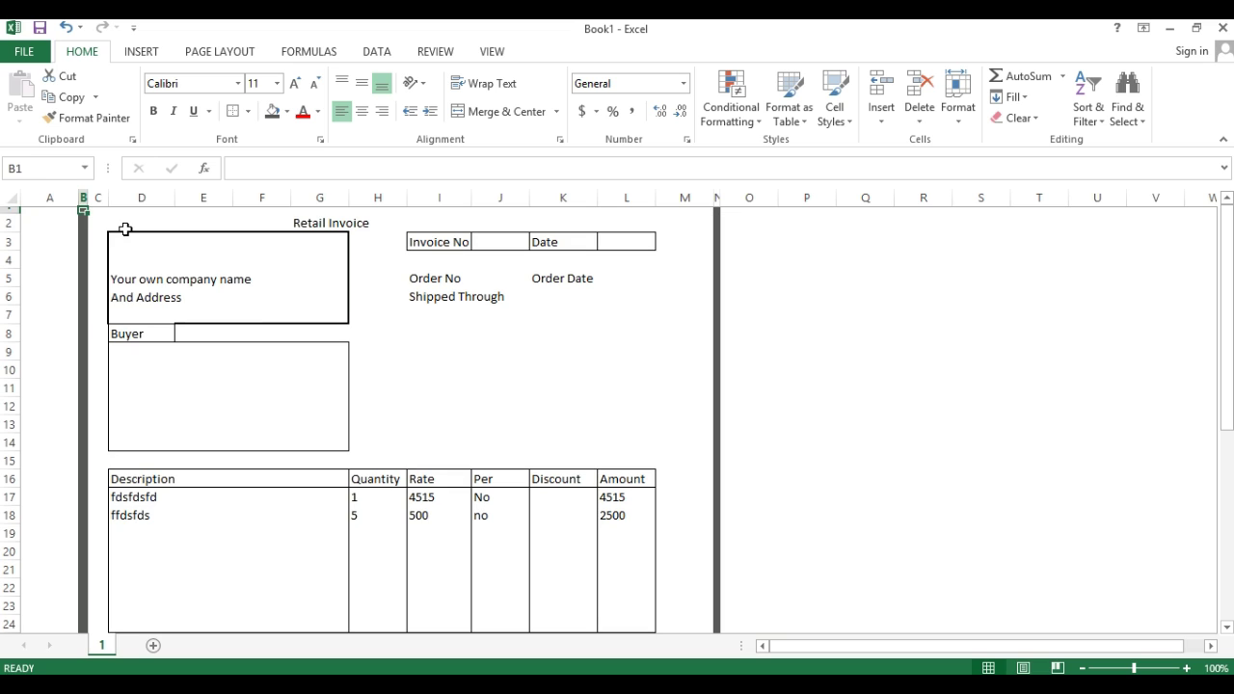
key(shift+Right)
key(shift+Right)
key(shift+Right)
key(shift+Right)
key(shift+Right)
key(shift+Right)
key(shift+Right)
key(shift+Right)
key(shift+Right)
key(shift+Right)
key(shift+Right)
key(shift+Right)
key(shift+Right)
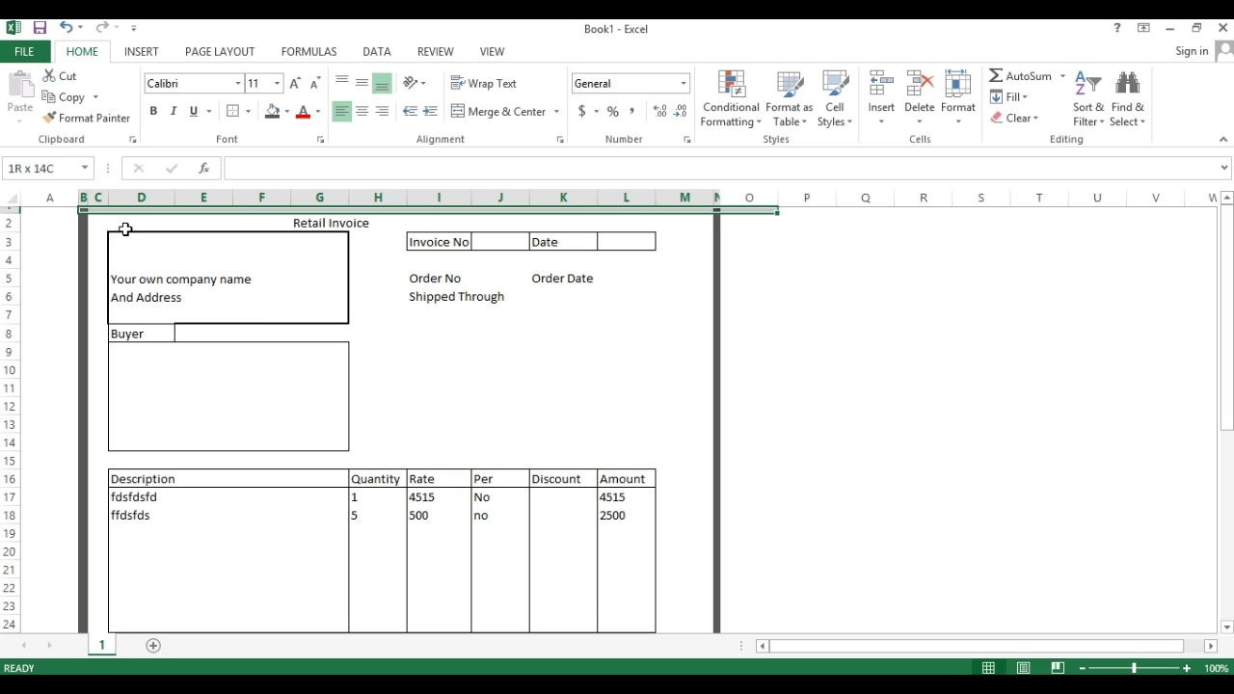
key(shift+Left)
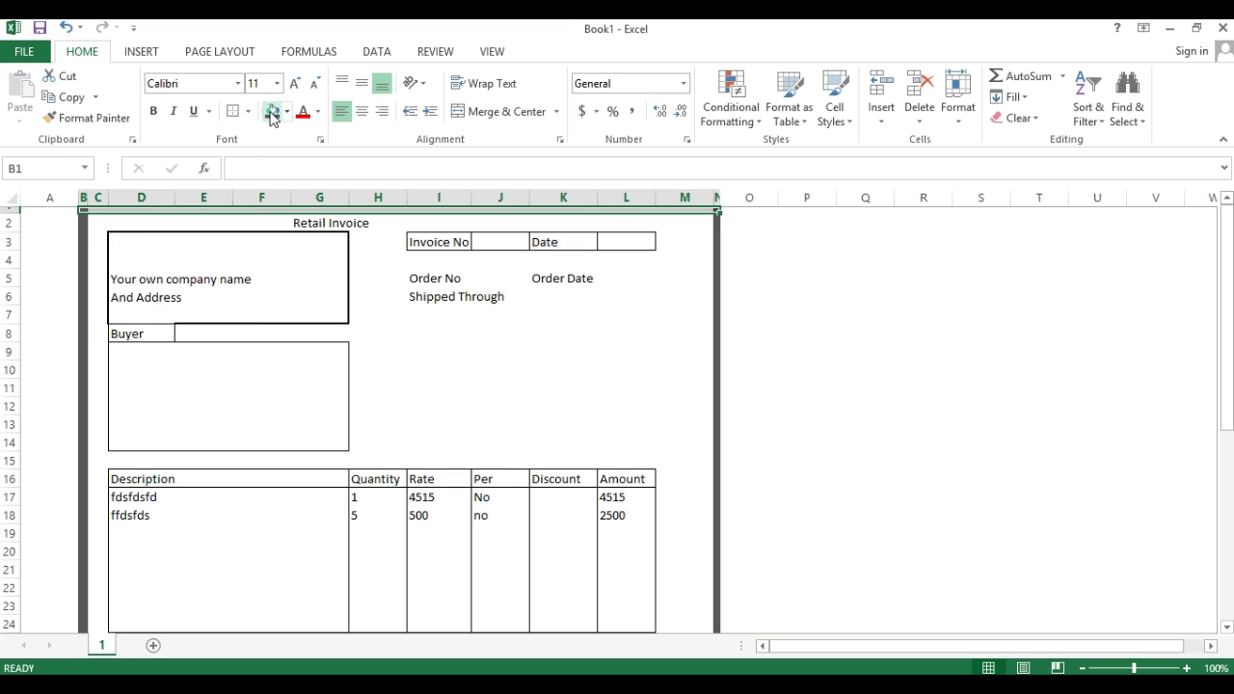
click(603, 335)
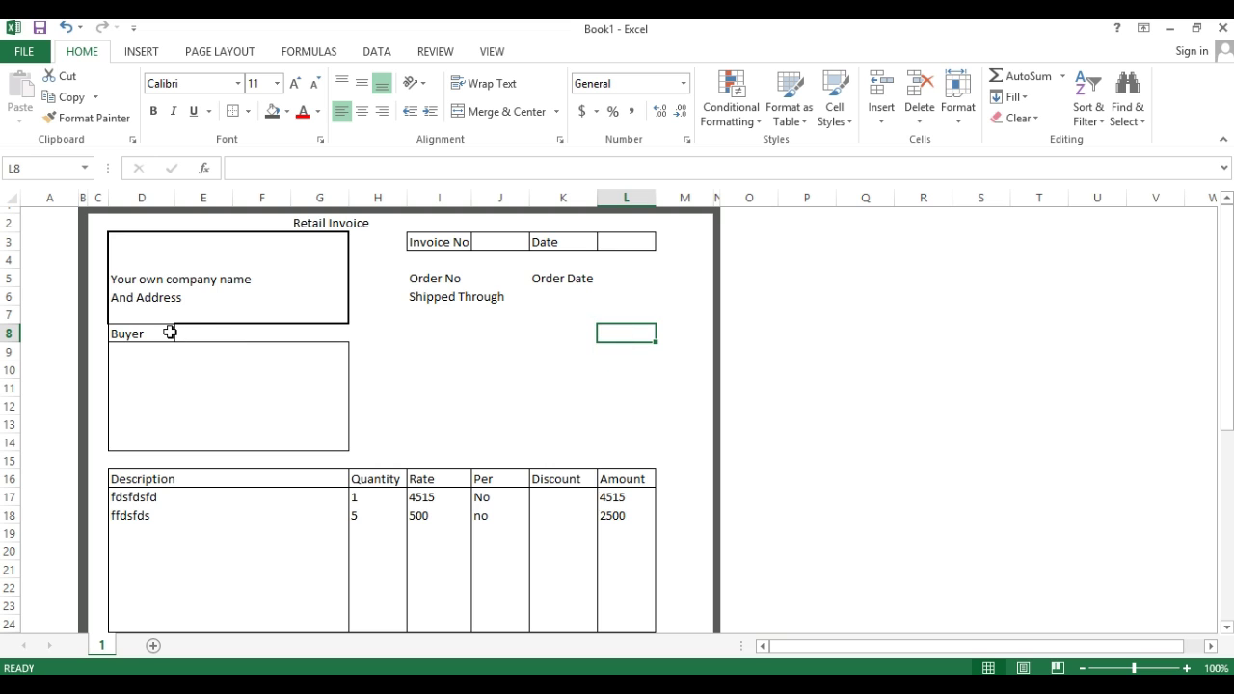
Remove all borders from the Buyer label cell D8
click(170, 331)
click(248, 111)
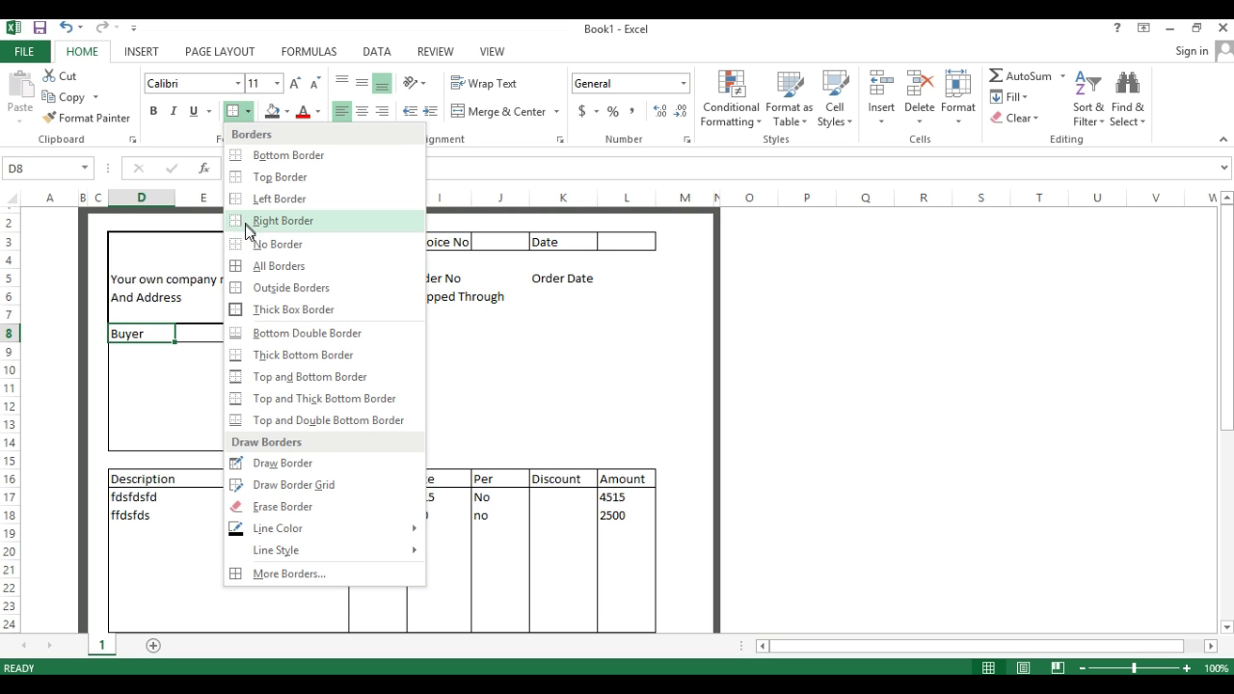
click(242, 242)
click(237, 292)
Apply outside borders to the merged buyer box D9:G14
click(245, 377)
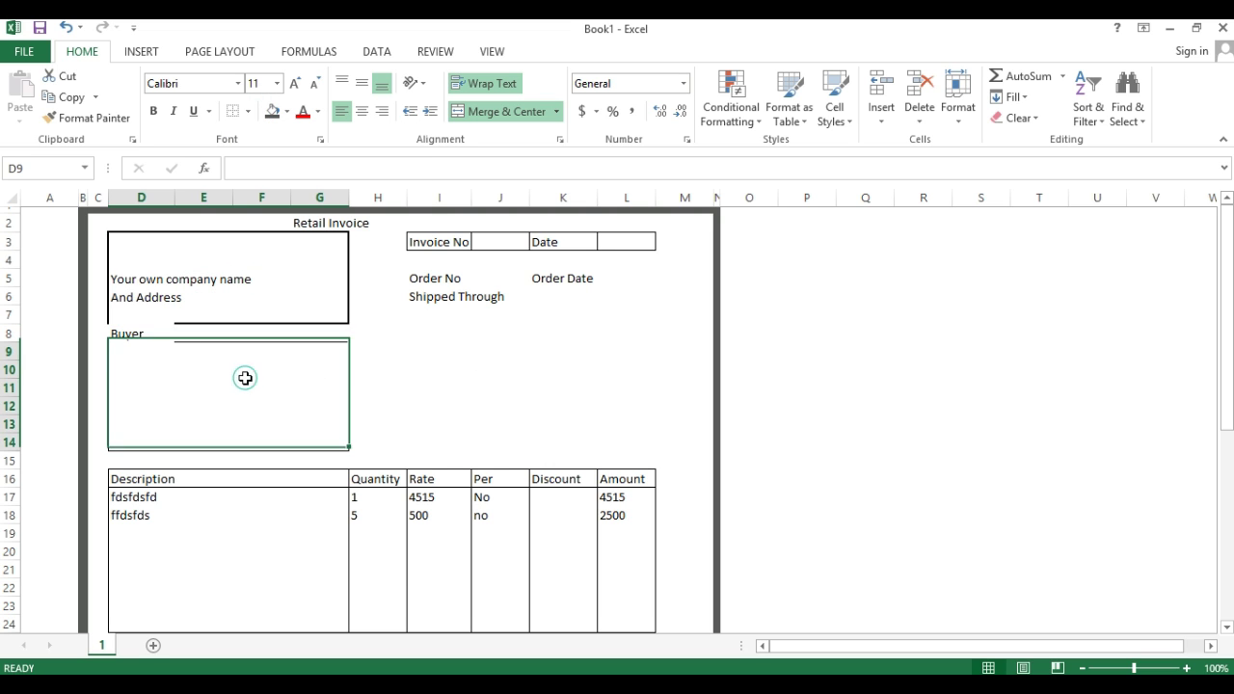
click(248, 111)
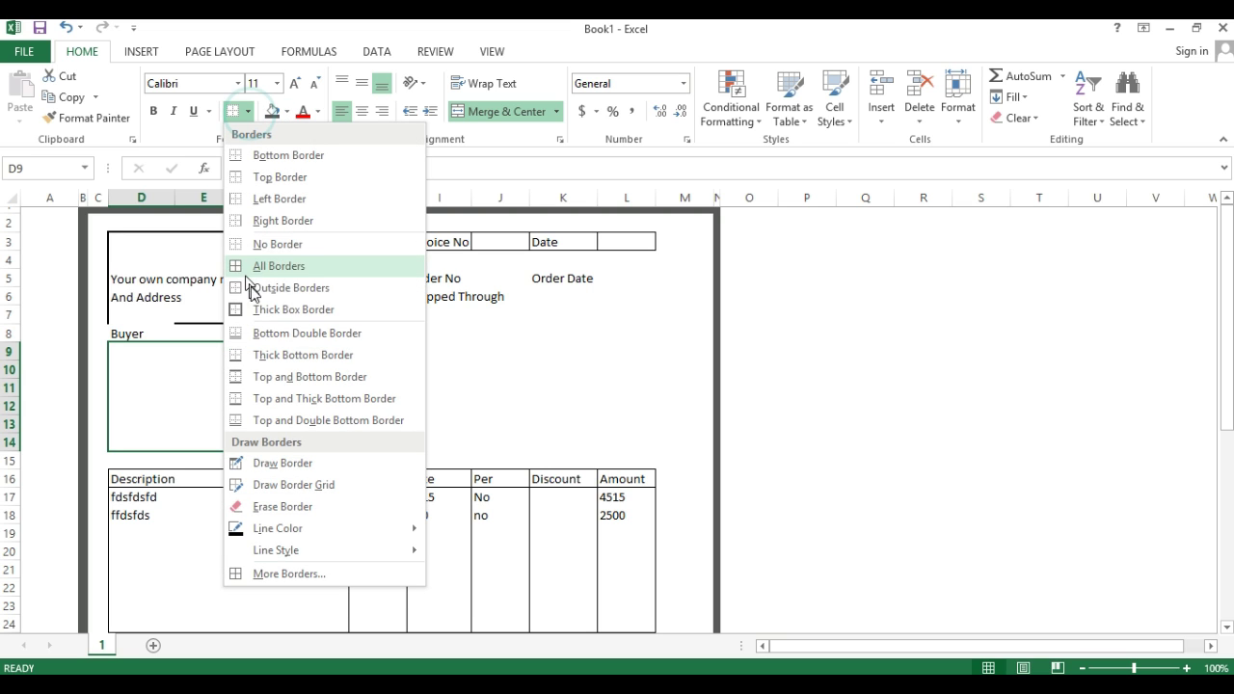
click(253, 288)
click(807, 351)
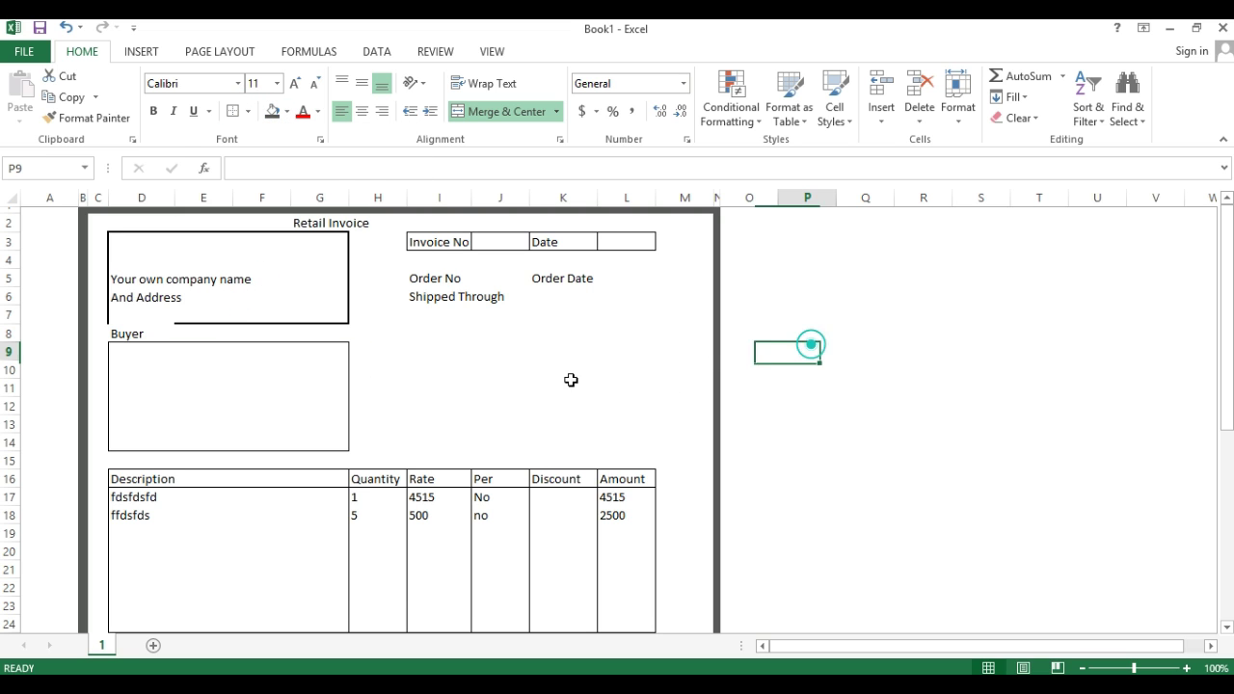
Apply outside borders to the company name and address box D3:G7
click(264, 297)
click(234, 111)
click(757, 338)
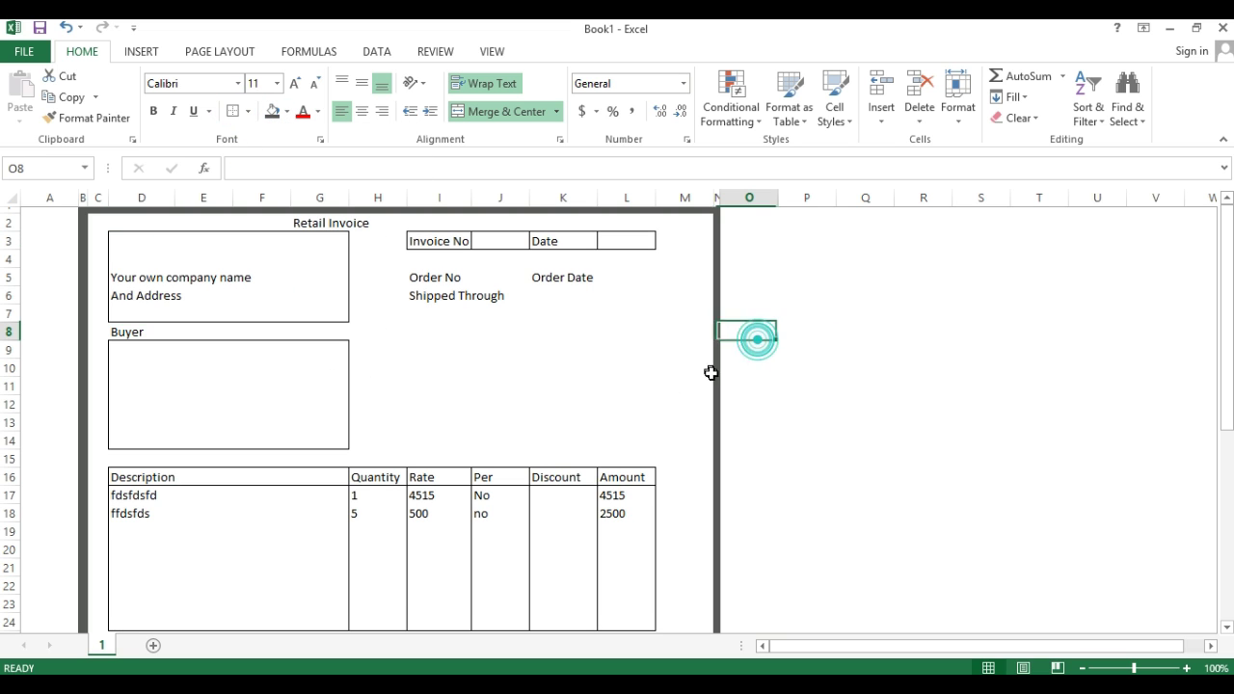
Apply all borders to the Order No and Order Date cells I5:L5
drag(440, 274, 608, 273)
click(249, 112)
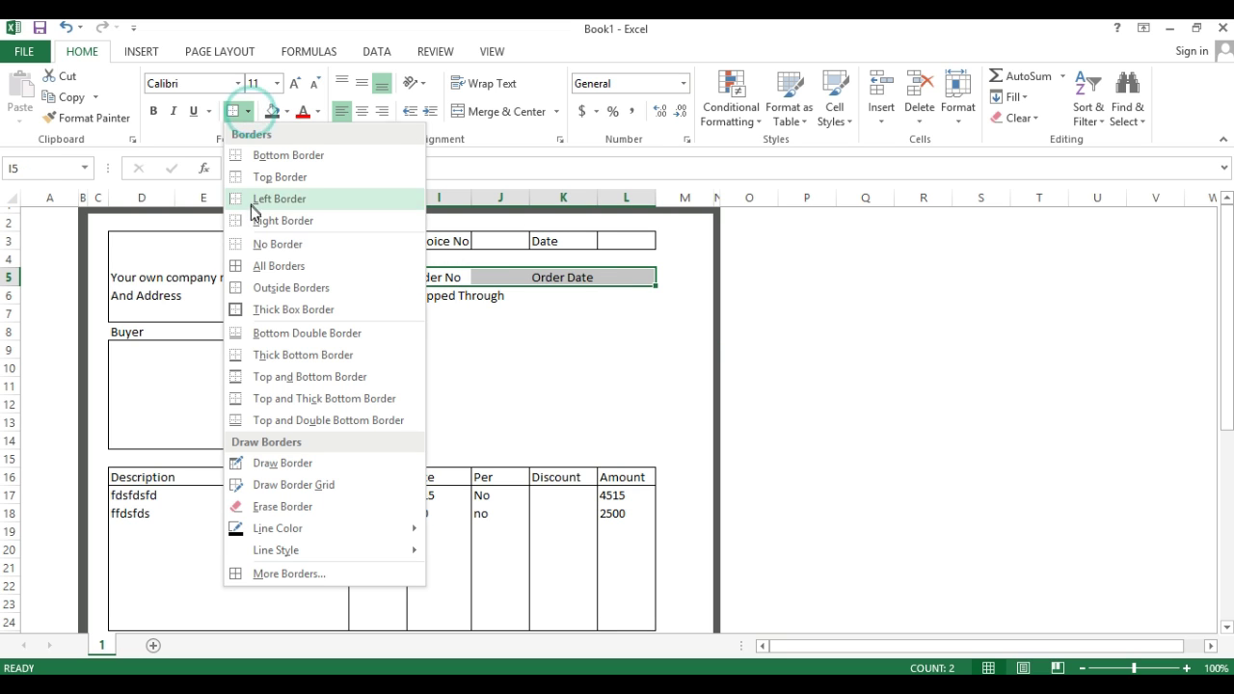
click(270, 263)
click(753, 311)
Move the "Shipped Through" label from I6 to I8
click(477, 295)
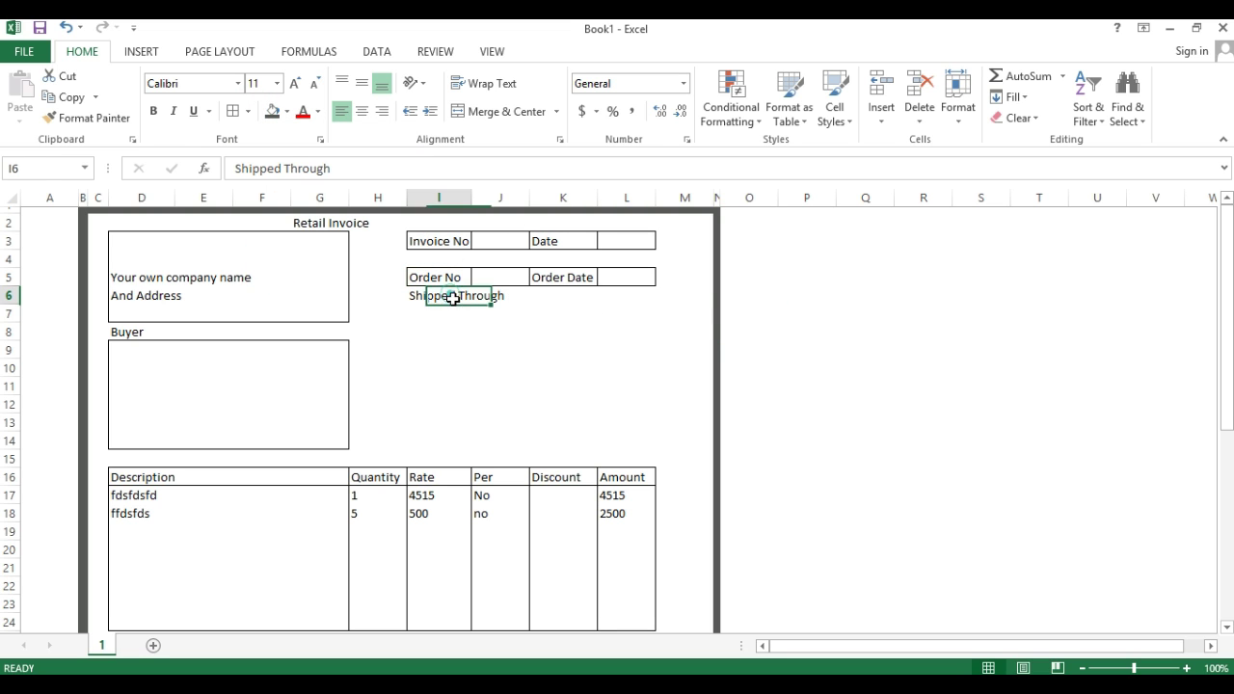
key(ctrl+c)
click(431, 332)
key(ctrl+v)
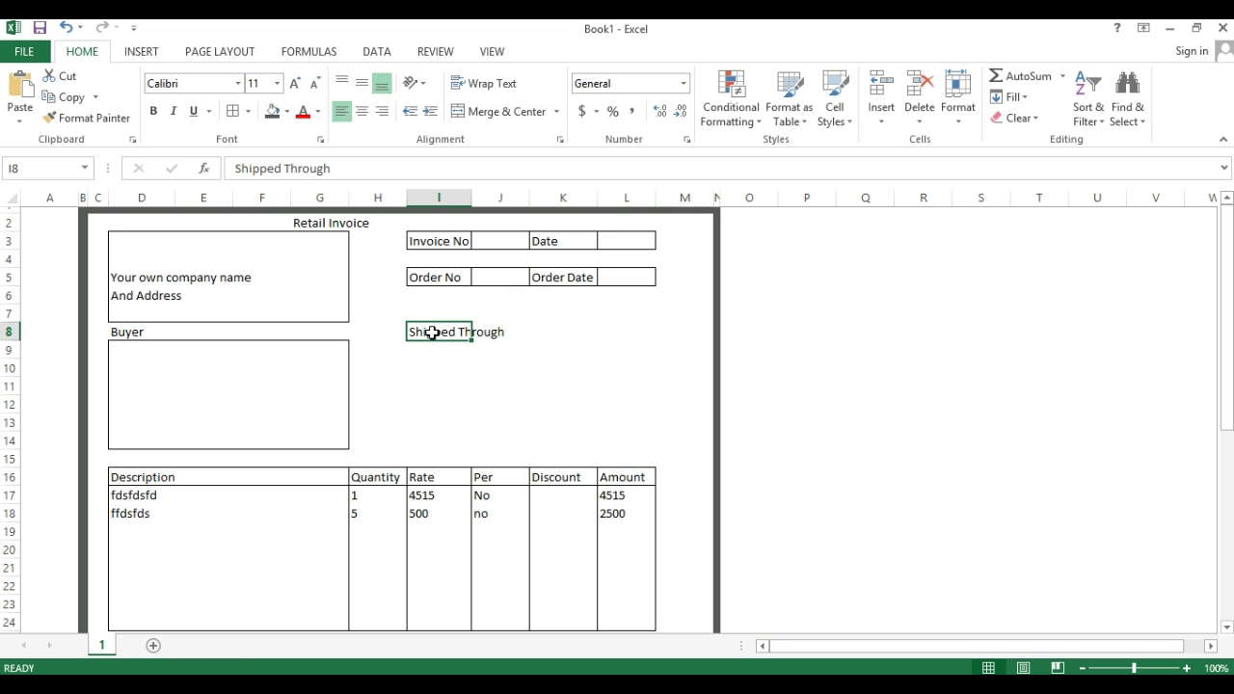
click(650, 347)
click(499, 333)
Enter the label "Tracking Number" in I10
click(427, 369)
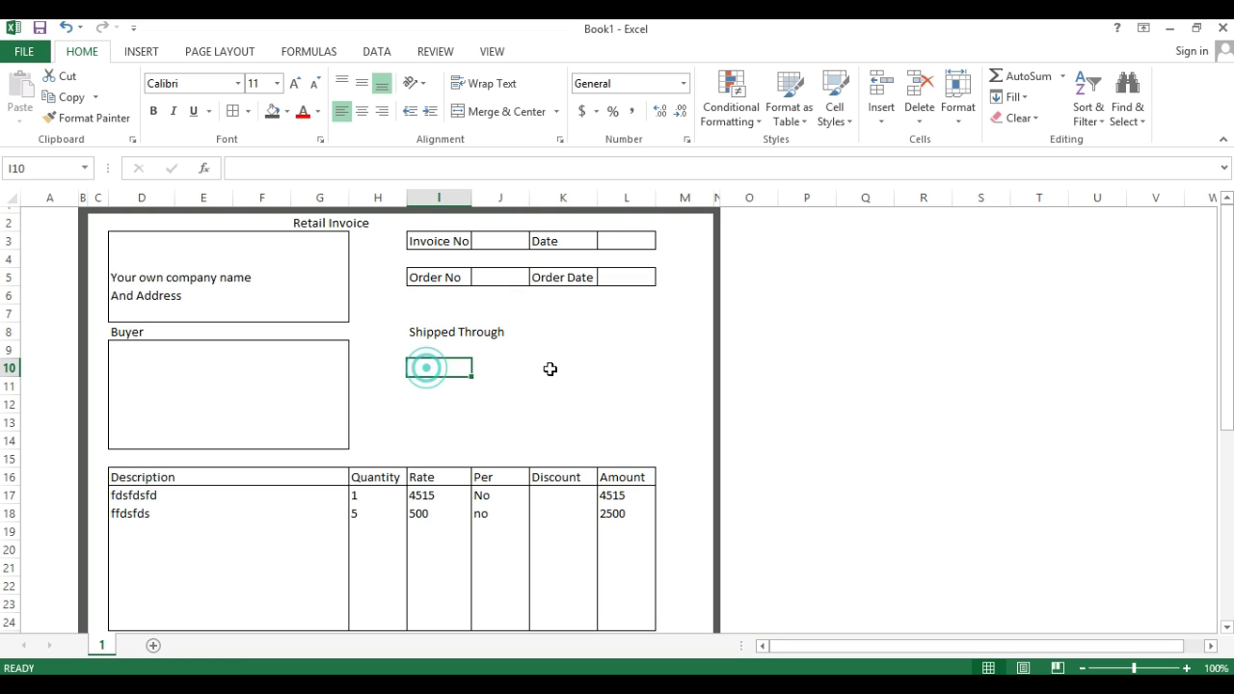
text(T)
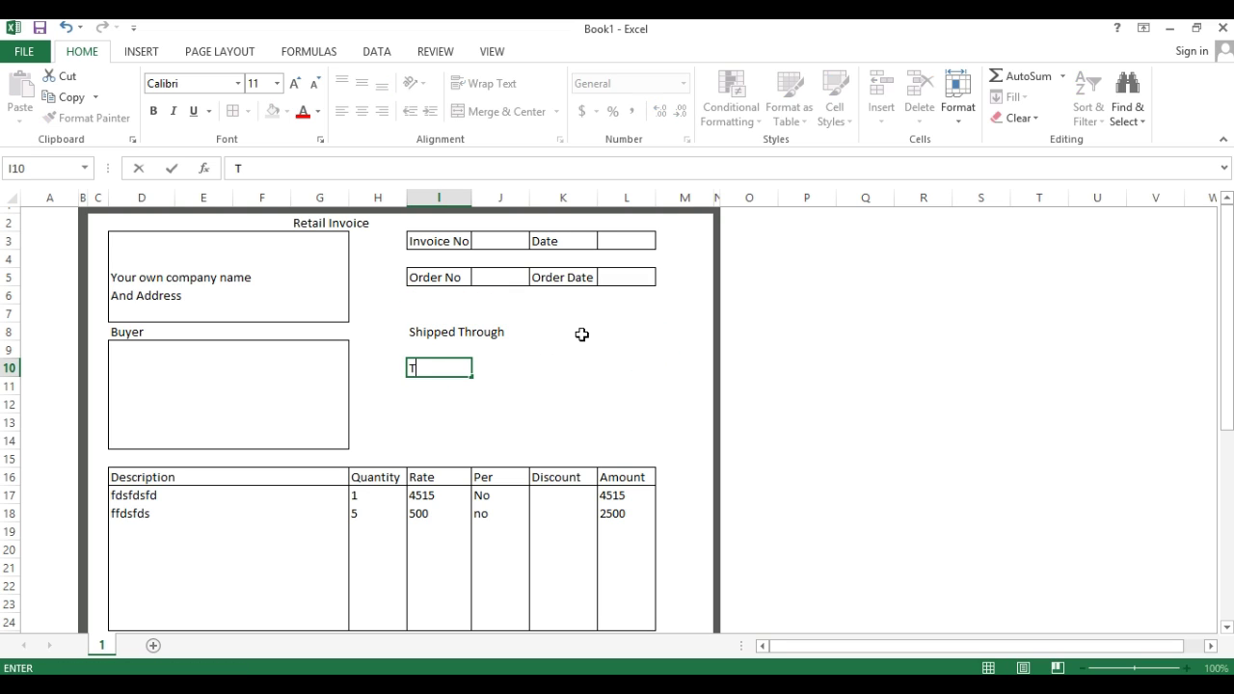
text(racking Num)
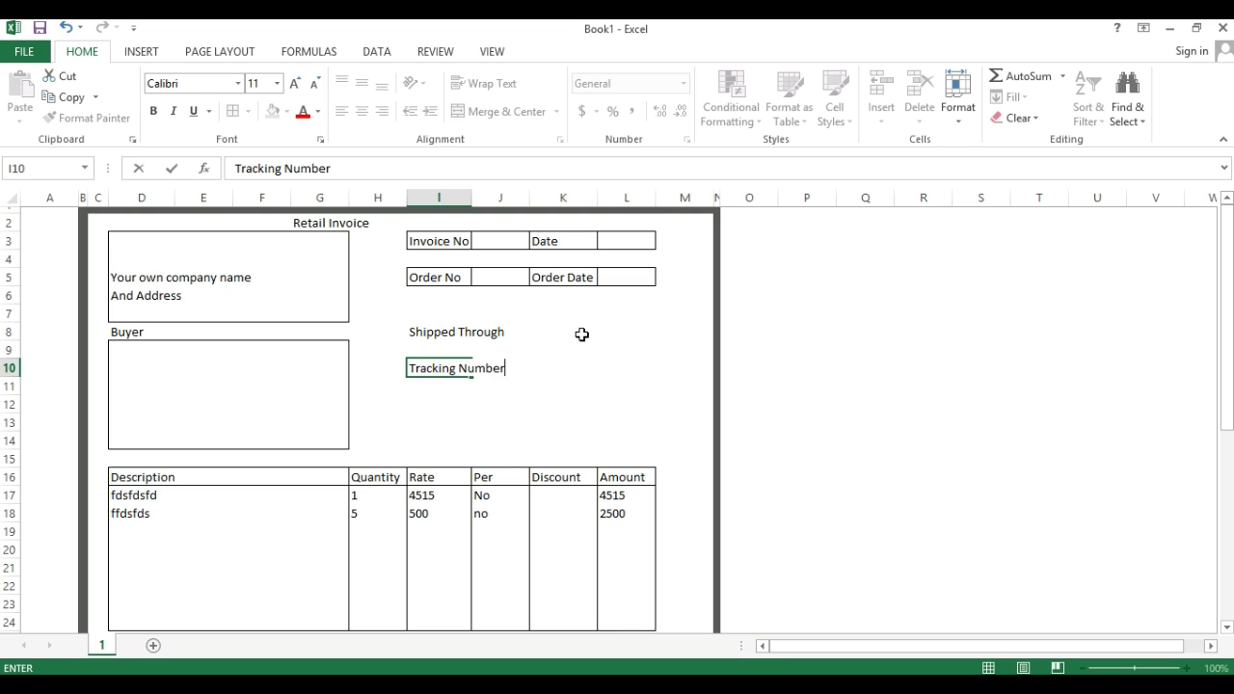
text(ber)
key(Tab)
Merge and center I8:J8 for the Shipped Through label and K8:L8 for its value
drag(428, 334, 636, 324)
click(498, 112)
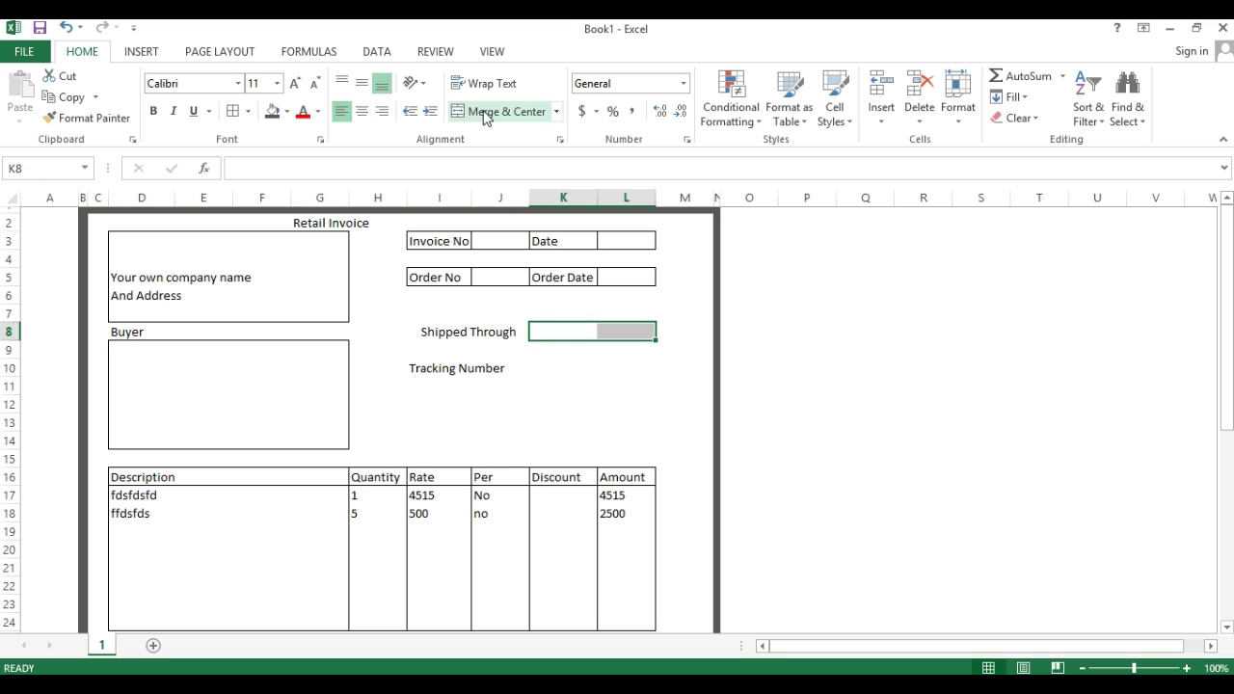
click(485, 114)
Merge and center I10:J10 for the Tracking Number label and K10:L10 for its value
click(474, 372)
drag(427, 368, 601, 362)
click(502, 113)
click(491, 112)
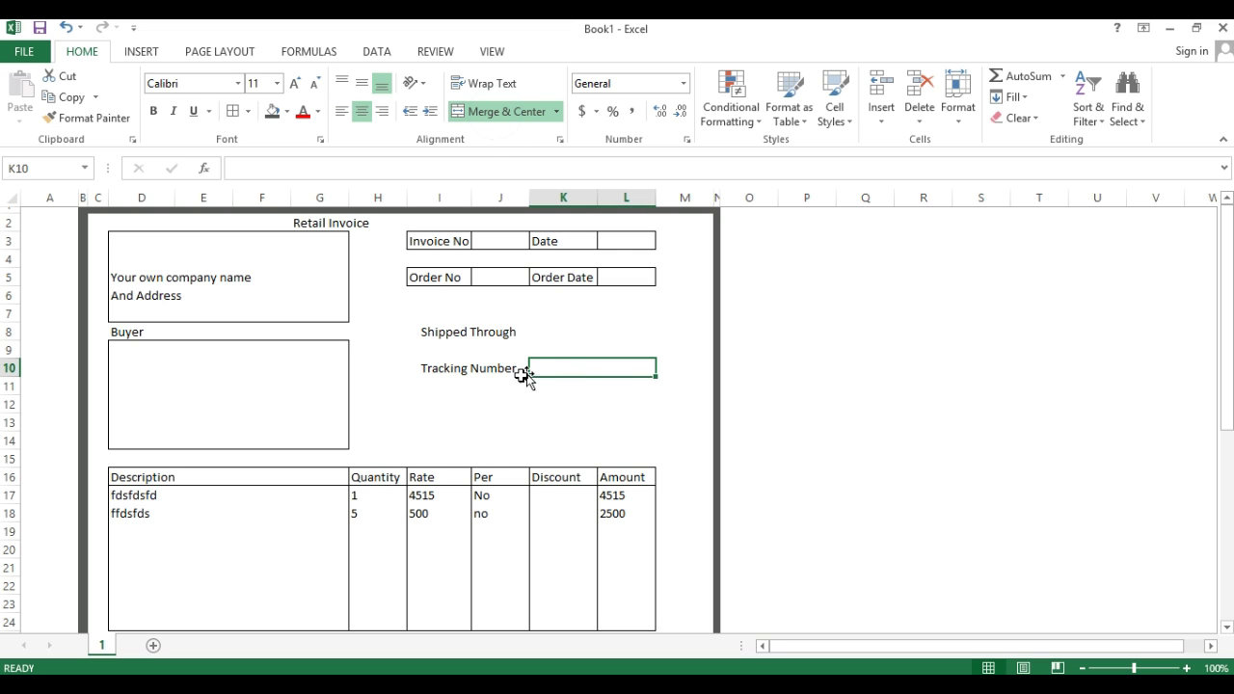
Apply all borders to the Shipped Through label in I8:J8 and its value cell K8:L8
click(497, 370)
click(493, 329)
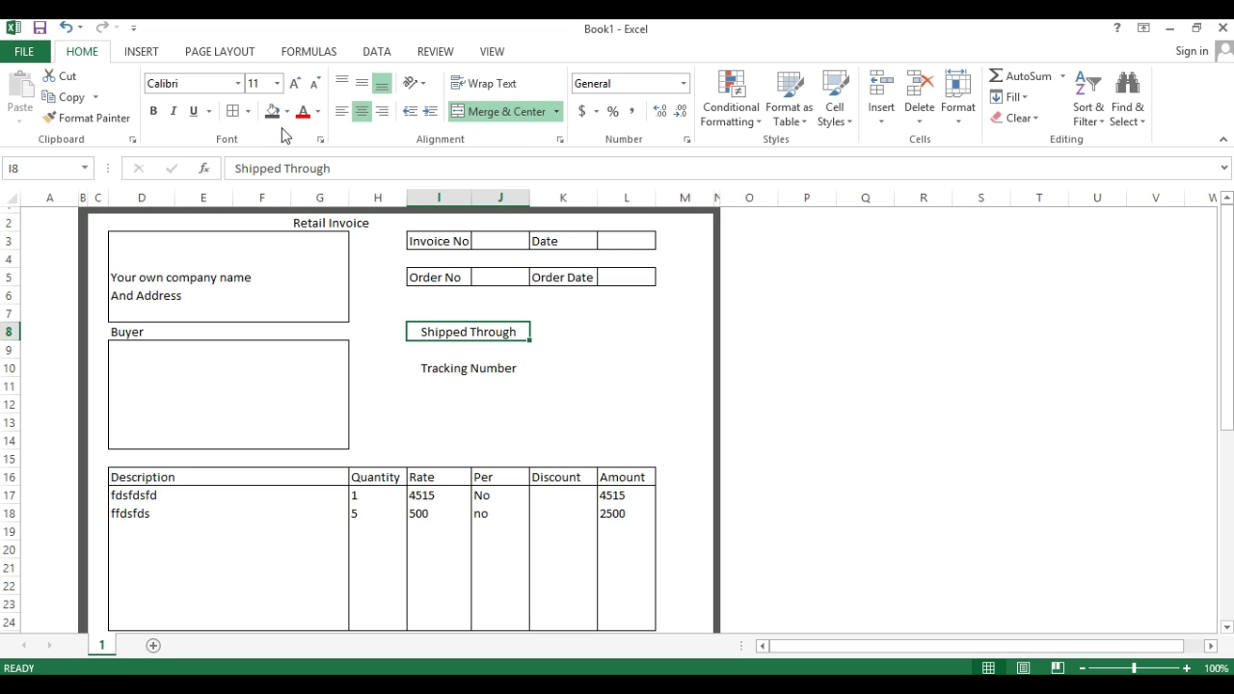
click(240, 112)
drag(558, 330, 622, 330)
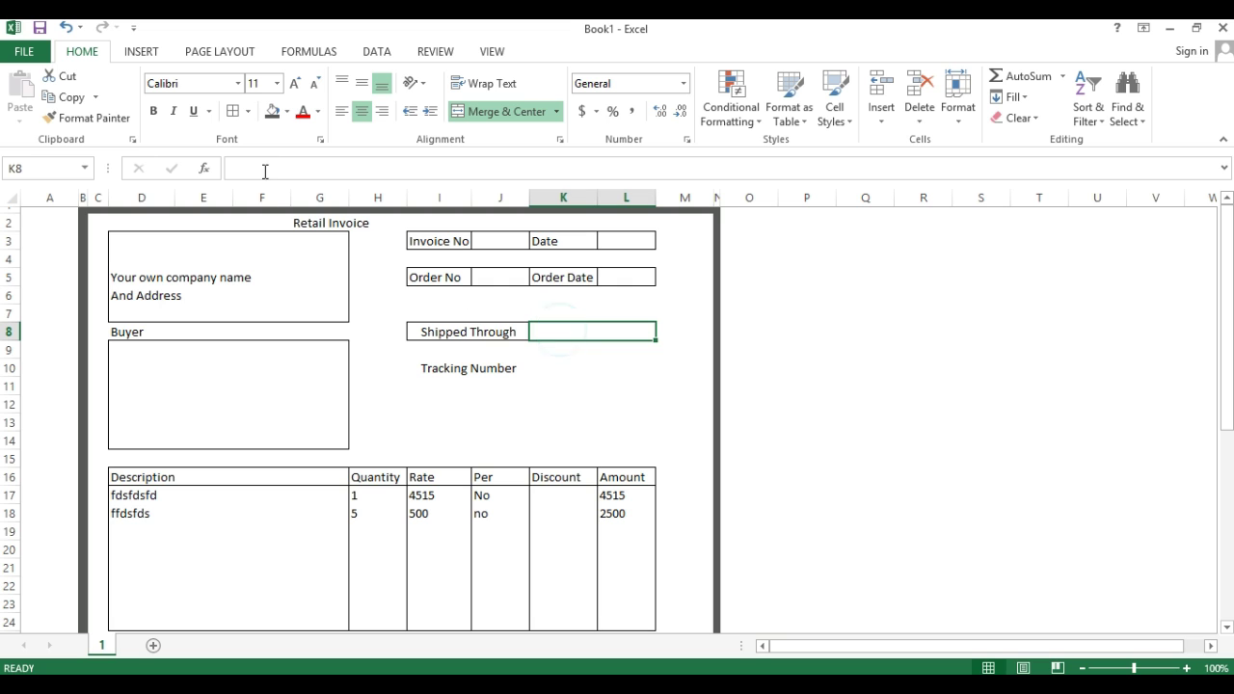
click(239, 113)
Apply all borders to the Tracking Number label in I10:J10 and its value cell K10:L10
click(476, 368)
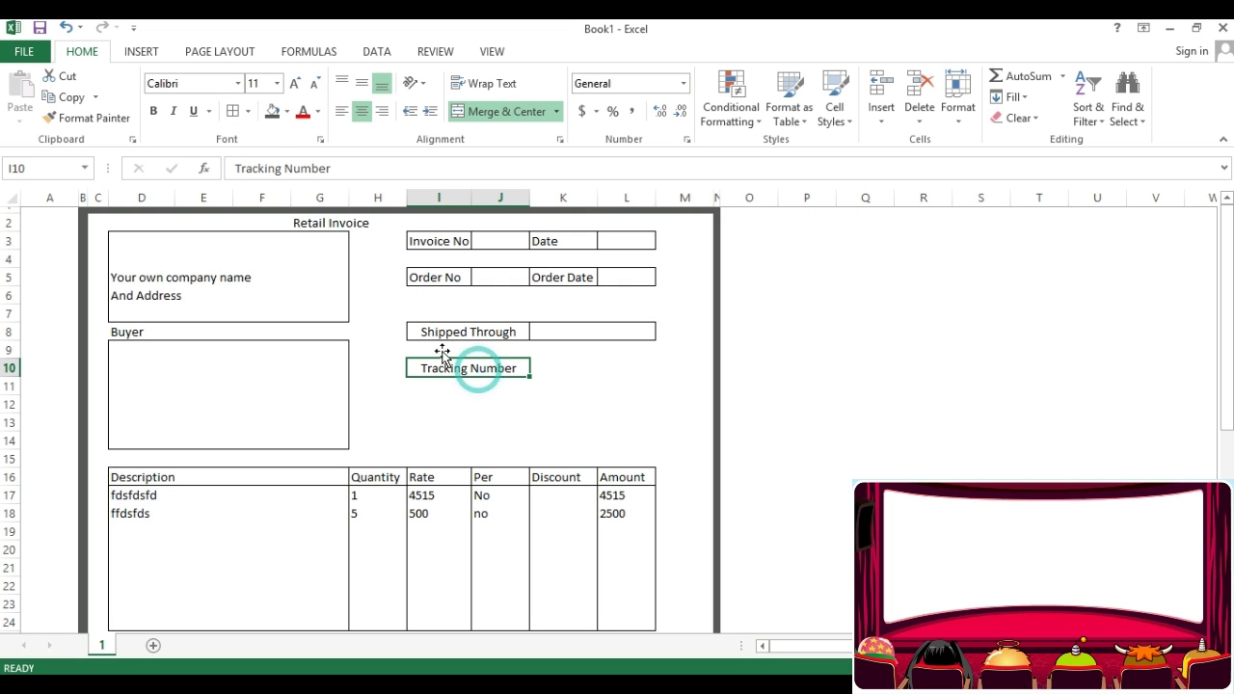
click(239, 113)
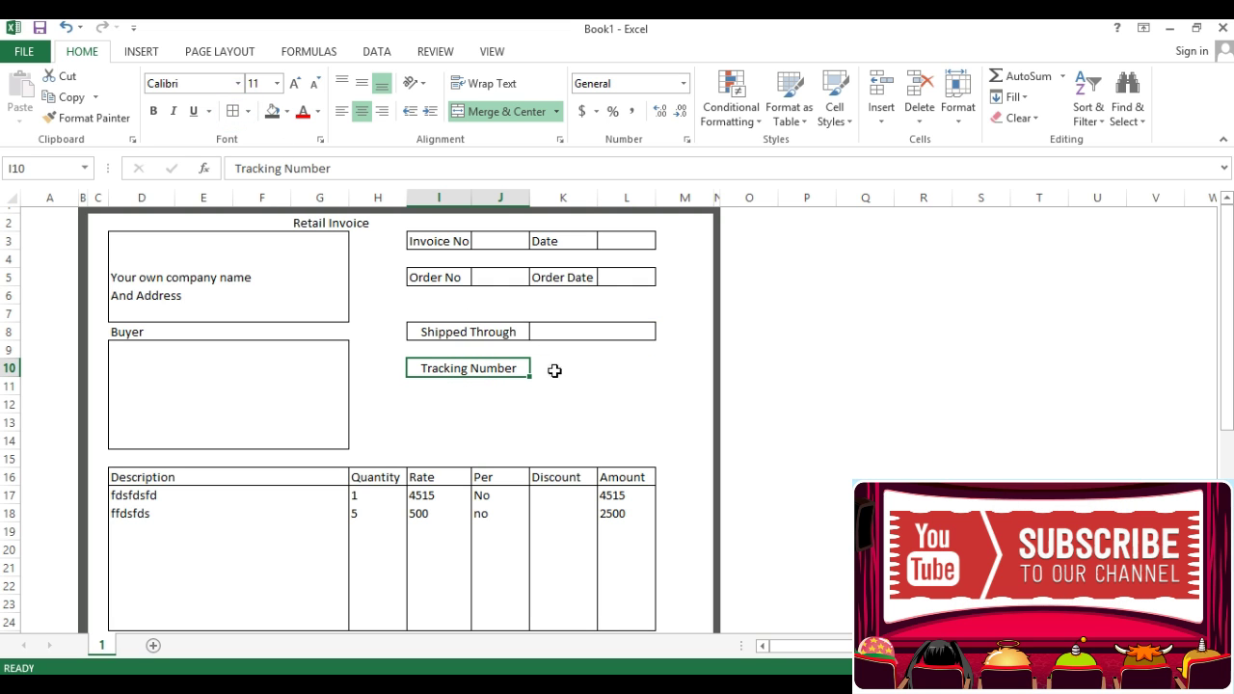
drag(553, 369, 621, 368)
click(233, 111)
click(854, 365)
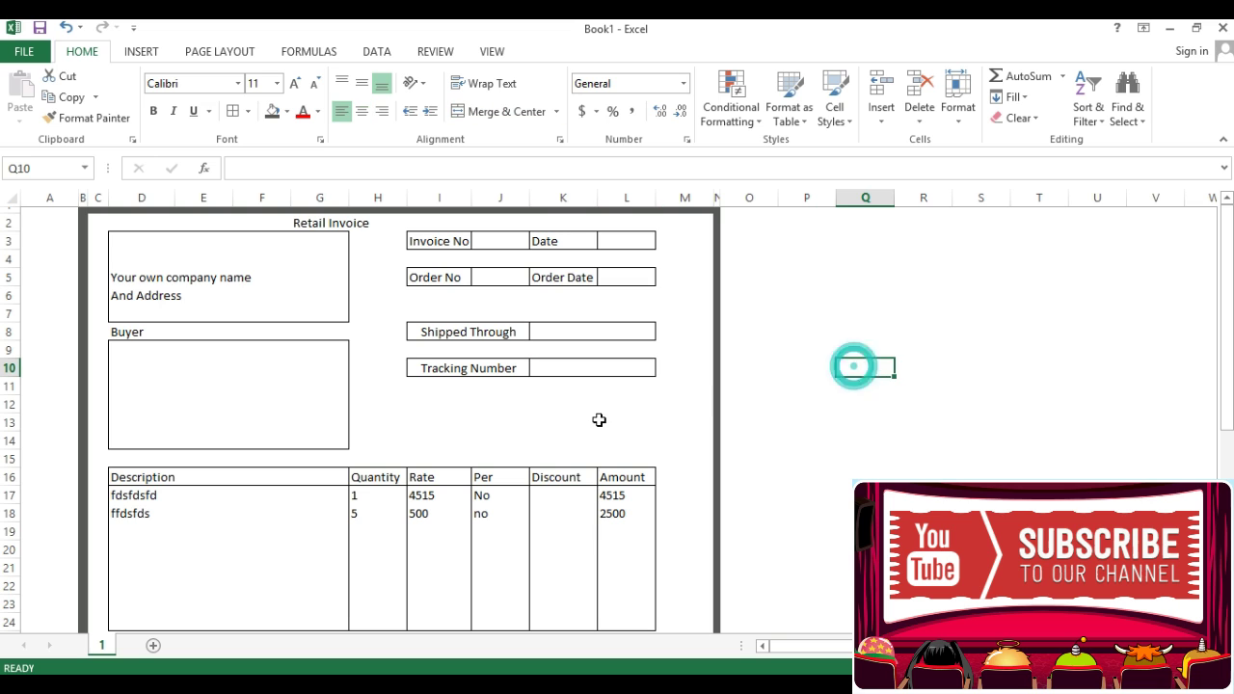
Unmerge the company name and address block in D3:G7
click(234, 289)
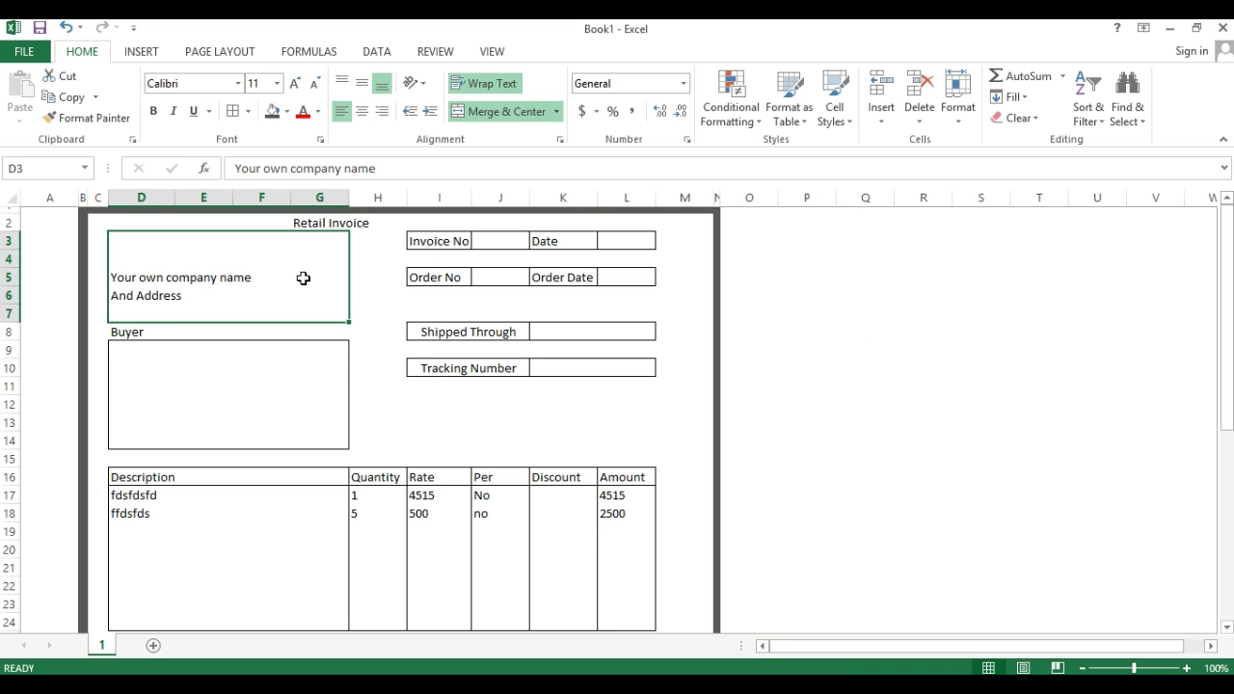
click(241, 278)
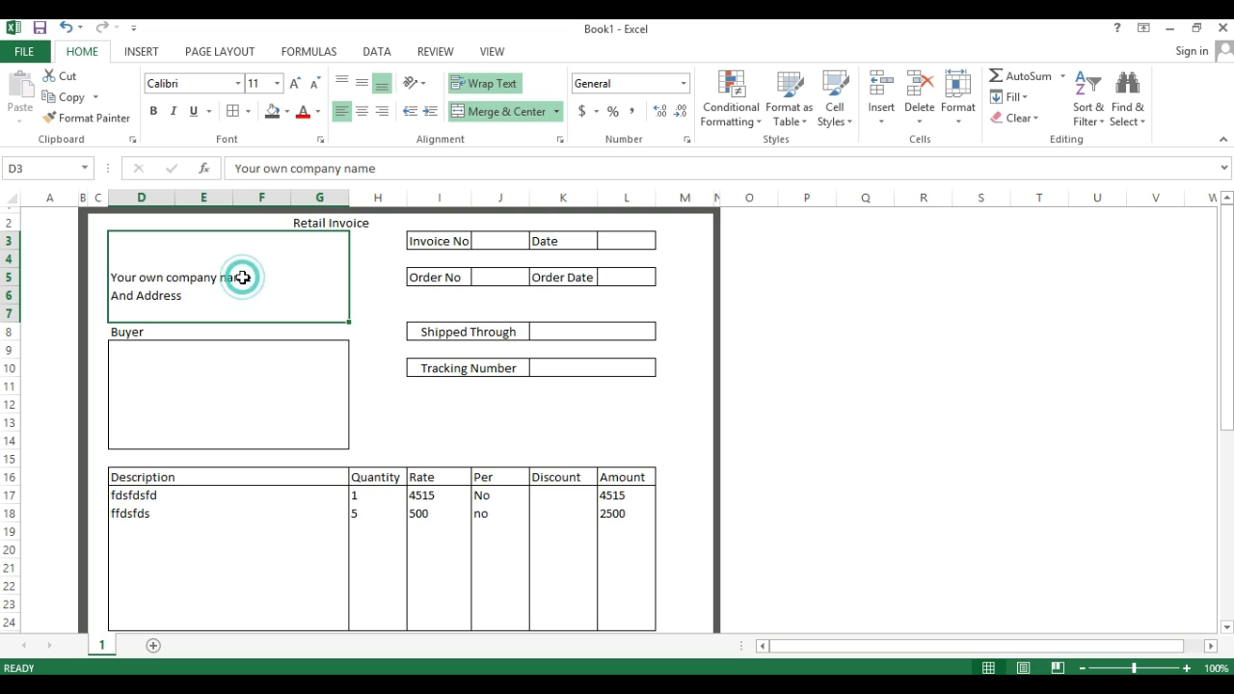
key(ctrl+c)
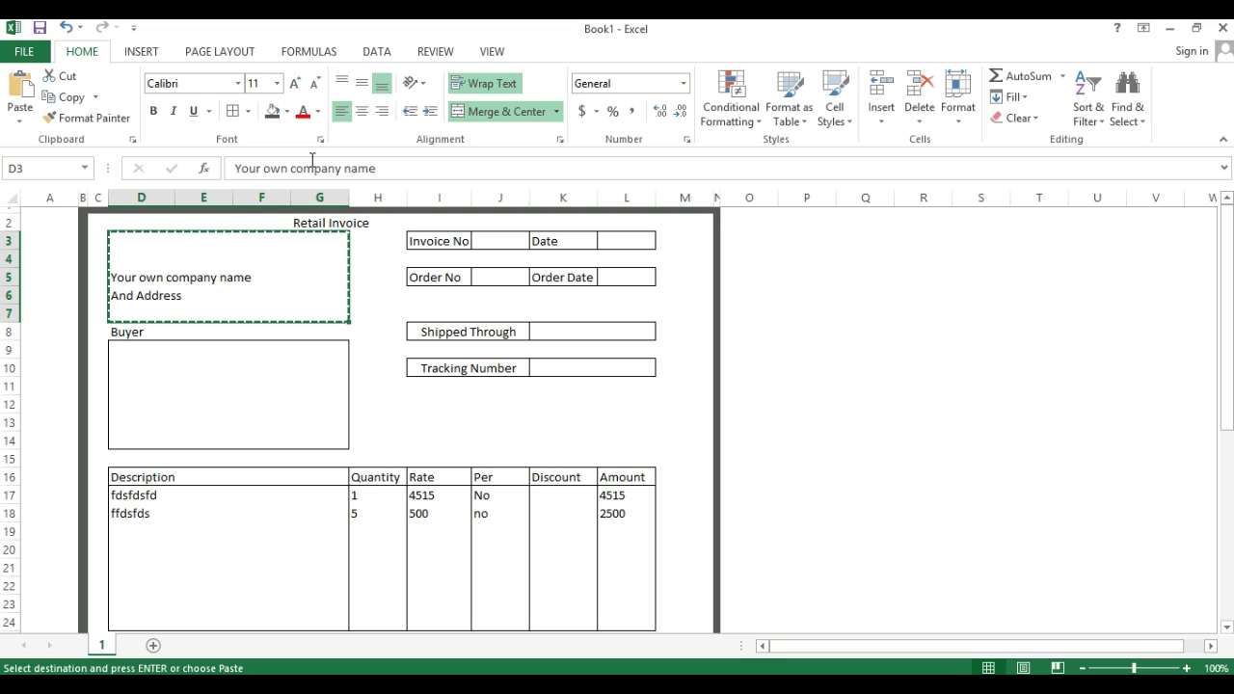
click(535, 110)
Move the unmerged company block from D3:G7 one column over to E3:H7
drag(161, 242, 327, 317)
key(ctrl+c)
click(215, 240)
key(Return)
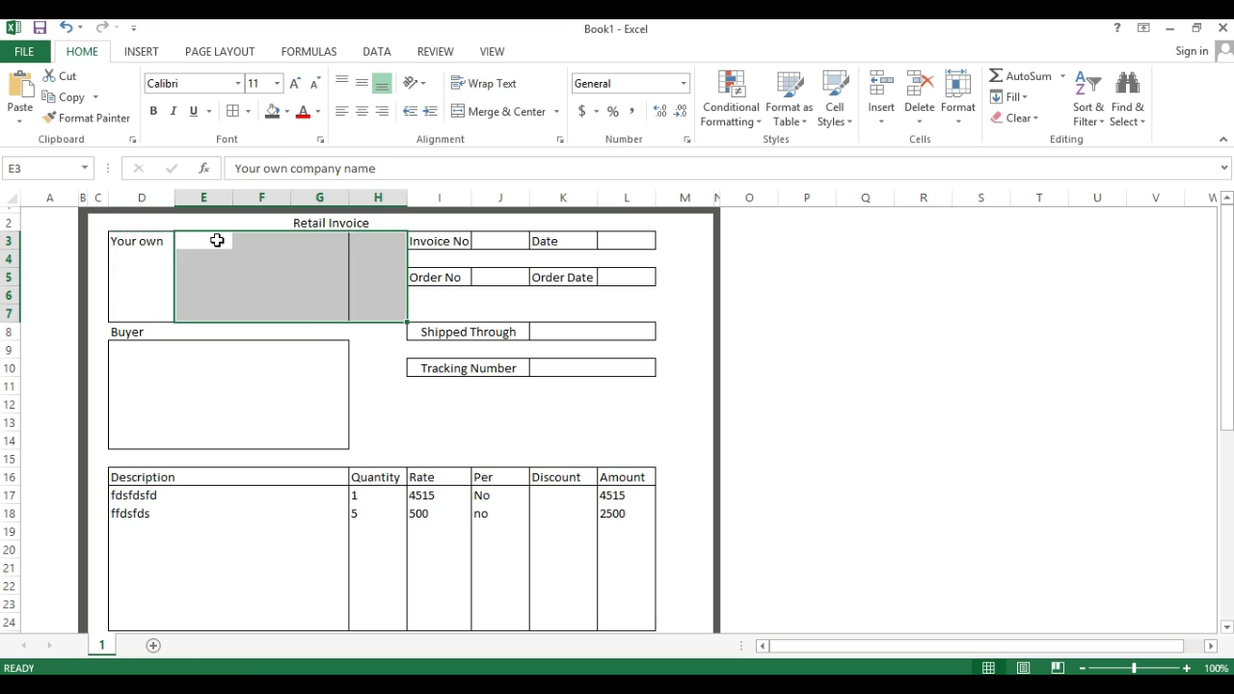
click(383, 404)
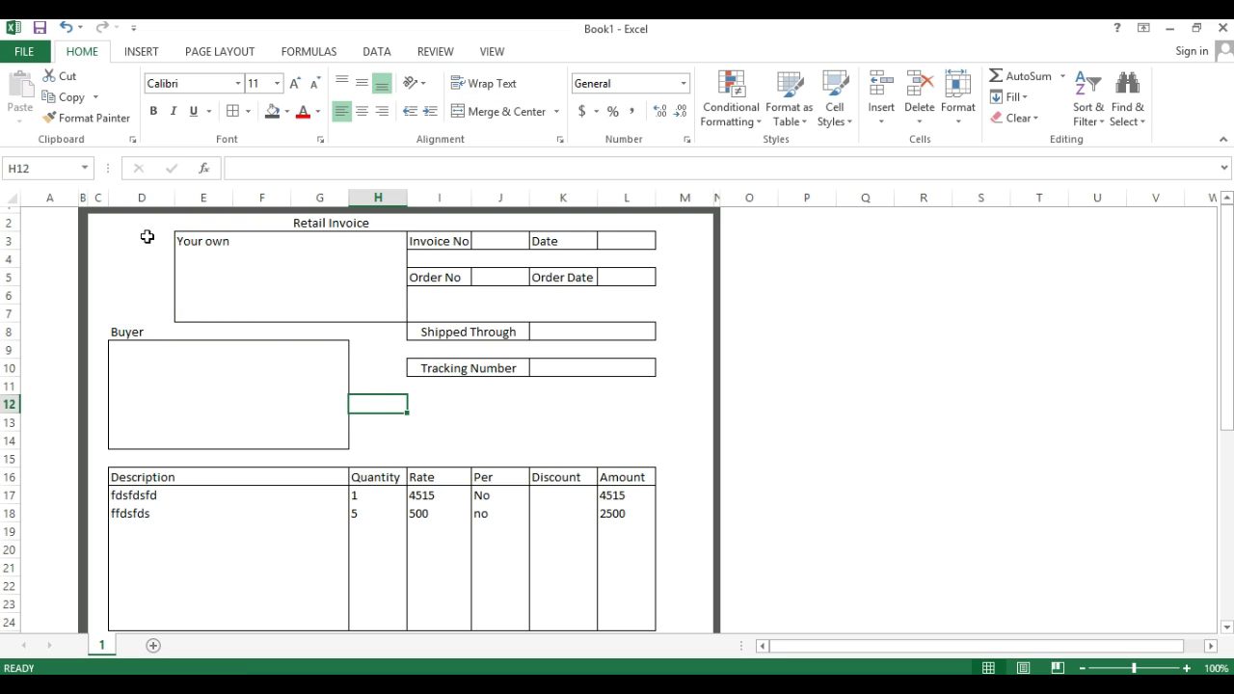
drag(125, 236, 132, 312)
click(780, 337)
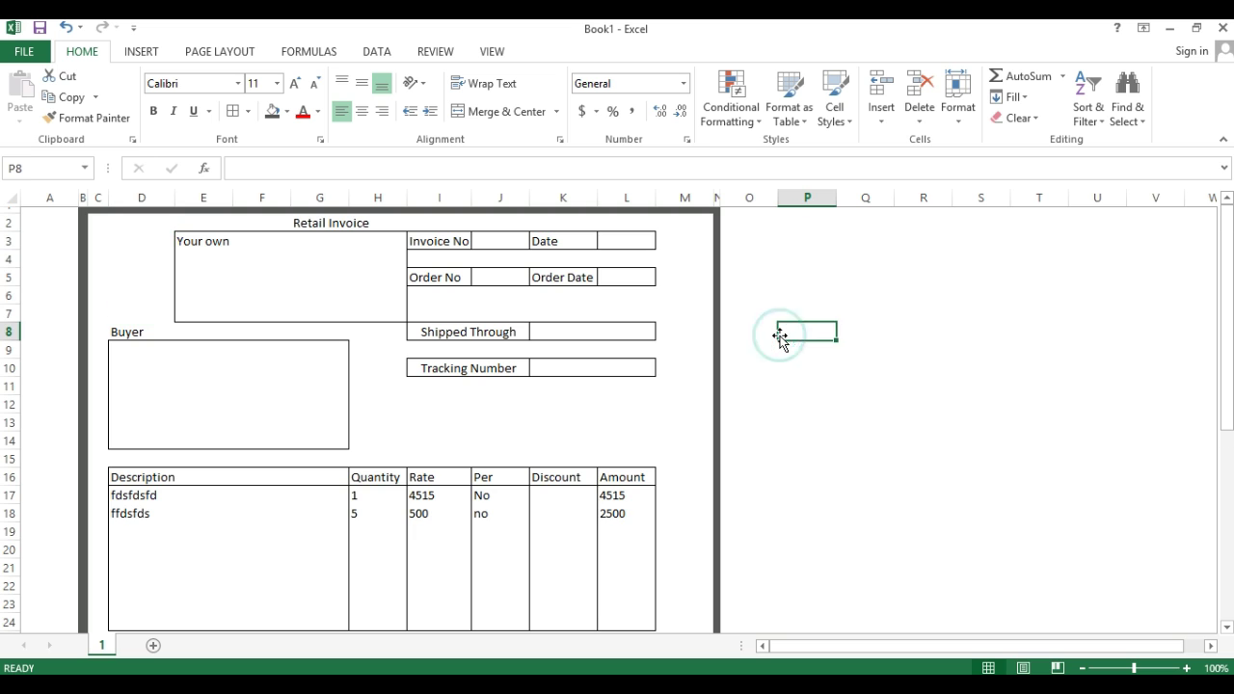
Review the invoice layout from the header fields through the item table and totals to the footer
scroll(780, 337, down, 3)
scroll(780, 339, down, 3)
scroll(780, 339, up, 4)
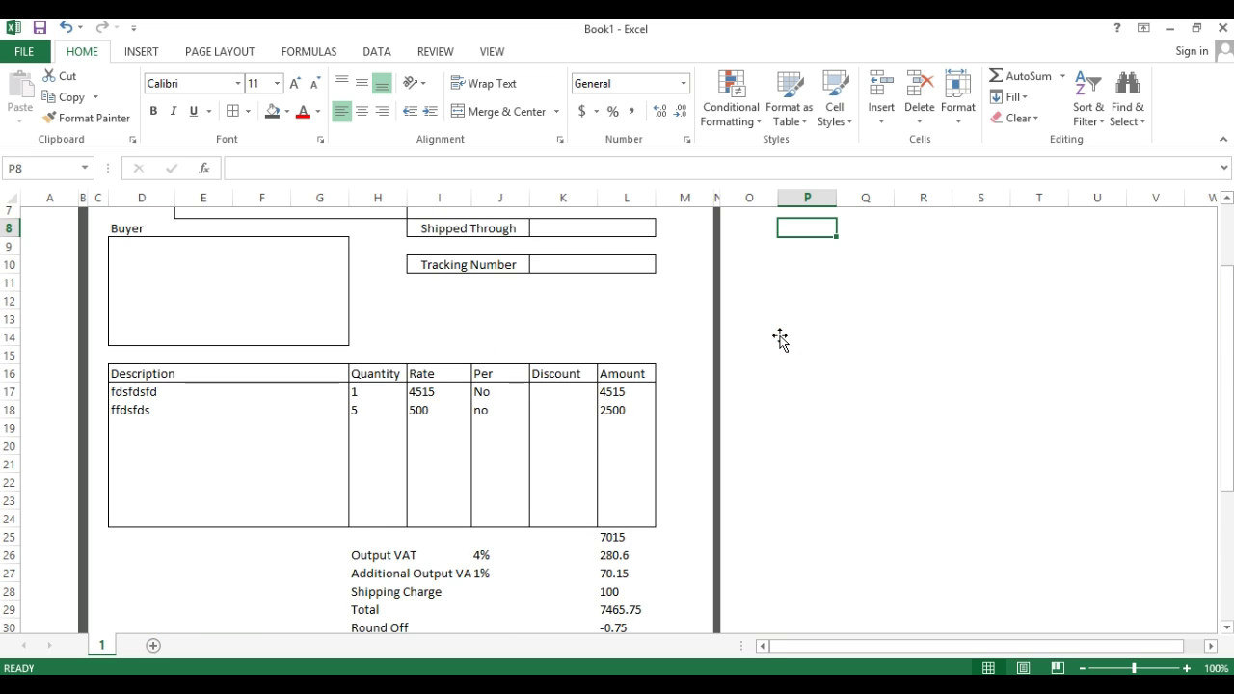
scroll(780, 339, down, 1)
scroll(780, 338, down, 1)
scroll(779, 339, up, 3)
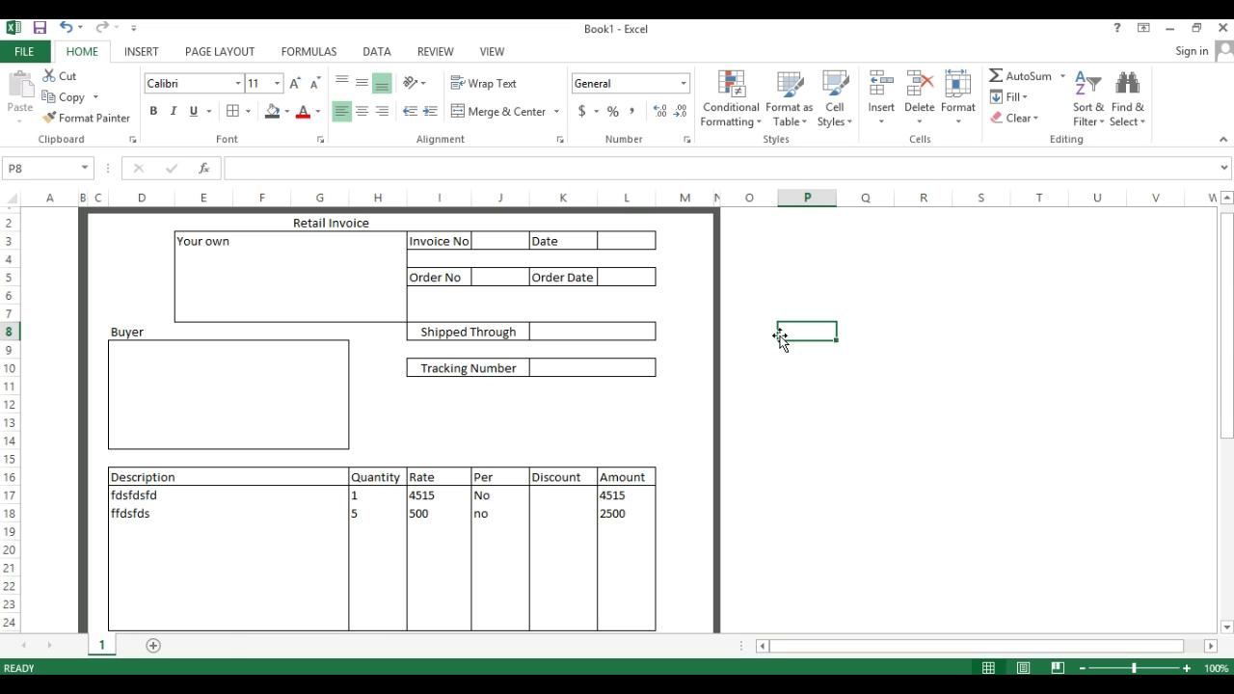
scroll(780, 340, down, 8)
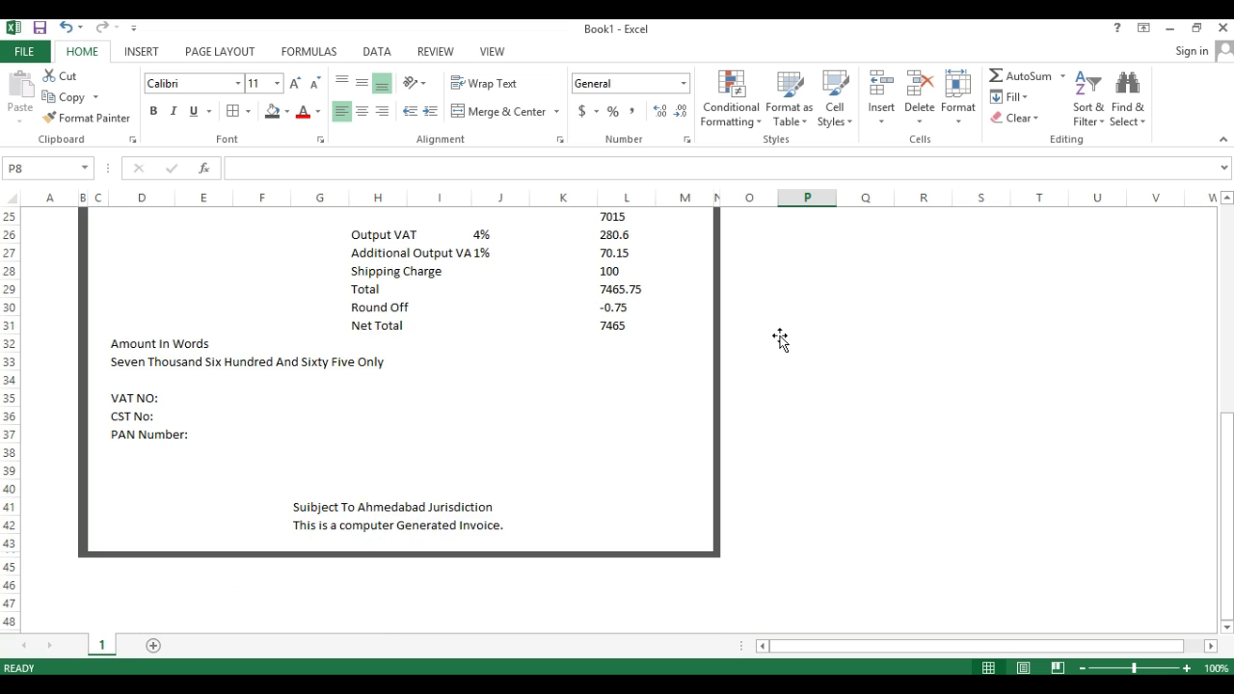
scroll(780, 338, up, 8)
click(639, 351)
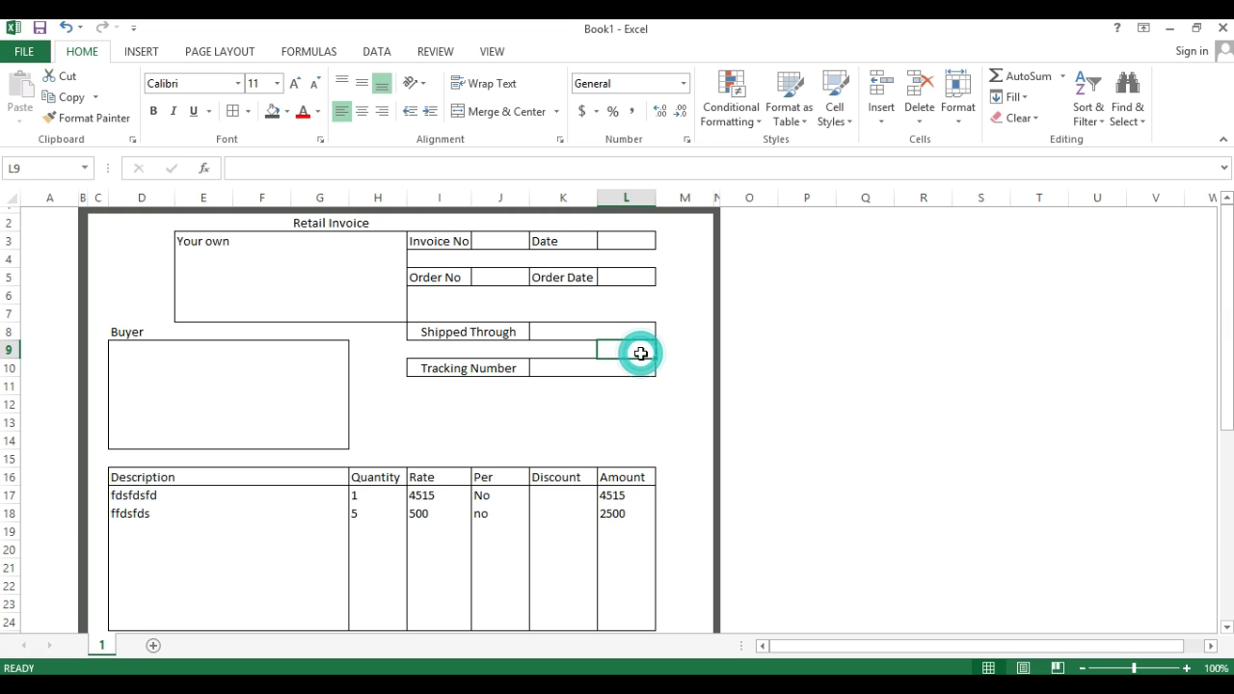
click(565, 331)
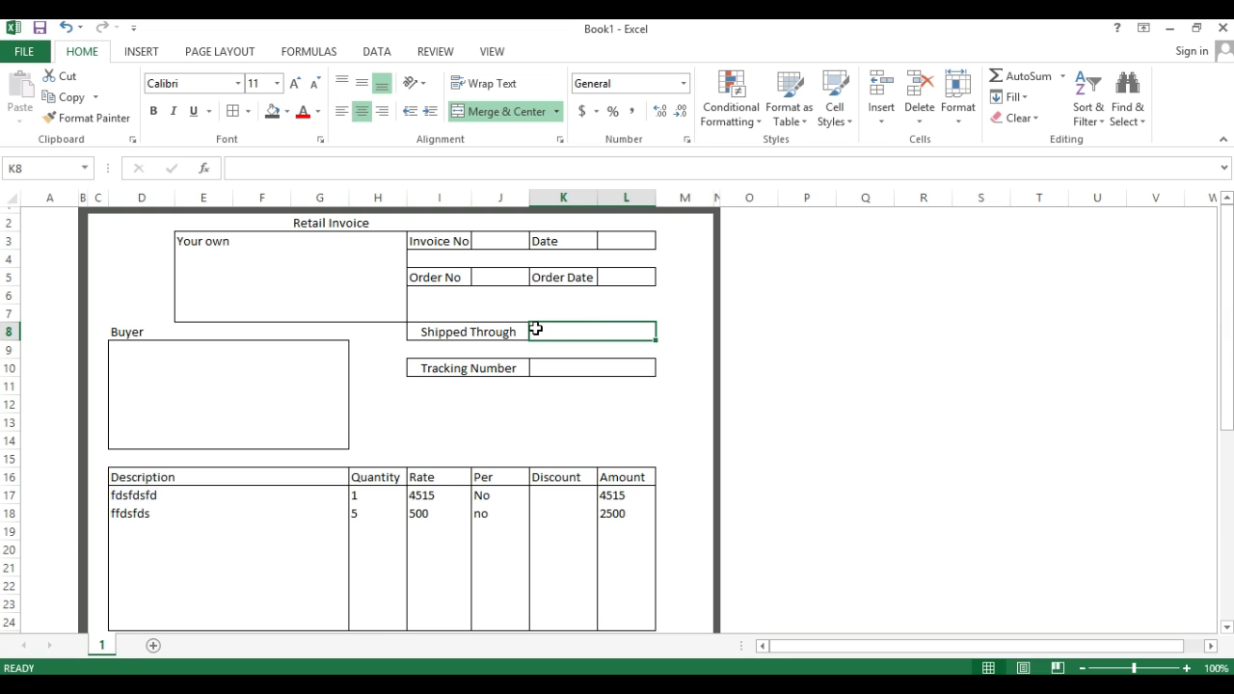
click(558, 281)
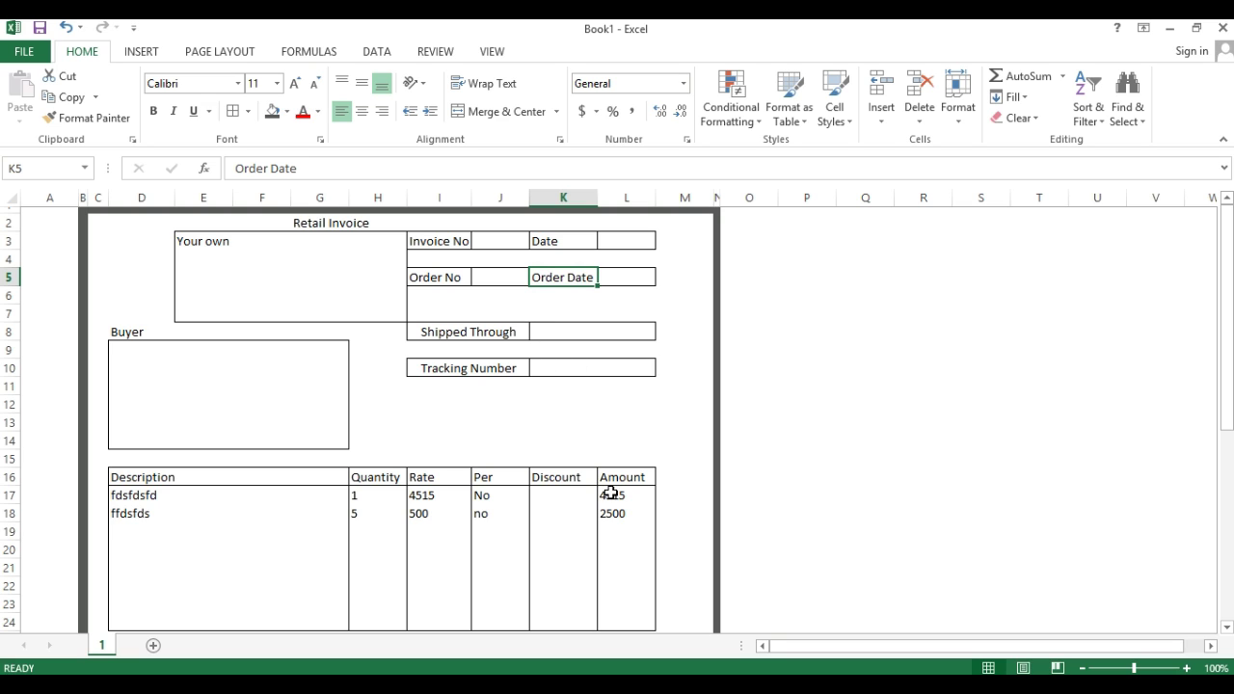
click(488, 405)
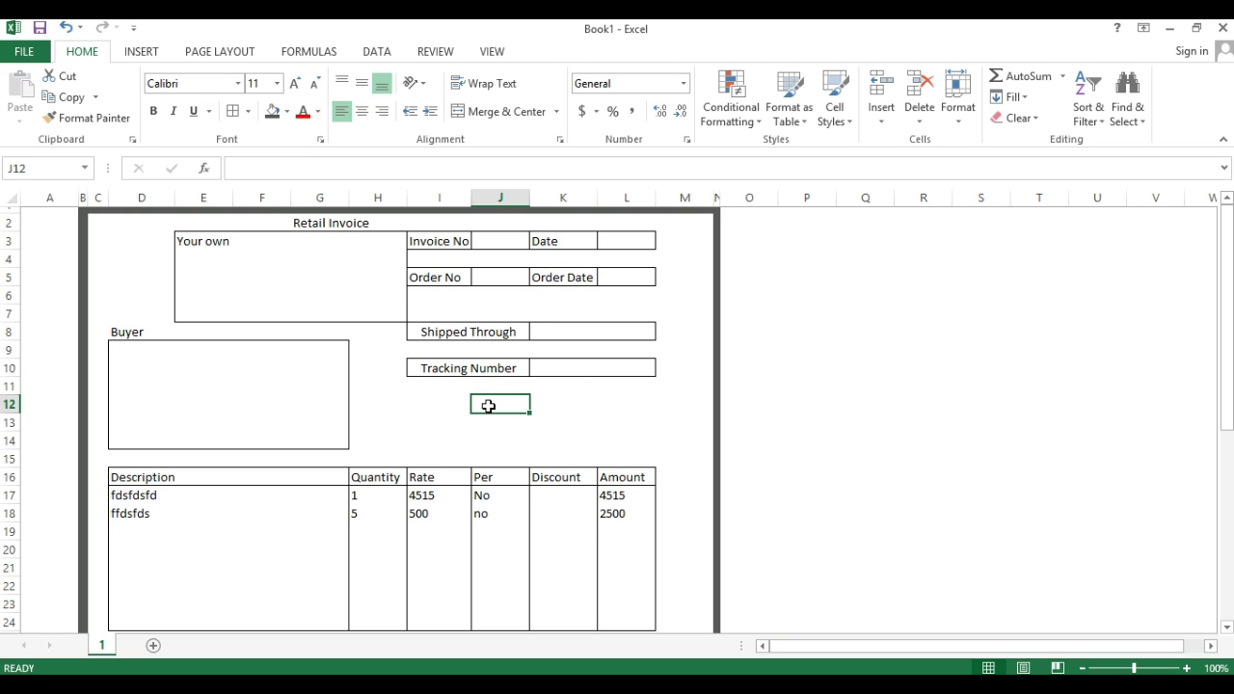